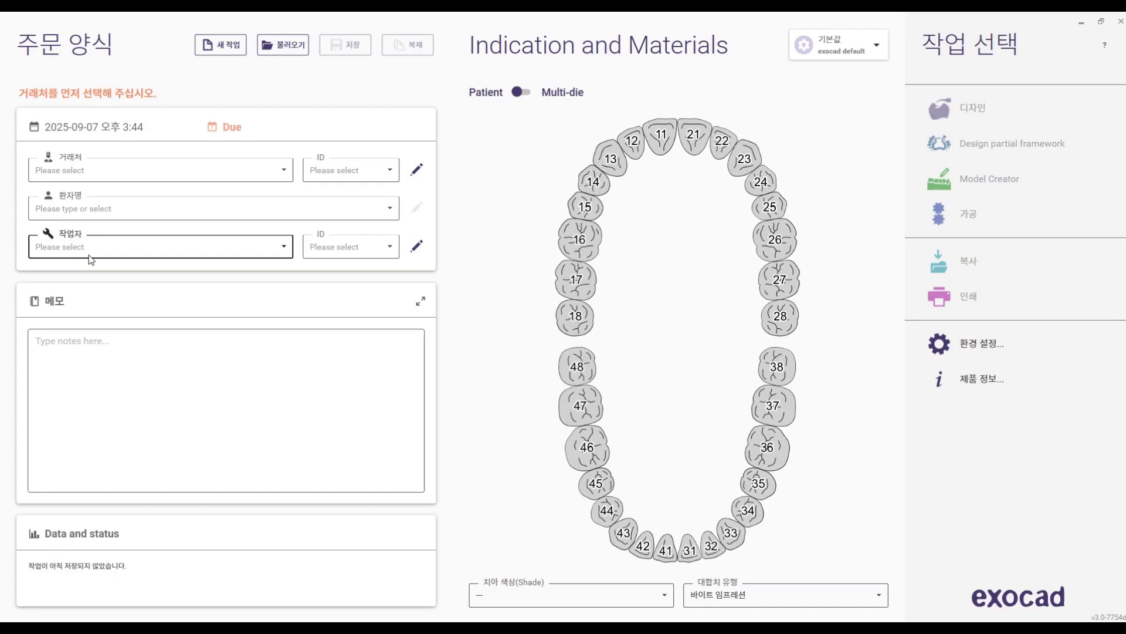
# Step: Fill in the order form with client Default, the patient's name, and technician Default
pyautogui.click(111, 178)
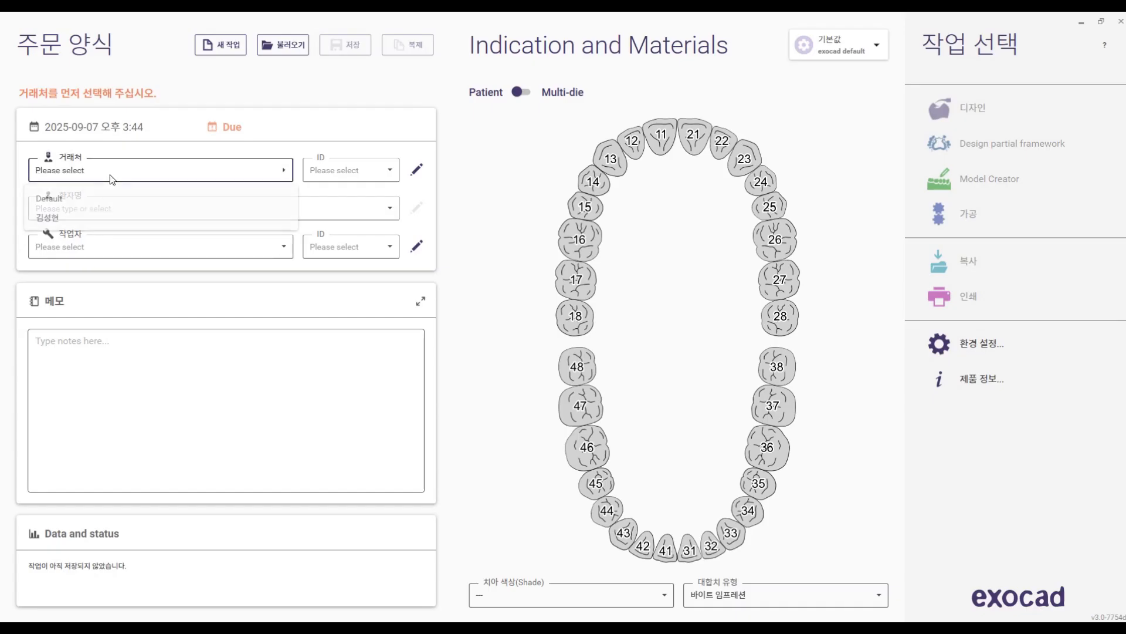
pyautogui.click(73, 198)
pyautogui.click(87, 214)
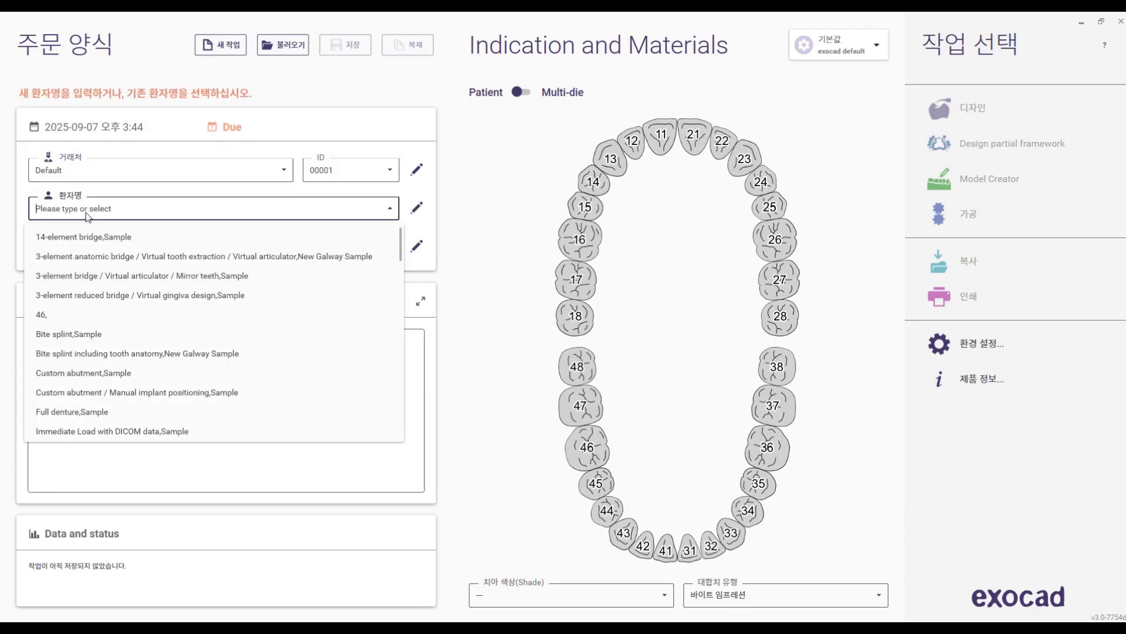
pyautogui.write('kim')
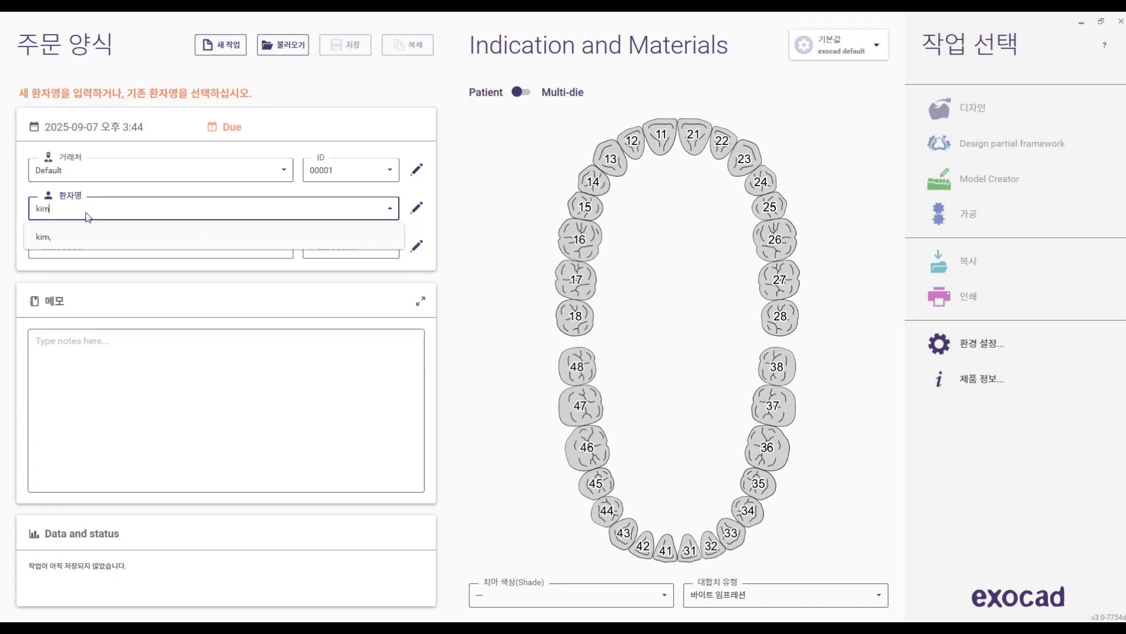
pyautogui.click(120, 250)
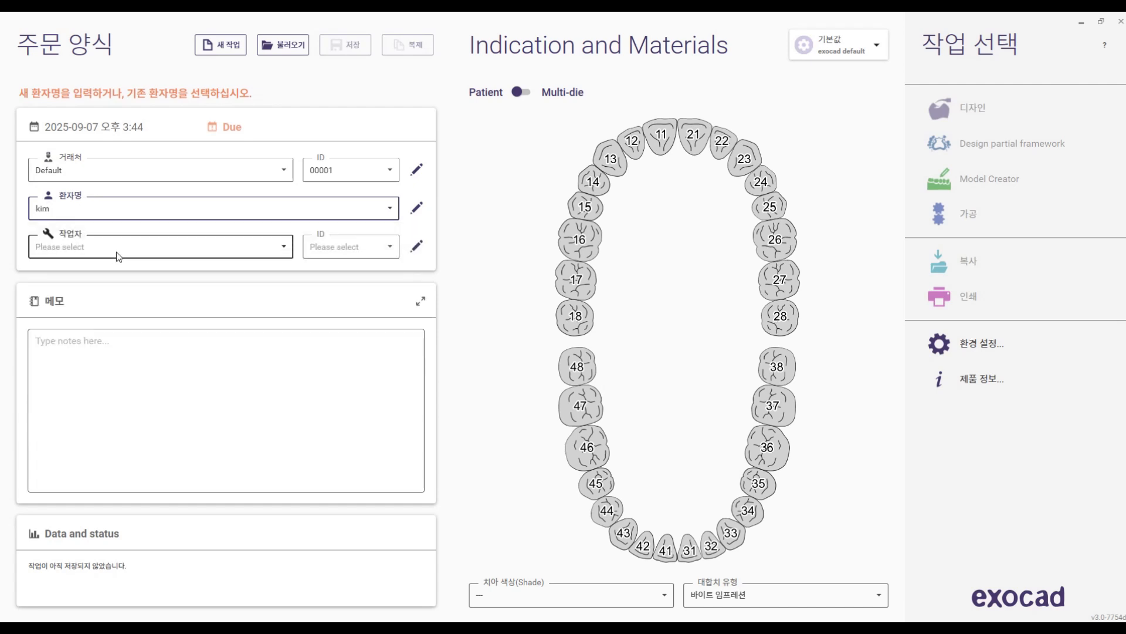
pyautogui.click(116, 251)
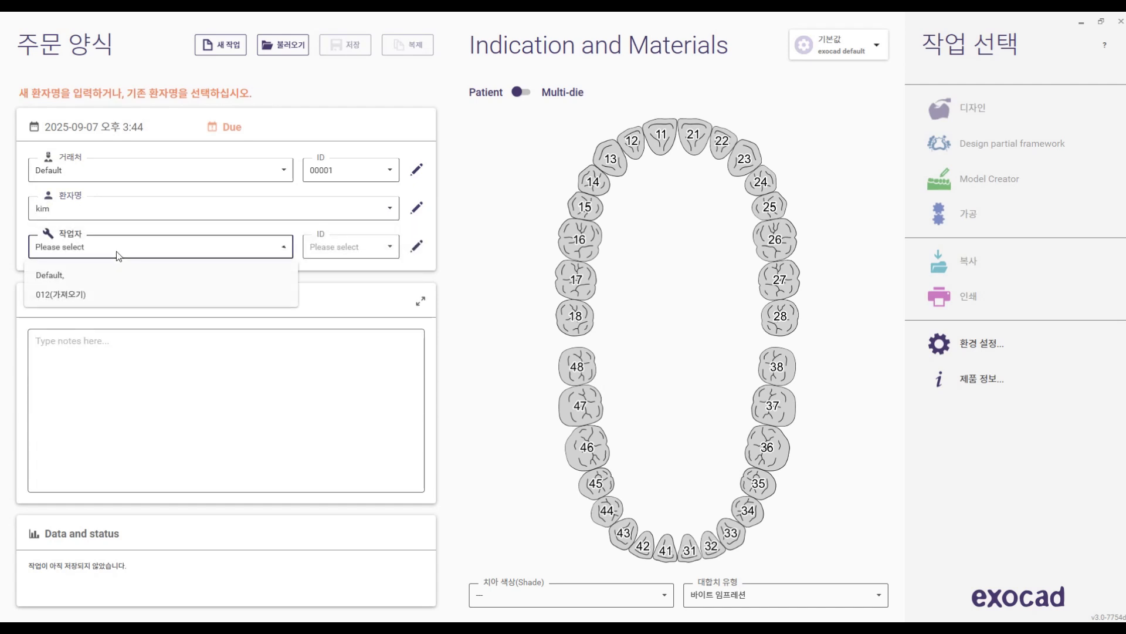
pyautogui.click(120, 281)
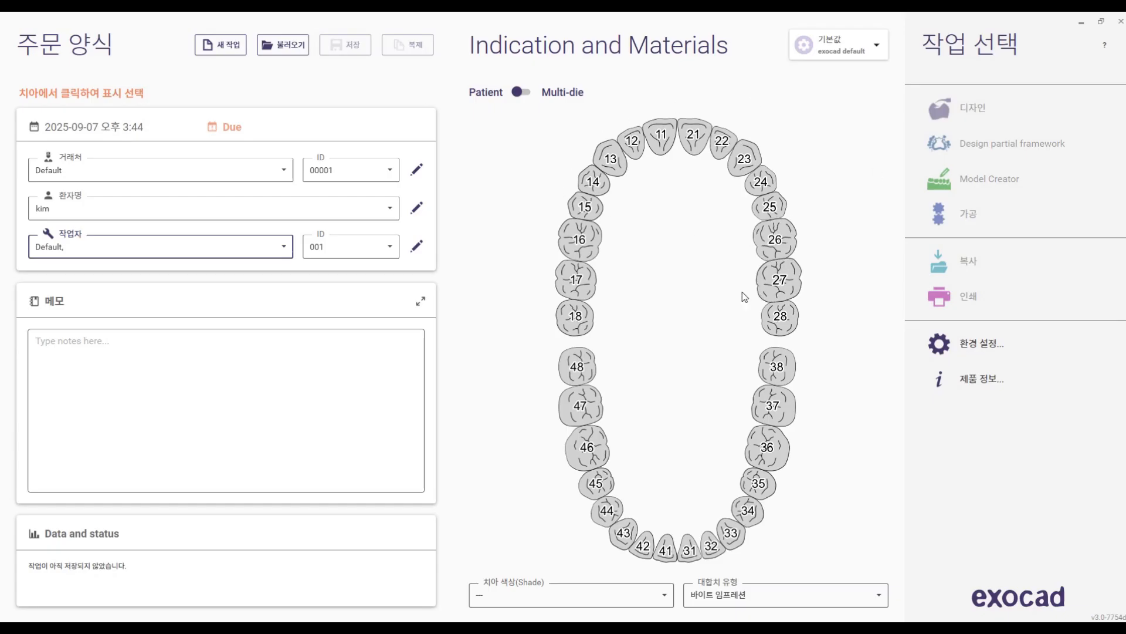
# Step: Assign tooth 26 as a Partial denture in the 3D Print material with a support bar
pyautogui.click(784, 251)
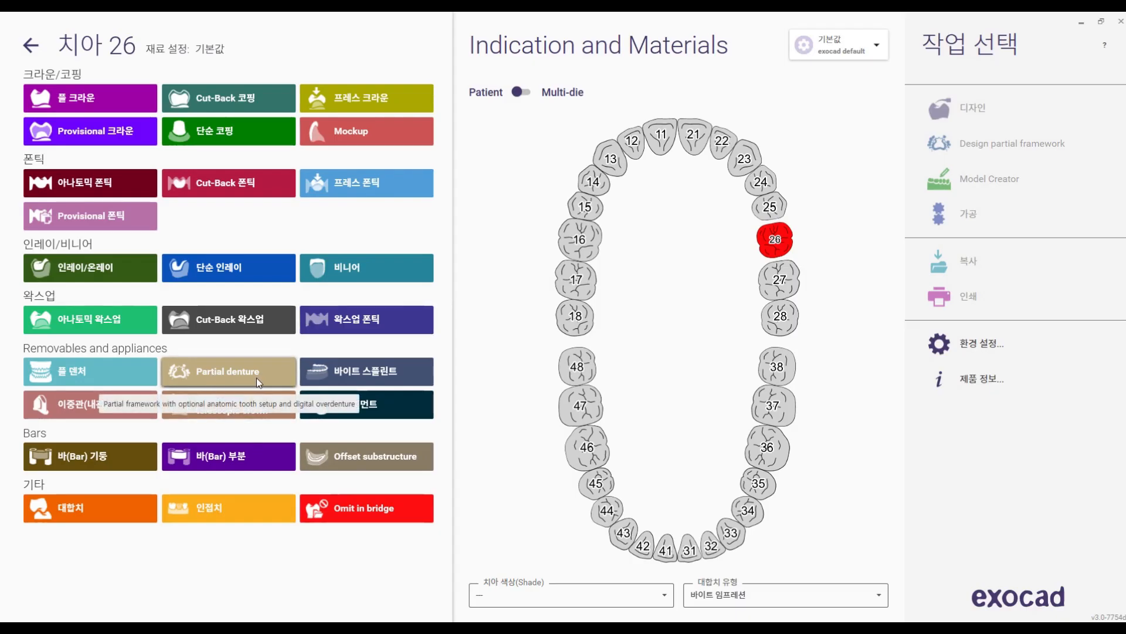
pyautogui.click(223, 374)
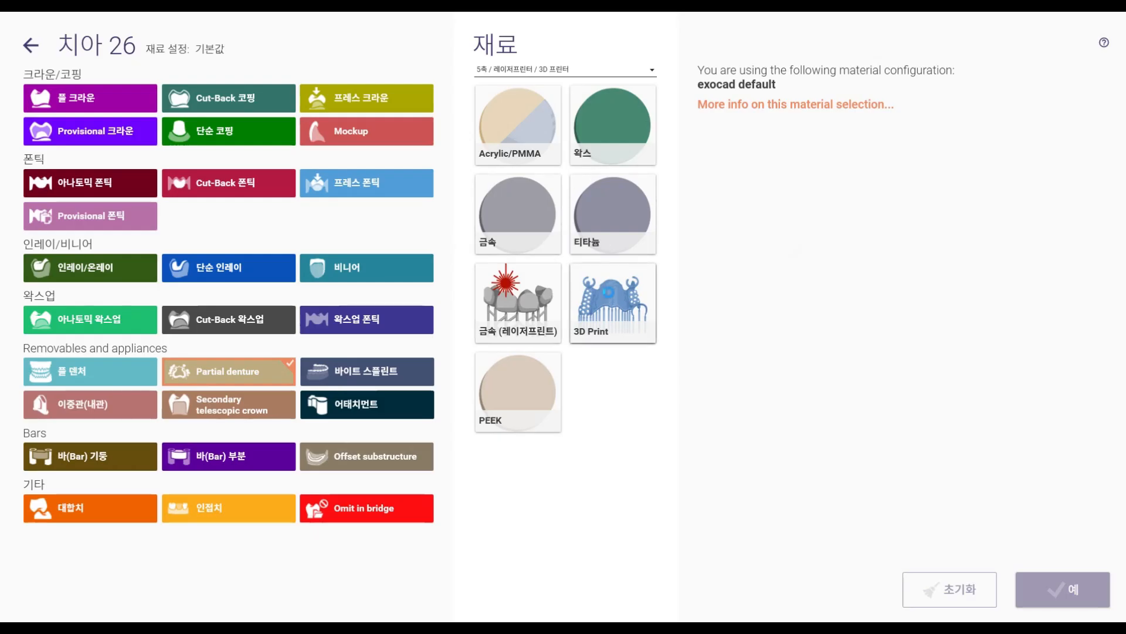
pyautogui.click(611, 297)
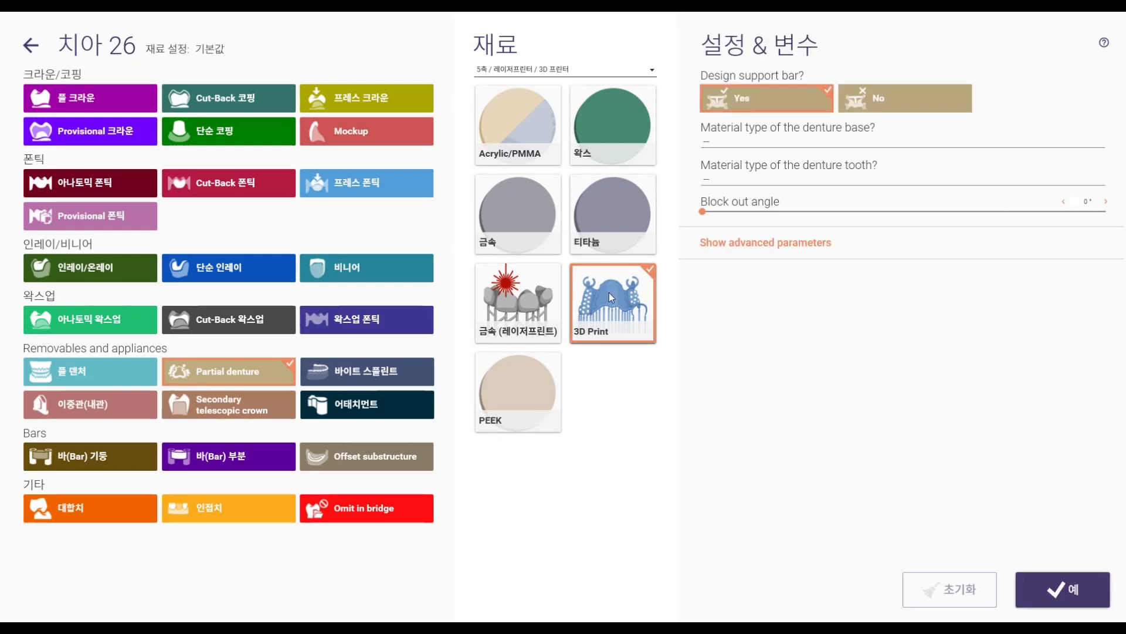
pyautogui.click(1083, 590)
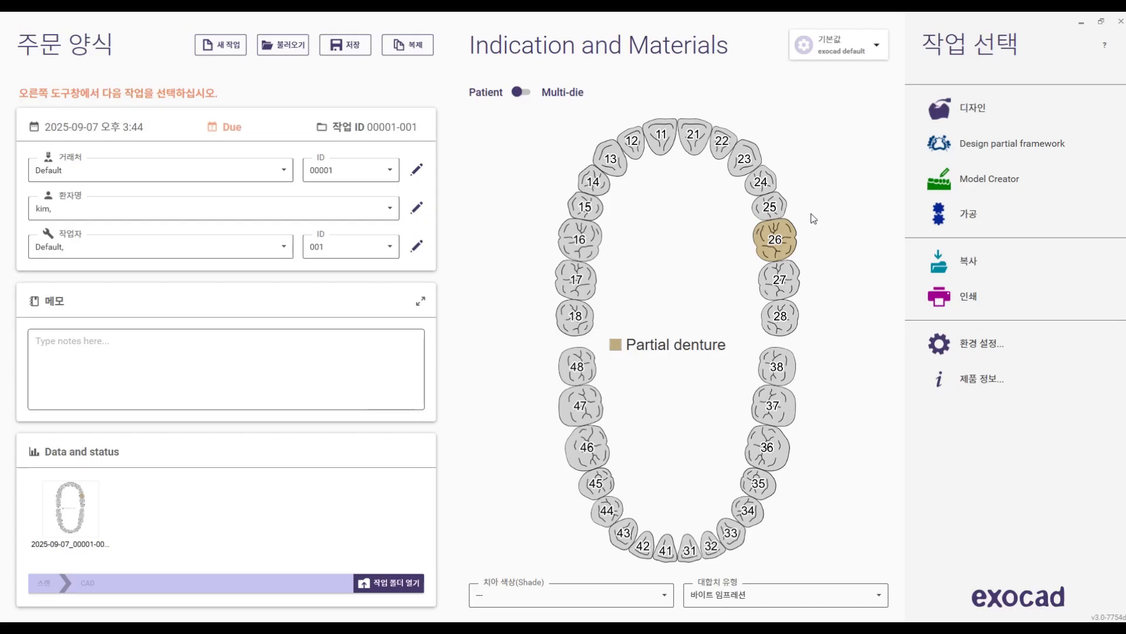
# Step: Launch the partial framework design and load the scan 2024-04-05_00009-001-upperjaw from the 파샬 상하악 folder in CAD-Data
pyautogui.click(966, 150)
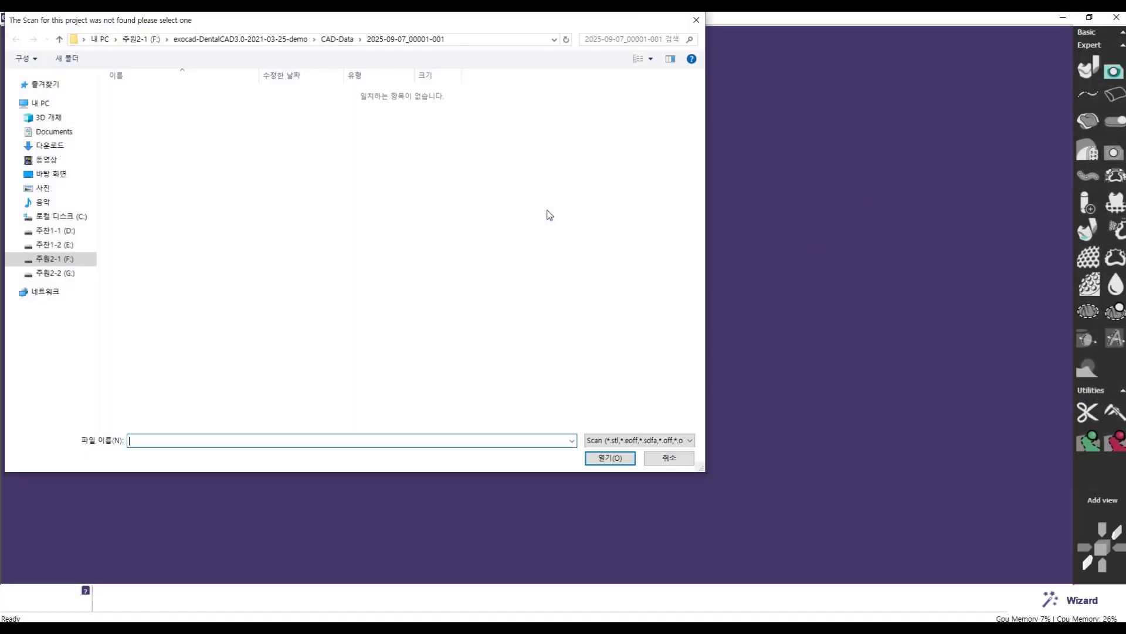
pyautogui.click(338, 40)
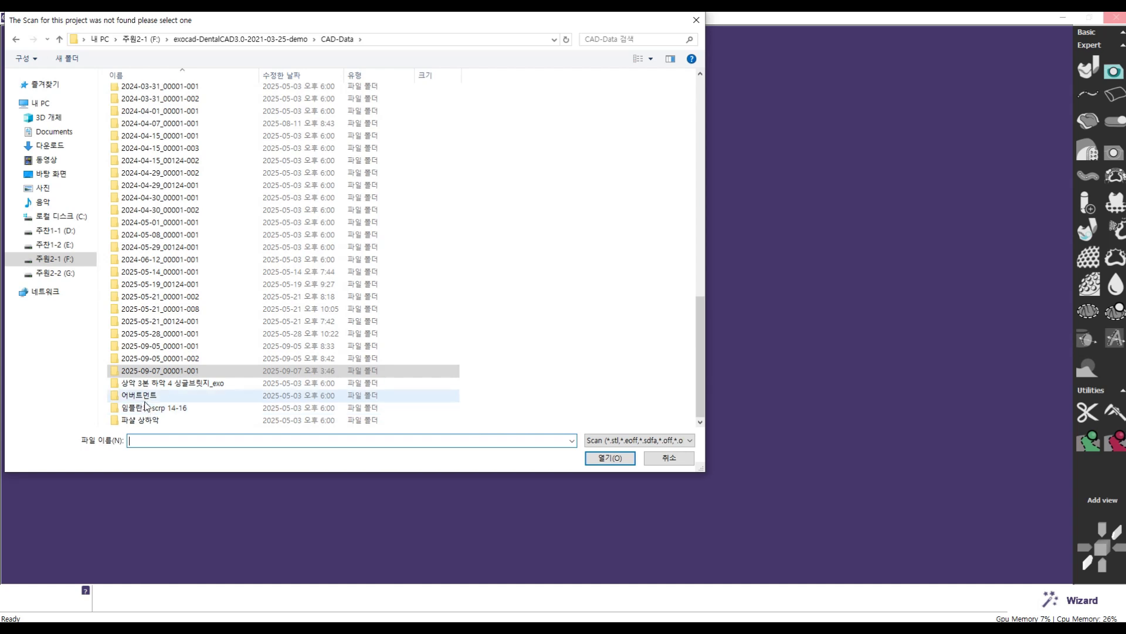
pyautogui.doubleClick(140, 420)
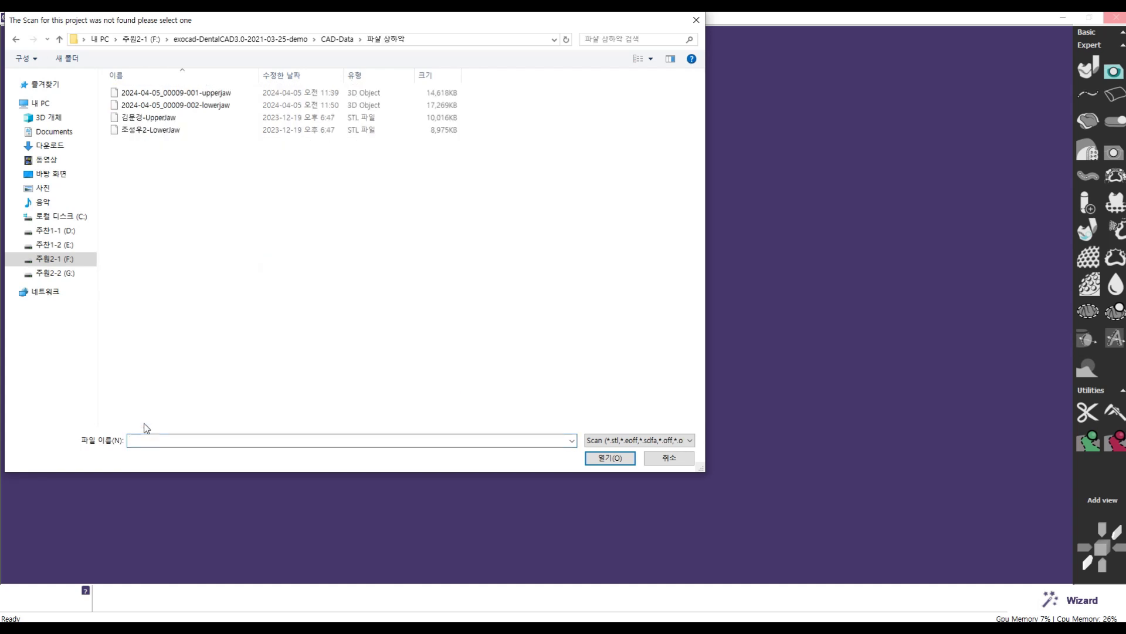
pyautogui.click(191, 97)
pyautogui.click(609, 459)
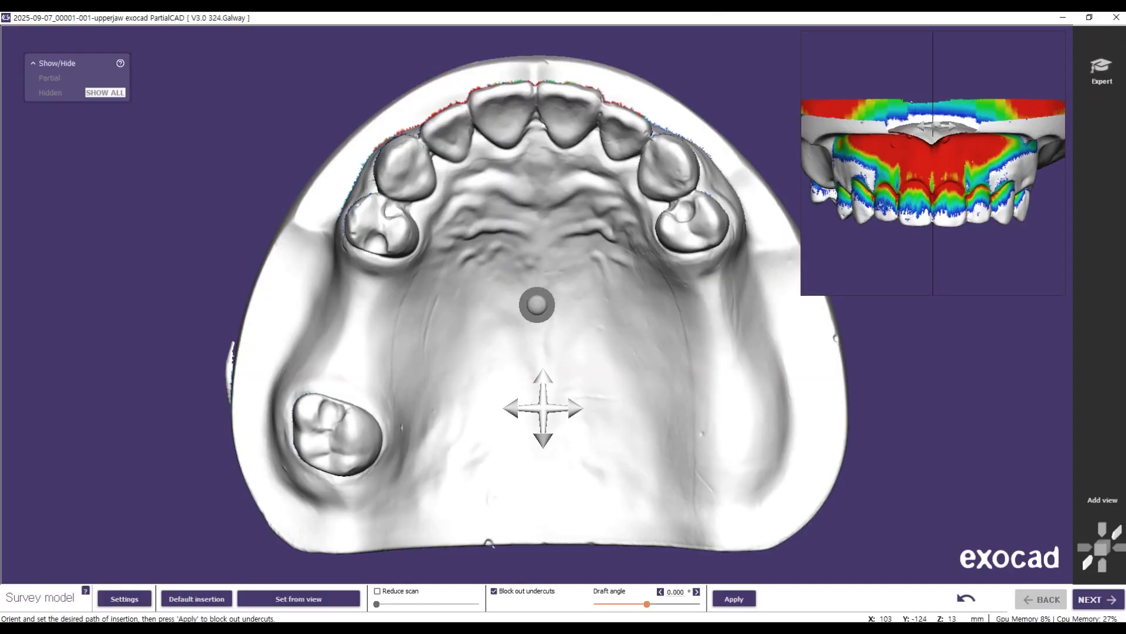
# Step: Examine the coloured undercut map on the upper jaw model from the occlusal side and both lateral sides
pyautogui.moveTo(542, 397); pyautogui.dragTo(593, 378, button='right')
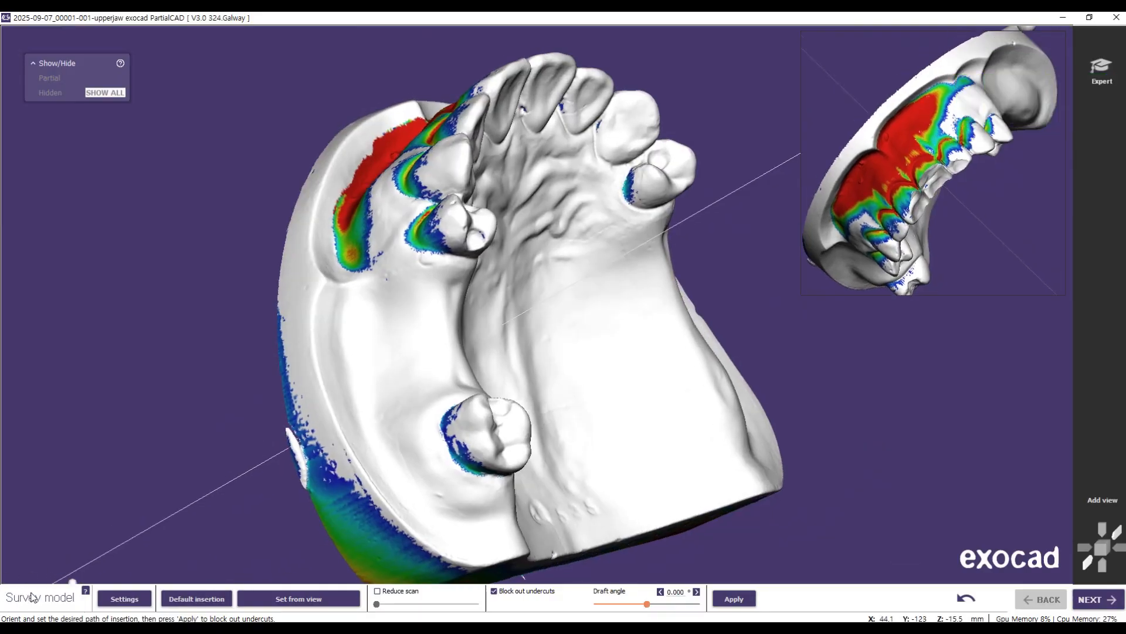
pyautogui.moveTo(556, 292); pyautogui.dragTo(555, 306, button='right')
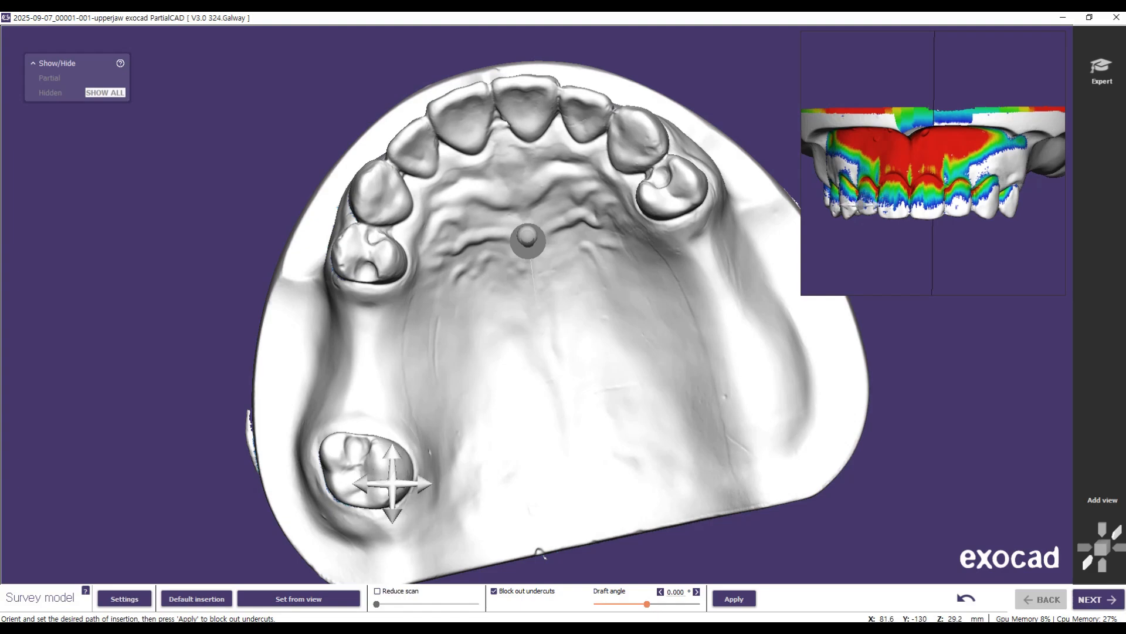
pyautogui.moveTo(611, 452)
pyautogui.mouseDown(button='right')
pyautogui.moveTo(559, 419)
pyautogui.moveTo(663, 447)
pyautogui.moveTo(634, 403)
pyautogui.moveTo(576, 422)
pyautogui.moveTo(549, 400)
pyautogui.moveTo(663, 405)
pyautogui.moveTo(613, 420)
pyautogui.moveTo(627, 407)
pyautogui.moveTo(617, 422)
pyautogui.moveTo(472, 430)
pyautogui.moveTo(572, 416)
pyautogui.moveTo(555, 417)
pyautogui.mouseUp(button='right')
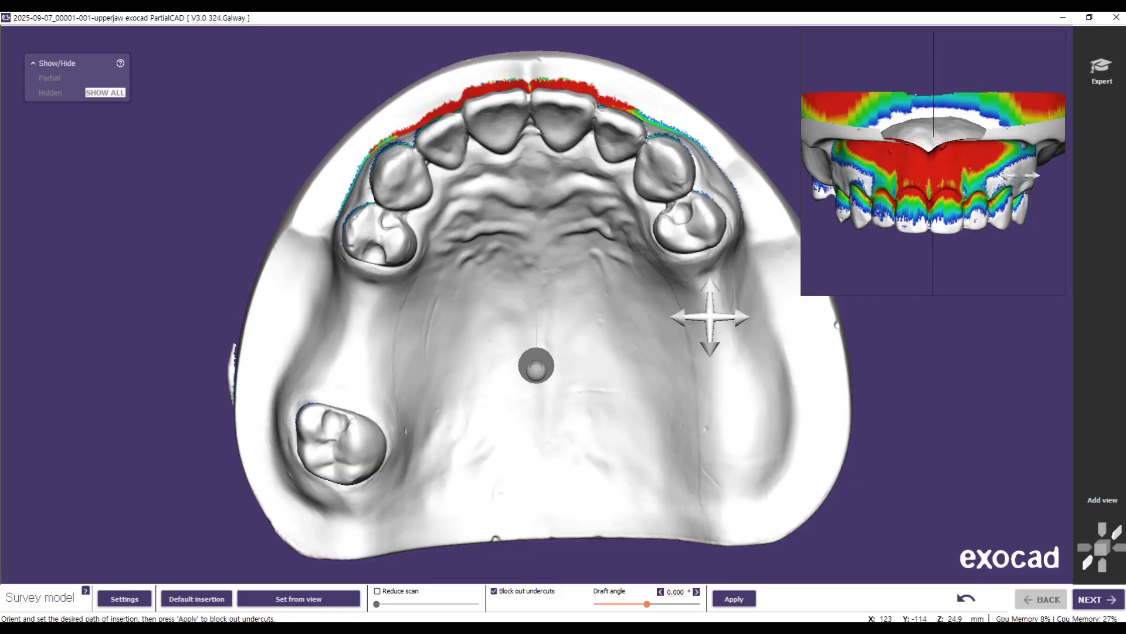
pyautogui.moveTo(387, 312); pyautogui.dragTo(554, 330, button='right')
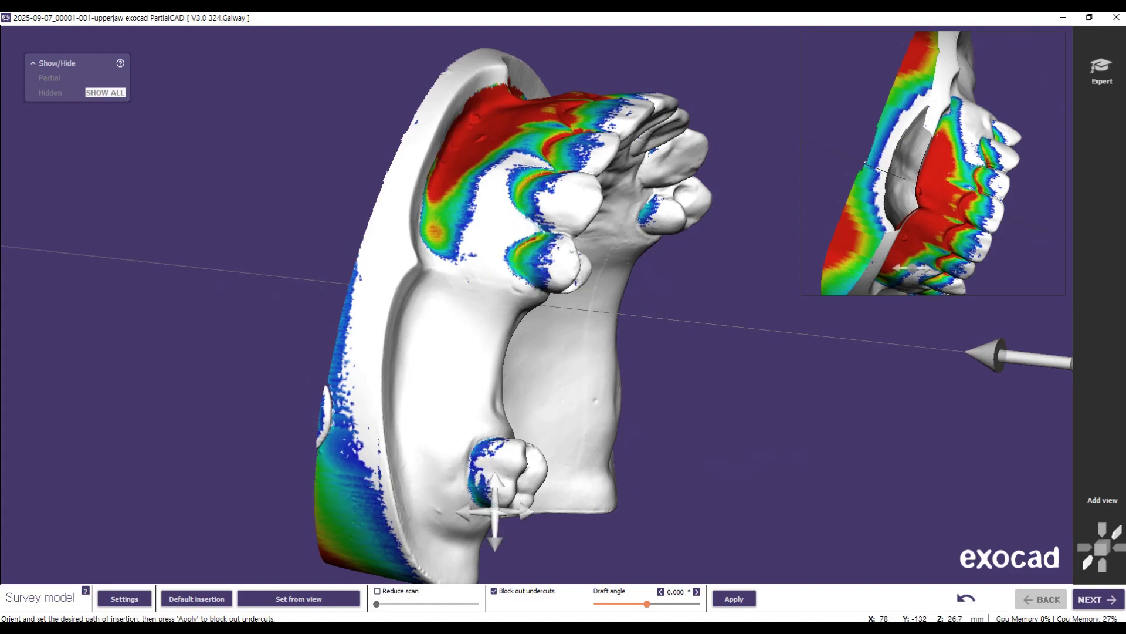
pyautogui.moveTo(540, 289); pyautogui.dragTo(510, 283, button='right')
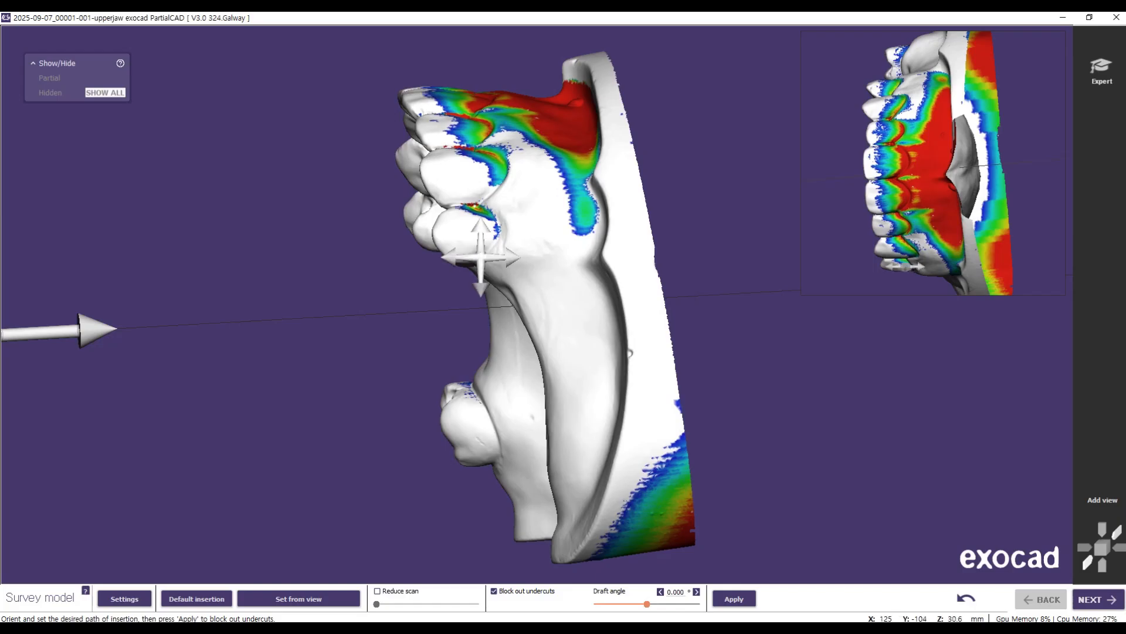
pyautogui.moveTo(498, 234)
pyautogui.mouseDown(button='right')
pyautogui.moveTo(523, 265)
pyautogui.moveTo(702, 257)
pyautogui.moveTo(690, 254)
pyautogui.mouseUp(button='right')
pyautogui.moveTo(524, 266)
pyautogui.mouseDown(button='right')
pyautogui.moveTo(536, 270)
pyautogui.moveTo(526, 277)
pyautogui.mouseUp(button='right')
pyautogui.moveTo(593, 311)
pyautogui.mouseDown(button='right')
pyautogui.moveTo(582, 316)
pyautogui.moveTo(593, 312)
pyautogui.mouseUp(button='right')
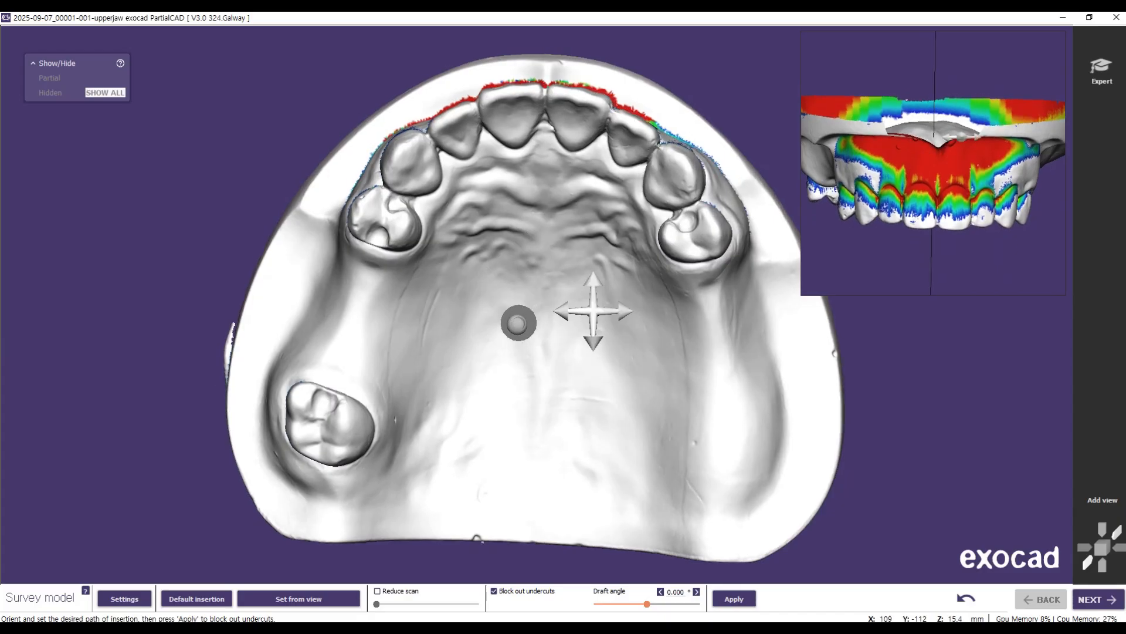
# Step: Try several paths of insertion taken from occlusal views tilted toward either side of the arch
pyautogui.moveTo(593, 311); pyautogui.dragTo(595, 308, button='right')
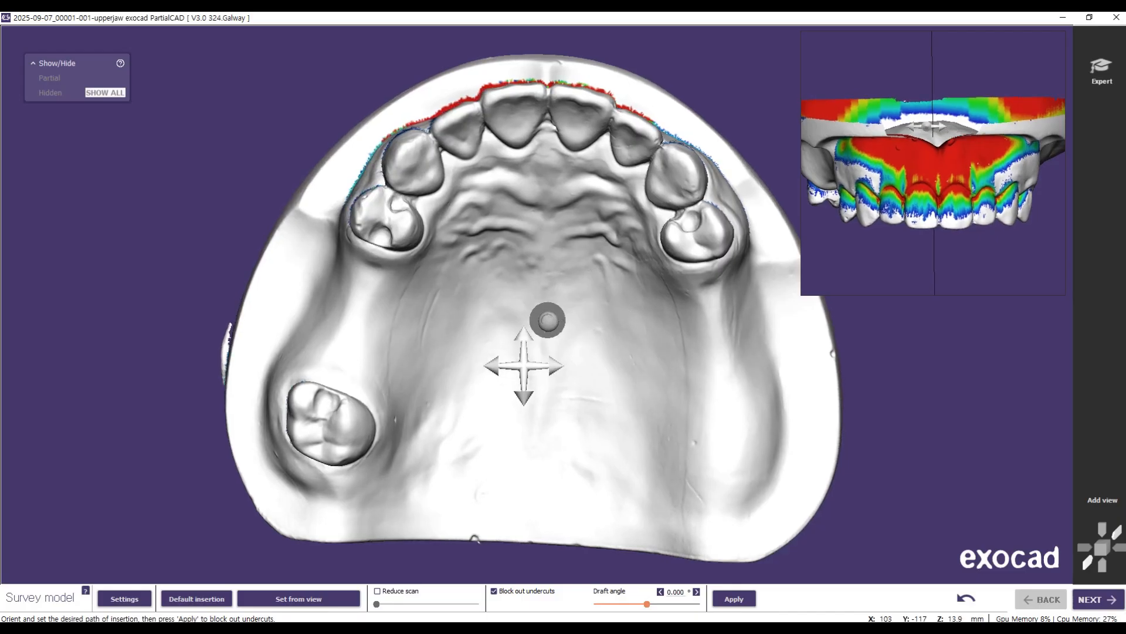
pyautogui.click(312, 601)
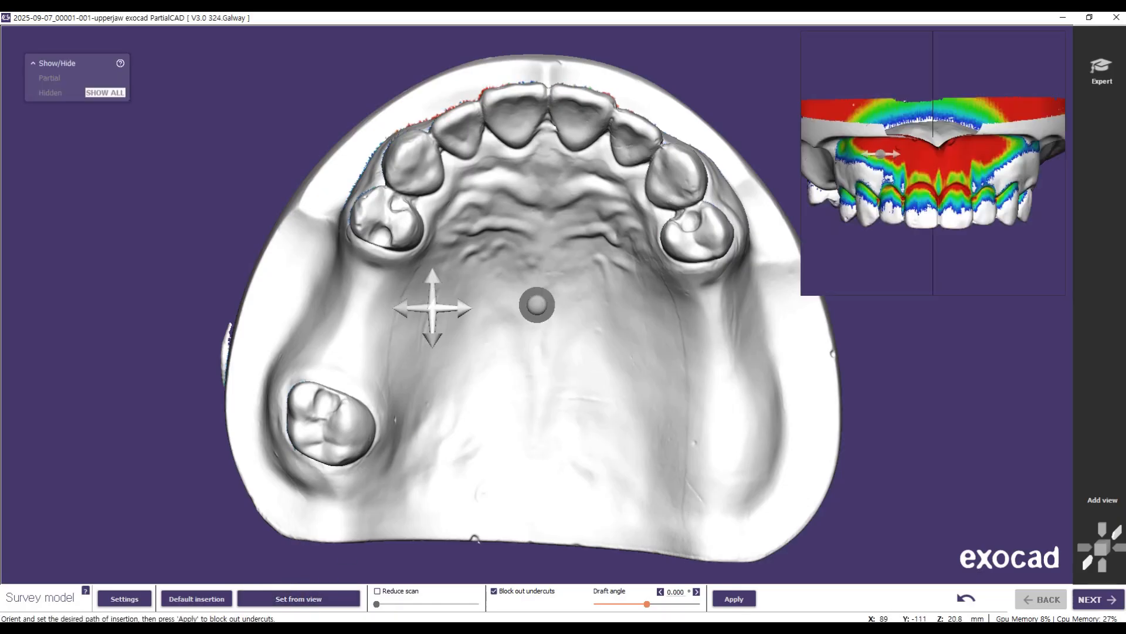
pyautogui.moveTo(628, 292); pyautogui.dragTo(581, 294, button='right')
pyautogui.moveTo(628, 292); pyautogui.dragTo(628, 291, button='right')
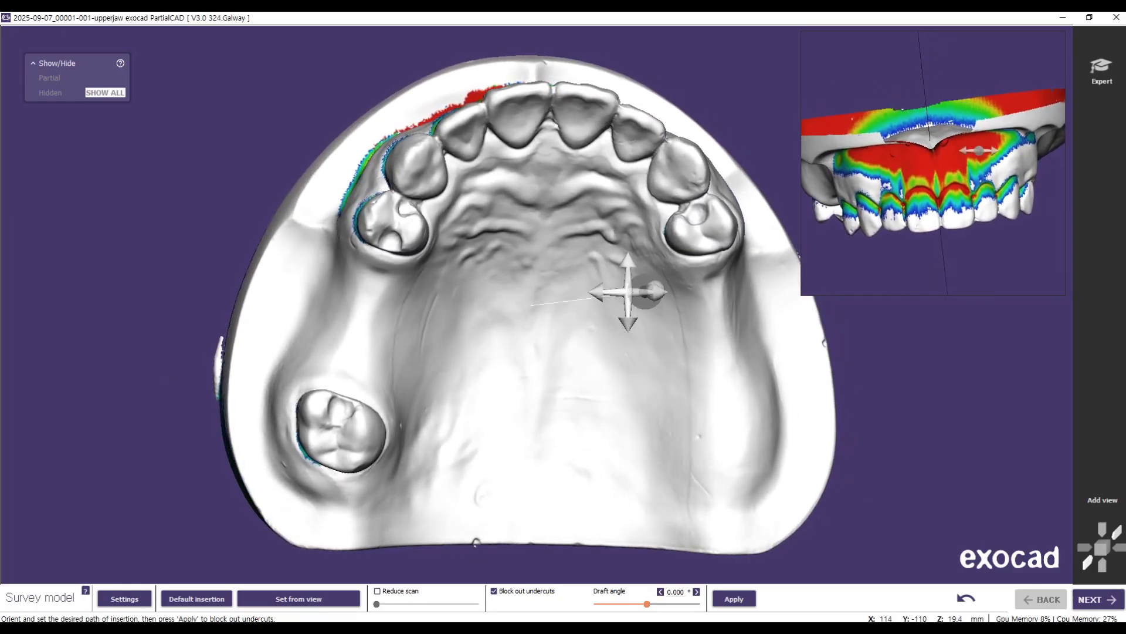
pyautogui.click(312, 608)
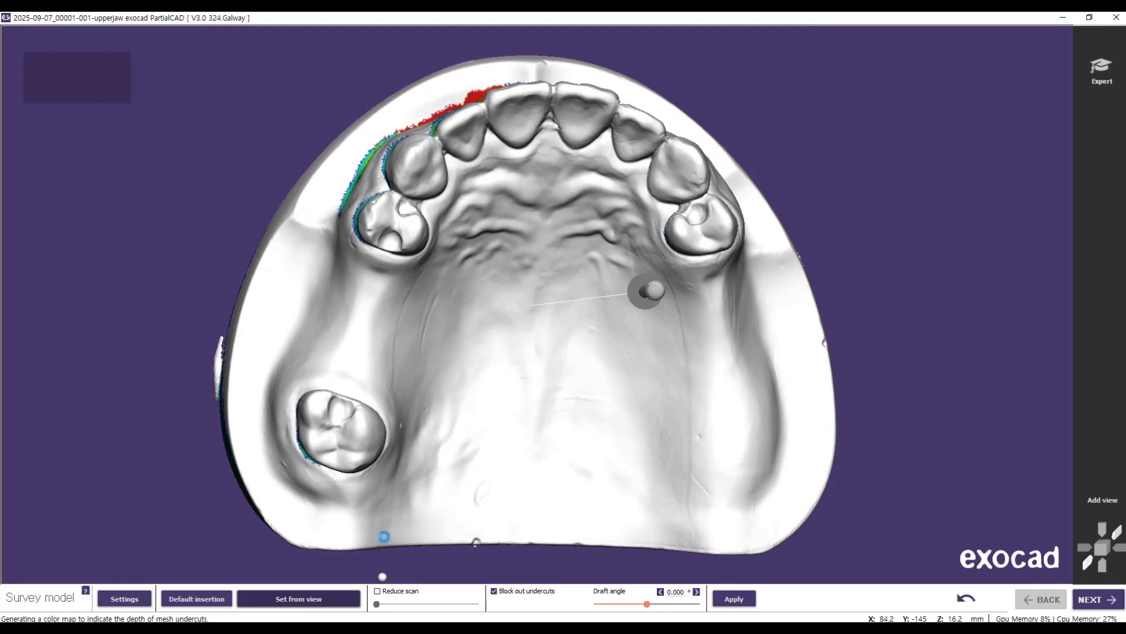
pyautogui.moveTo(549, 341)
pyautogui.mouseDown(button='right')
pyautogui.moveTo(456, 335)
pyautogui.moveTo(629, 336)
pyautogui.moveTo(449, 336)
pyautogui.moveTo(481, 339)
pyautogui.mouseUp(button='right')
pyautogui.click(329, 593)
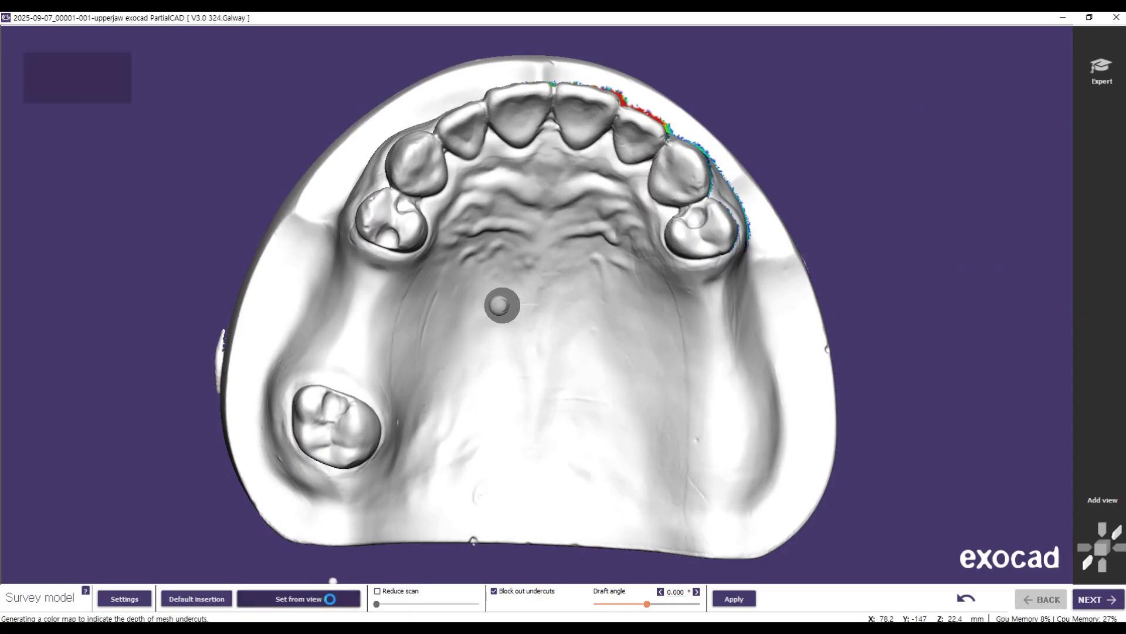
pyautogui.moveTo(455, 329); pyautogui.dragTo(591, 334, button='right')
pyautogui.moveTo(575, 371); pyautogui.dragTo(555, 288, button='right')
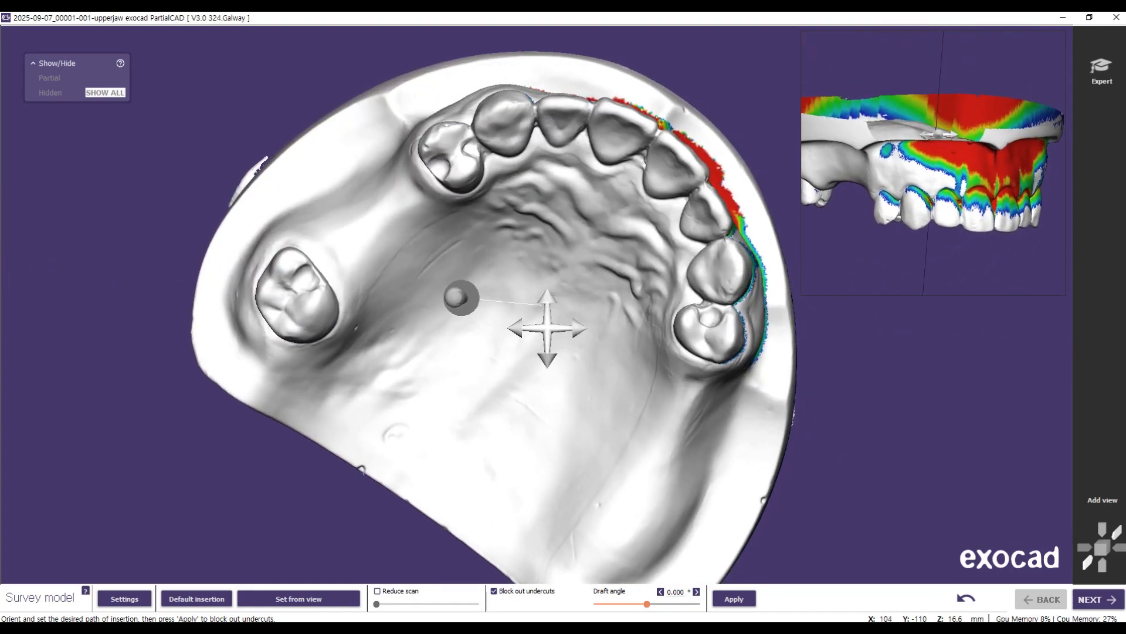
pyautogui.click(339, 598)
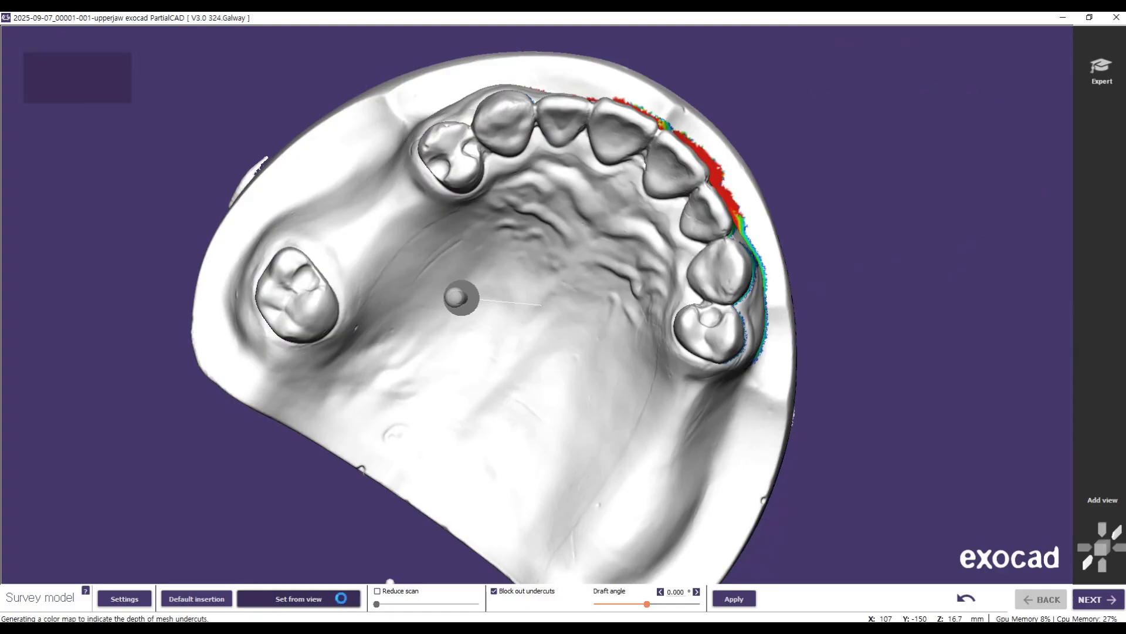
# Step: Refine the path of insertion from a slightly tilted, near-occlusal view of the upper jaw
pyautogui.moveTo(488, 370); pyautogui.dragTo(394, 349, button='right')
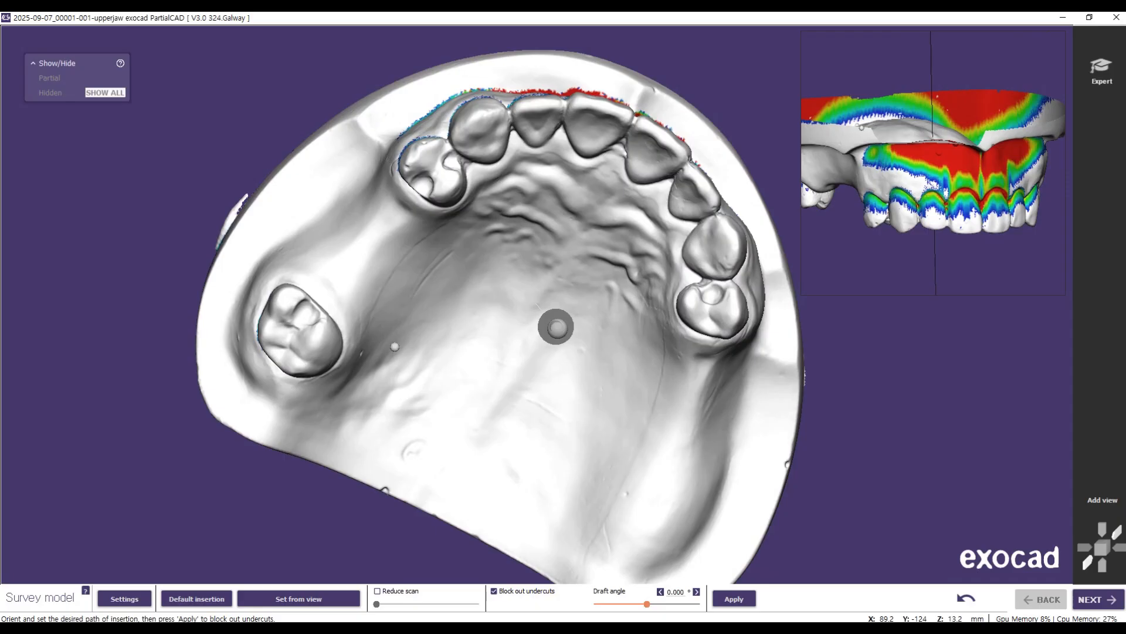
pyautogui.moveTo(452, 396); pyautogui.dragTo(450, 390, button='right')
pyautogui.click(328, 599)
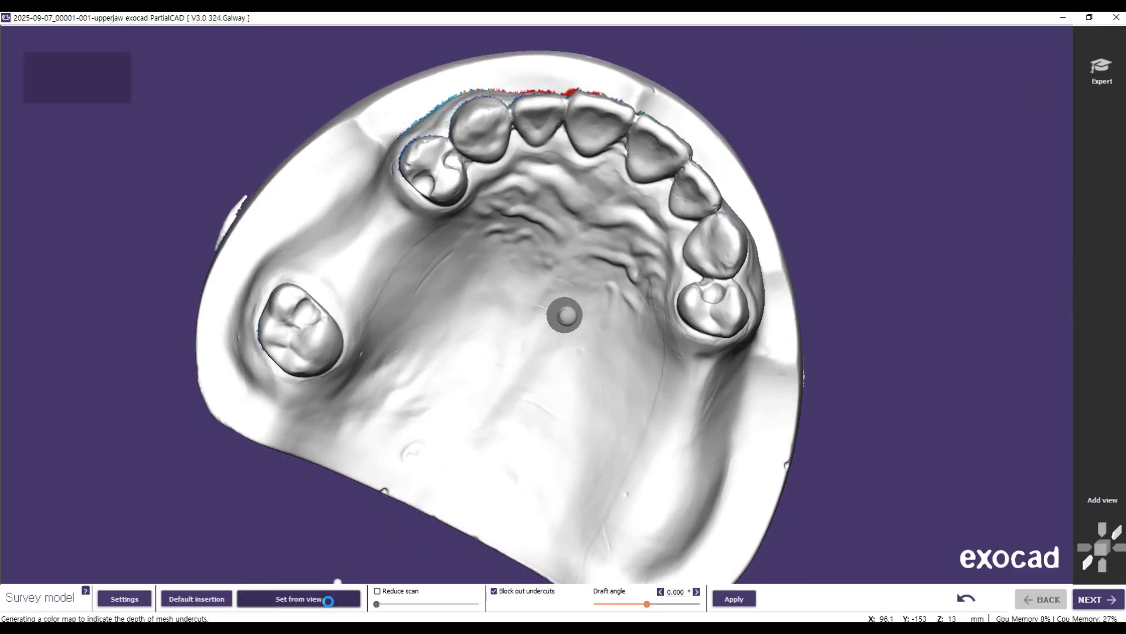
pyautogui.moveTo(621, 423); pyautogui.dragTo(431, 338, button='right')
pyautogui.click(326, 597)
# Step: Check the undercuts from the side and apply the blockout with a draft angle of 0.000°
pyautogui.moveTo(644, 436); pyautogui.dragTo(644, 437, button='right')
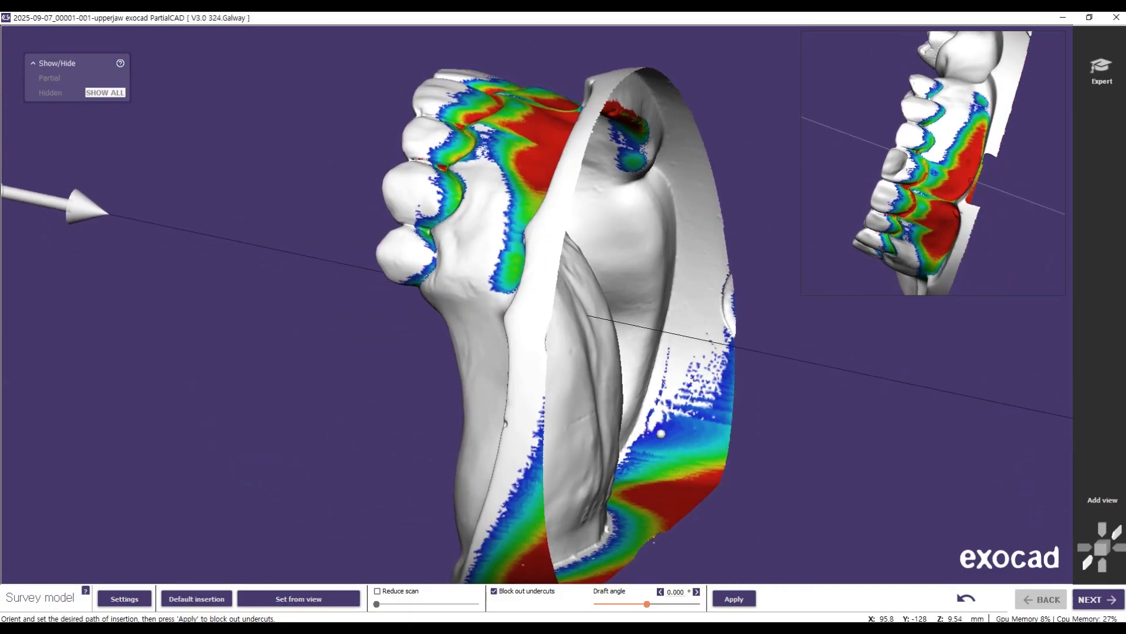
pyautogui.moveTo(309, 292); pyautogui.dragTo(309, 291, button='right')
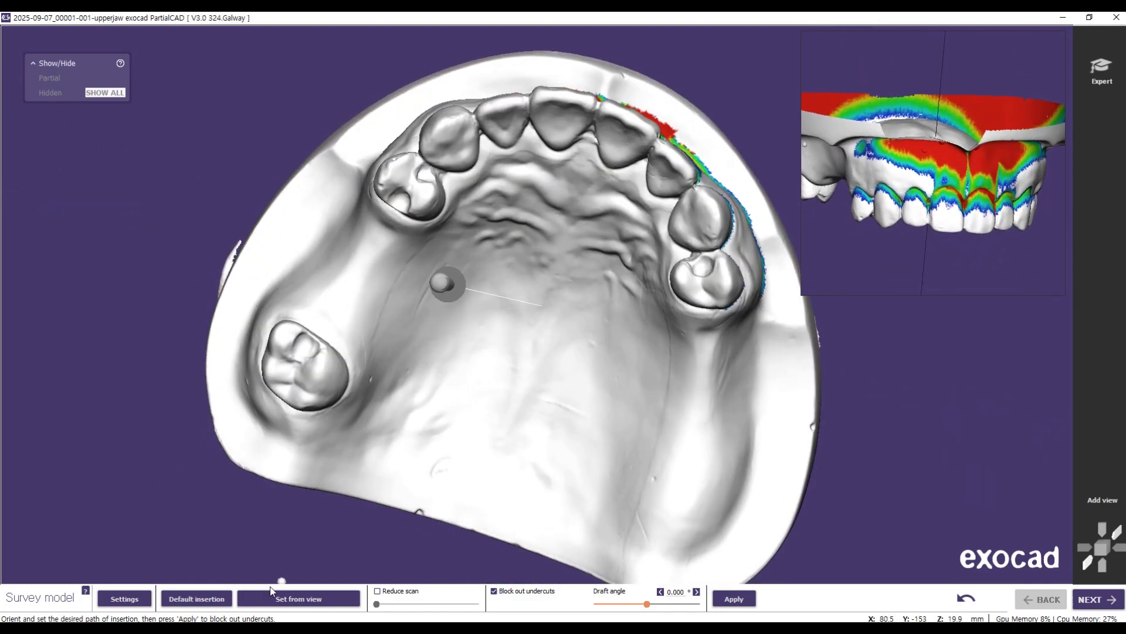
pyautogui.click(735, 602)
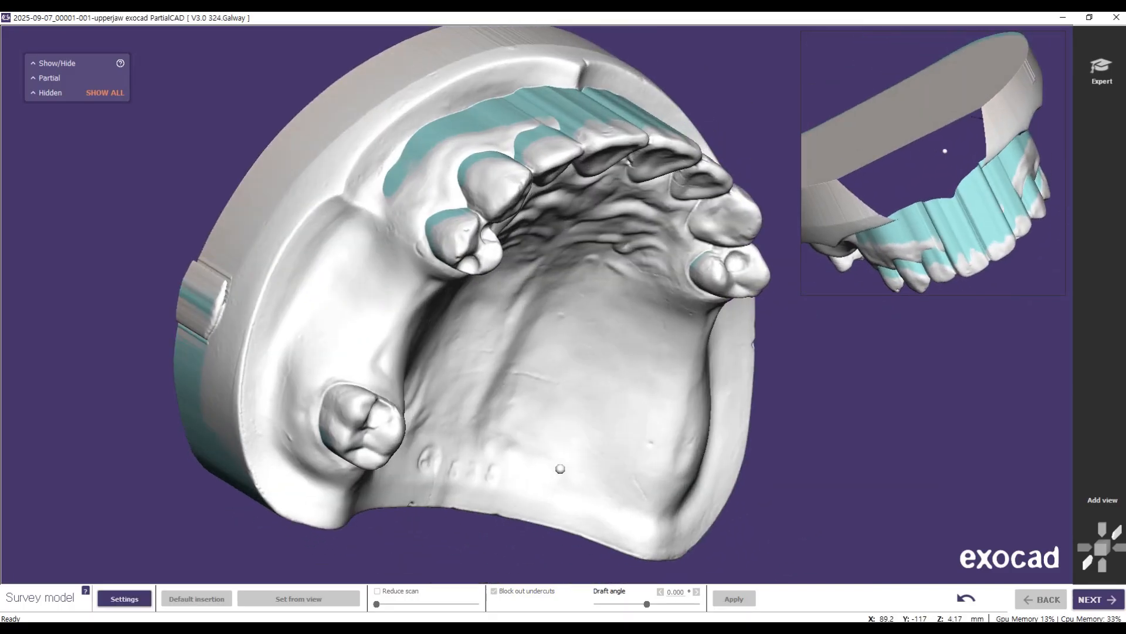
# Step: Advance to the blockout editing stage and set up smoothing in the mode that only adds material
pyautogui.click(1088, 600)
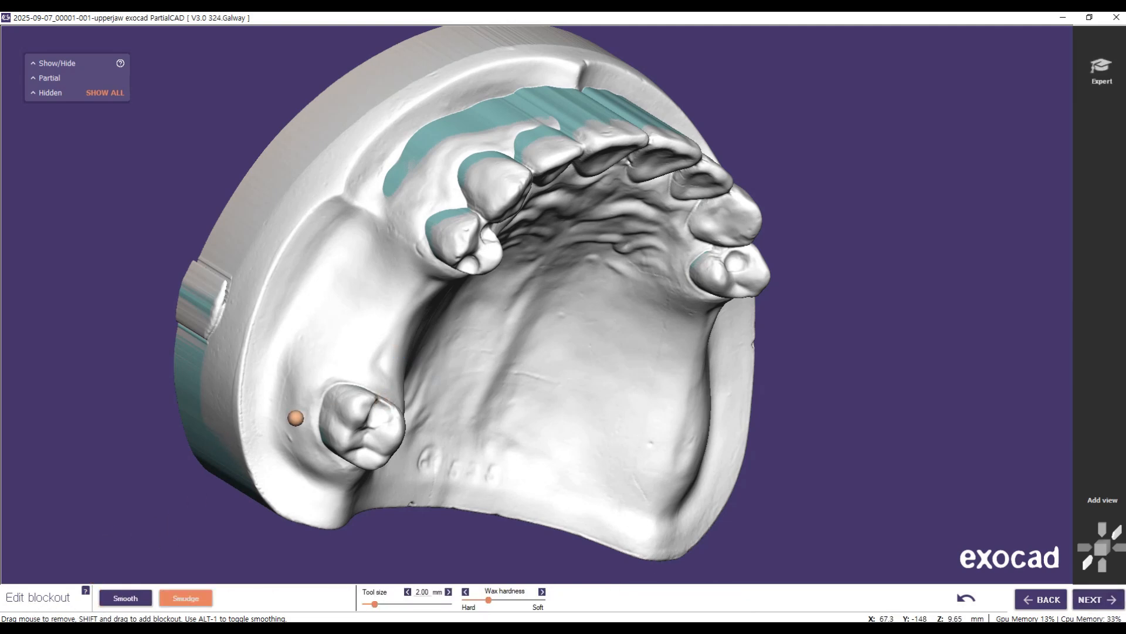
pyautogui.click(126, 598)
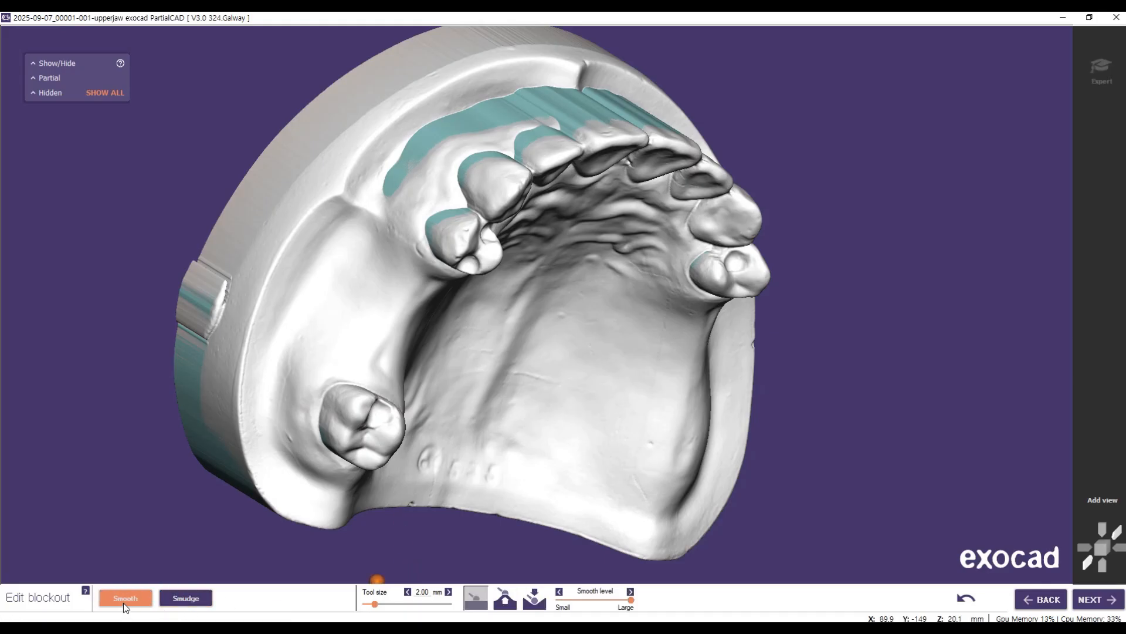
pyautogui.moveTo(450, 302)
pyautogui.mouseDown(button='right')
pyautogui.moveTo(552, 308)
pyautogui.moveTo(460, 292)
pyautogui.moveTo(382, 301)
pyautogui.moveTo(385, 290)
pyautogui.moveTo(484, 294)
pyautogui.moveTo(530, 314)
pyautogui.moveTo(478, 305)
pyautogui.moveTo(416, 249)
pyautogui.moveTo(387, 240)
pyautogui.mouseUp(button='right')
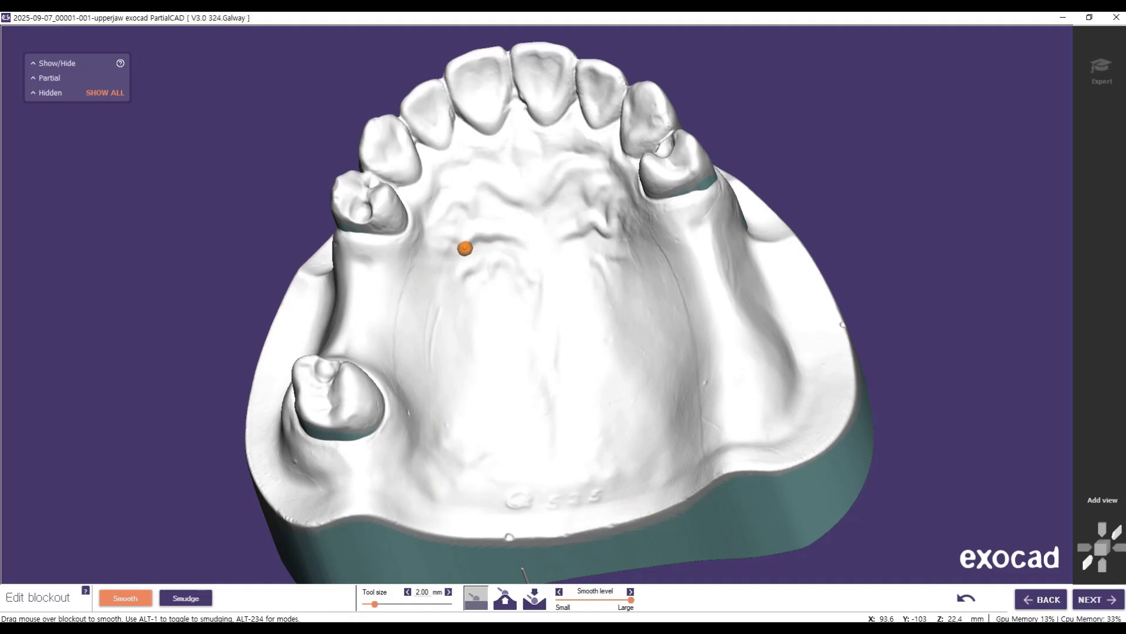
pyautogui.scroll(3, 465, 248)
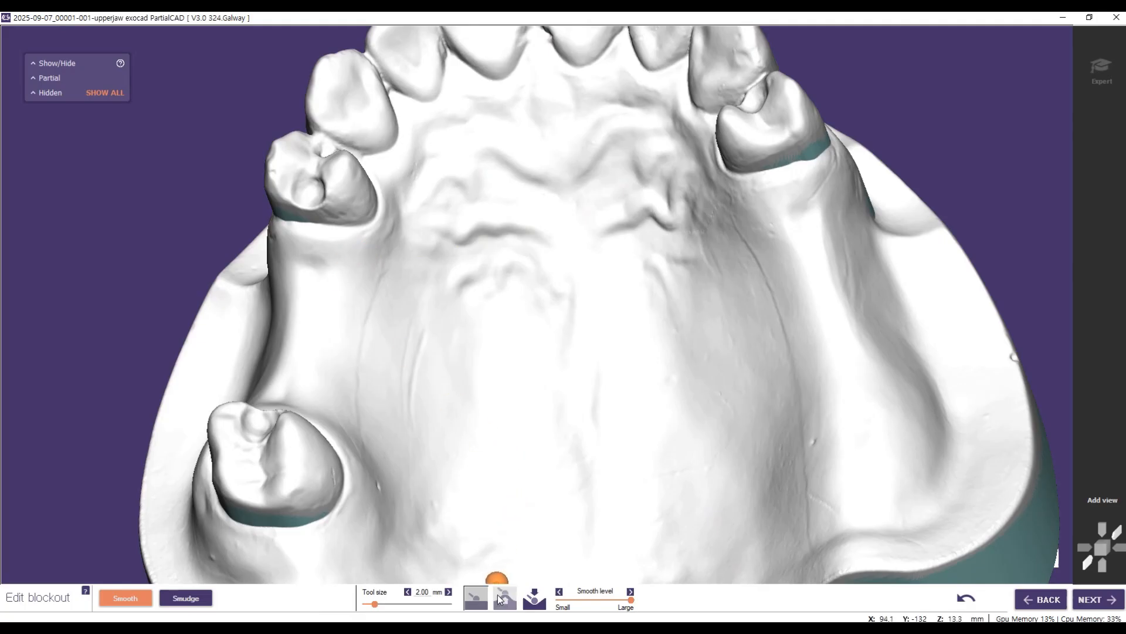
pyautogui.click(498, 594)
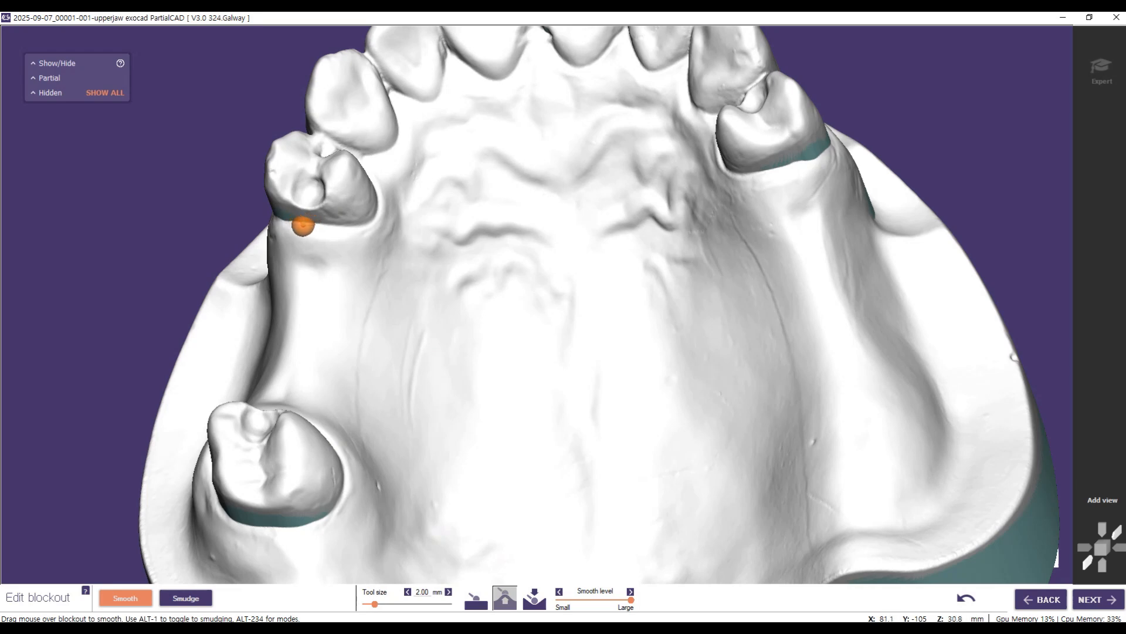
pyautogui.moveTo(303, 226); pyautogui.dragTo(356, 226)
pyautogui.moveTo(381, 247)
pyautogui.mouseDown(button='right')
pyautogui.moveTo(359, 246)
pyautogui.moveTo(368, 249)
pyautogui.mouseUp(button='right')
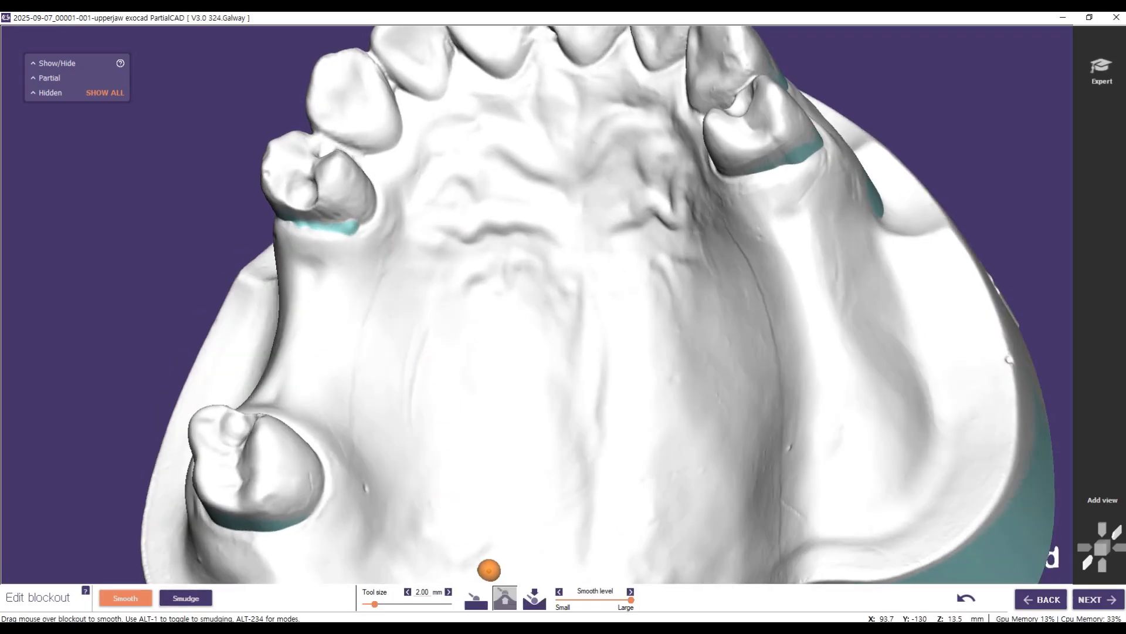
pyautogui.click(966, 599)
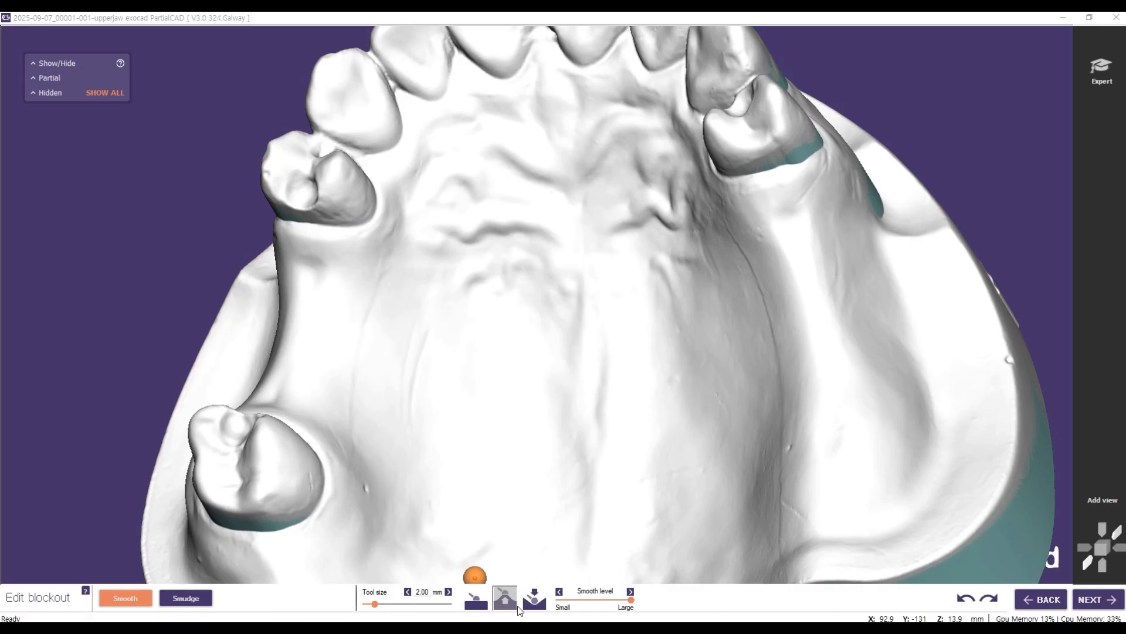
# Step: Lower the smooth level and add blockout along the palatal margins of the premolar and canine on the molar side
pyautogui.click(589, 600)
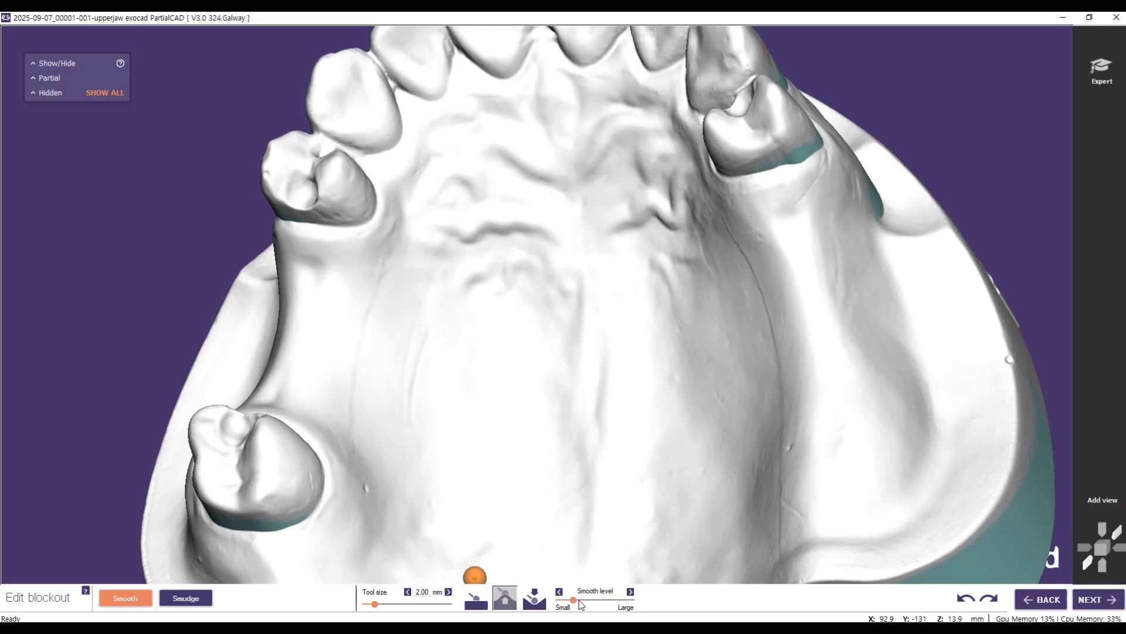
pyautogui.moveTo(332, 228)
pyautogui.mouseDown()
pyautogui.moveTo(322, 227)
pyautogui.moveTo(378, 213)
pyautogui.moveTo(385, 201)
pyautogui.moveTo(354, 219)
pyautogui.moveTo(392, 187)
pyautogui.moveTo(358, 157)
pyautogui.mouseUp()
pyautogui.moveTo(376, 203)
pyautogui.mouseDown()
pyautogui.moveTo(385, 194)
pyautogui.moveTo(366, 170)
pyautogui.moveTo(397, 161)
pyautogui.moveTo(374, 154)
pyautogui.moveTo(404, 118)
pyautogui.moveTo(372, 154)
pyautogui.moveTo(415, 164)
pyautogui.moveTo(394, 88)
pyautogui.mouseUp()
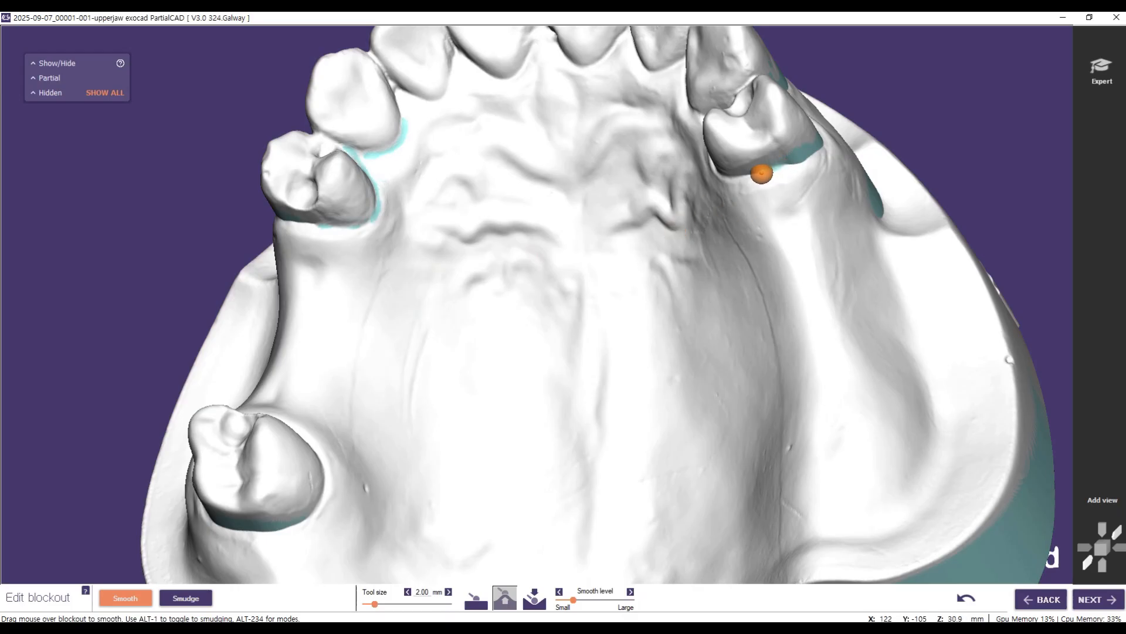
# Step: Add blockout around the premolar's palatal margin and toward the canine on the side without a molar
pyautogui.moveTo(676, 200); pyautogui.dragTo(719, 201, button='right')
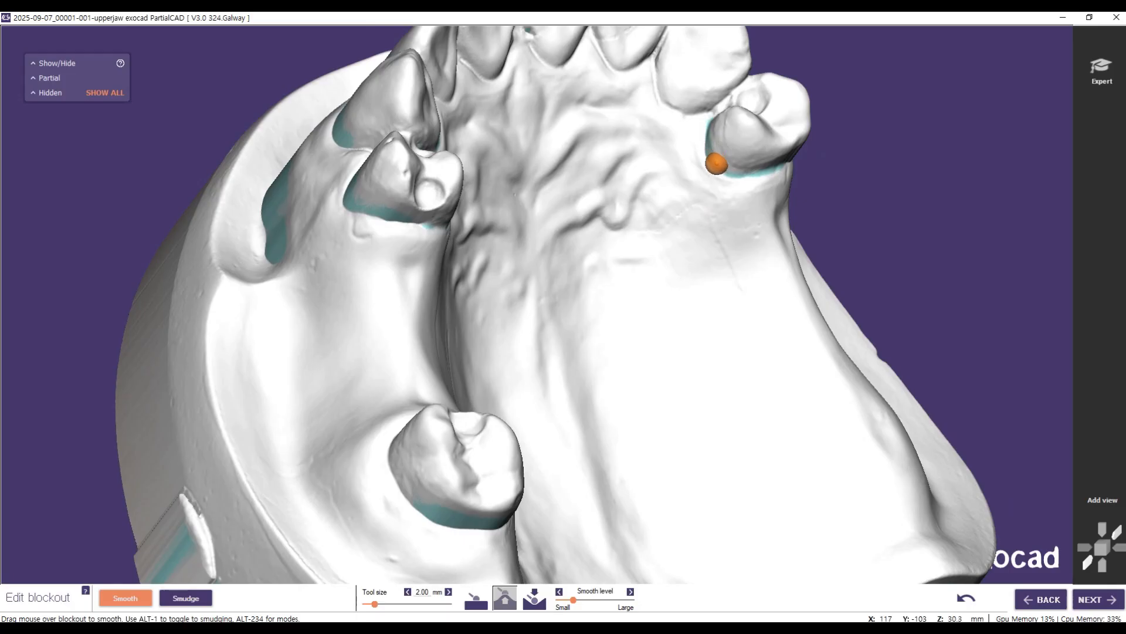
pyautogui.moveTo(727, 144); pyautogui.dragTo(718, 139, button='right')
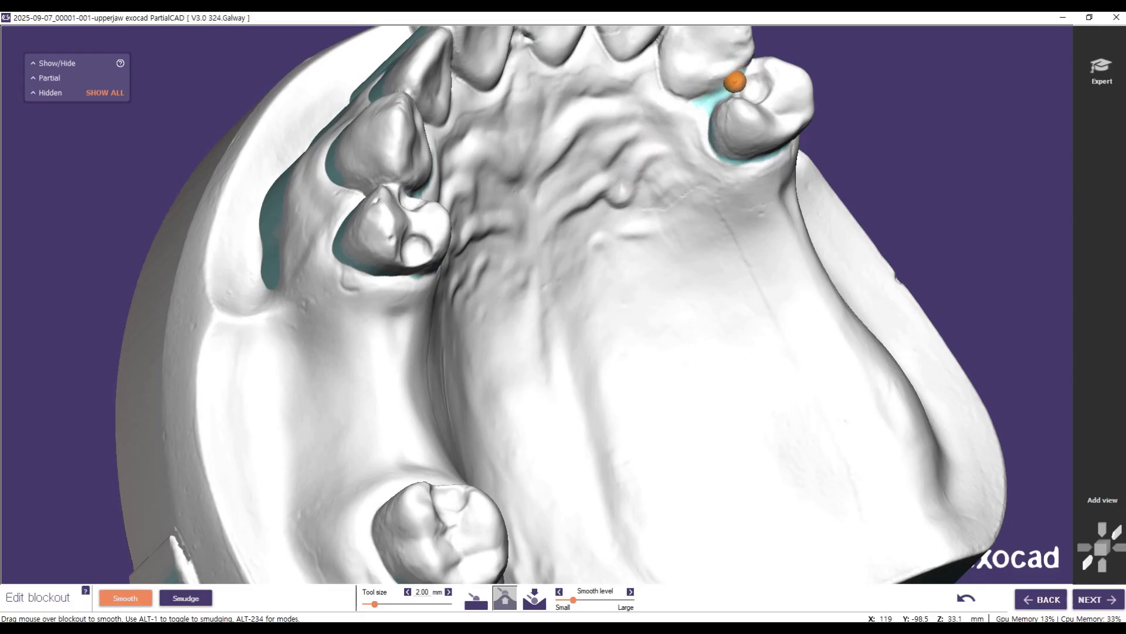
pyautogui.moveTo(552, 155)
pyautogui.mouseDown(button='right')
pyautogui.moveTo(411, 155)
pyautogui.moveTo(464, 156)
pyautogui.moveTo(572, 112)
pyautogui.mouseUp(button='right')
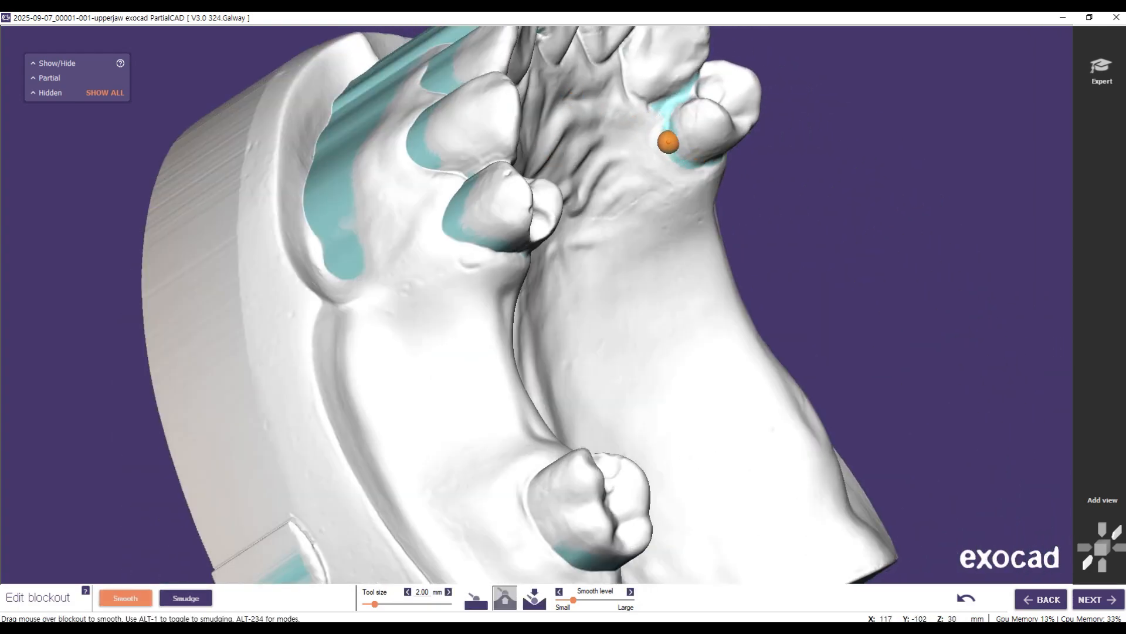
pyautogui.moveTo(697, 201)
pyautogui.mouseDown(button='right')
pyautogui.moveTo(622, 135)
pyautogui.moveTo(535, 157)
pyautogui.moveTo(604, 170)
pyautogui.mouseUp(button='right')
pyautogui.moveTo(540, 225)
pyautogui.mouseDown(button='right')
pyautogui.moveTo(570, 187)
pyautogui.moveTo(560, 199)
pyautogui.mouseUp(button='right')
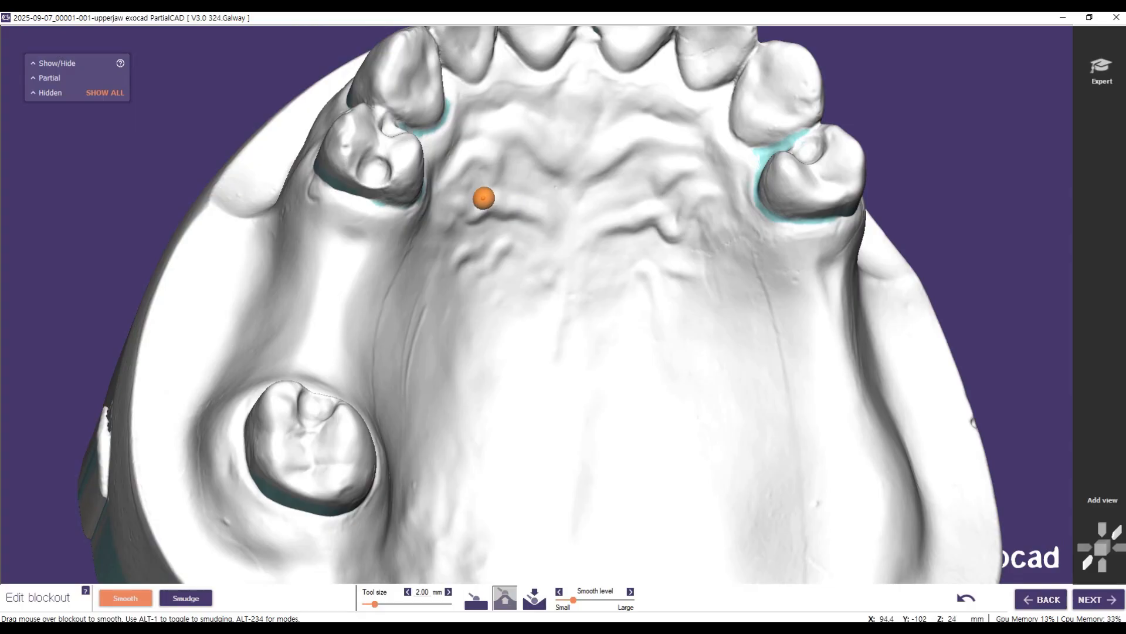
pyautogui.scroll(-3, 609, 324)
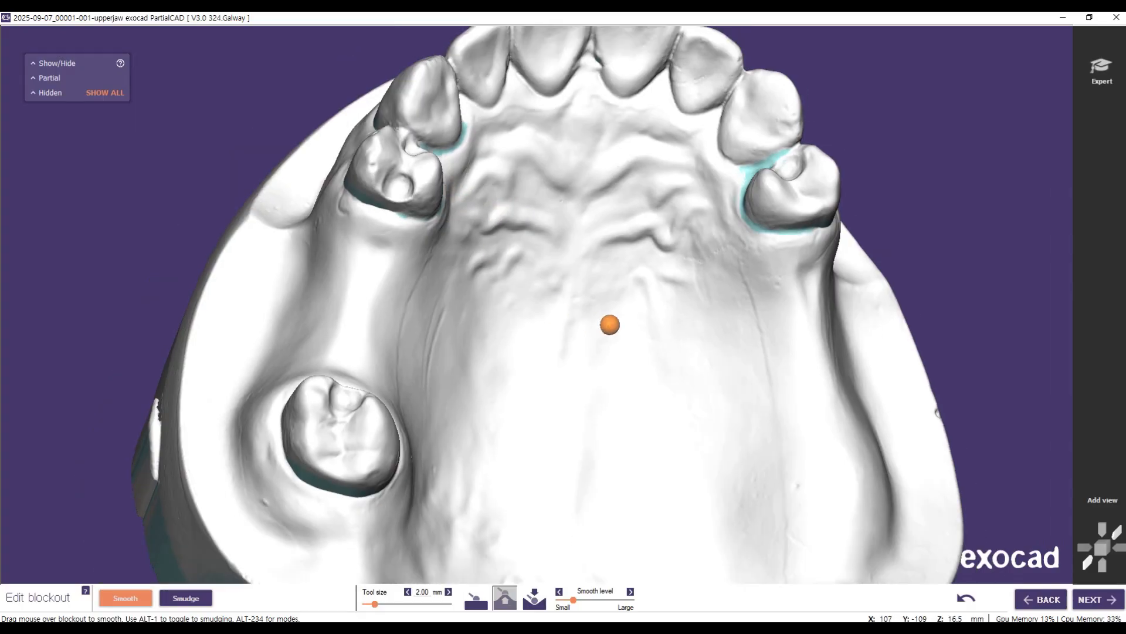
# Step: Enlarge the tool size to 5.50 mm, fill the grooves between the palatal rugae and smooth them evenly
pyautogui.moveTo(668, 348); pyautogui.dragTo(581, 337, button='right')
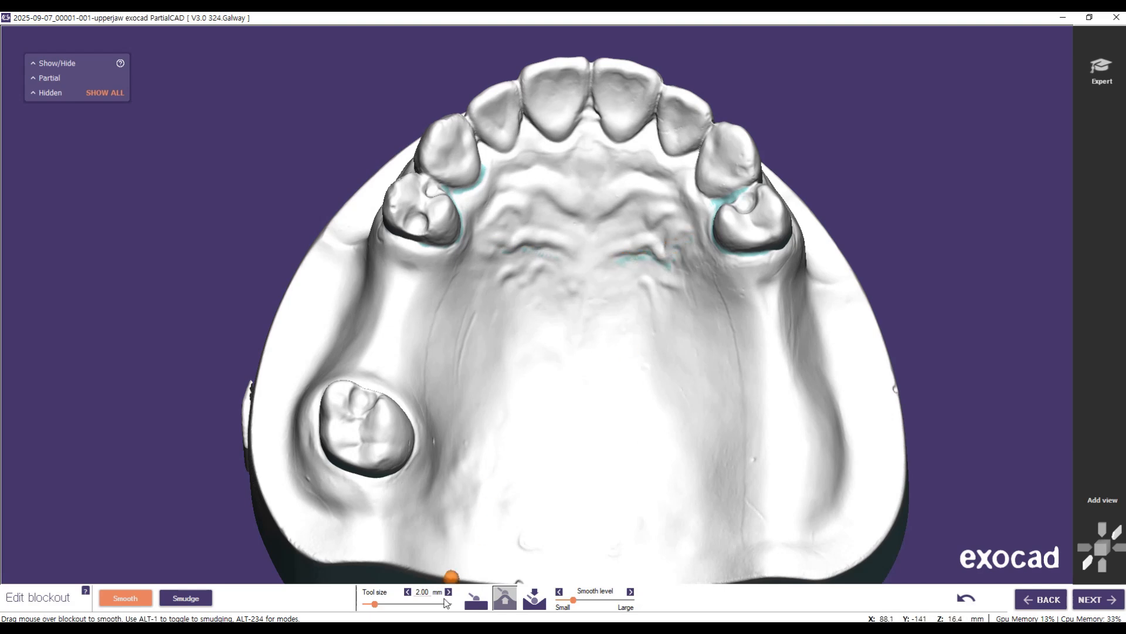
pyautogui.click(410, 604)
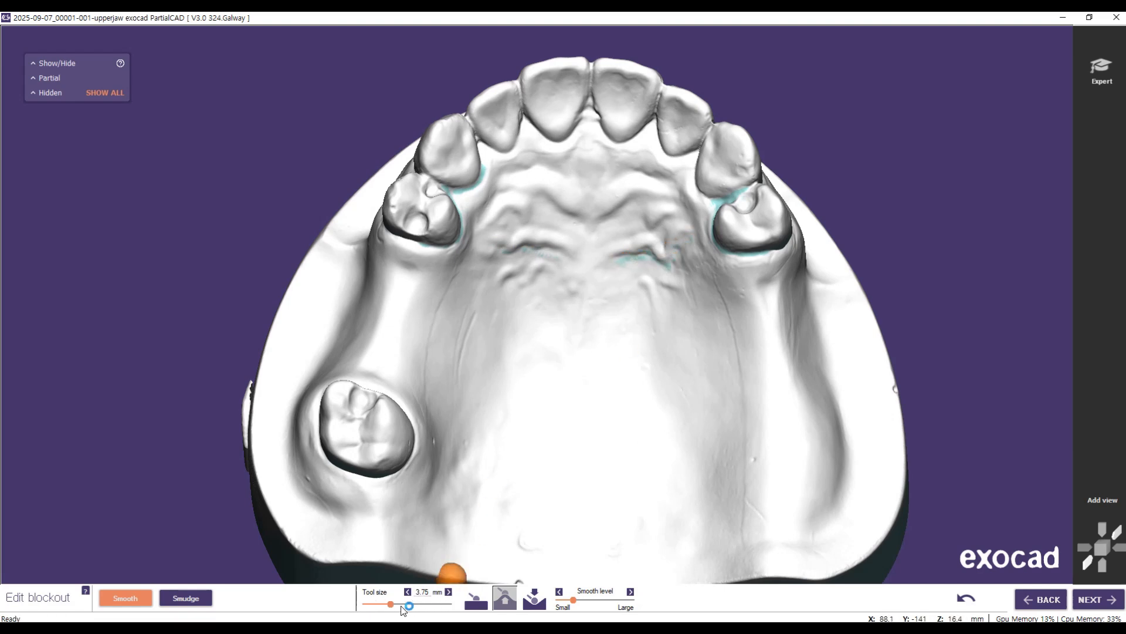
pyautogui.click(421, 607)
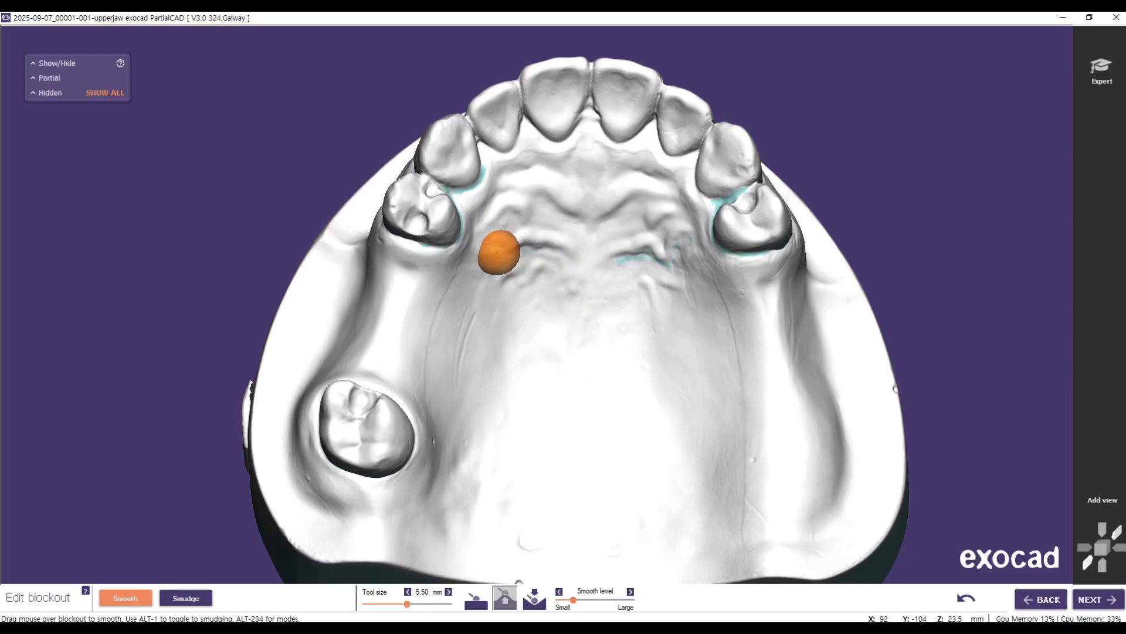
pyautogui.moveTo(593, 255)
pyautogui.mouseDown()
pyautogui.moveTo(535, 251)
pyautogui.moveTo(666, 274)
pyautogui.moveTo(709, 269)
pyautogui.moveTo(536, 206)
pyautogui.moveTo(732, 228)
pyautogui.mouseUp()
pyautogui.click(476, 597)
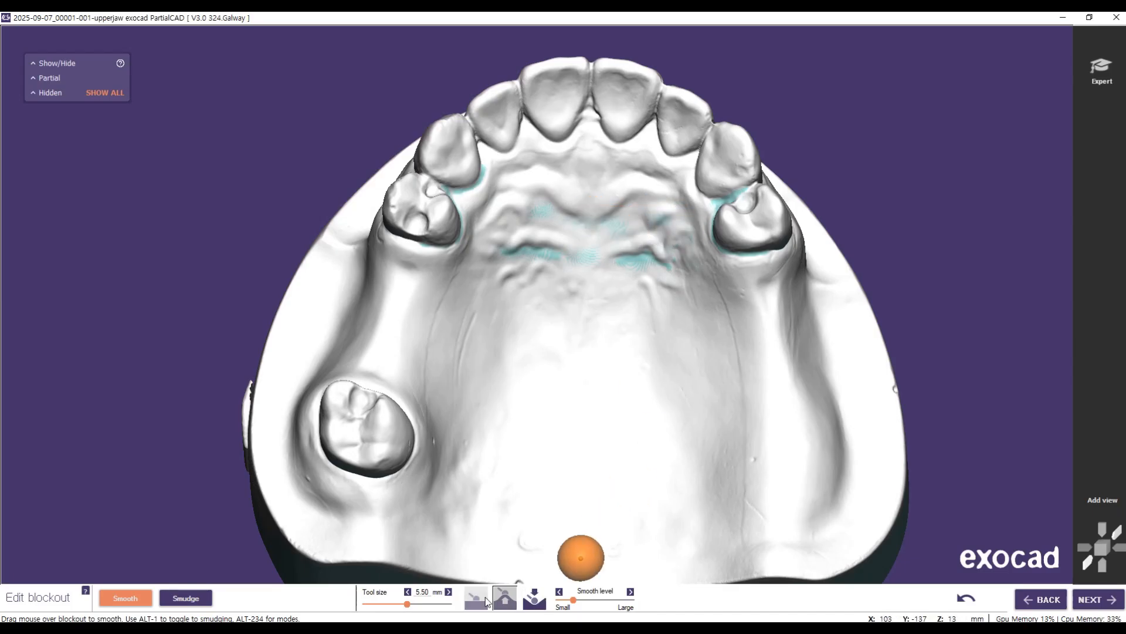
pyautogui.moveTo(550, 264)
pyautogui.mouseDown()
pyautogui.moveTo(532, 255)
pyautogui.moveTo(614, 257)
pyautogui.moveTo(608, 227)
pyautogui.moveTo(527, 220)
pyautogui.moveTo(623, 227)
pyautogui.moveTo(611, 251)
pyautogui.moveTo(623, 262)
pyautogui.moveTo(712, 236)
pyautogui.moveTo(653, 214)
pyautogui.moveTo(762, 201)
pyautogui.moveTo(784, 176)
pyautogui.moveTo(465, 191)
pyautogui.moveTo(496, 256)
pyautogui.moveTo(741, 270)
pyautogui.moveTo(722, 319)
pyautogui.mouseUp()
# Step: Add blockout around the margin of the isolated molar and at the distal margin of the premolar in front of it
pyautogui.moveTo(722, 319)
pyautogui.mouseDown(button='right')
pyautogui.moveTo(581, 349)
pyautogui.moveTo(505, 341)
pyautogui.mouseUp(button='right')
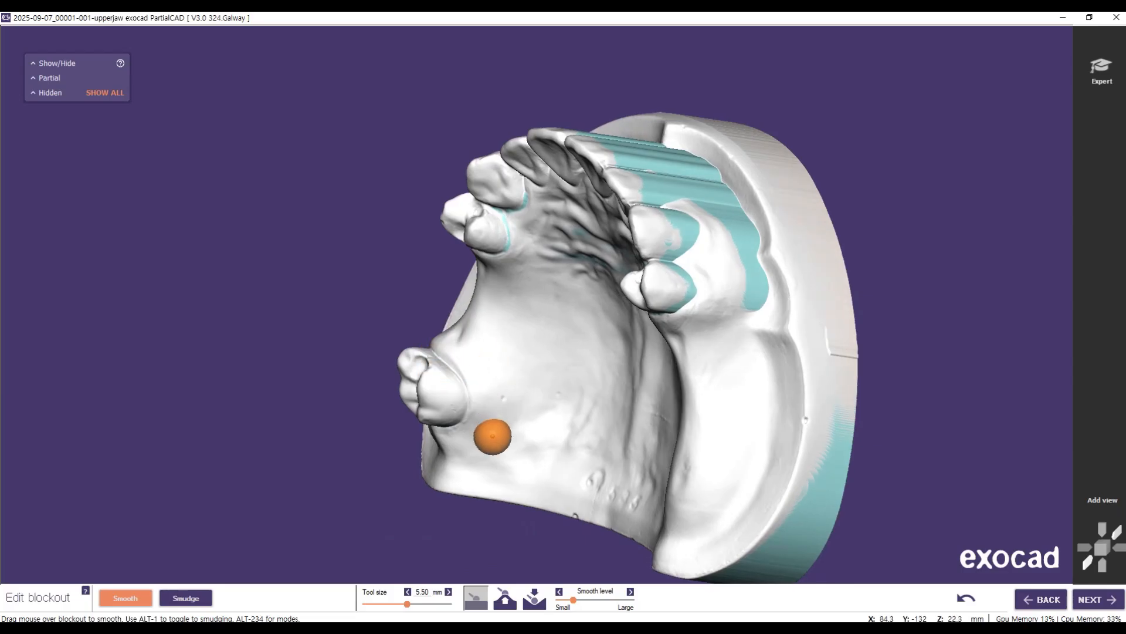
pyautogui.hotkey('alt', '2')
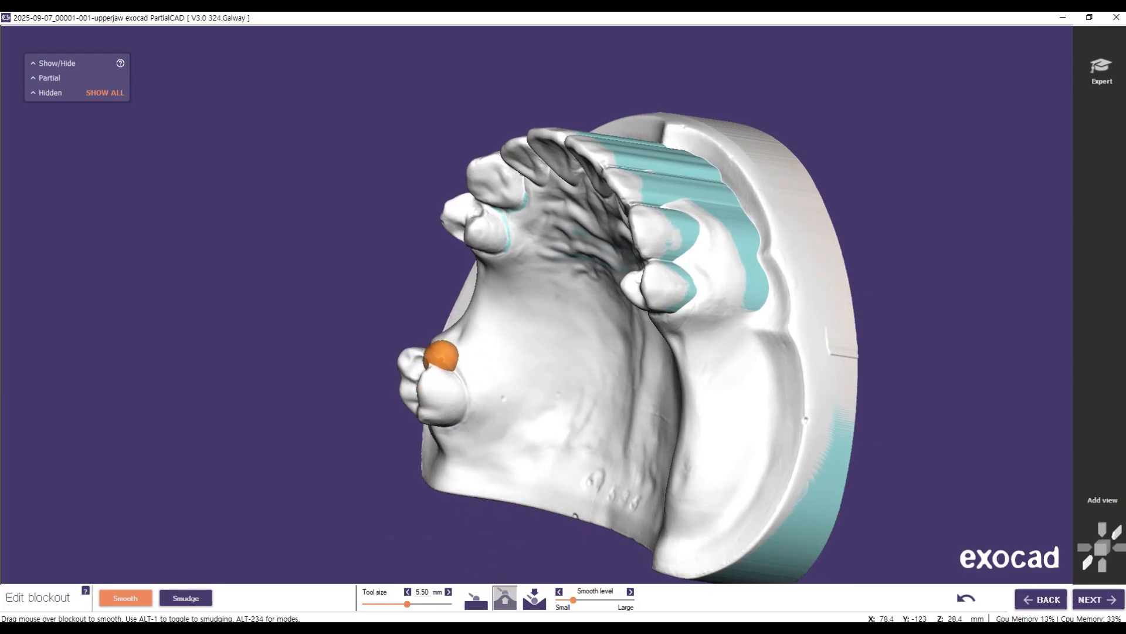
pyautogui.moveTo(434, 349)
pyautogui.mouseDown()
pyautogui.moveTo(468, 400)
pyautogui.moveTo(437, 342)
pyautogui.moveTo(447, 355)
pyautogui.mouseUp()
pyautogui.moveTo(501, 414); pyautogui.dragTo(485, 405, button='right')
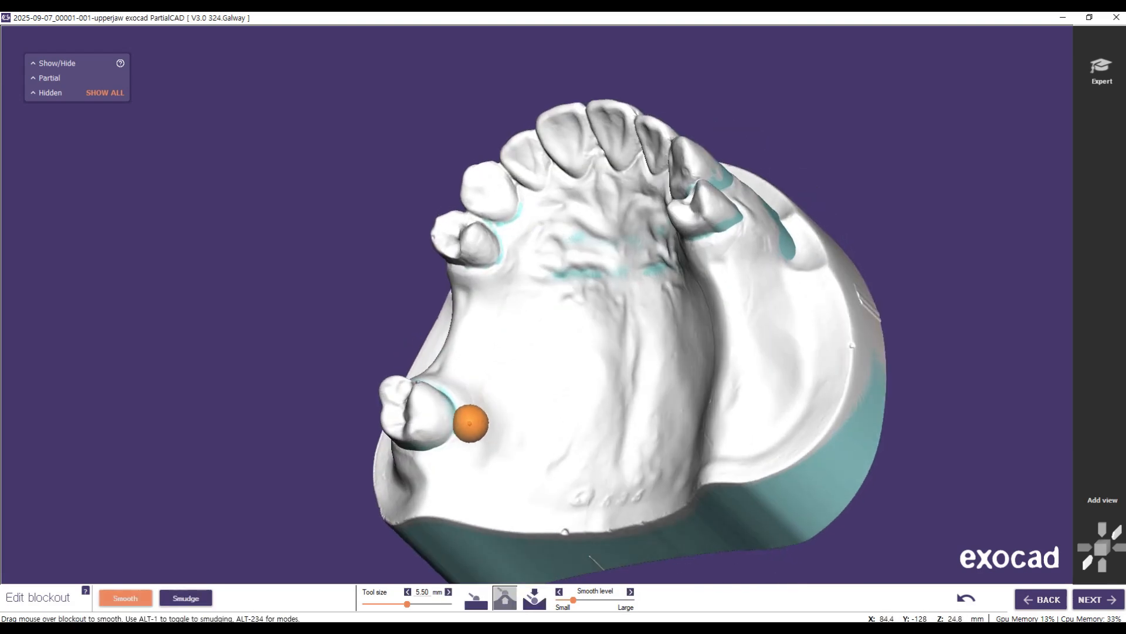
pyautogui.moveTo(445, 443)
pyautogui.mouseDown()
pyautogui.moveTo(417, 463)
pyautogui.moveTo(477, 386)
pyautogui.mouseUp()
pyautogui.moveTo(465, 389); pyautogui.dragTo(530, 379, button='right')
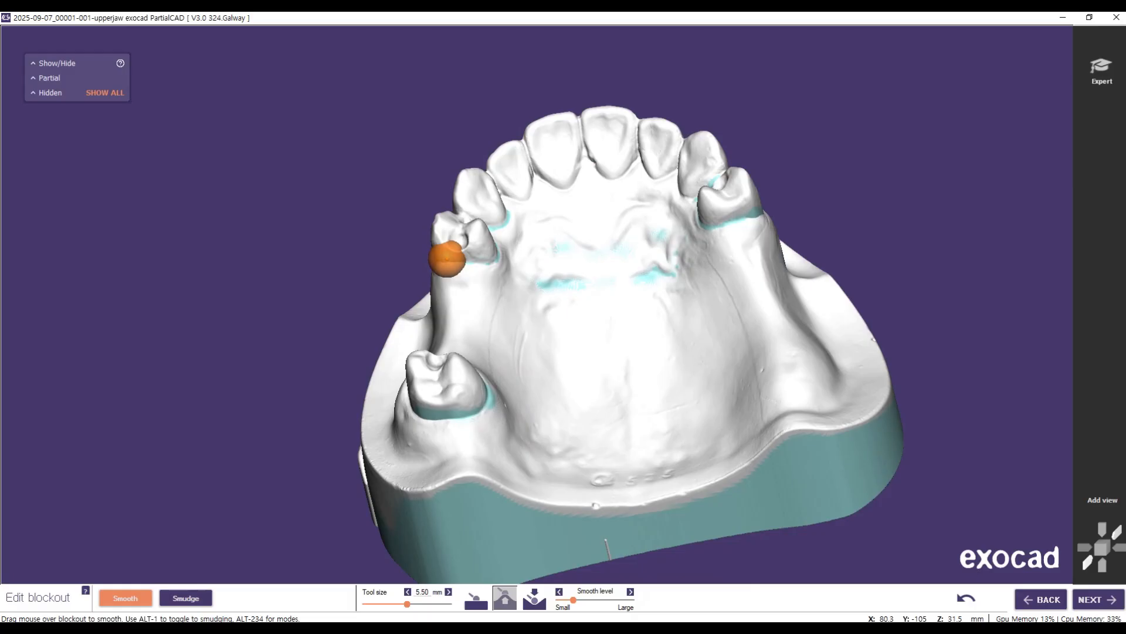
pyautogui.moveTo(516, 247); pyautogui.dragTo(464, 255)
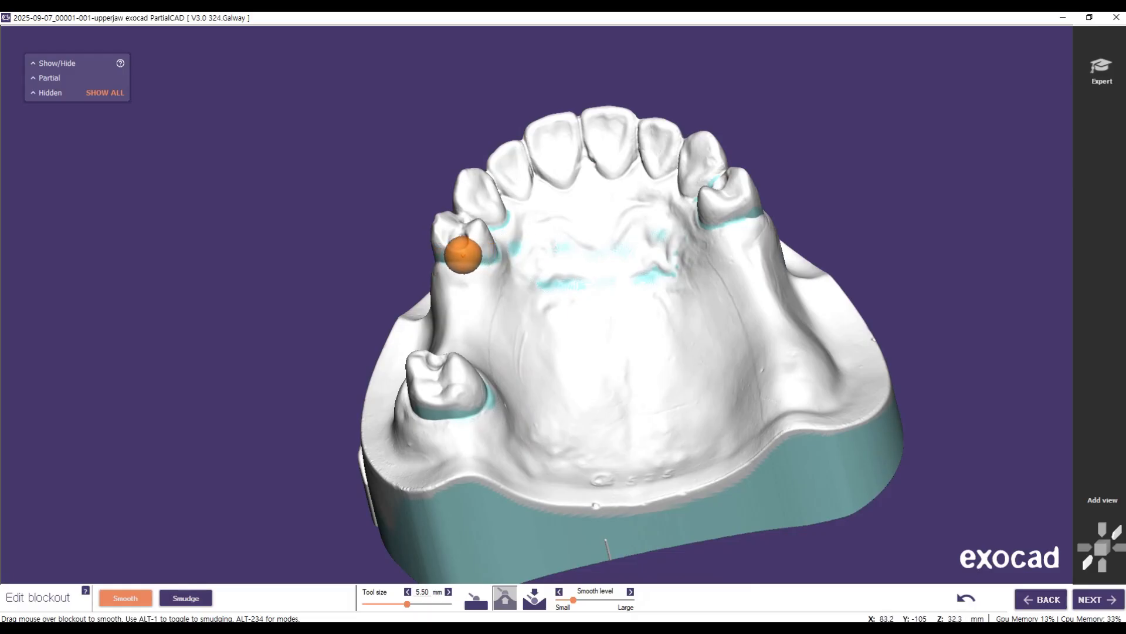
pyautogui.moveTo(593, 362)
pyautogui.mouseDown(button='right')
pyautogui.moveTo(614, 392)
pyautogui.moveTo(578, 386)
pyautogui.mouseUp(button='right')
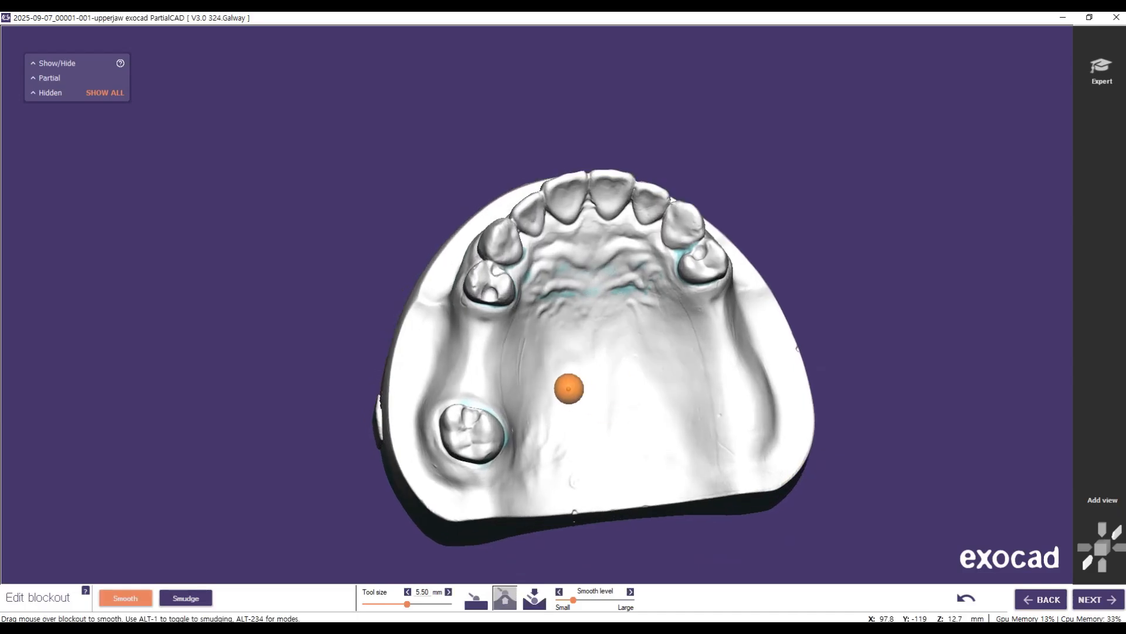
pyautogui.scroll(3, 604, 356)
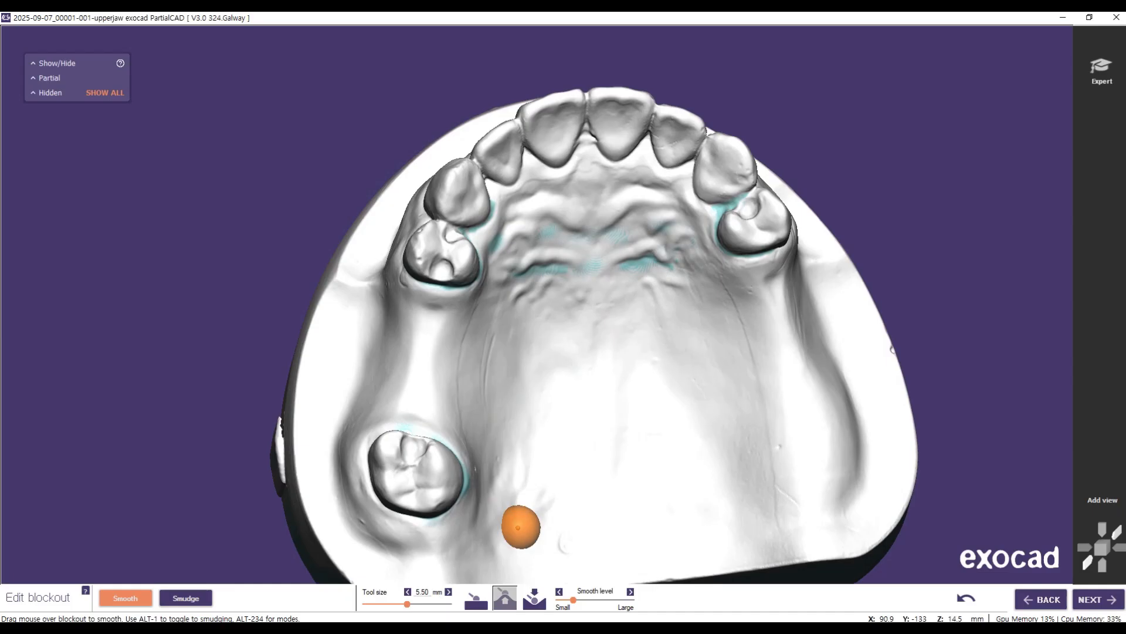
# Step: Use remove-only smoothing with a 1.50 mm tool and medium smooth level to reduce blockout on the molar-side premolar's buccal surface
pyautogui.click(533, 596)
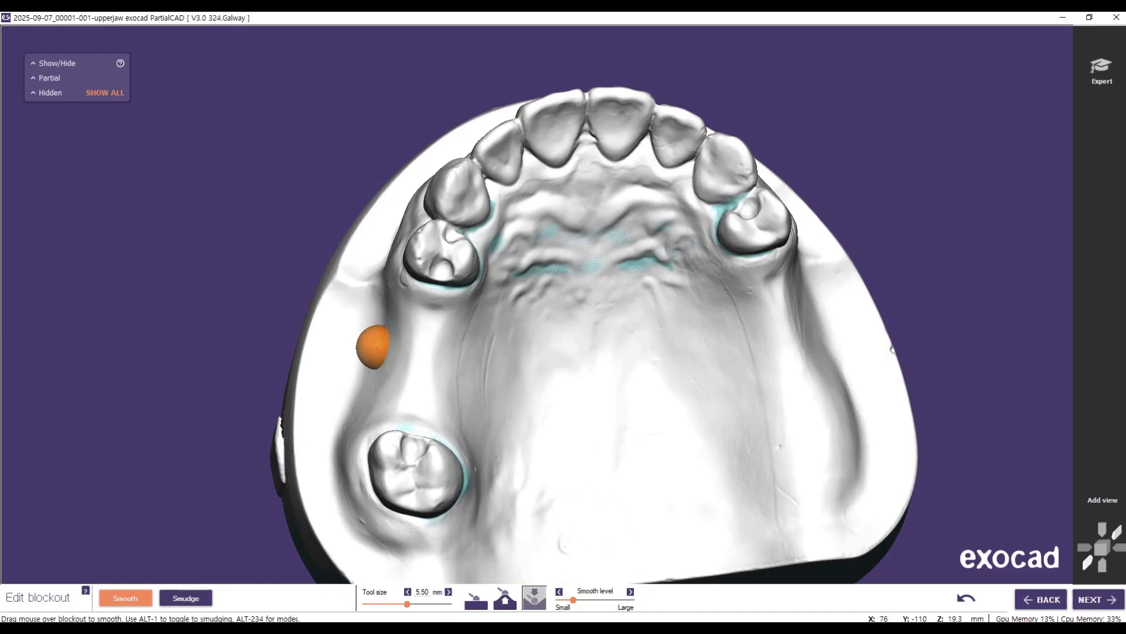
pyautogui.moveTo(407, 604); pyautogui.dragTo(370, 609)
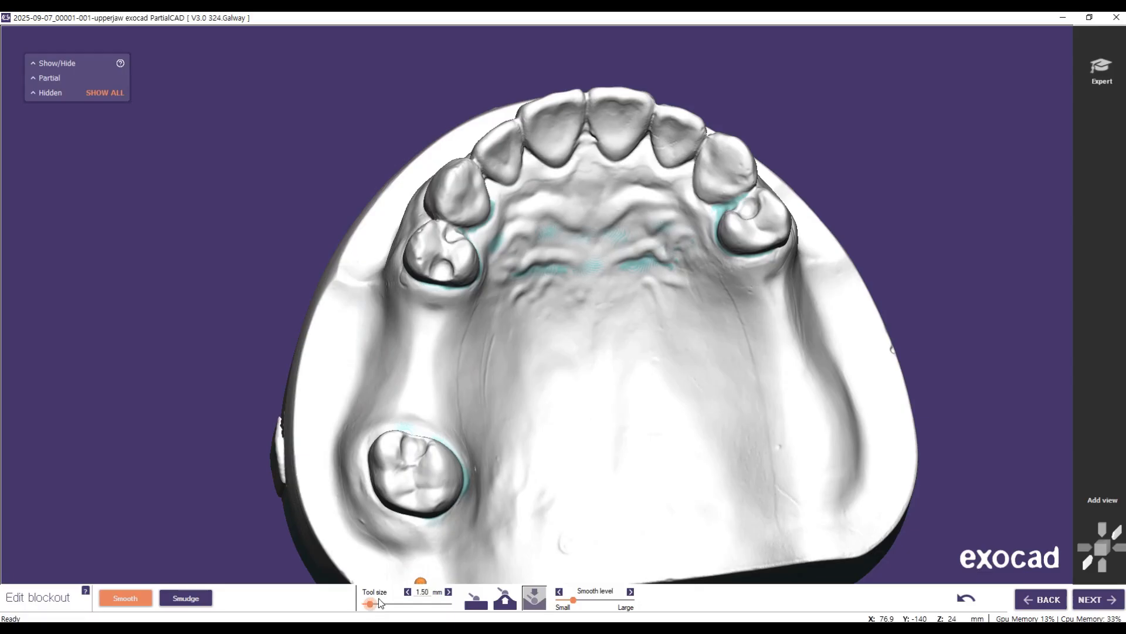
pyautogui.moveTo(391, 317); pyautogui.dragTo(576, 327, button='right')
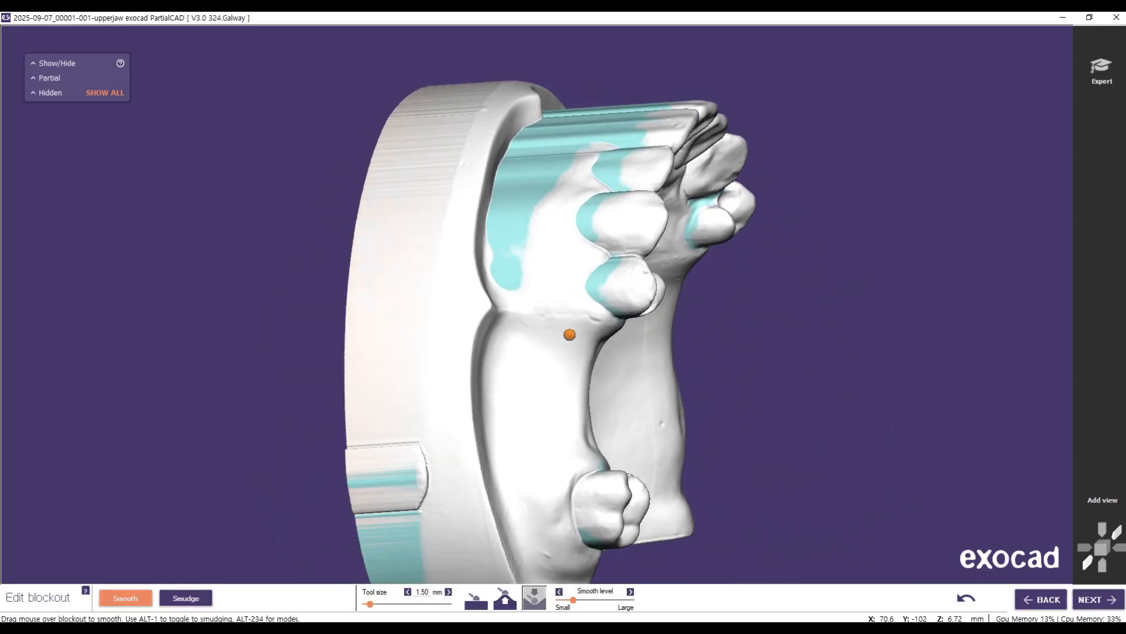
pyautogui.scroll(5, 659, 301)
pyautogui.scroll(2, 645, 285)
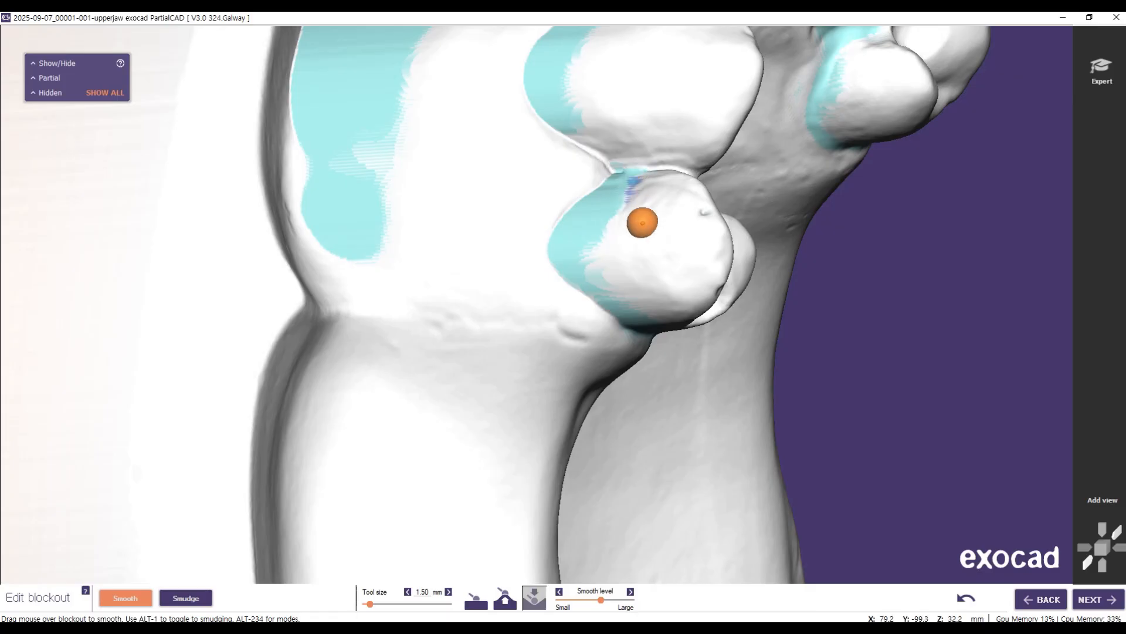
pyautogui.moveTo(638, 188); pyautogui.dragTo(638, 180)
# Step: Remove excess blockout from the molar's buccal surface and from the buccal side of the opposite premolar
pyautogui.scroll(-5, 665, 364)
pyautogui.moveTo(647, 411); pyautogui.dragTo(683, 353, button='right')
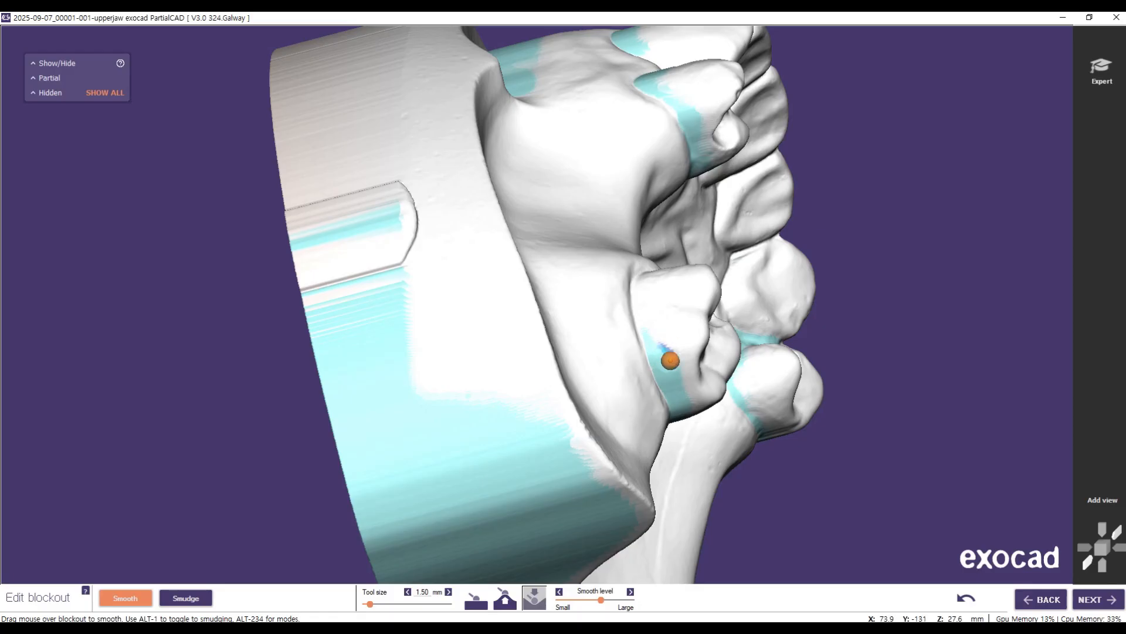
pyautogui.moveTo(665, 353); pyautogui.dragTo(663, 340)
pyautogui.moveTo(737, 372)
pyautogui.mouseDown(button='right')
pyautogui.moveTo(709, 338)
pyautogui.moveTo(716, 327)
pyautogui.moveTo(650, 359)
pyautogui.mouseUp(button='right')
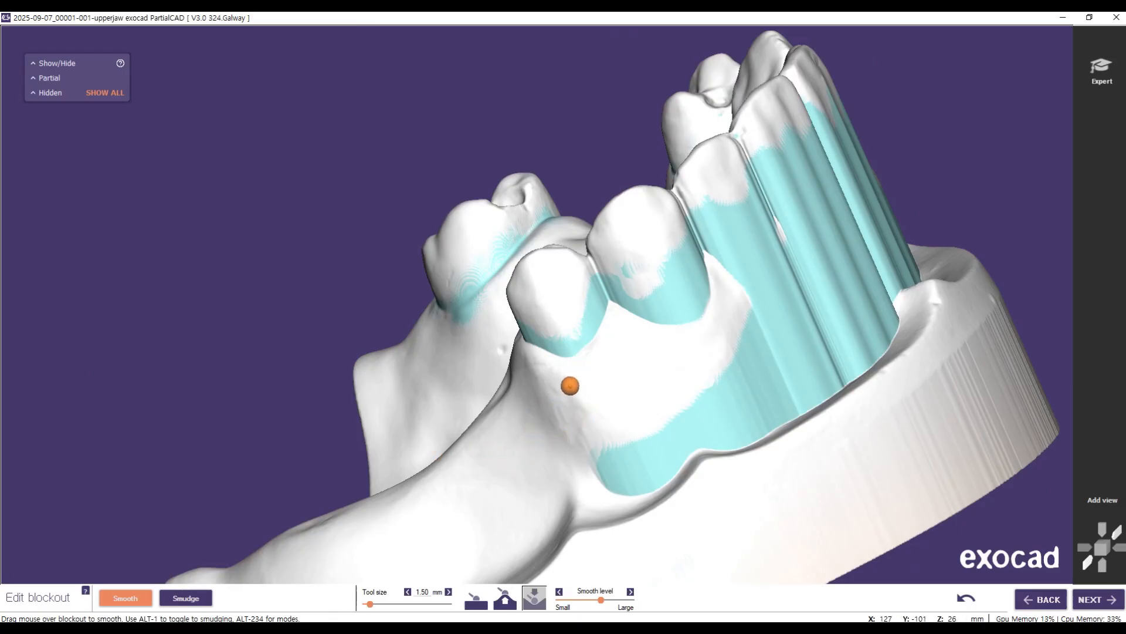
pyautogui.moveTo(637, 352); pyautogui.dragTo(649, 360, button='right')
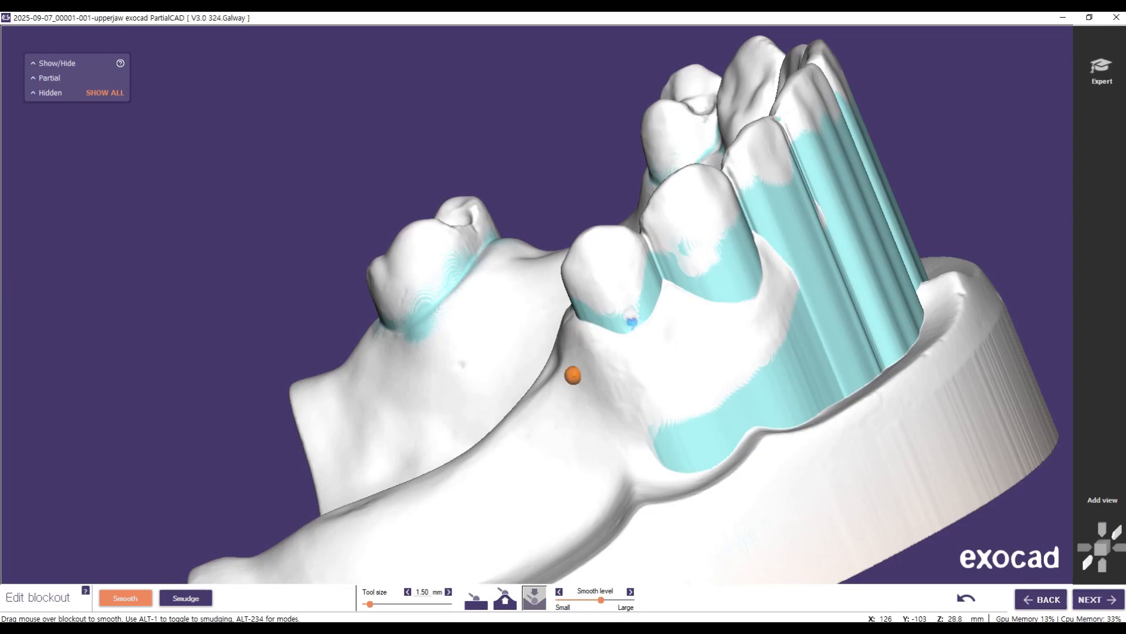
# Step: Finish editing the blockout and advance to drawing the major connector and mesh curves
pyautogui.click(1092, 600)
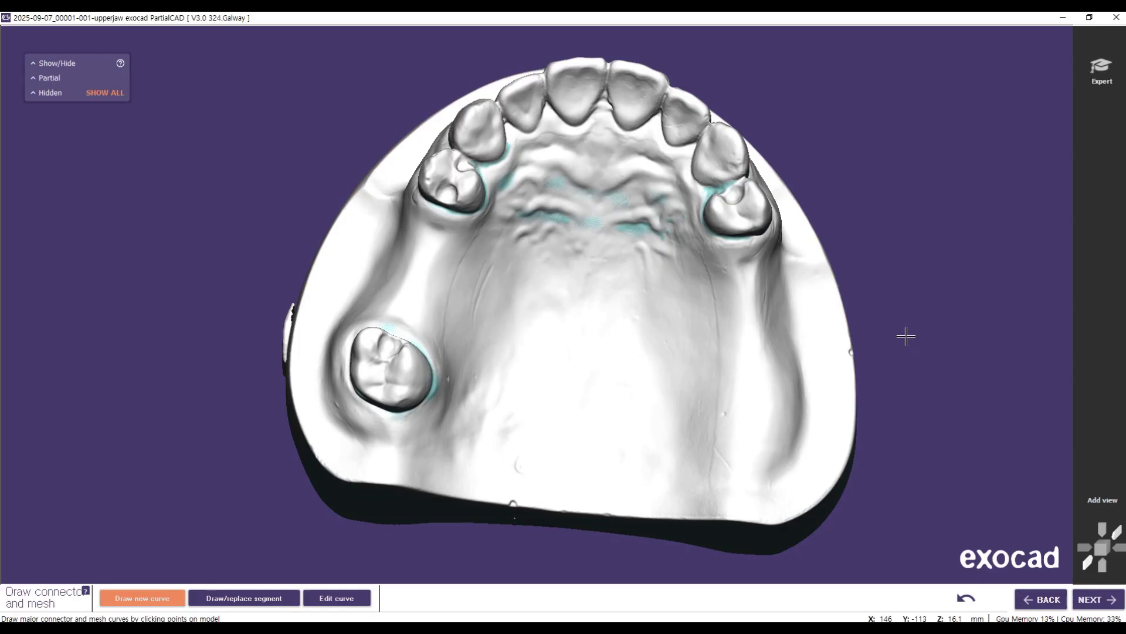
pyautogui.moveTo(906, 336)
pyautogui.mouseDown(button='middle')
pyautogui.moveTo(714, 360)
pyautogui.moveTo(795, 371)
pyautogui.moveTo(733, 323)
pyautogui.moveTo(908, 356)
pyautogui.moveTo(893, 328)
pyautogui.mouseUp(button='middle')
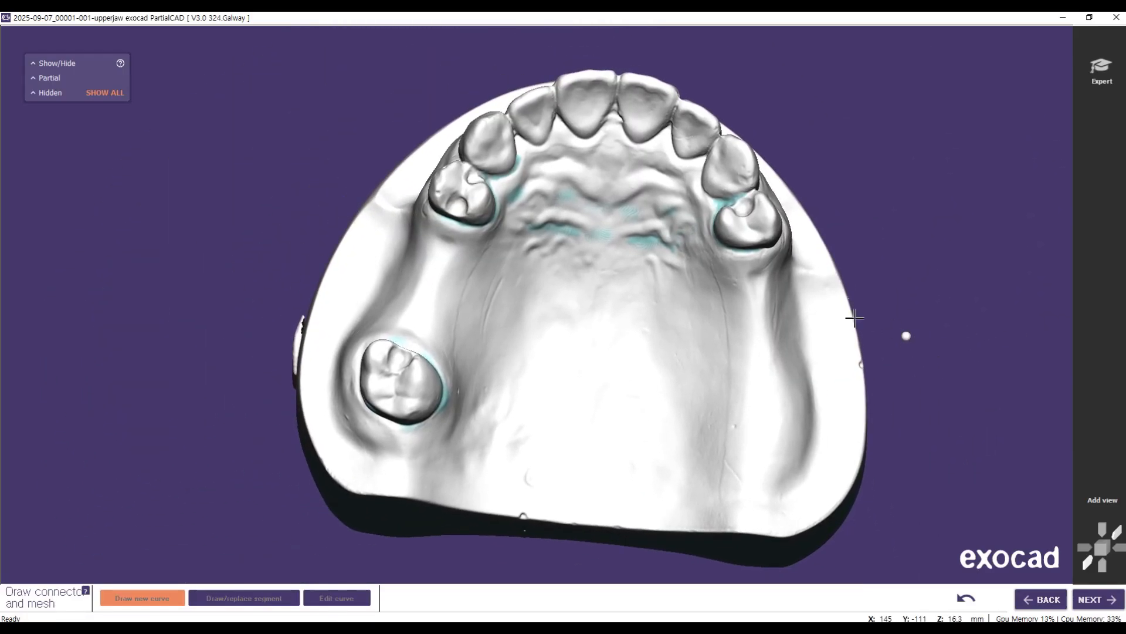
pyautogui.scroll(3, 784, 331)
pyautogui.scroll(3, 783, 332)
pyautogui.scroll(-5, 782, 326)
pyautogui.scroll(4, 777, 334)
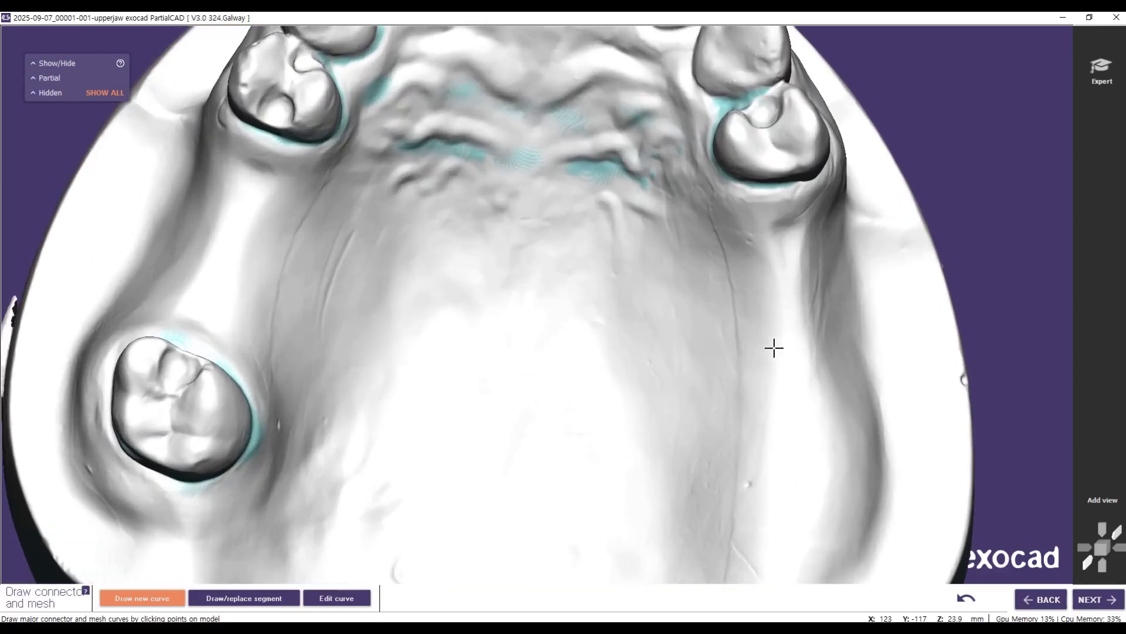
# Step: Draw a closed mesh outline over the ridge between the premolar and isolated molar, with a small tissue support circle inside
pyautogui.scroll(-2, 773, 347)
pyautogui.scroll(-4, 773, 347)
pyautogui.scroll(2, 771, 345)
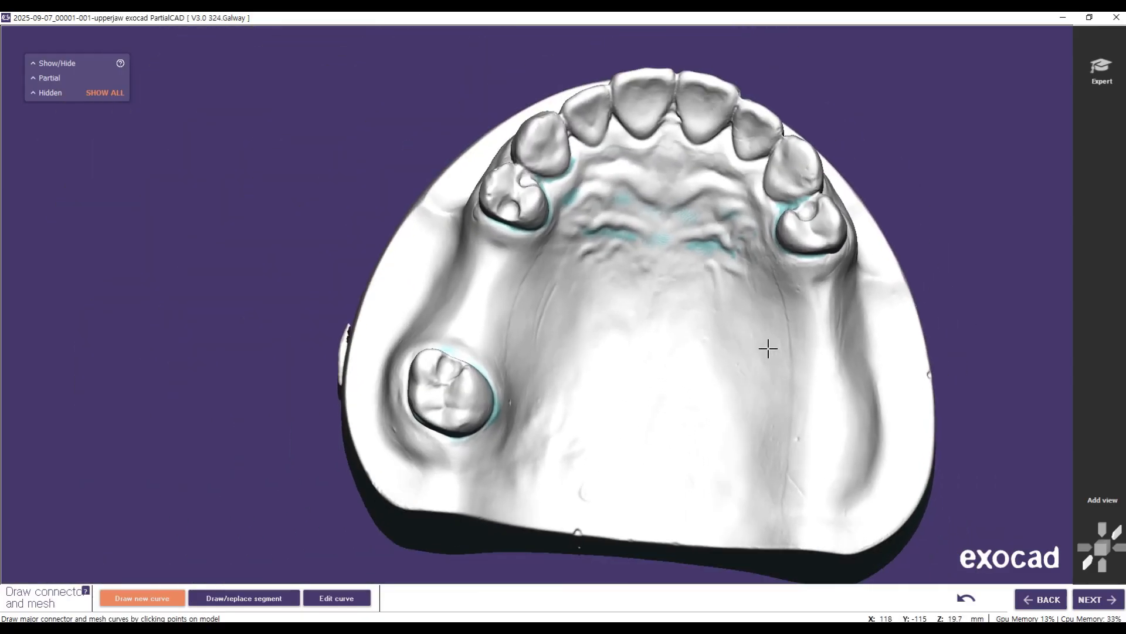
pyautogui.scroll(-1, 768, 348)
pyautogui.scroll(4, 767, 348)
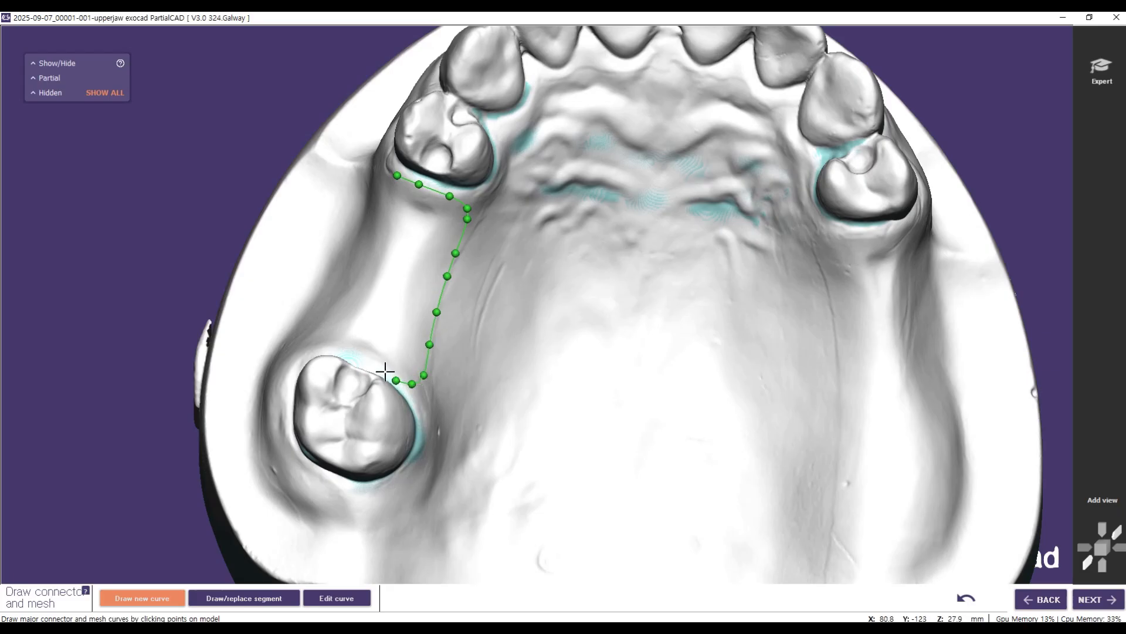
pyautogui.click(341, 350)
pyautogui.click(343, 326)
pyautogui.click(355, 298)
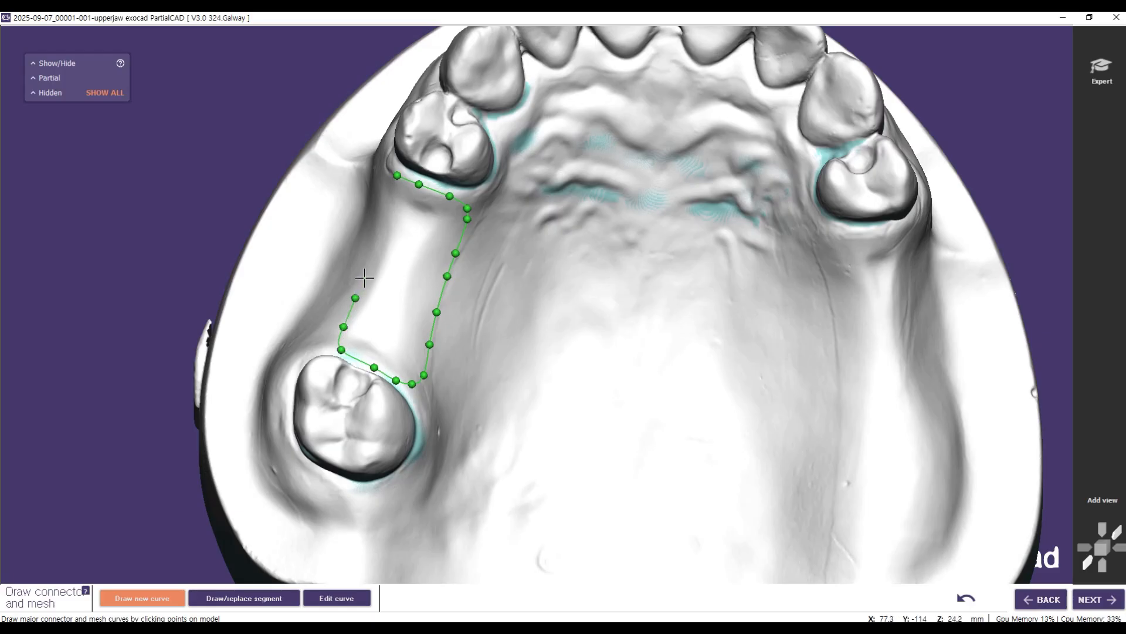
pyautogui.click(367, 270)
pyautogui.click(379, 240)
pyautogui.click(395, 174)
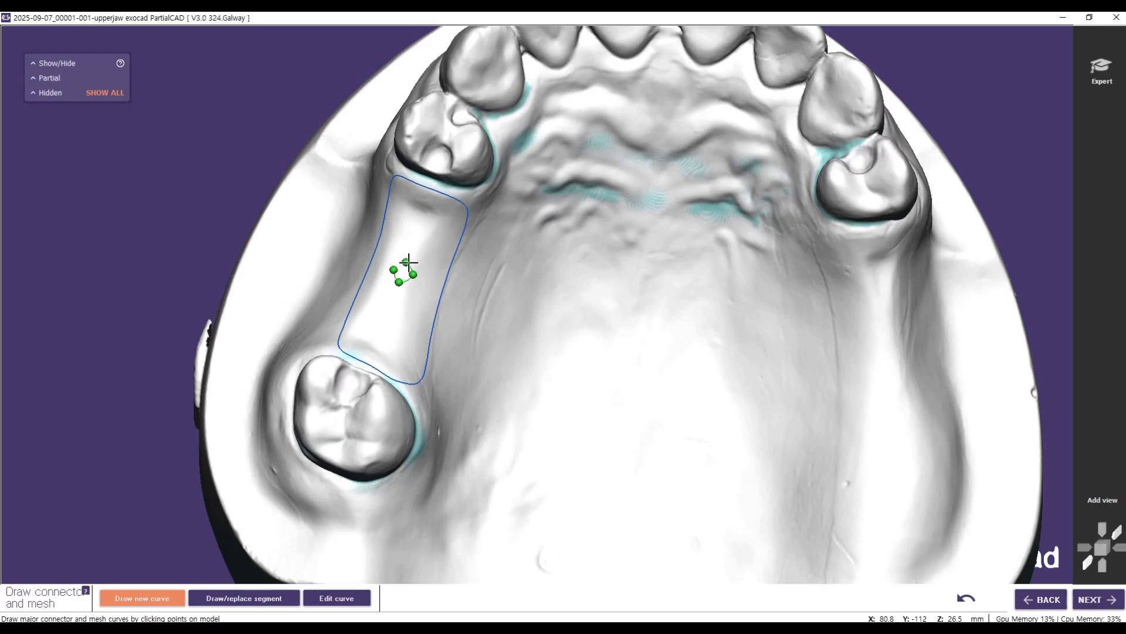
pyautogui.click(407, 263)
# Step: Draw a closed mesh outline along the opposite free-end ridge behind the premolar, with a small tissue support circle near its distal end
pyautogui.click(834, 234)
pyautogui.click(906, 249)
pyautogui.click(903, 285)
pyautogui.click(905, 325)
pyautogui.click(916, 371)
pyautogui.click(924, 415)
pyautogui.click(932, 449)
pyautogui.click(927, 481)
pyautogui.click(914, 522)
pyautogui.click(891, 552)
pyautogui.click(874, 568)
pyautogui.click(851, 555)
pyautogui.click(835, 536)
pyautogui.click(833, 503)
pyautogui.click(844, 423)
pyautogui.click(841, 361)
pyautogui.click(830, 313)
pyautogui.click(827, 272)
pyautogui.click(823, 249)
pyautogui.click(834, 234)
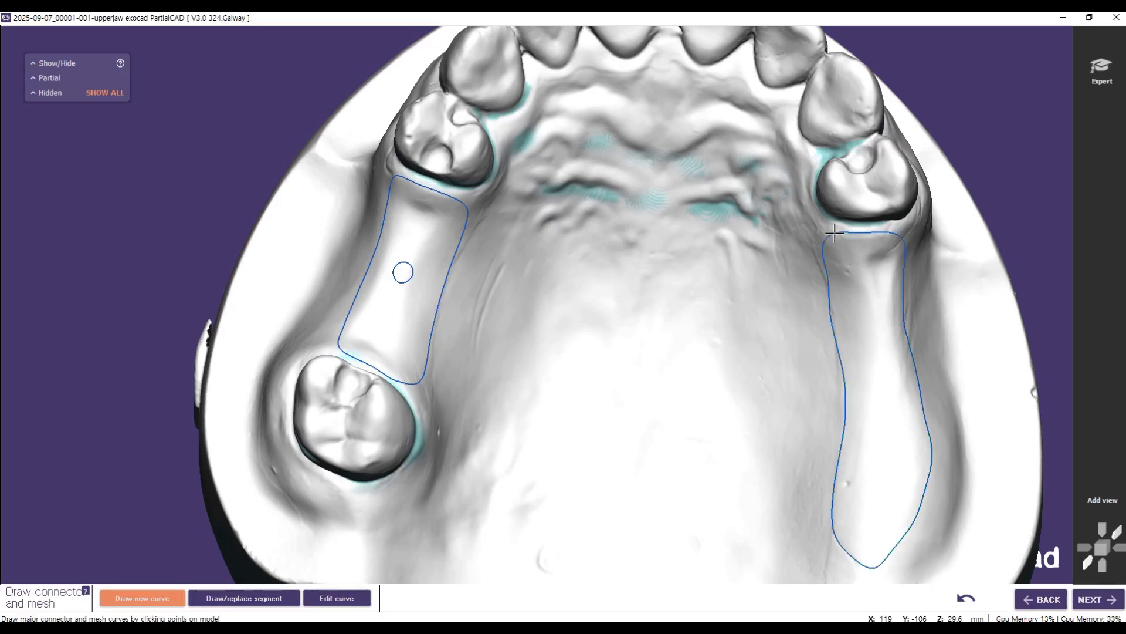
pyautogui.click(880, 491)
pyautogui.click(870, 505)
pyautogui.click(880, 491)
# Step: Start the major connector outline at the molar-side mesh and run its anterior border across the rugae towards the opposite premolar
pyautogui.click(464, 223)
pyautogui.click(469, 205)
pyautogui.click(484, 193)
pyautogui.click(533, 200)
pyautogui.click(561, 195)
pyautogui.click(576, 193)
pyautogui.click(606, 200)
pyautogui.click(637, 205)
pyautogui.click(674, 213)
pyautogui.click(738, 213)
pyautogui.click(767, 197)
pyautogui.click(793, 170)
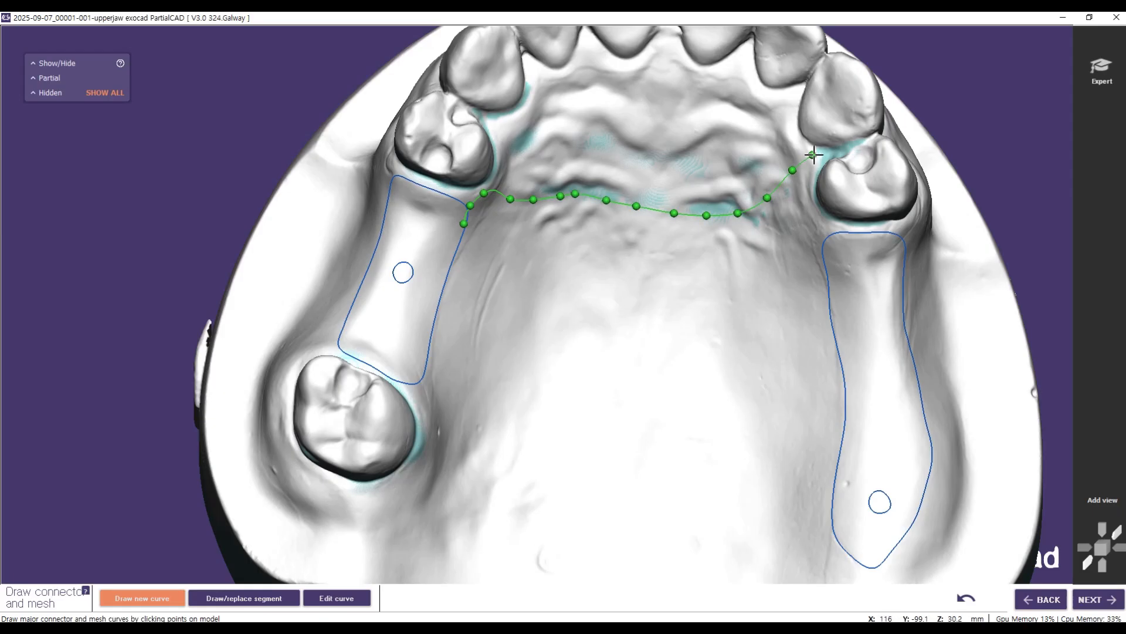
# Step: Continue the major connector outline around the opposite premolar's palatal side and along the free-end mesh's palatal edge
pyautogui.click(814, 166)
pyautogui.click(802, 188)
pyautogui.click(797, 210)
pyautogui.click(801, 224)
pyautogui.click(817, 233)
pyautogui.click(827, 251)
pyautogui.click(833, 301)
pyautogui.click(839, 349)
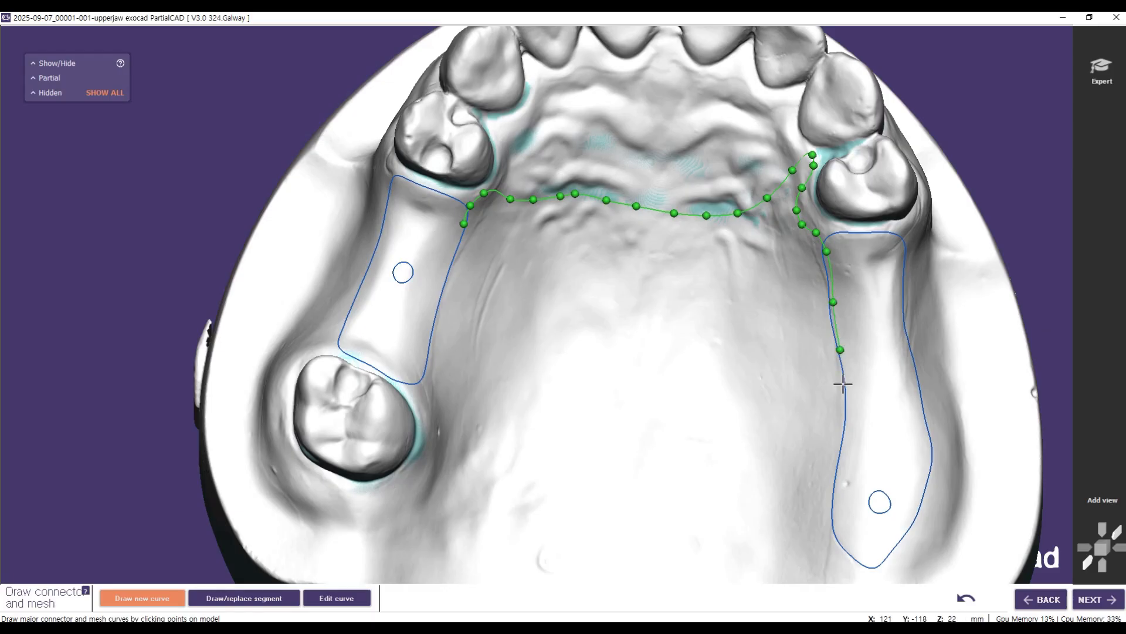
pyautogui.click(846, 397)
pyautogui.click(839, 472)
pyautogui.click(835, 520)
pyautogui.click(844, 545)
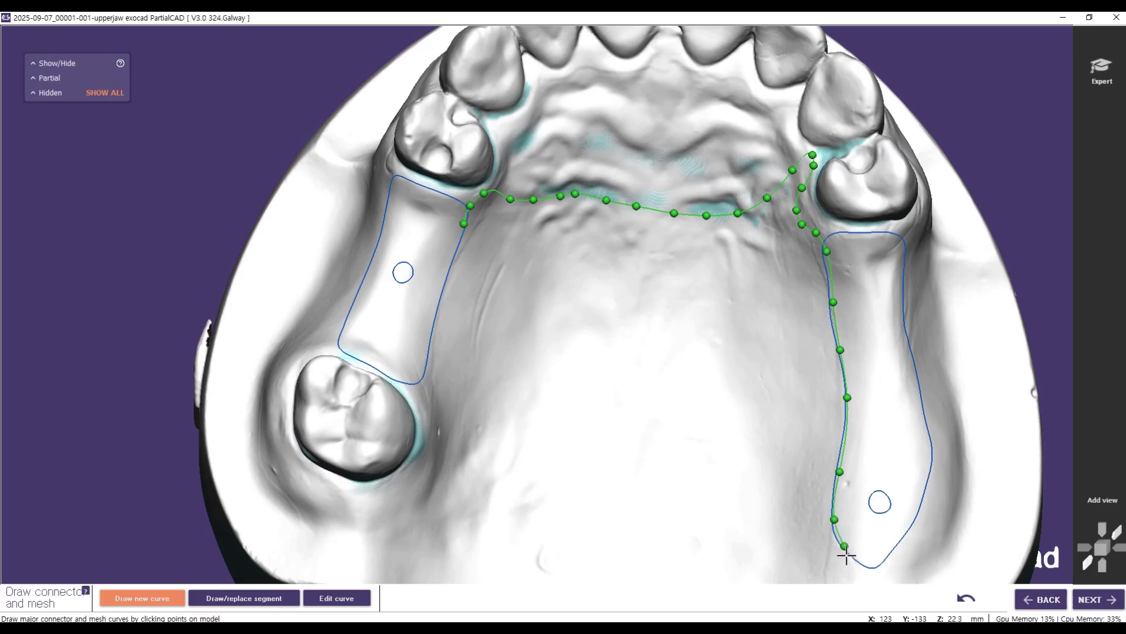
# Step: Draw the major connector's posterior border across the palate and close the outline past the molar along the shorter mesh's palatal edge
pyautogui.click(818, 546)
pyautogui.click(712, 527)
pyautogui.click(664, 526)
pyautogui.click(512, 497)
pyautogui.click(463, 472)
pyautogui.click(442, 424)
pyautogui.click(431, 396)
pyautogui.click(415, 377)
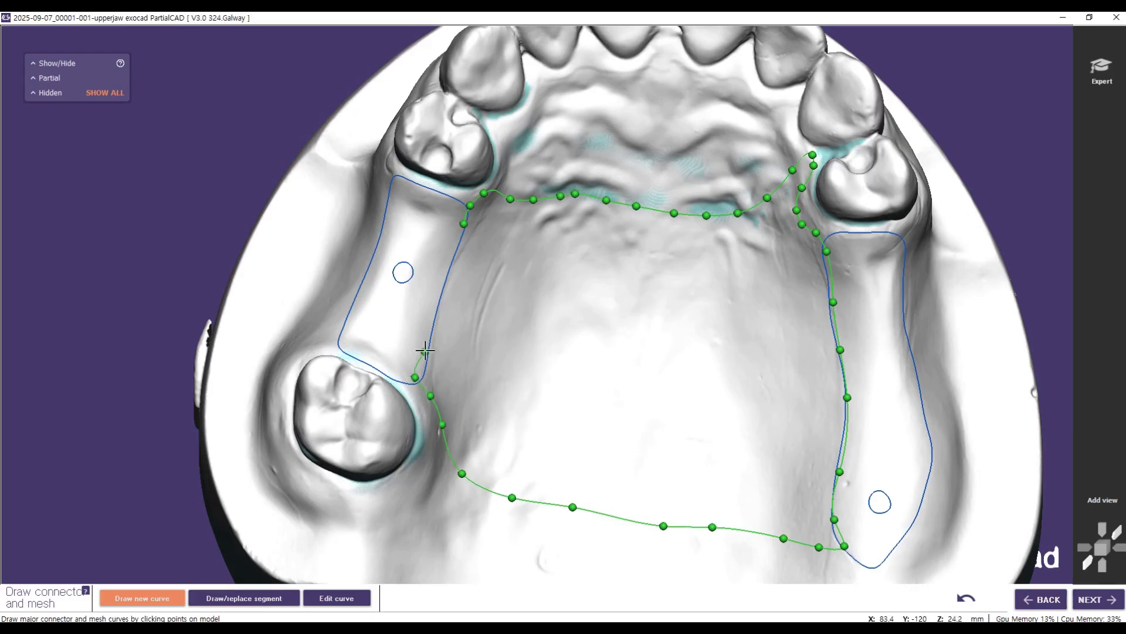
pyautogui.click(436, 300)
pyautogui.click(449, 258)
pyautogui.click(463, 223)
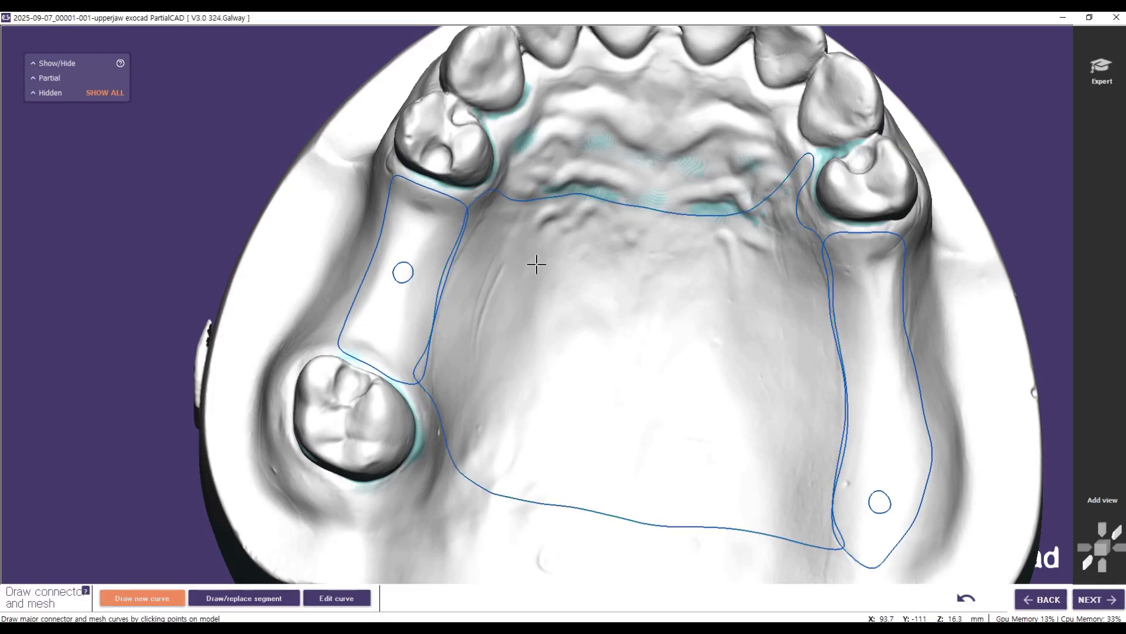
# Step: Draw a closed, rounded rectangular curve in the middle of the palate for the major connector's hole
pyautogui.click(511, 255)
pyautogui.click(546, 250)
pyautogui.click(599, 254)
pyautogui.click(721, 268)
pyautogui.click(767, 273)
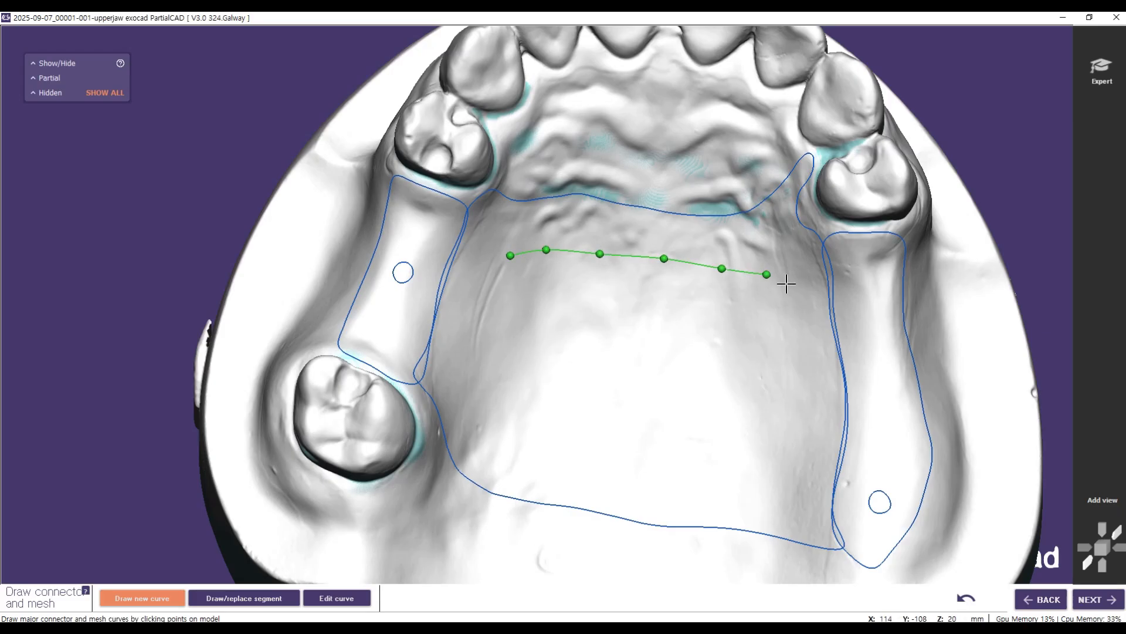
pyautogui.click(784, 299)
pyautogui.click(790, 352)
pyautogui.click(787, 391)
pyautogui.click(786, 443)
pyautogui.click(780, 475)
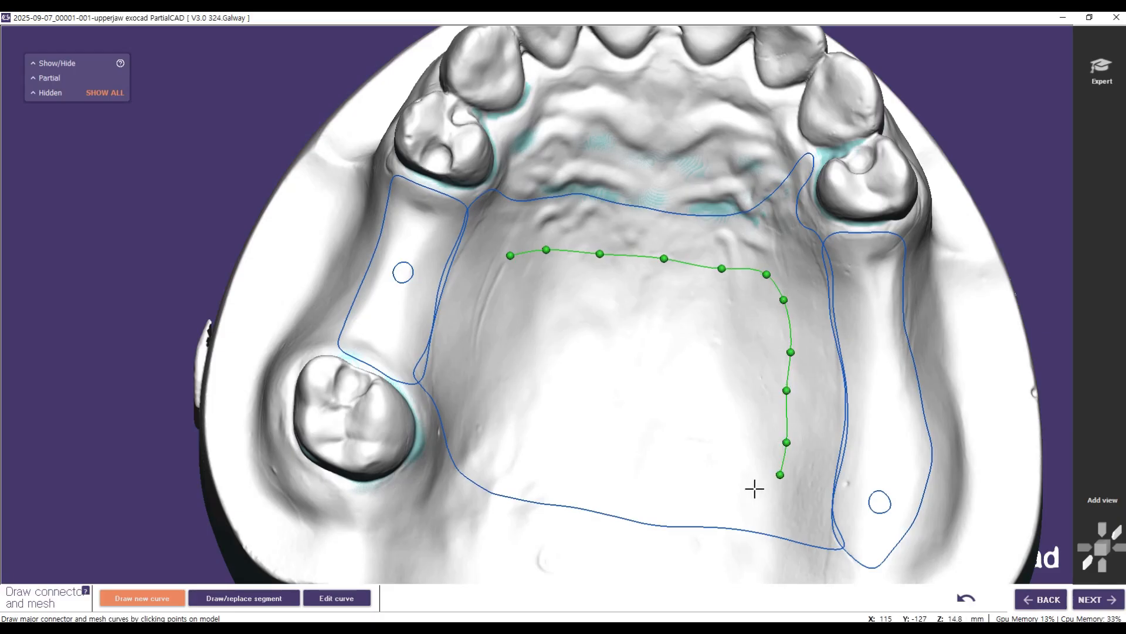
pyautogui.click(745, 486)
pyautogui.click(683, 476)
pyautogui.click(614, 468)
pyautogui.click(562, 452)
pyautogui.click(512, 437)
pyautogui.click(482, 414)
pyautogui.click(478, 377)
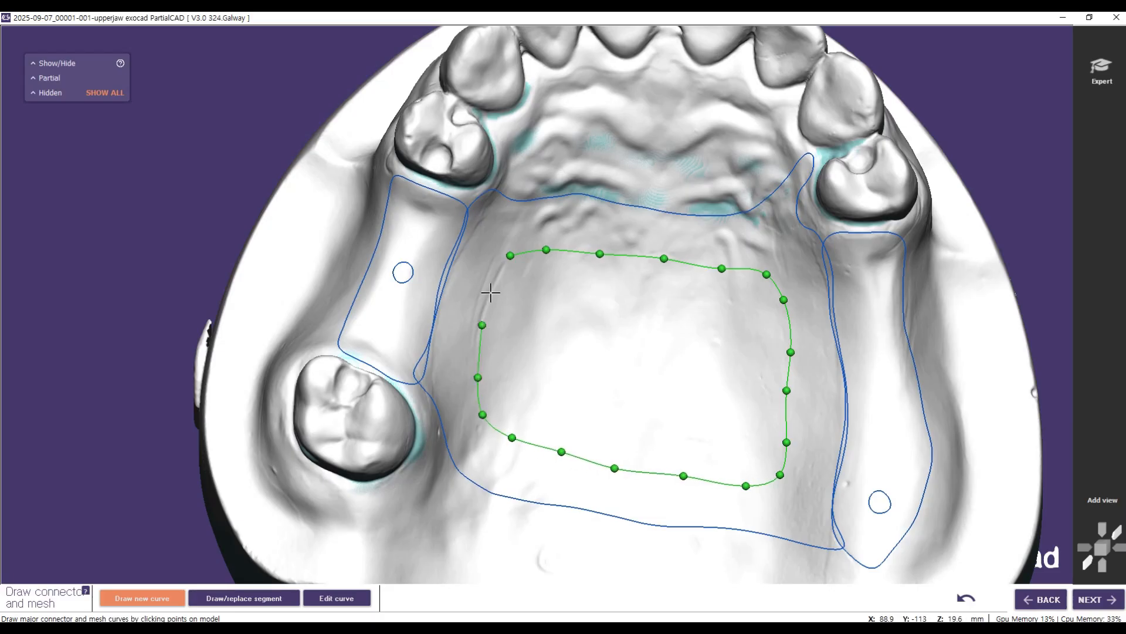
pyautogui.click(510, 254)
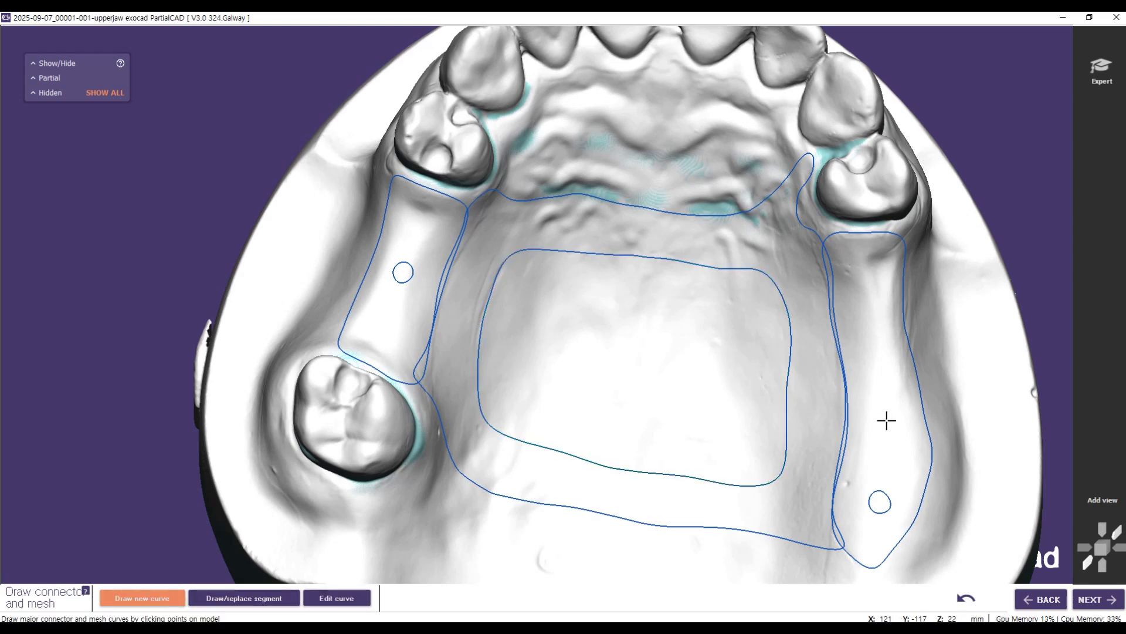
# Step: Edit the major connector hole curve, shifting the point at its posterior corner on the molar side to smooth the corner
pyautogui.click(347, 597)
pyautogui.click(545, 447)
pyautogui.moveTo(517, 439); pyautogui.dragTo(524, 441)
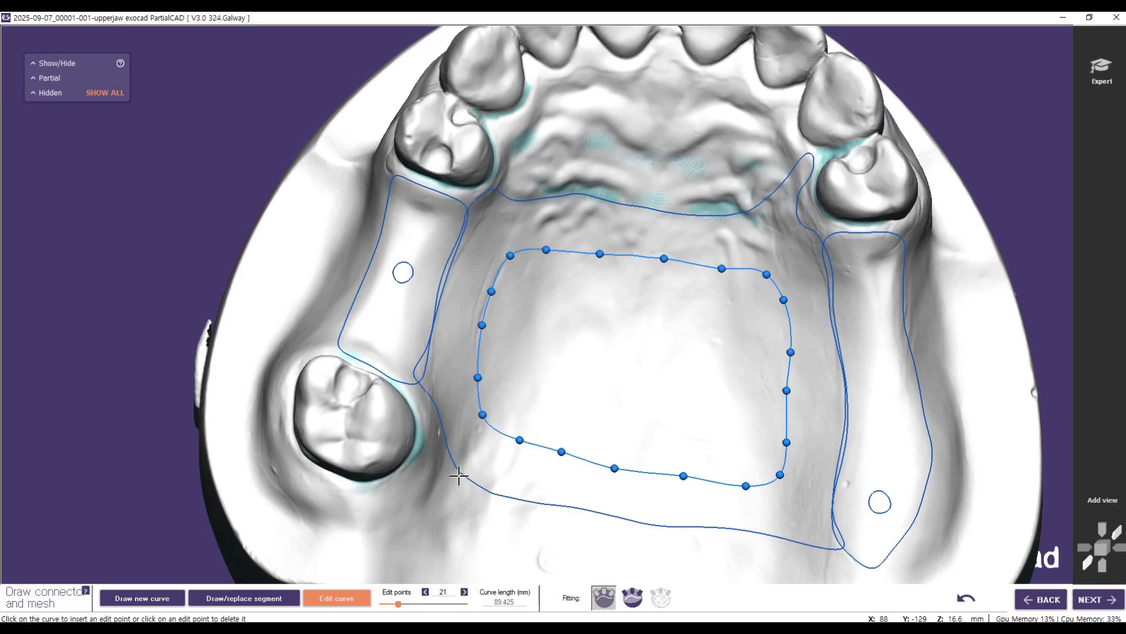
# Step: Reposition the major connector outline's edit points beside the molar, on the posterior border and at the shorter mesh's distal corner
pyautogui.click(435, 411)
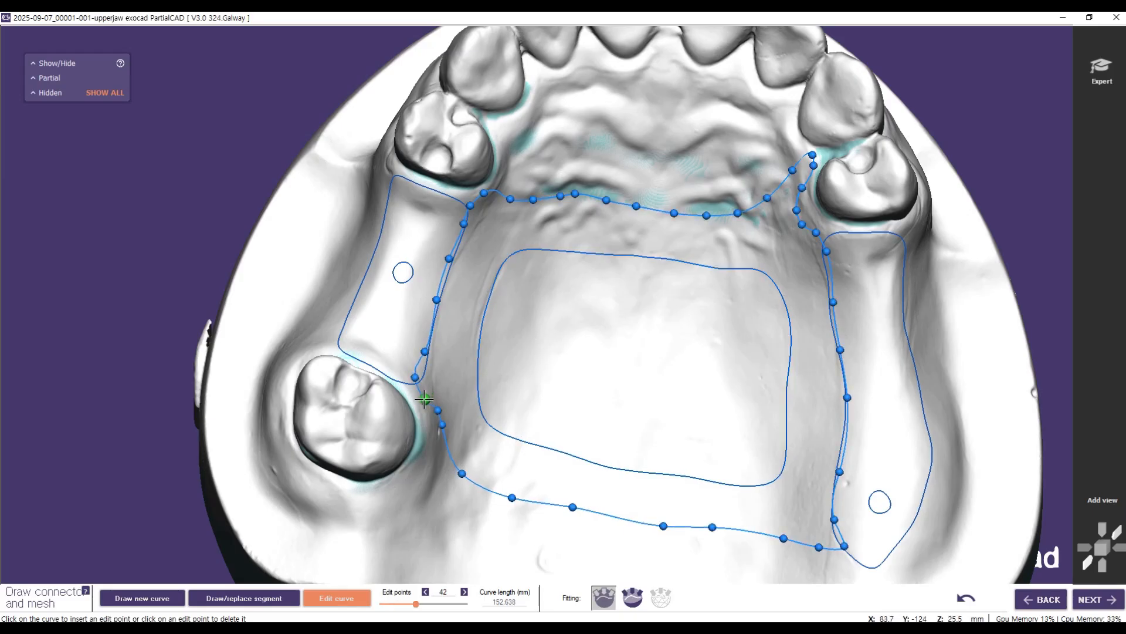
pyautogui.moveTo(438, 411); pyautogui.dragTo(453, 459)
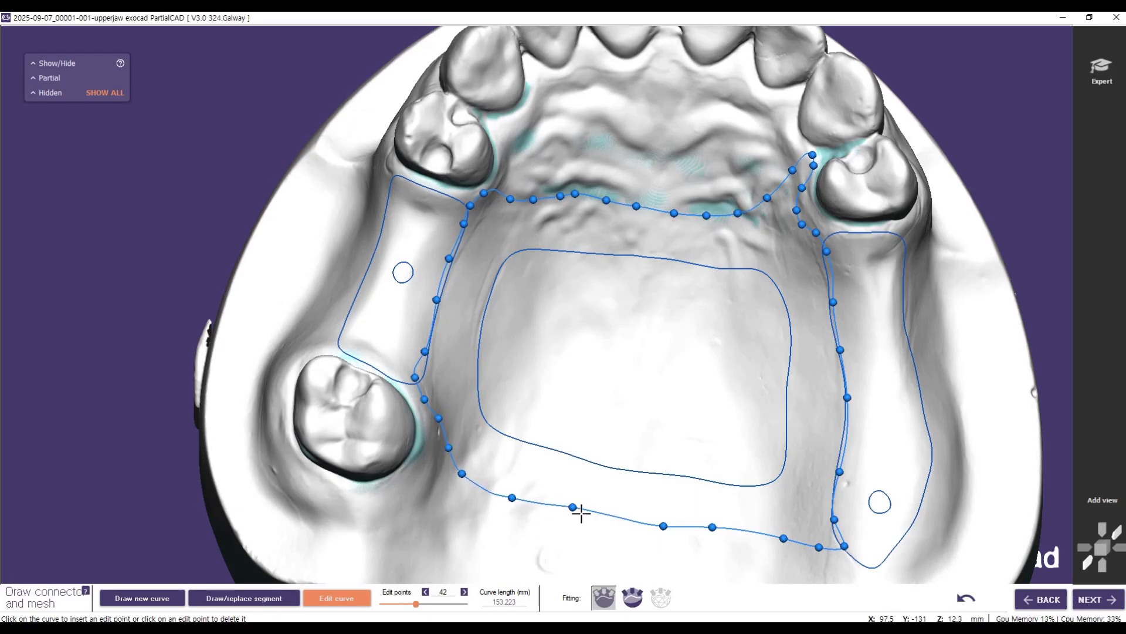
pyautogui.moveTo(573, 506); pyautogui.dragTo(591, 513)
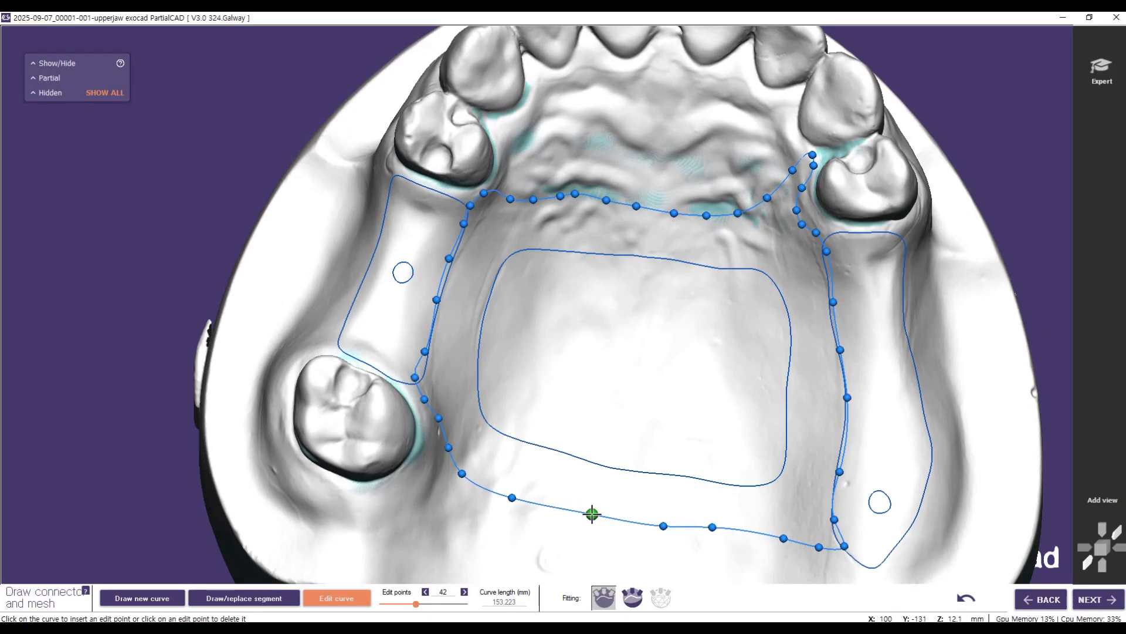
pyautogui.moveTo(424, 352); pyautogui.dragTo(426, 338)
pyautogui.click(417, 377)
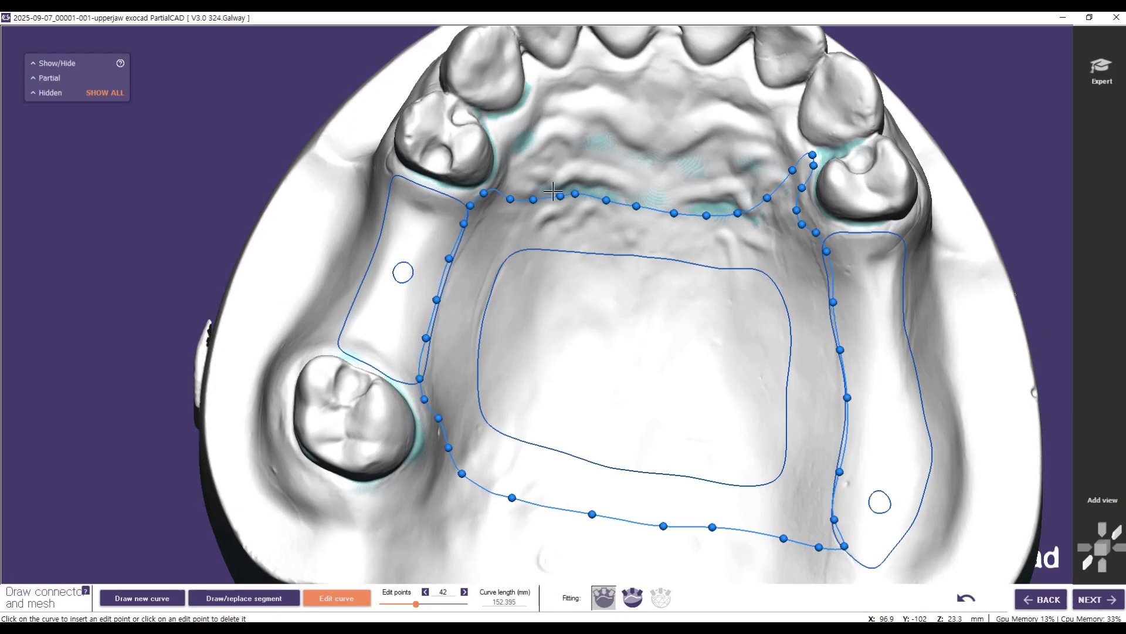
# Step: Smooth the major connector's anterior border over the rugae by shifting two edit points, and advance to applying the mesh connector
pyautogui.moveTo(576, 193); pyautogui.dragTo(585, 198)
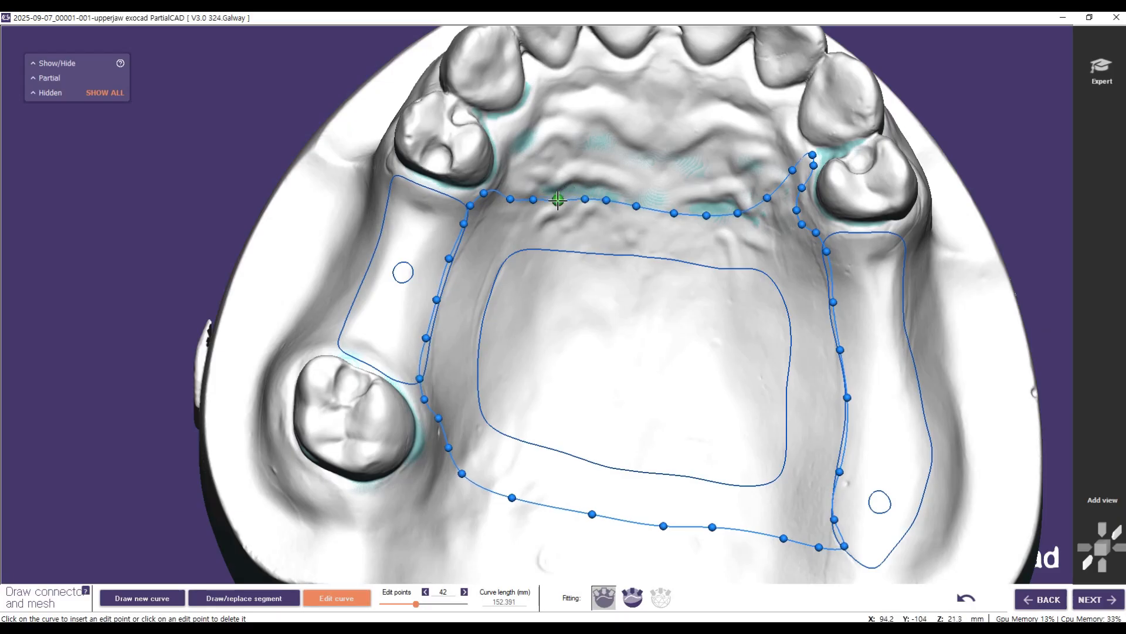
pyautogui.moveTo(558, 201); pyautogui.dragTo(558, 201)
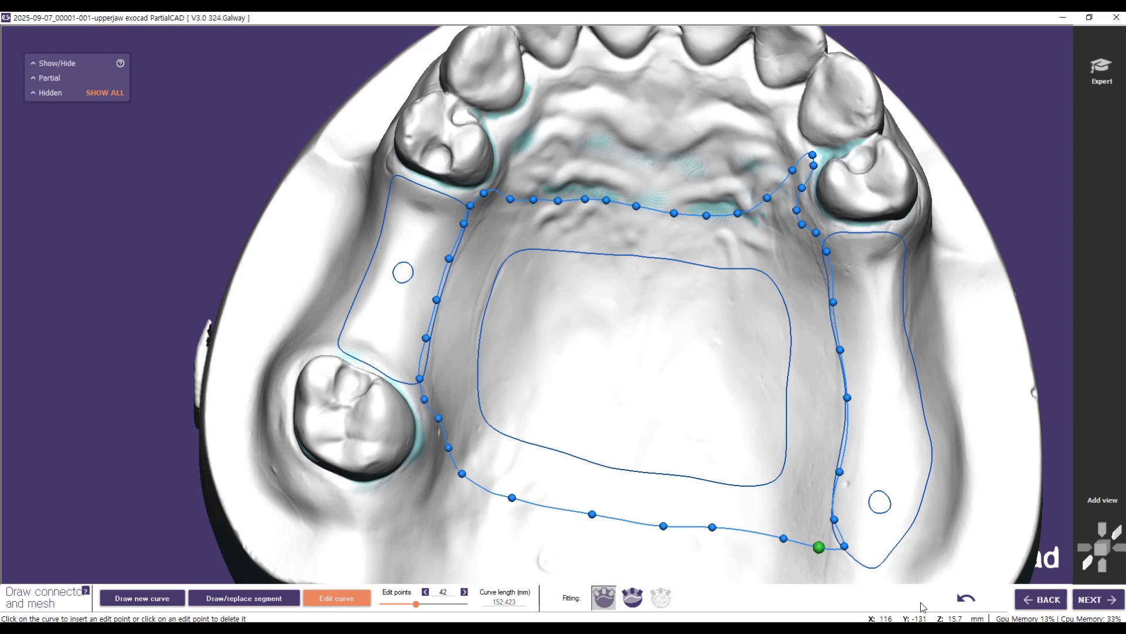
pyautogui.click(1105, 605)
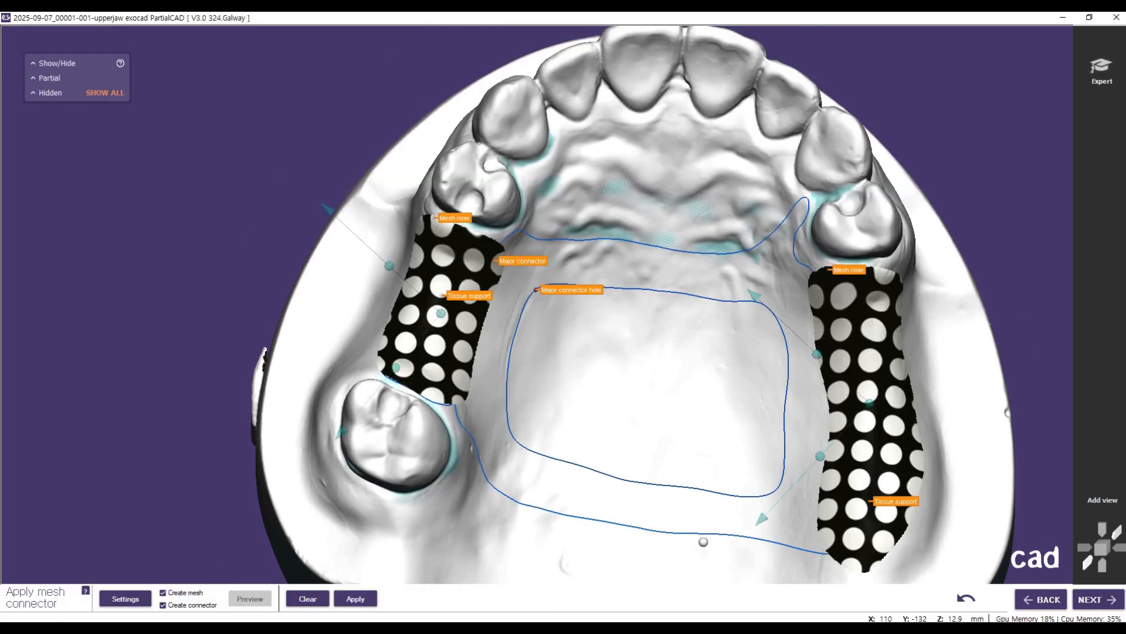
# Step: Reposition the hole pattern of the mesh in front of the molar, scale it to about 2.3 x 2.3 mm and rotate it to follow the ridge
pyautogui.moveTo(702, 511); pyautogui.dragTo(701, 510, button='right')
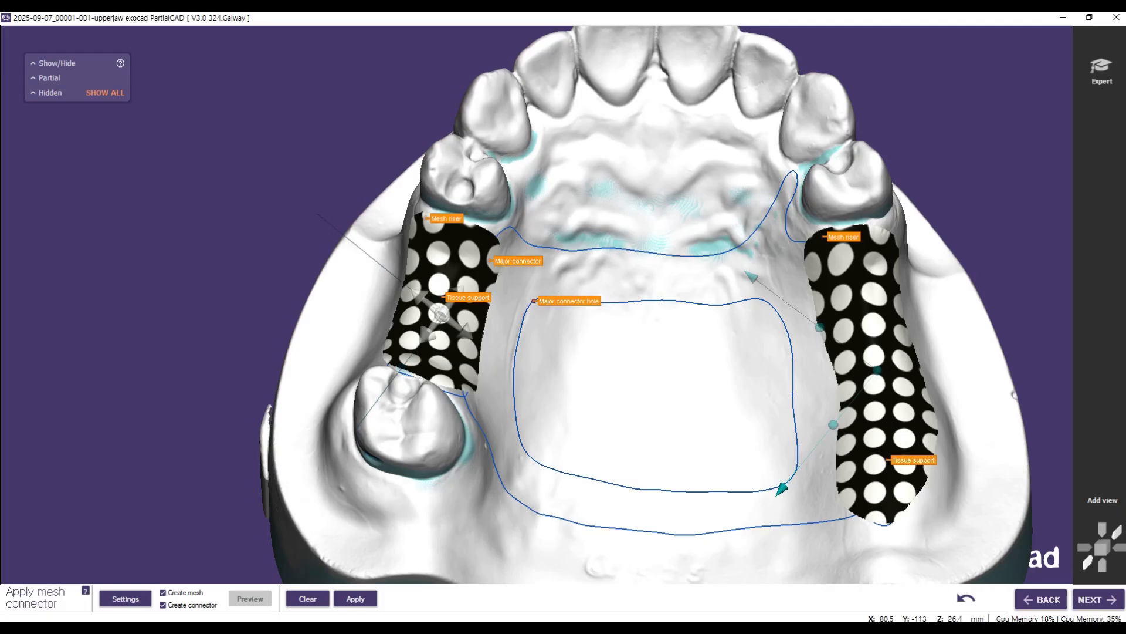
pyautogui.moveTo(439, 314)
pyautogui.mouseDown()
pyautogui.moveTo(462, 324)
pyautogui.moveTo(457, 315)
pyautogui.mouseUp()
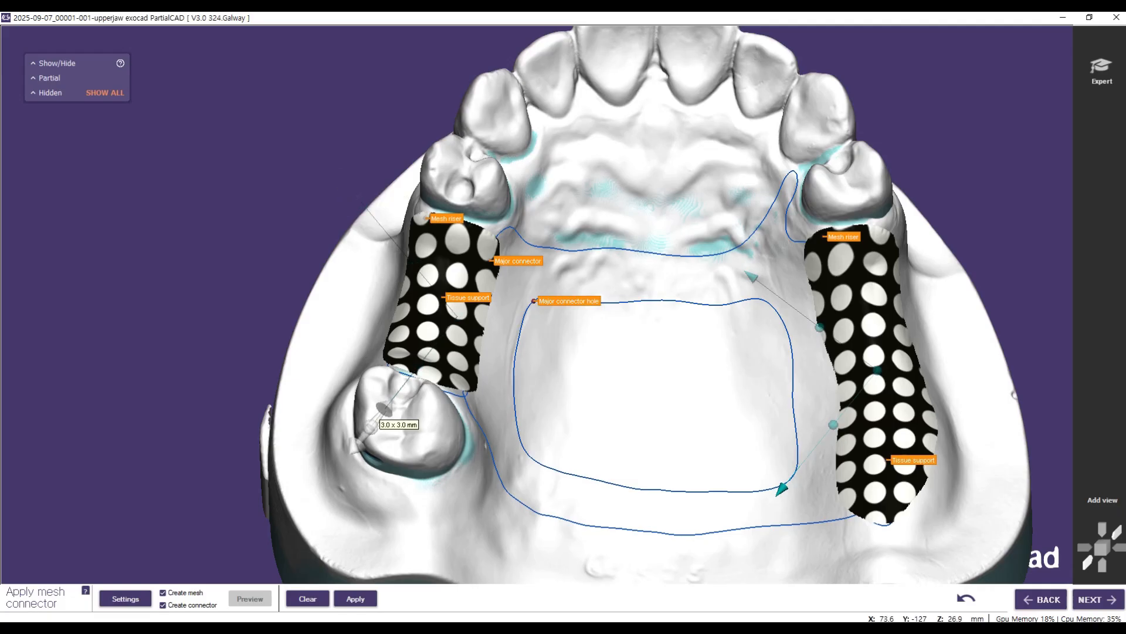
pyautogui.moveTo(369, 426); pyautogui.dragTo(393, 396)
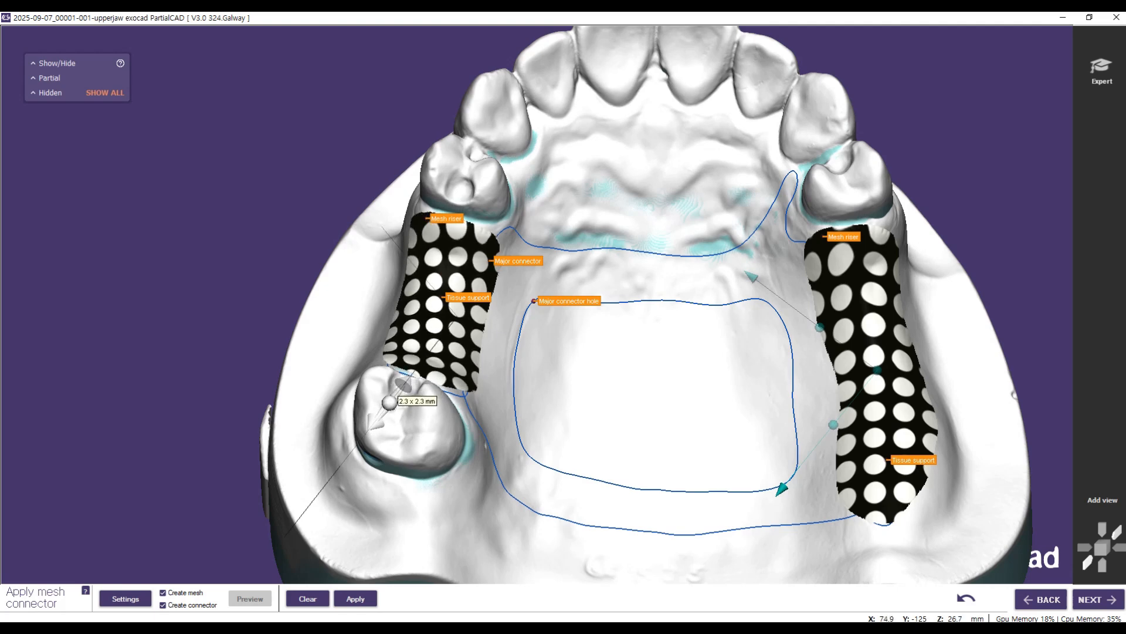
pyautogui.moveTo(393, 398); pyautogui.dragTo(390, 402)
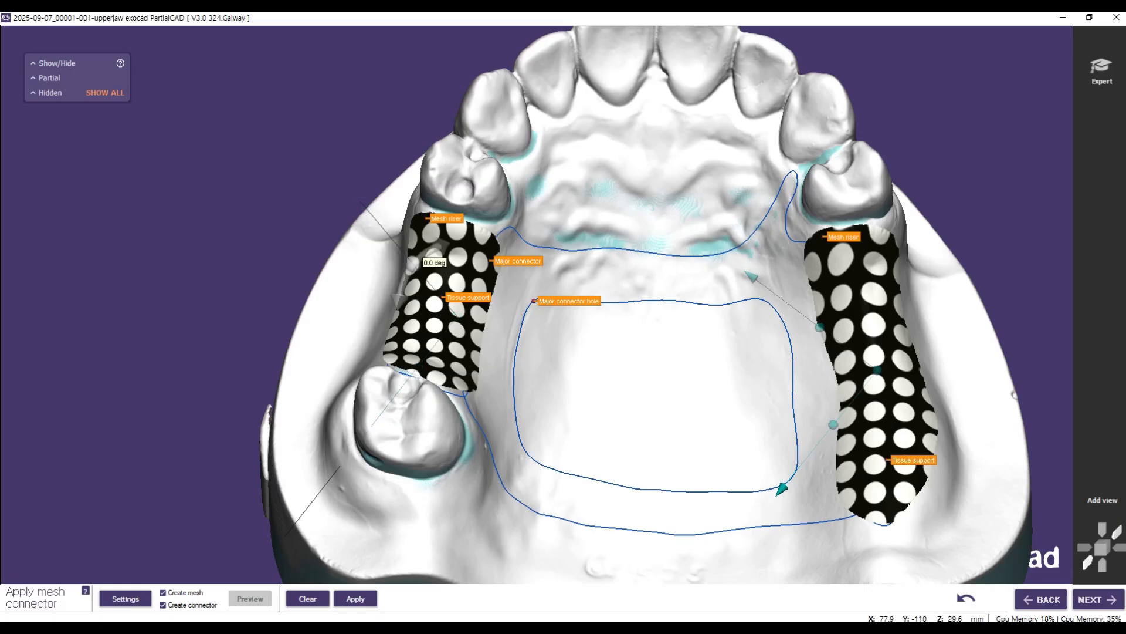
pyautogui.moveTo(413, 262)
pyautogui.mouseDown()
pyautogui.moveTo(407, 273)
pyautogui.moveTo(417, 258)
pyautogui.mouseUp()
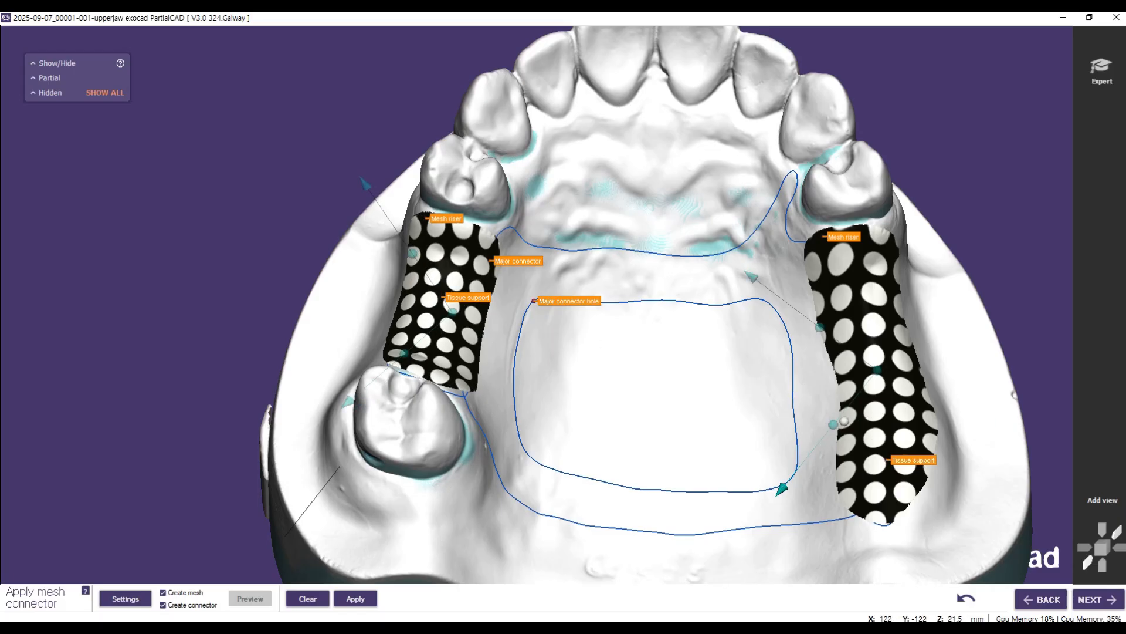
# Step: Rotate, scale down and reposition the free-end mesh's hole pattern so its rows follow the ridge
pyautogui.moveTo(833, 424)
pyautogui.moveTo(834, 423); pyautogui.dragTo(846, 434)
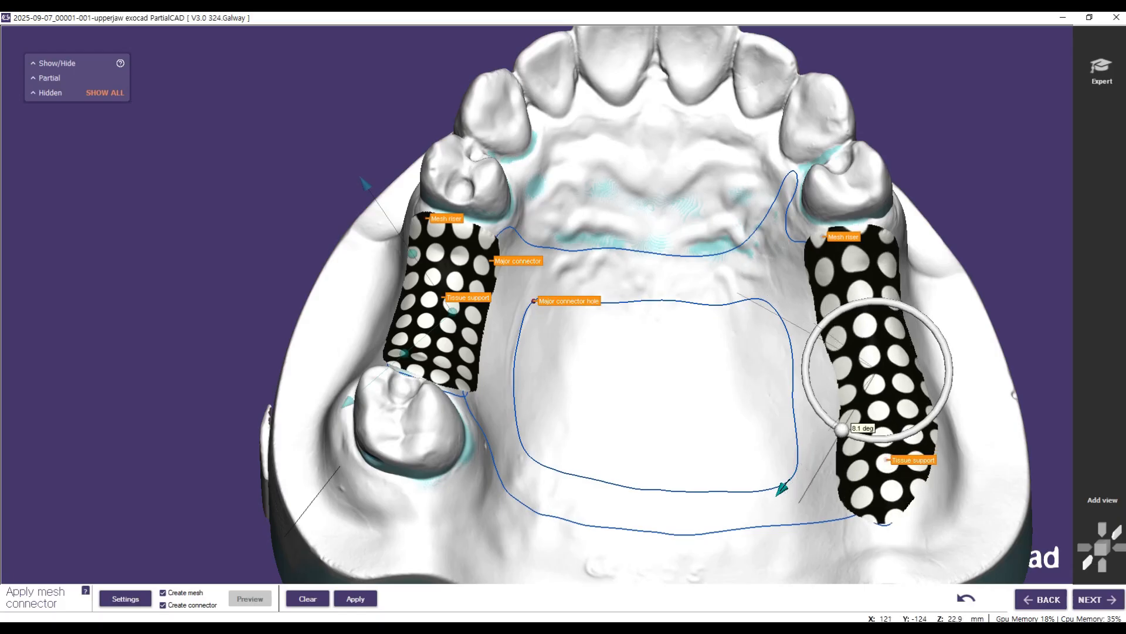
pyautogui.moveTo(812, 342); pyautogui.dragTo(811, 339)
pyautogui.moveTo(803, 506)
pyautogui.moveTo(804, 506); pyautogui.dragTo(828, 461)
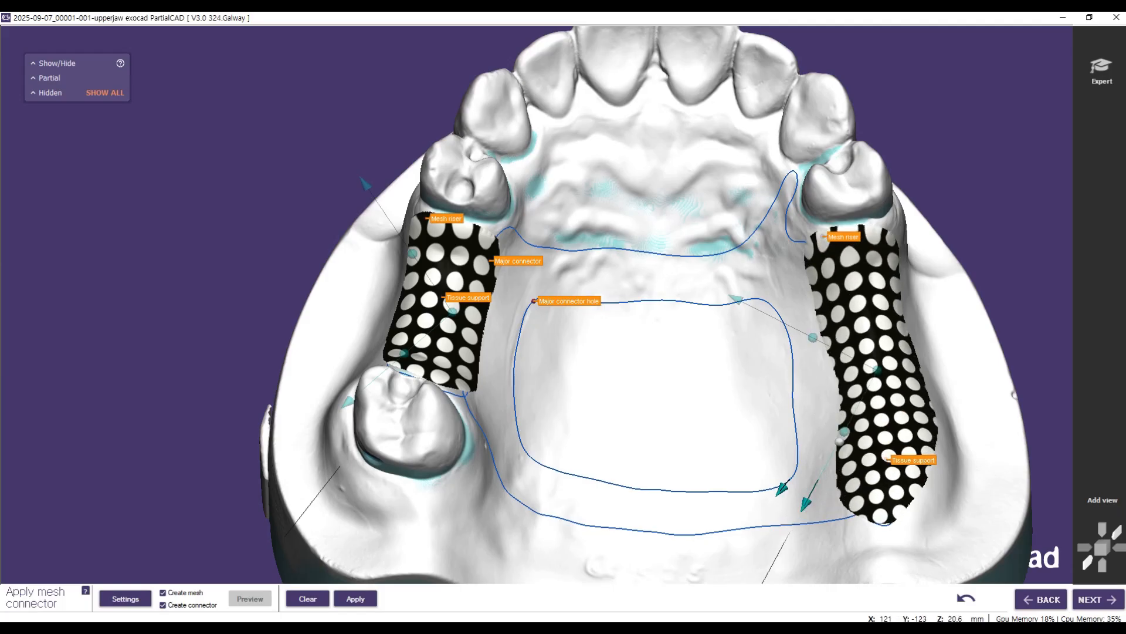
pyautogui.moveTo(843, 432); pyautogui.dragTo(839, 440)
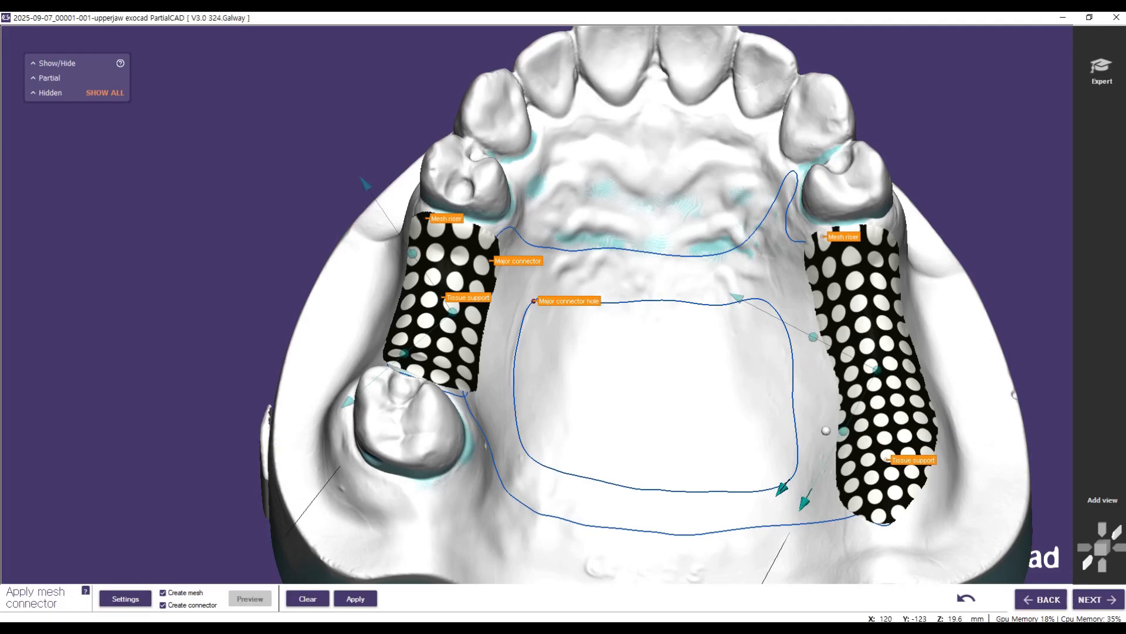
pyautogui.moveTo(843, 431); pyautogui.dragTo(840, 429)
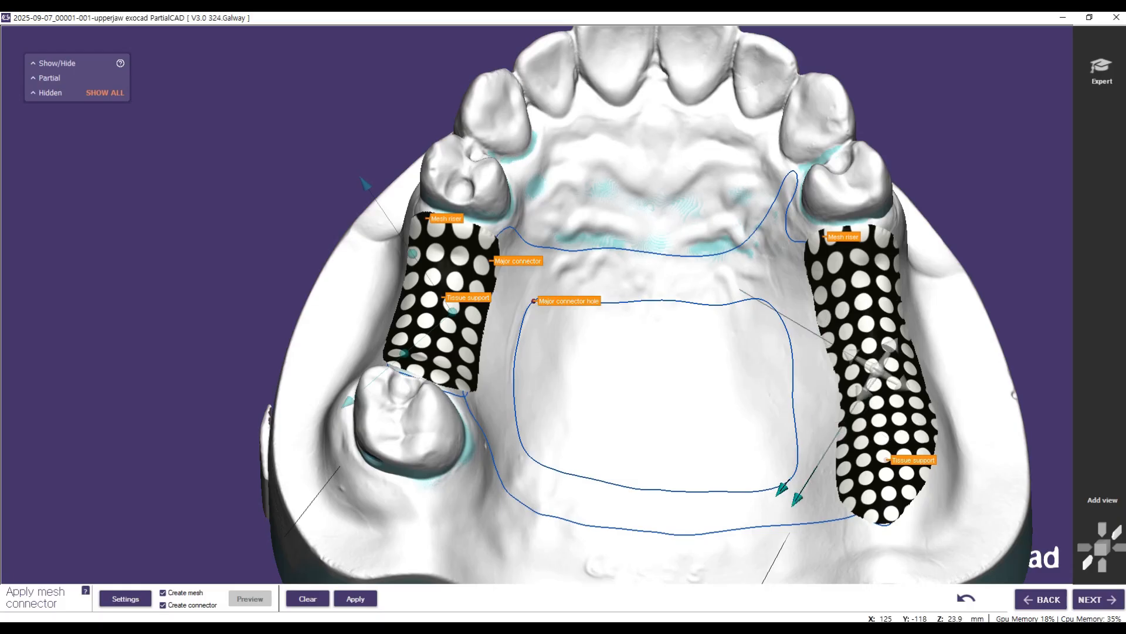
pyautogui.moveTo(877, 368); pyautogui.dragTo(872, 359)
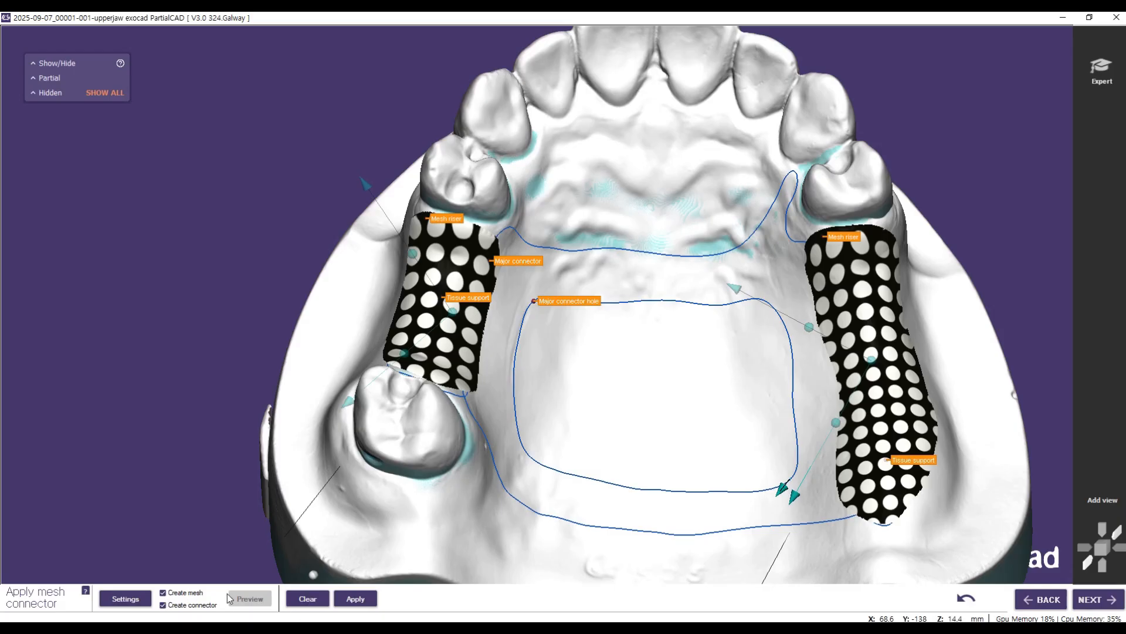
# Step: Apply the mesh and major connector, inspect the generated framework and switch to expert mode
pyautogui.click(348, 600)
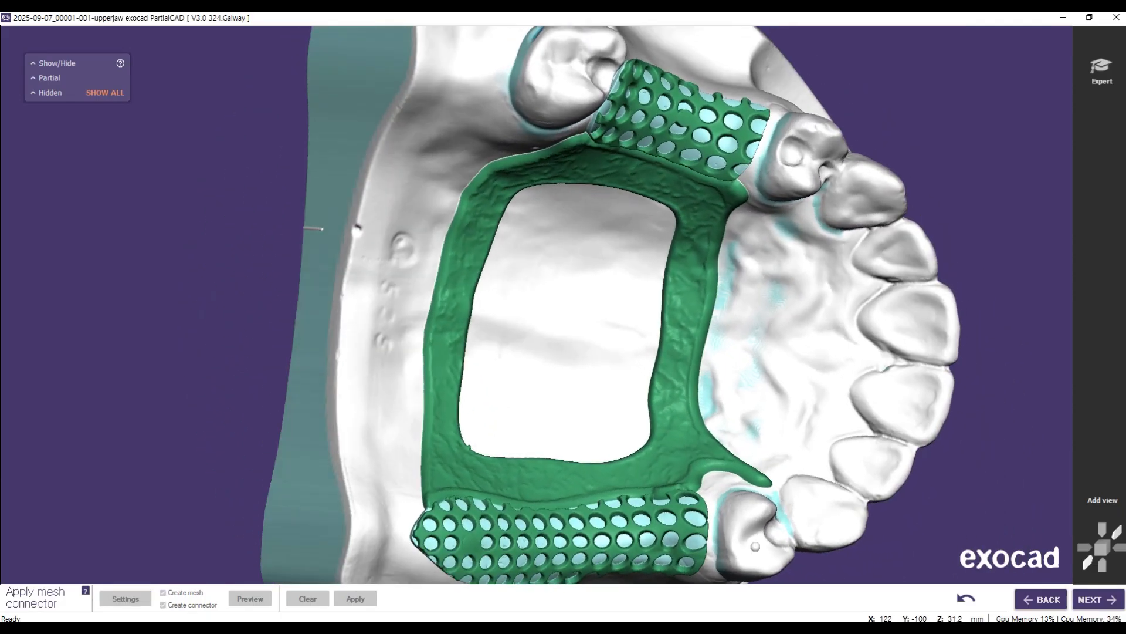
pyautogui.moveTo(662, 174); pyautogui.dragTo(625, 137, button='right')
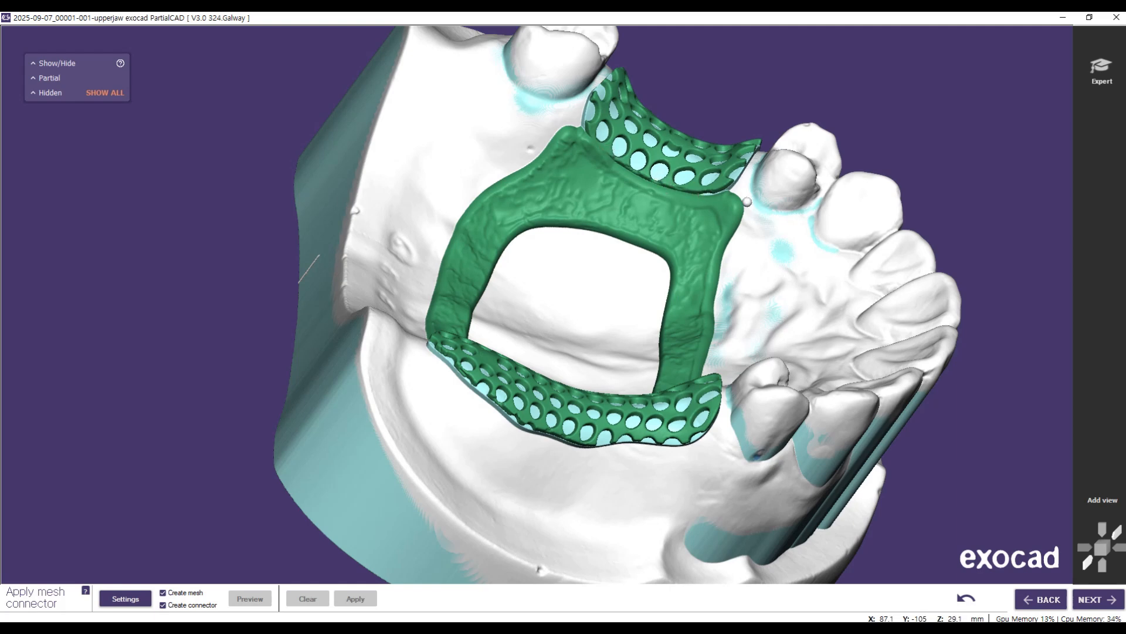
pyautogui.click(1102, 76)
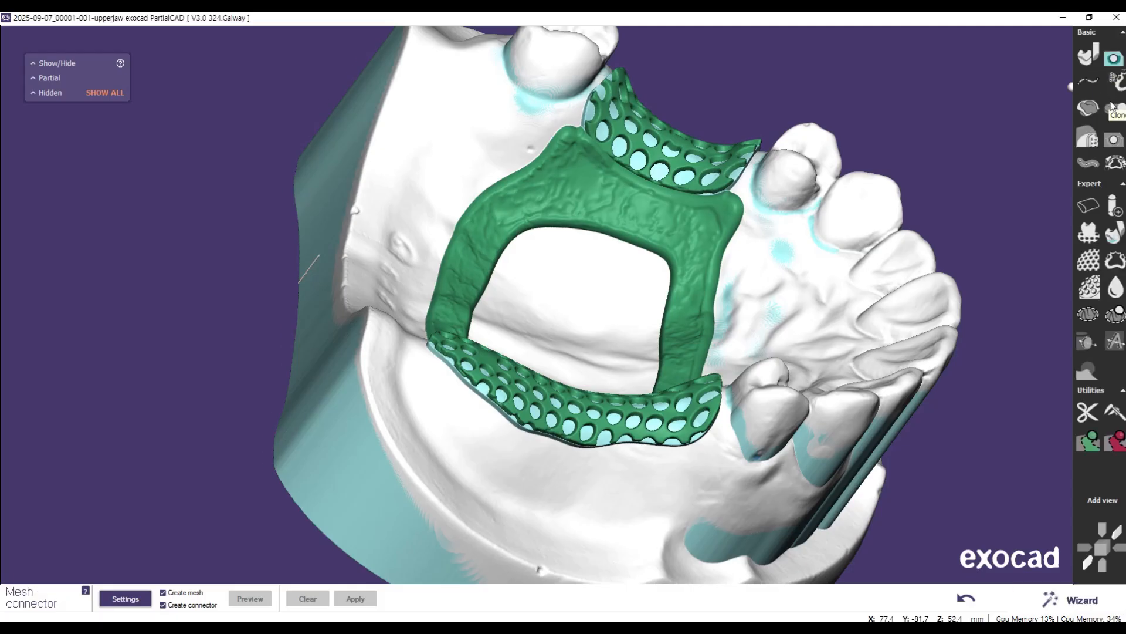
# Step: Use the Clone tool with 1.50 mm tool size and 0.600 mm thickness to add wax along the seam between free-end mesh and major connector
pyautogui.click(1115, 108)
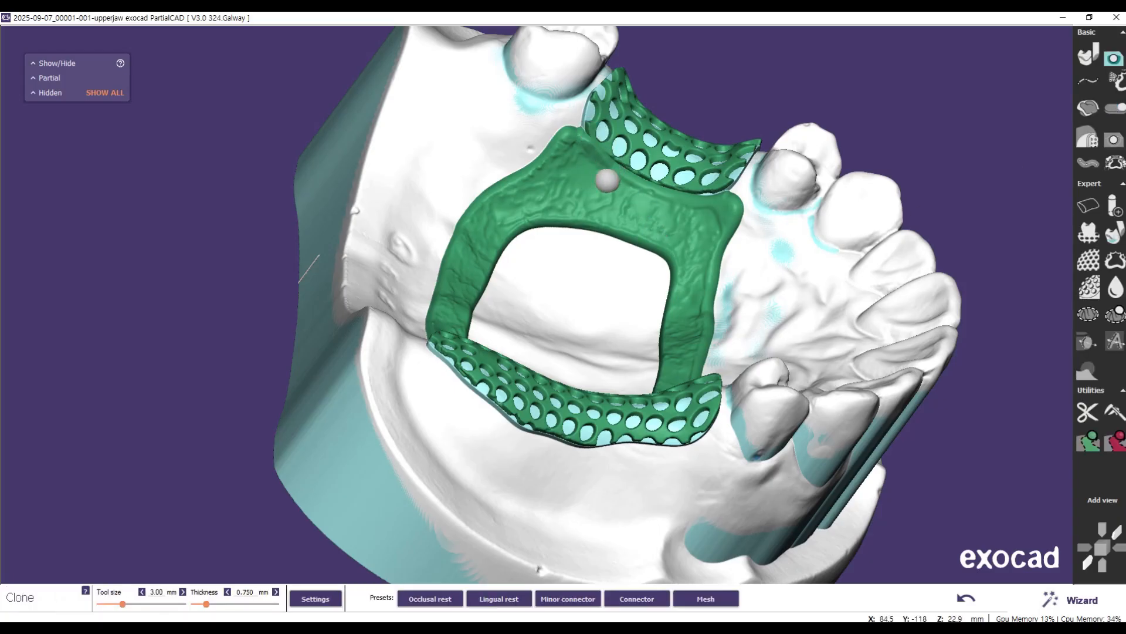
pyautogui.moveTo(122, 604); pyautogui.dragTo(111, 605)
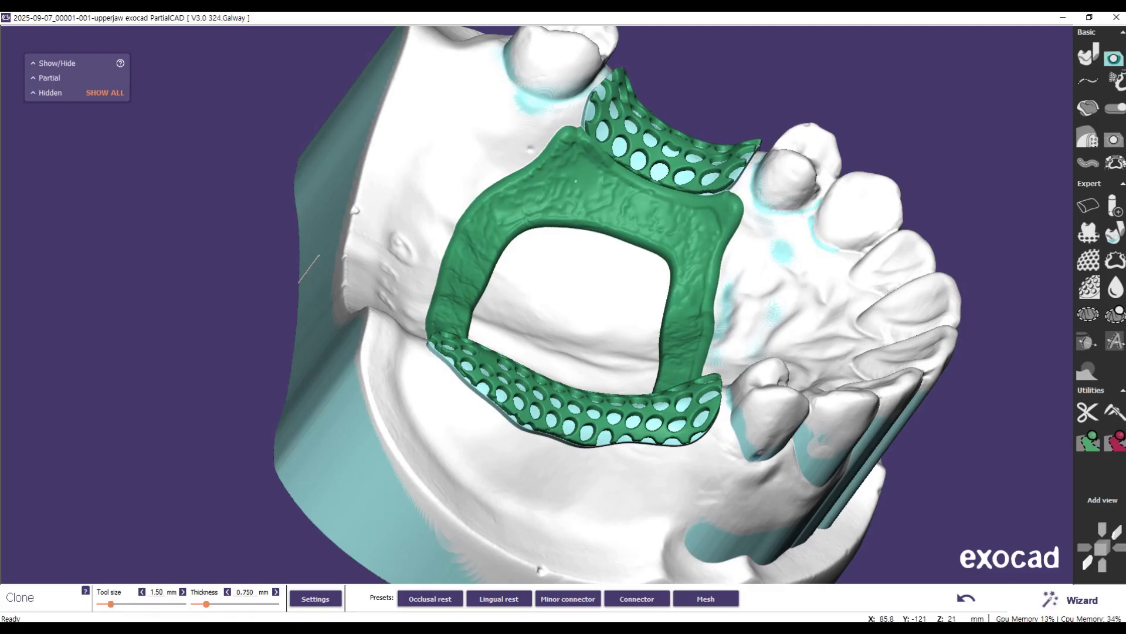
pyautogui.scroll(3, 628, 172)
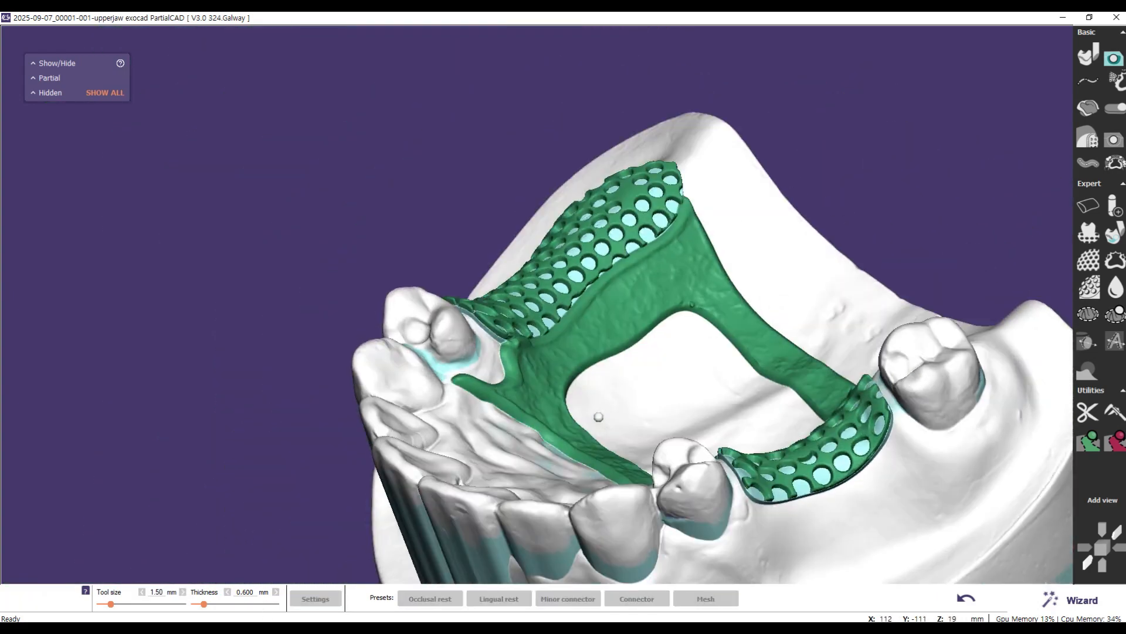
pyautogui.moveTo(598, 417); pyautogui.dragTo(598, 416, button='right')
pyautogui.scroll(3, 692, 162)
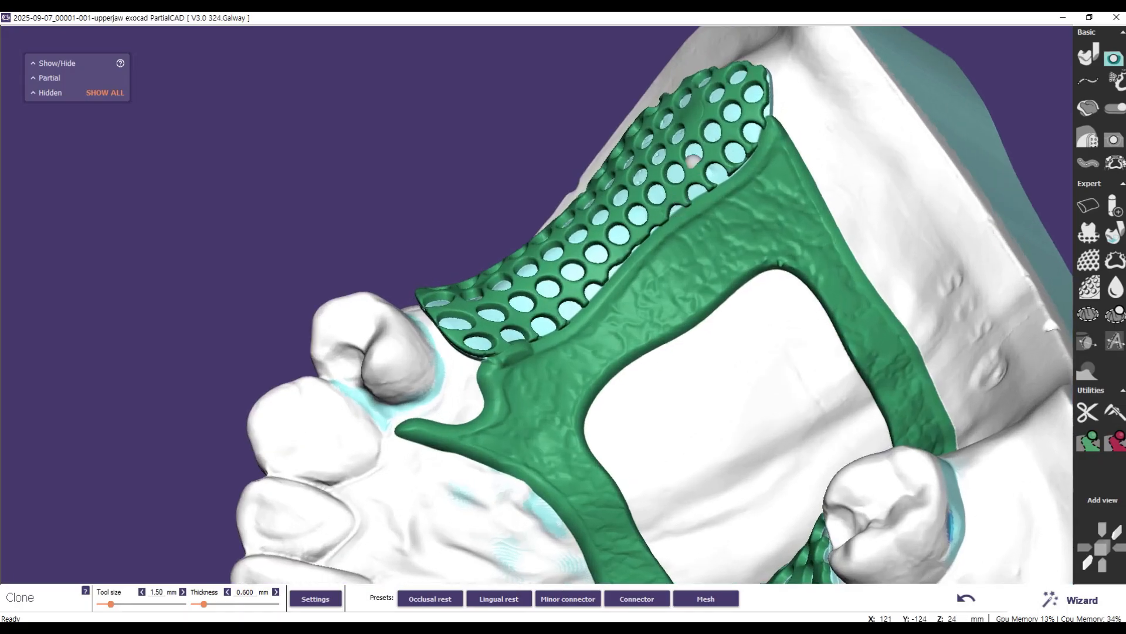
pyautogui.scroll(4, 692, 160)
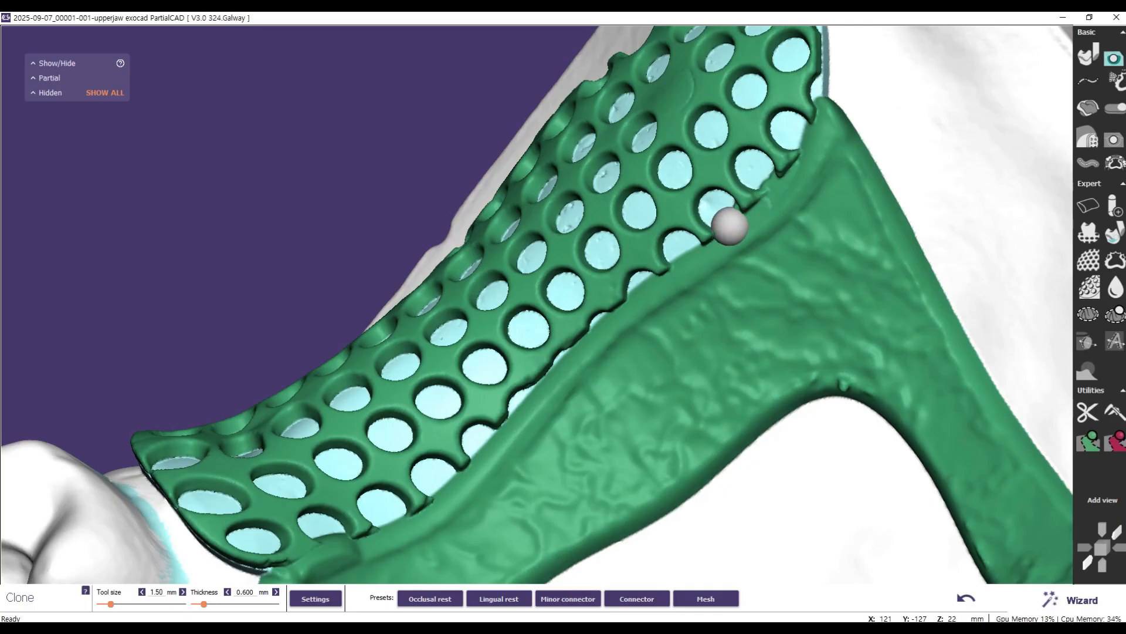
pyautogui.moveTo(726, 231)
pyautogui.mouseDown()
pyautogui.moveTo(607, 312)
pyautogui.moveTo(430, 495)
pyautogui.moveTo(339, 527)
pyautogui.moveTo(268, 569)
pyautogui.moveTo(286, 566)
pyautogui.mouseUp()
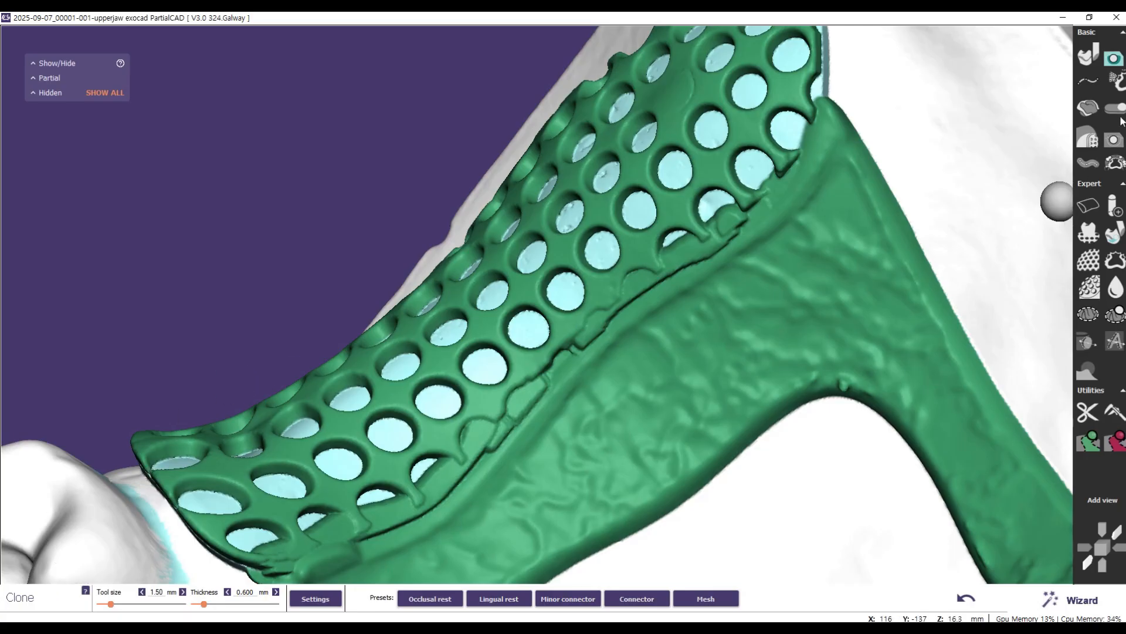
# Step: Set the Edit wax Smooth tool to 1.50 mm, choose the first smoothing mode and smooth the front end of the free-end mesh seam
pyautogui.click(1116, 141)
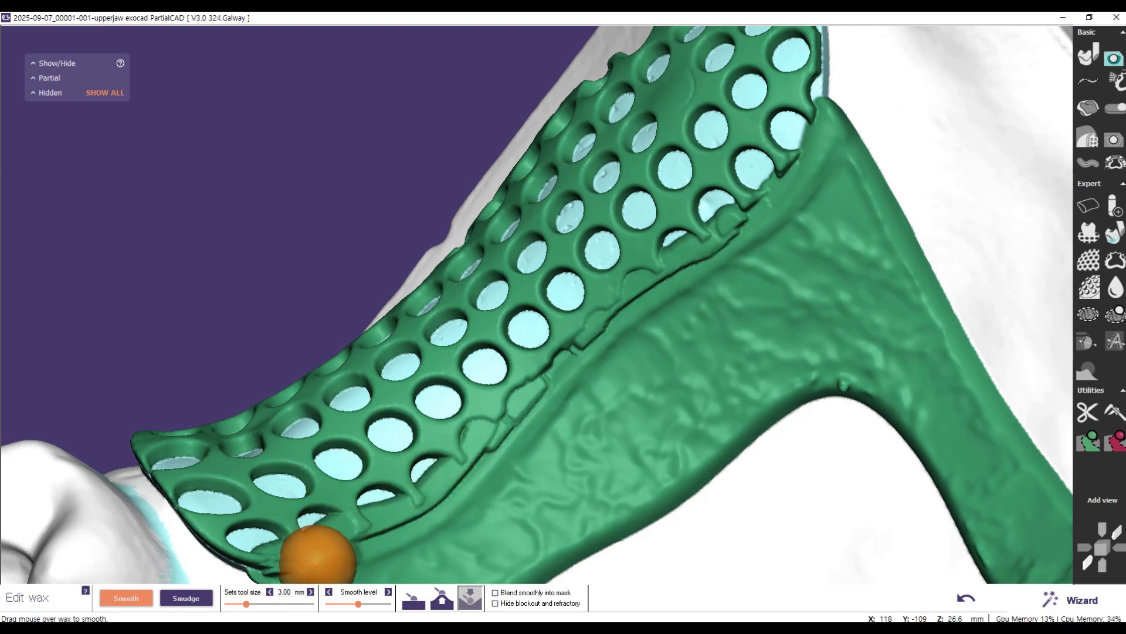
pyautogui.moveTo(244, 606); pyautogui.dragTo(233, 606)
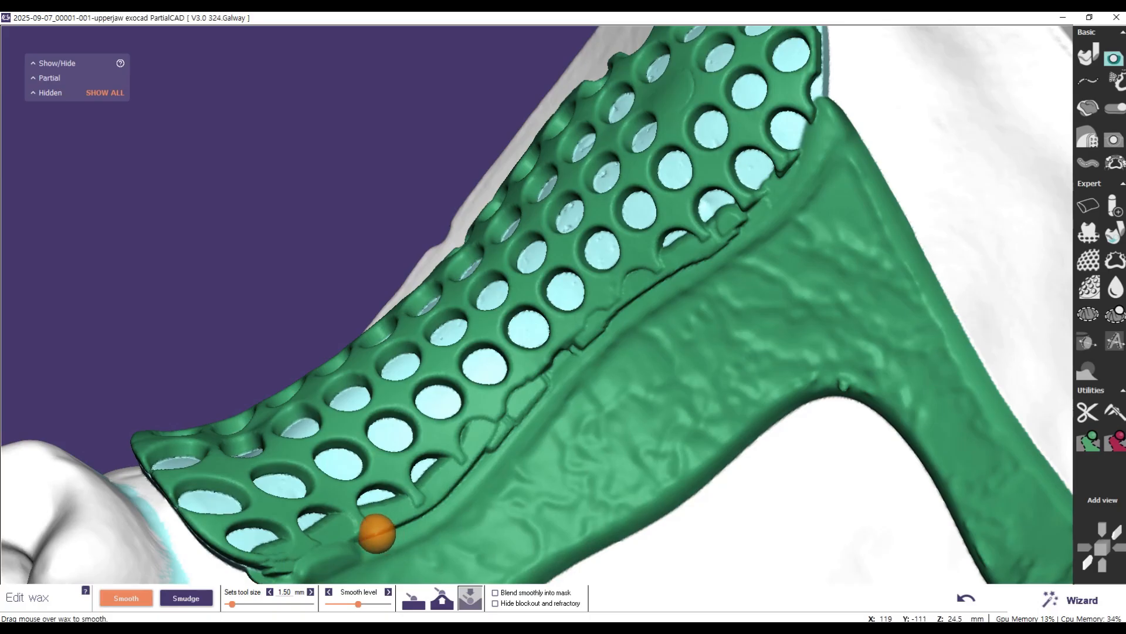
pyautogui.click(420, 606)
pyautogui.moveTo(389, 525)
pyautogui.mouseDown()
pyautogui.moveTo(411, 512)
pyautogui.moveTo(336, 544)
pyautogui.moveTo(319, 540)
pyautogui.moveTo(362, 528)
pyautogui.moveTo(256, 558)
pyautogui.moveTo(432, 533)
pyautogui.moveTo(364, 536)
pyautogui.moveTo(297, 571)
pyautogui.moveTo(358, 544)
pyautogui.mouseUp()
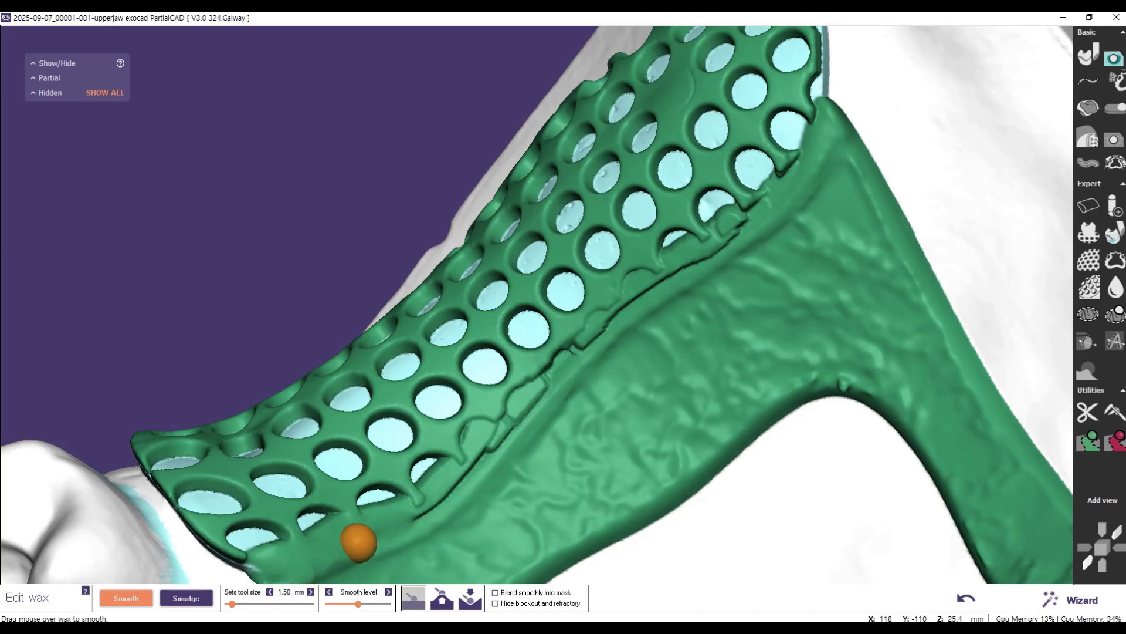
# Step: Smooth the added wax along the remaining seam from the front holes to the rear of the free-end mesh
pyautogui.scroll(2, 428, 506)
pyautogui.scroll(-6, 431, 496)
pyautogui.scroll(1, 404, 521)
pyautogui.scroll(3, 404, 520)
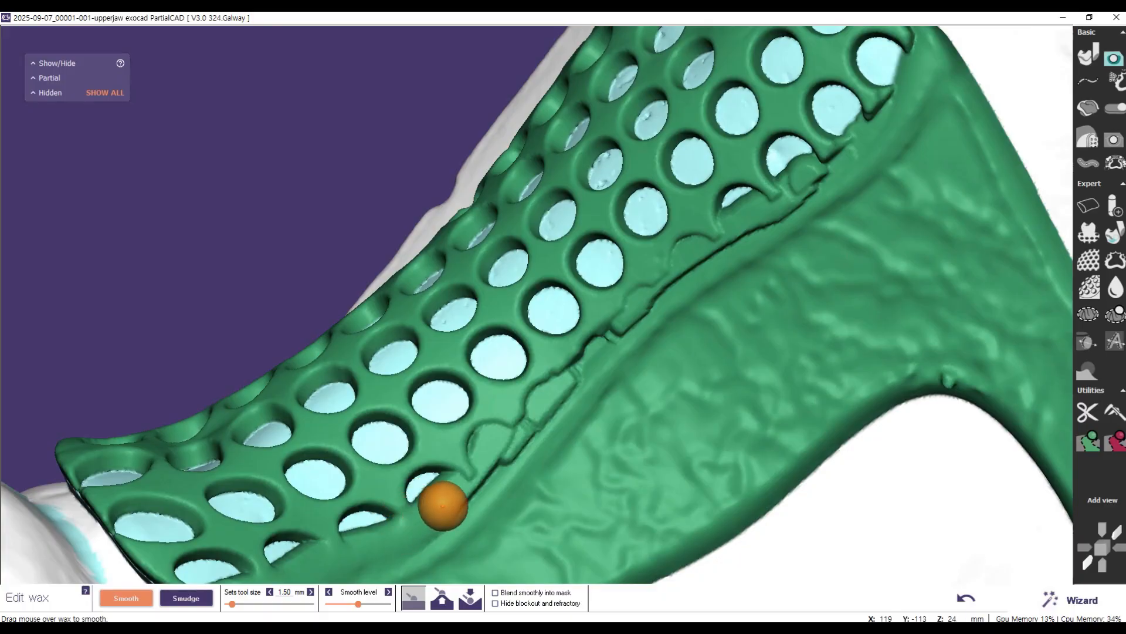
pyautogui.moveTo(482, 481)
pyautogui.mouseDown()
pyautogui.moveTo(540, 400)
pyautogui.moveTo(485, 448)
pyautogui.moveTo(657, 287)
pyautogui.moveTo(646, 297)
pyautogui.moveTo(669, 262)
pyautogui.moveTo(662, 274)
pyautogui.moveTo(799, 191)
pyautogui.moveTo(762, 221)
pyautogui.moveTo(867, 115)
pyautogui.mouseUp()
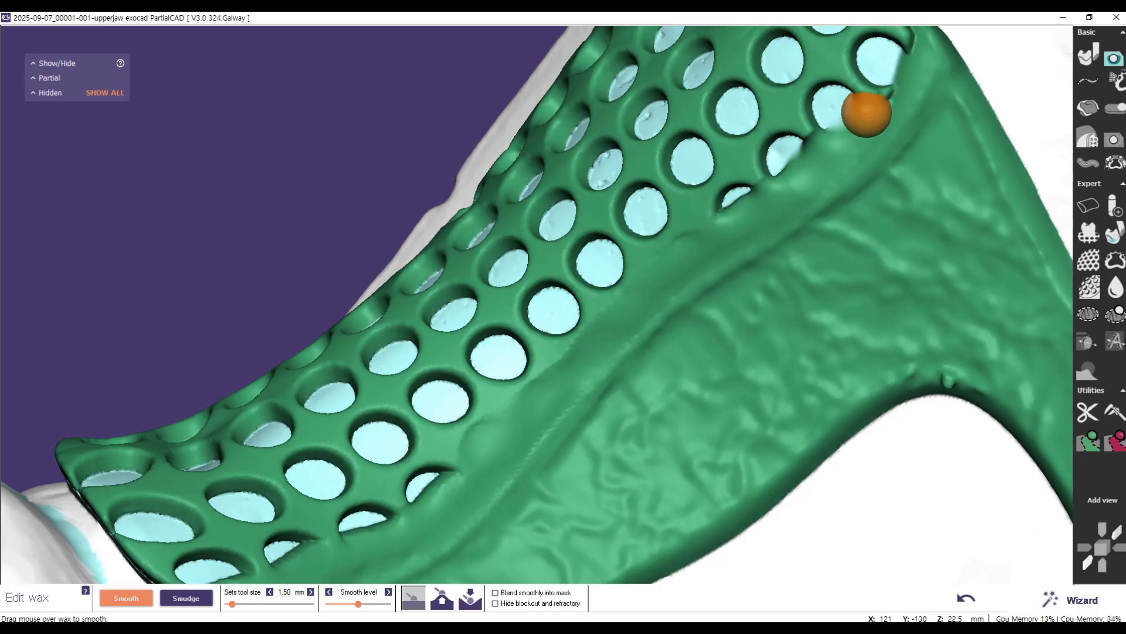
# Step: Touch up the smoothing at the rear end of the free-end mesh seam and check the whole transition to the major connector
pyautogui.scroll(-5, 885, 176)
pyautogui.scroll(-3, 868, 193)
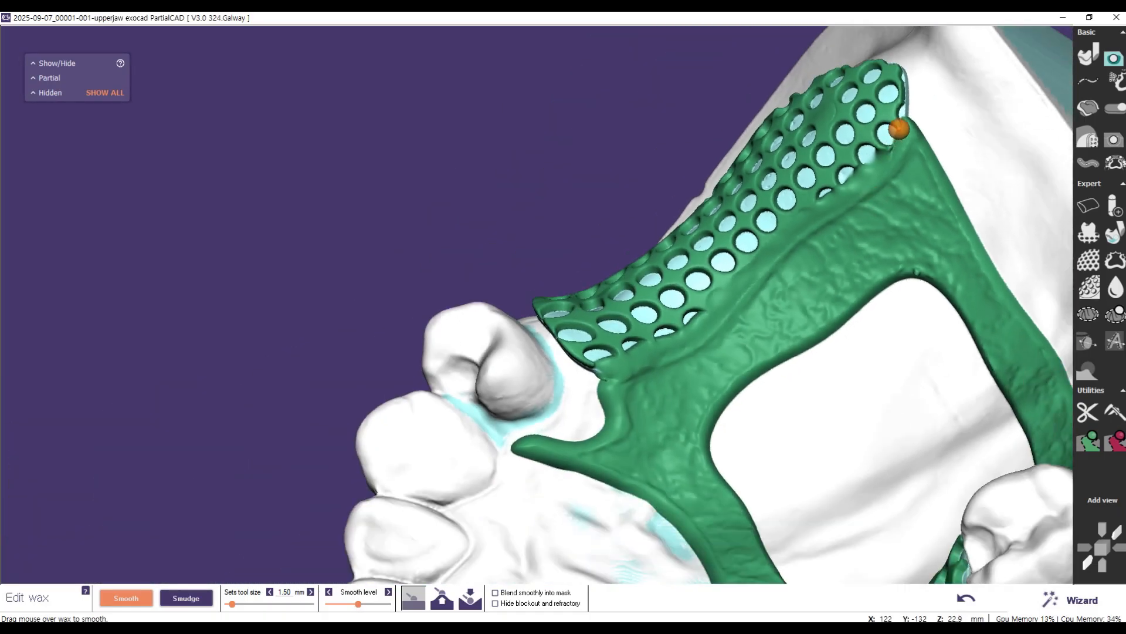
pyautogui.moveTo(895, 144)
pyautogui.mouseDown()
pyautogui.moveTo(857, 172)
pyautogui.moveTo(898, 144)
pyautogui.moveTo(890, 135)
pyautogui.mouseUp()
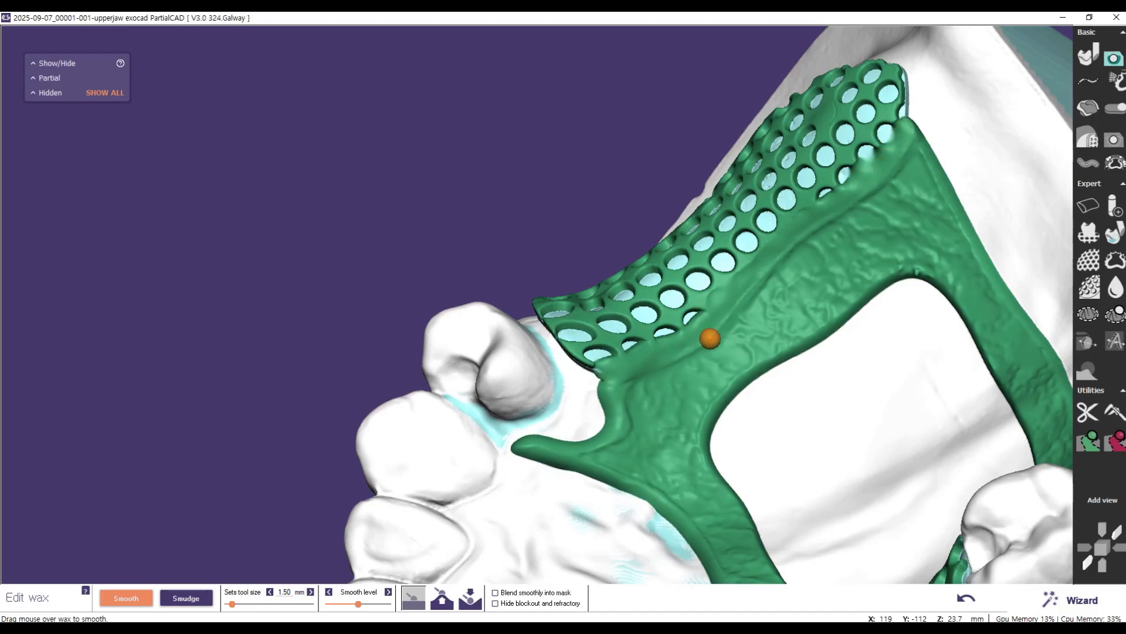
pyautogui.scroll(5, 652, 346)
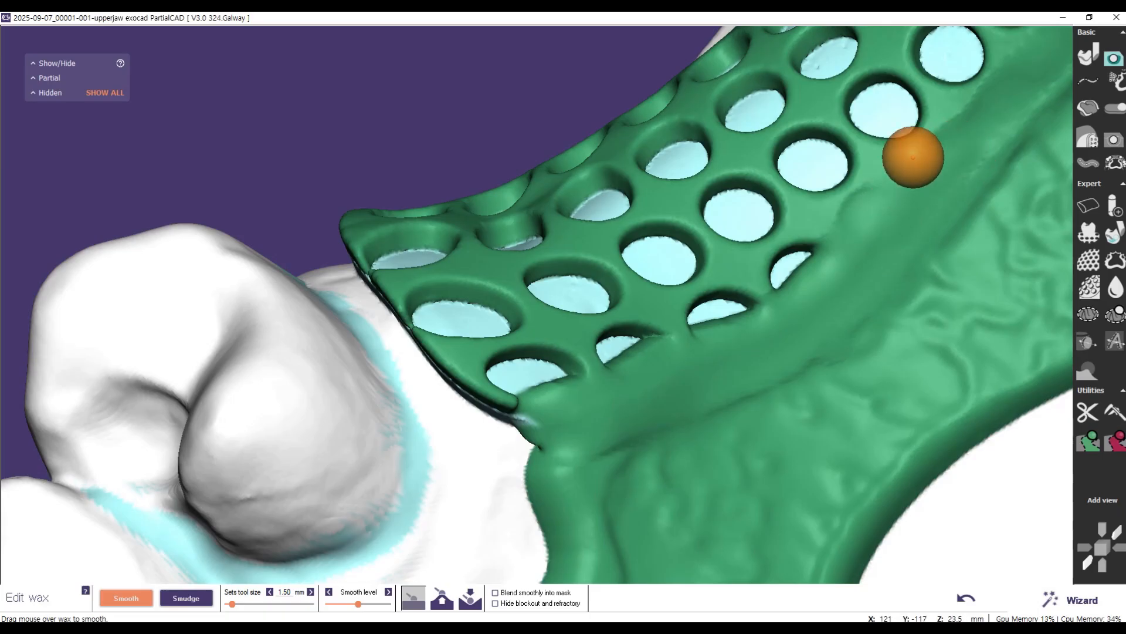
pyautogui.scroll(-5, 948, 192)
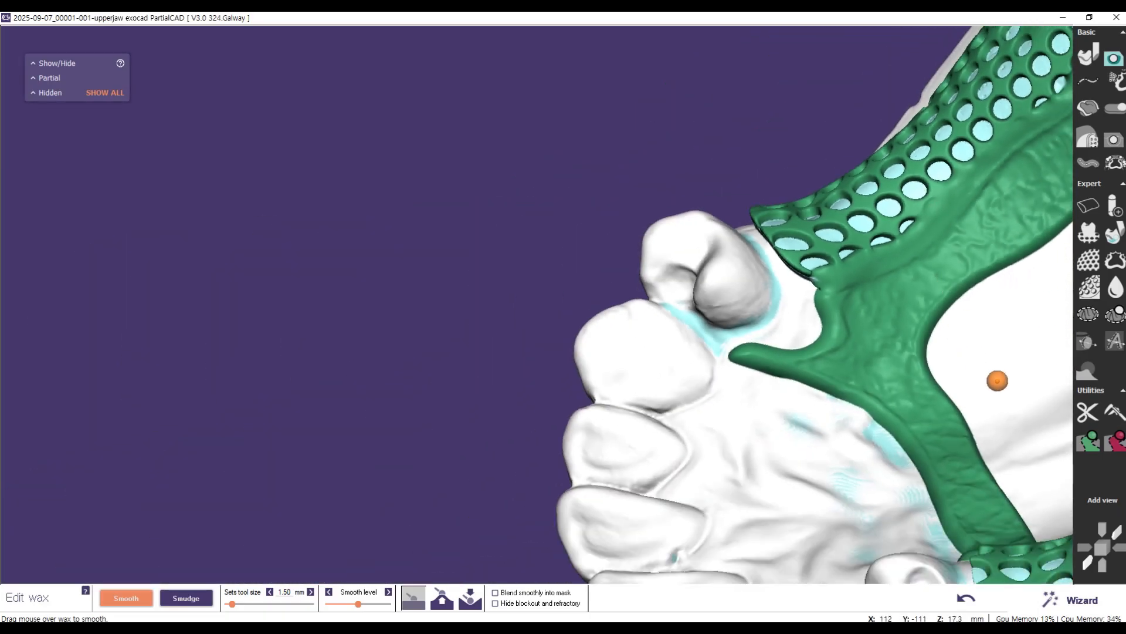
pyautogui.moveTo(997, 344); pyautogui.dragTo(667, 457, button='middle')
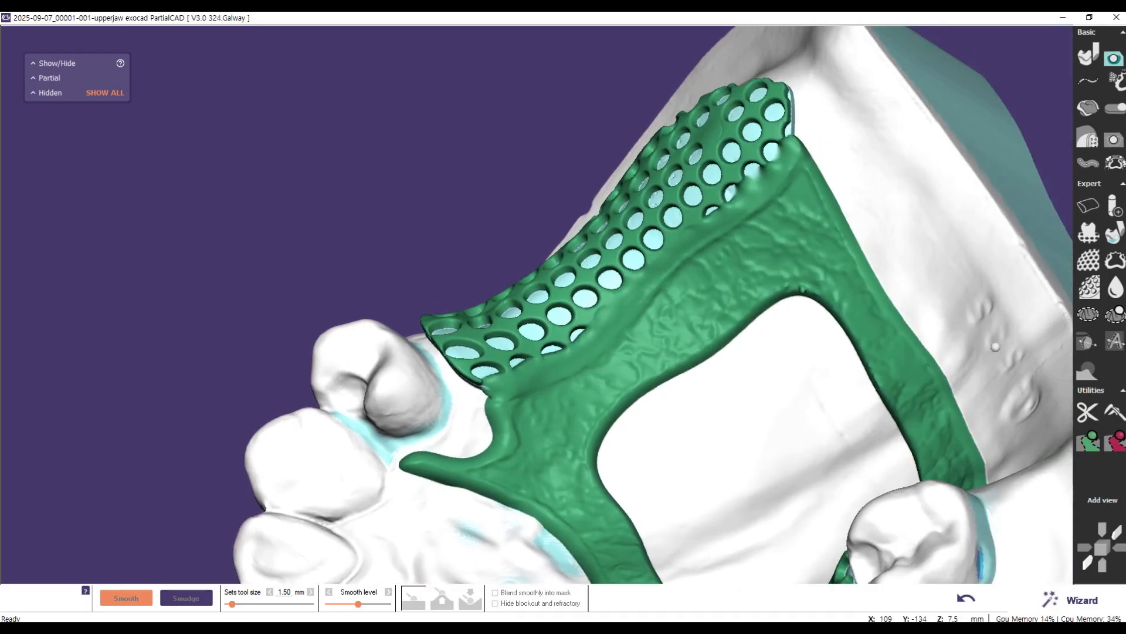
pyautogui.scroll(5, 798, 208)
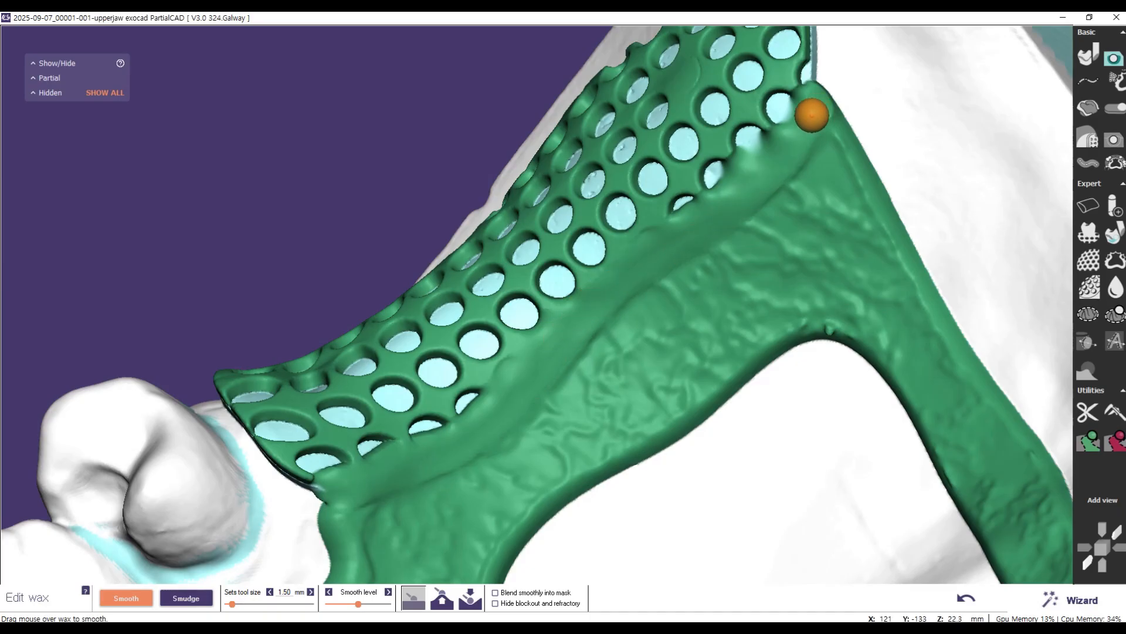
pyautogui.scroll(-4, 639, 323)
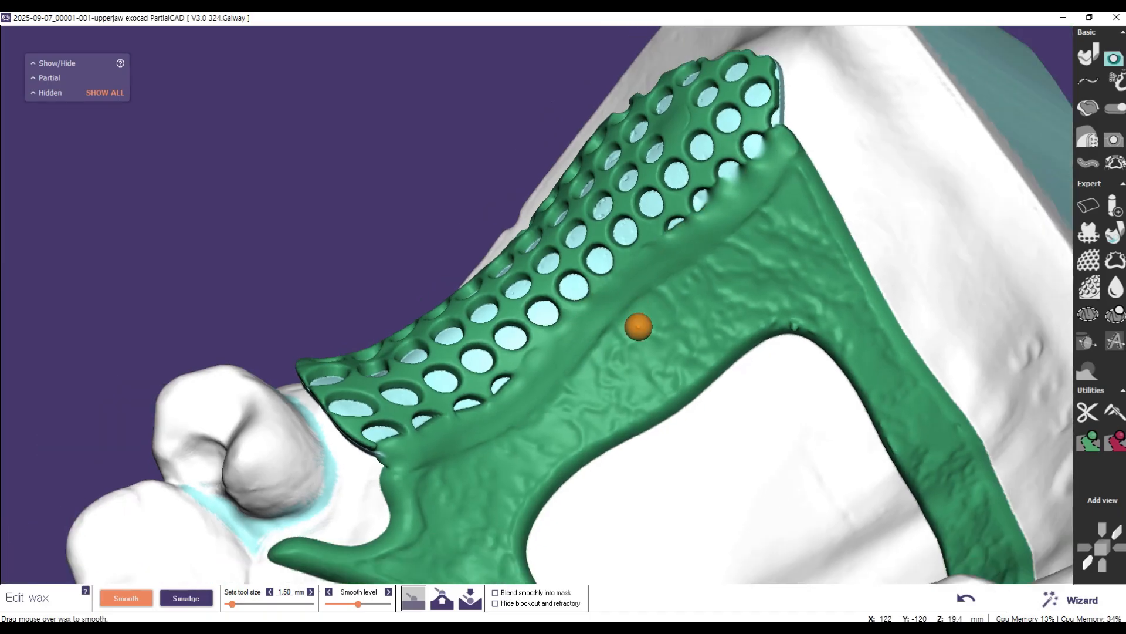
# Step: Smooth the step between the tooth-bounded mesh in front of the molar and the major connector
pyautogui.moveTo(653, 534); pyautogui.dragTo(610, 525, button='right')
pyautogui.moveTo(254, 398); pyautogui.dragTo(317, 410, button='right')
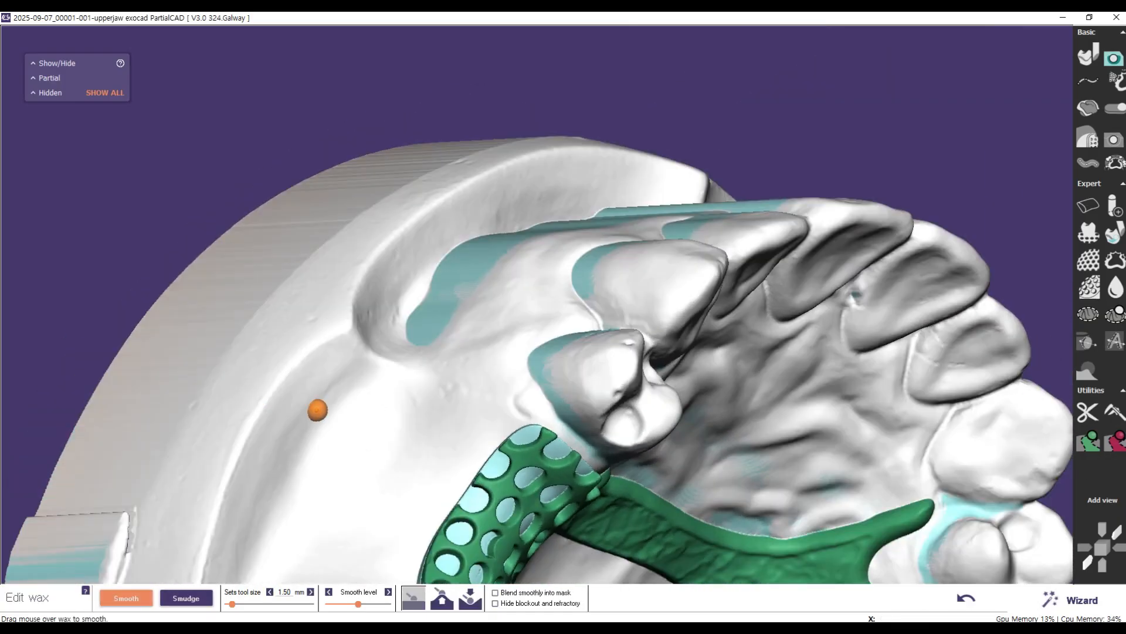
pyautogui.moveTo(310, 315); pyautogui.dragTo(302, 304, button='right')
pyautogui.scroll(4, 302, 304)
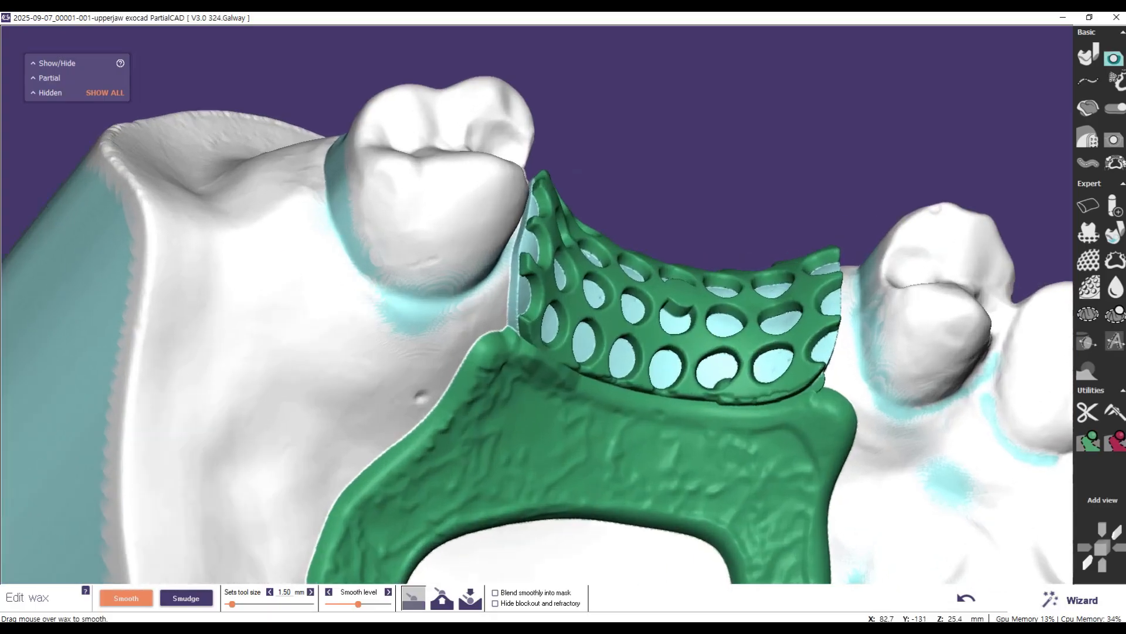
pyautogui.moveTo(602, 483); pyautogui.dragTo(562, 462, button='right')
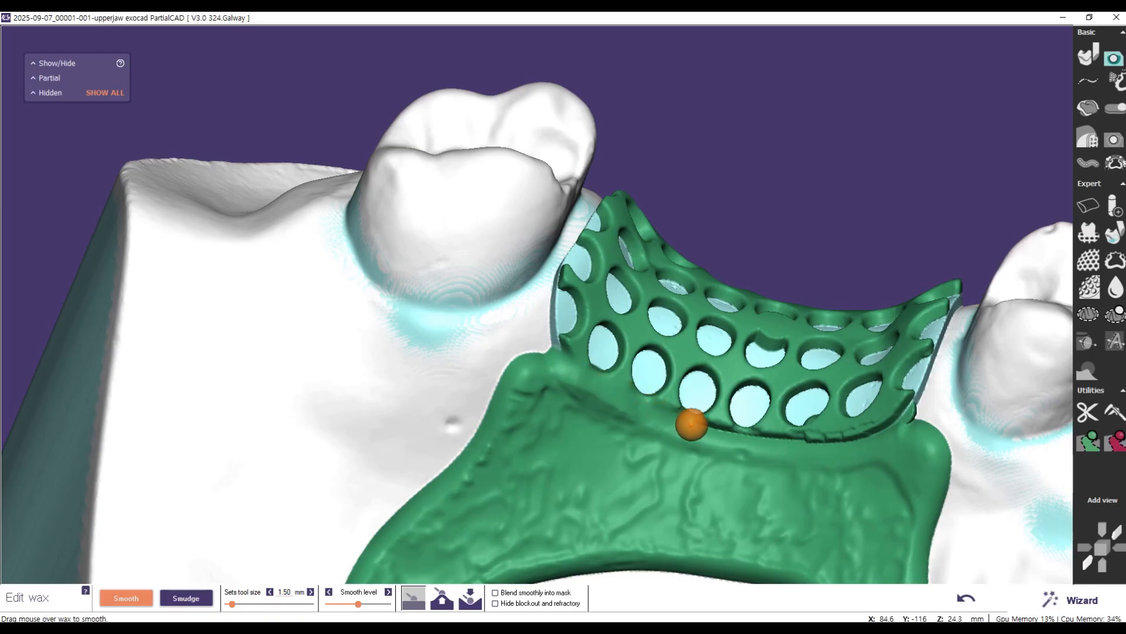
pyautogui.moveTo(740, 432)
pyautogui.mouseDown()
pyautogui.moveTo(678, 423)
pyautogui.moveTo(823, 436)
pyautogui.moveTo(899, 407)
pyautogui.moveTo(893, 425)
pyautogui.moveTo(831, 446)
pyautogui.moveTo(766, 444)
pyautogui.moveTo(681, 432)
pyautogui.moveTo(578, 391)
pyautogui.moveTo(716, 428)
pyautogui.moveTo(674, 432)
pyautogui.moveTo(754, 446)
pyautogui.moveTo(900, 415)
pyautogui.moveTo(882, 428)
pyautogui.moveTo(753, 433)
pyautogui.mouseUp()
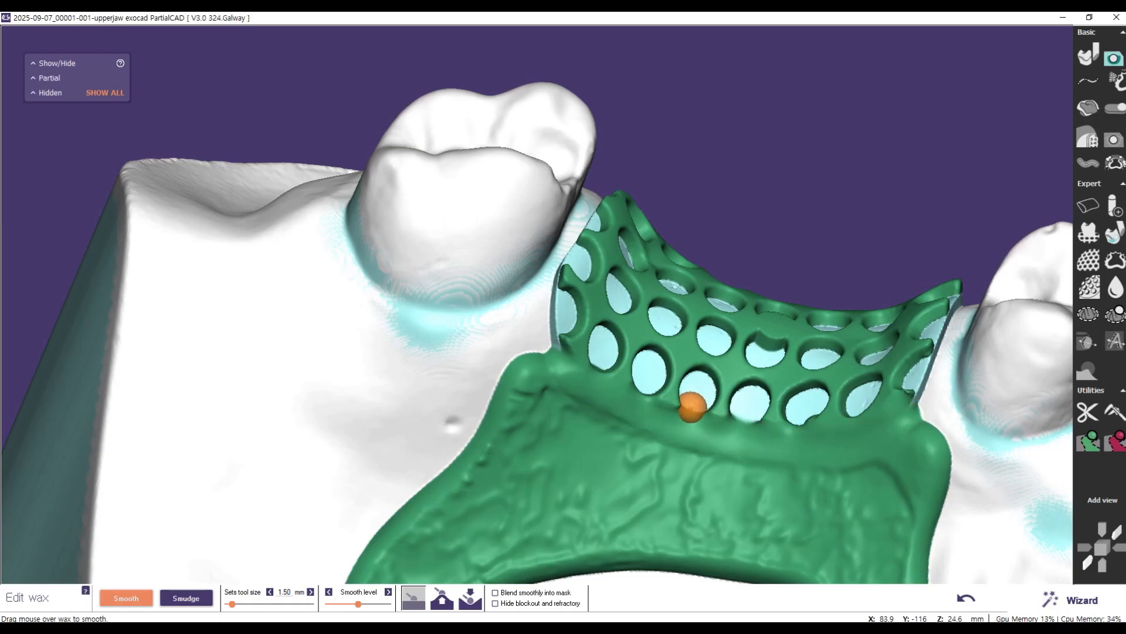
# Step: Rework the tooth-bounded mesh's border below its lowest hole row with the second smoothing mode and even it out with the first mode
pyautogui.click(442, 597)
pyautogui.moveTo(650, 404)
pyautogui.mouseDown()
pyautogui.moveTo(665, 419)
pyautogui.moveTo(833, 440)
pyautogui.moveTo(913, 404)
pyautogui.moveTo(915, 413)
pyautogui.mouseUp()
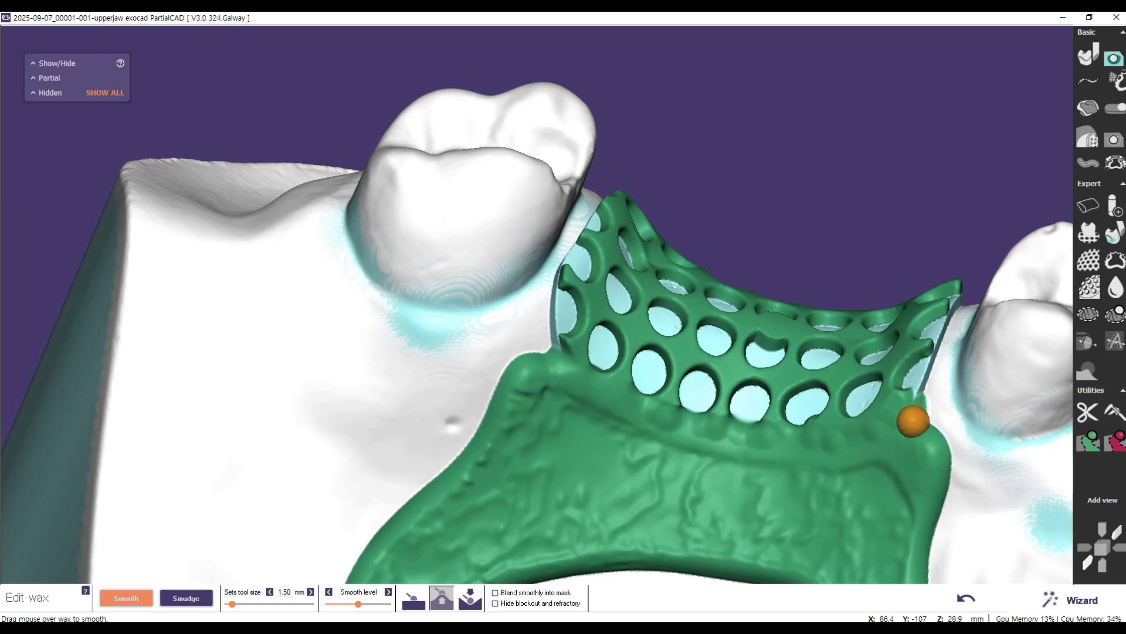
pyautogui.moveTo(911, 421); pyautogui.dragTo(914, 402)
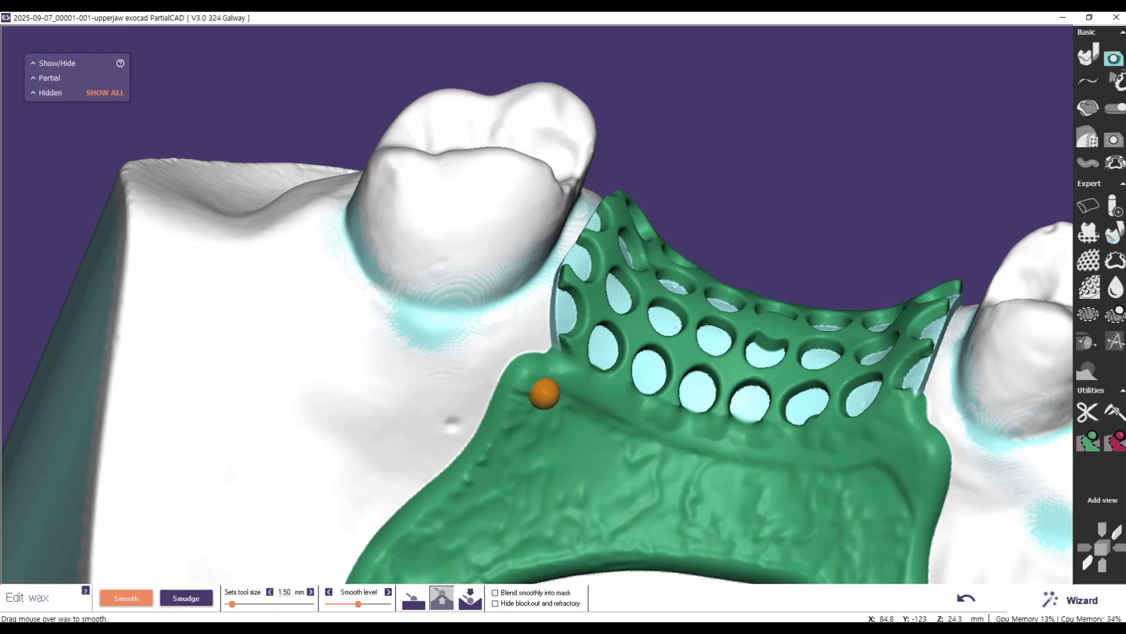
pyautogui.click(423, 600)
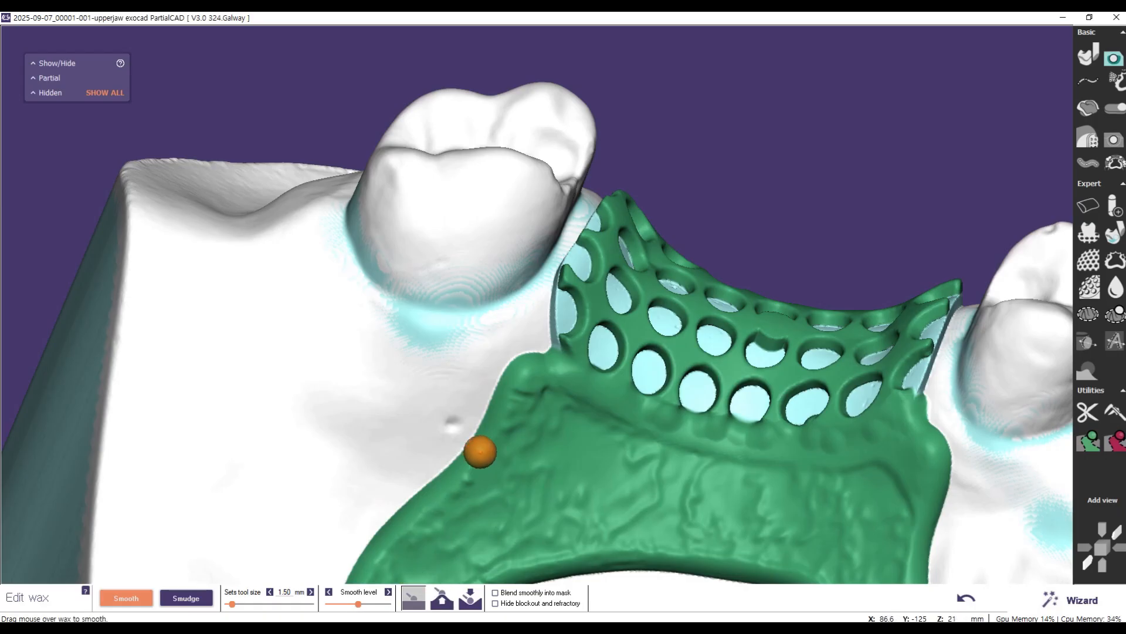
pyautogui.moveTo(596, 392)
pyautogui.mouseDown()
pyautogui.moveTo(780, 433)
pyautogui.moveTo(713, 436)
pyautogui.moveTo(640, 413)
pyautogui.moveTo(737, 435)
pyautogui.moveTo(701, 432)
pyautogui.moveTo(666, 422)
pyautogui.moveTo(820, 437)
pyautogui.moveTo(735, 437)
pyautogui.moveTo(621, 397)
pyautogui.moveTo(686, 427)
pyautogui.moveTo(825, 442)
pyautogui.moveTo(890, 430)
pyautogui.moveTo(837, 441)
pyautogui.moveTo(660, 424)
pyautogui.moveTo(697, 434)
pyautogui.moveTo(858, 442)
pyautogui.moveTo(890, 422)
pyautogui.moveTo(785, 436)
pyautogui.moveTo(594, 393)
pyautogui.moveTo(568, 368)
pyautogui.mouseUp()
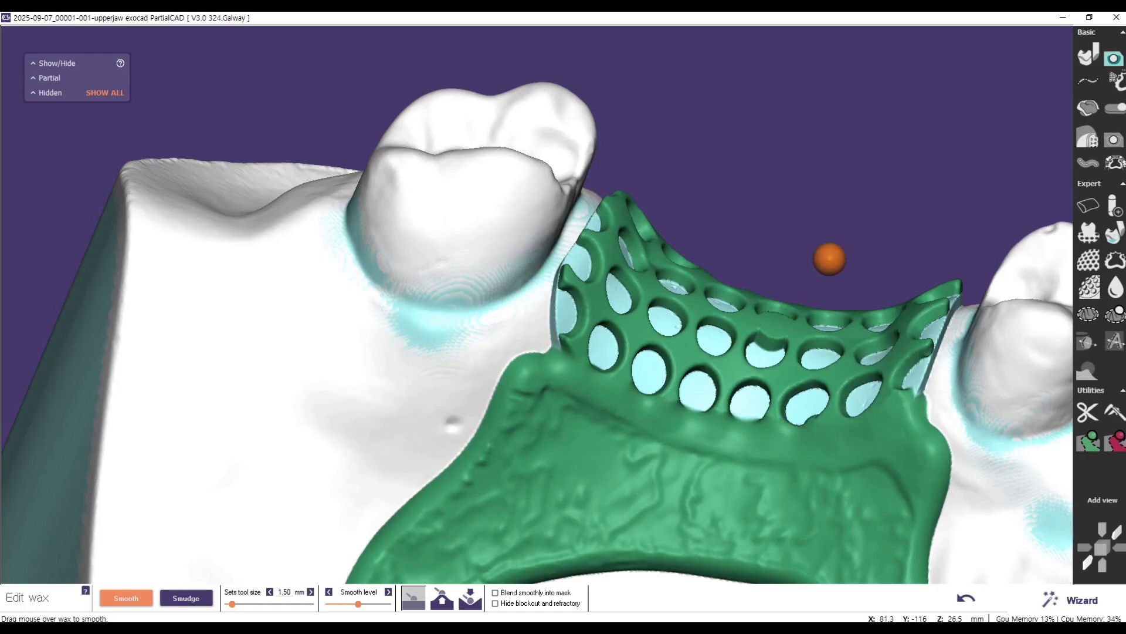
# Step: Return to the wizard, check the smoothed framework from the occlusal side and advance to drawing clasps
pyautogui.click(1081, 600)
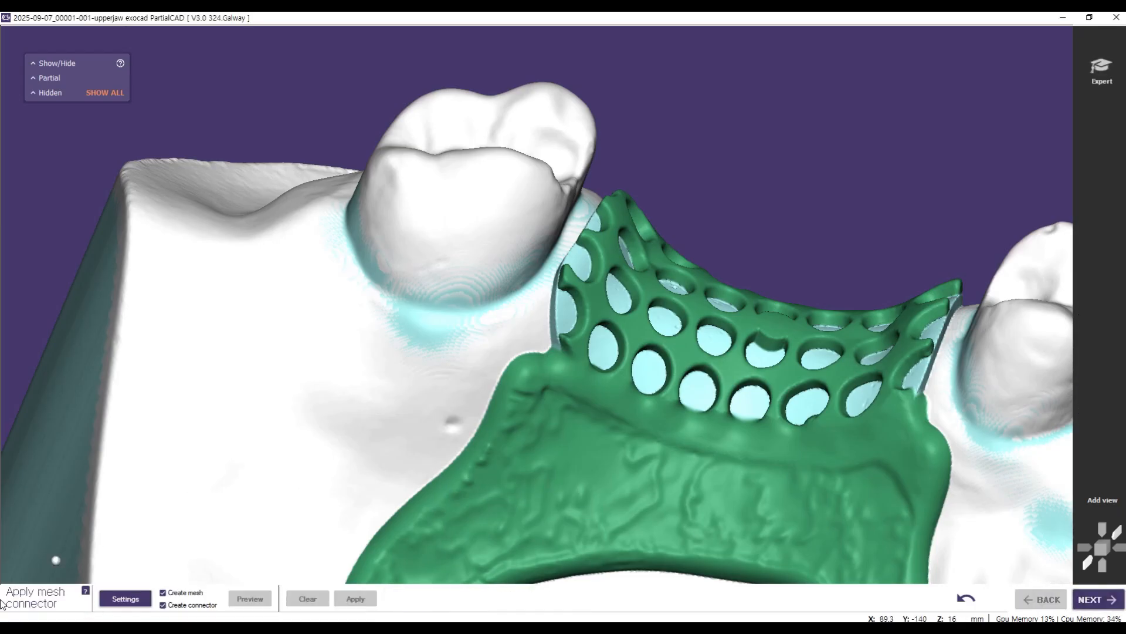
pyautogui.scroll(-5, 455, 479)
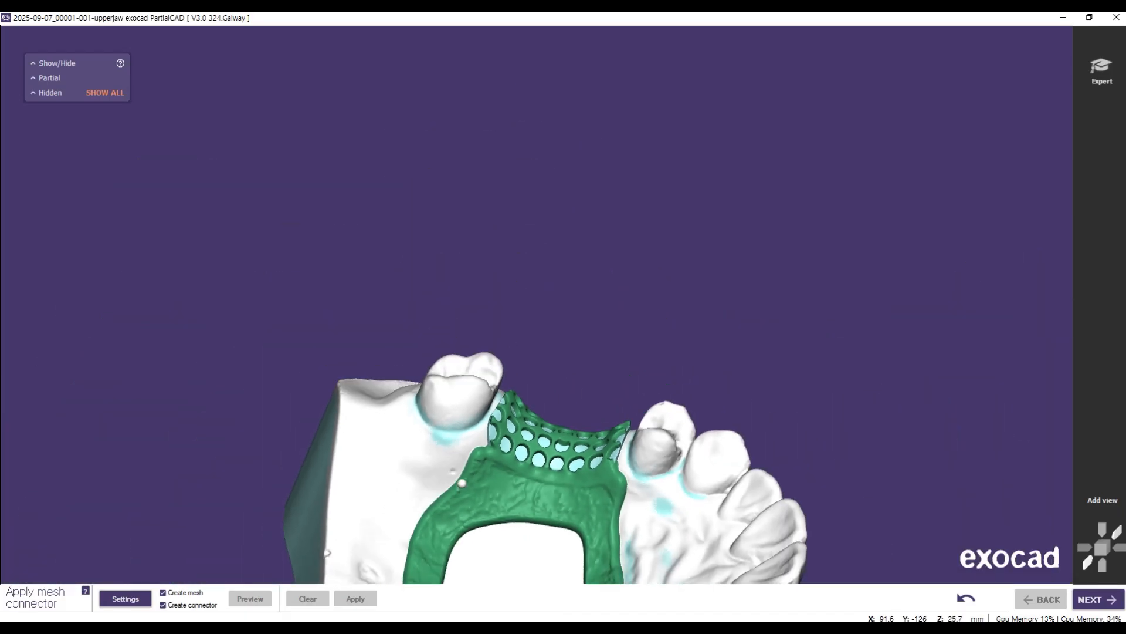
pyautogui.moveTo(911, 436); pyautogui.dragTo(899, 167, button='middle')
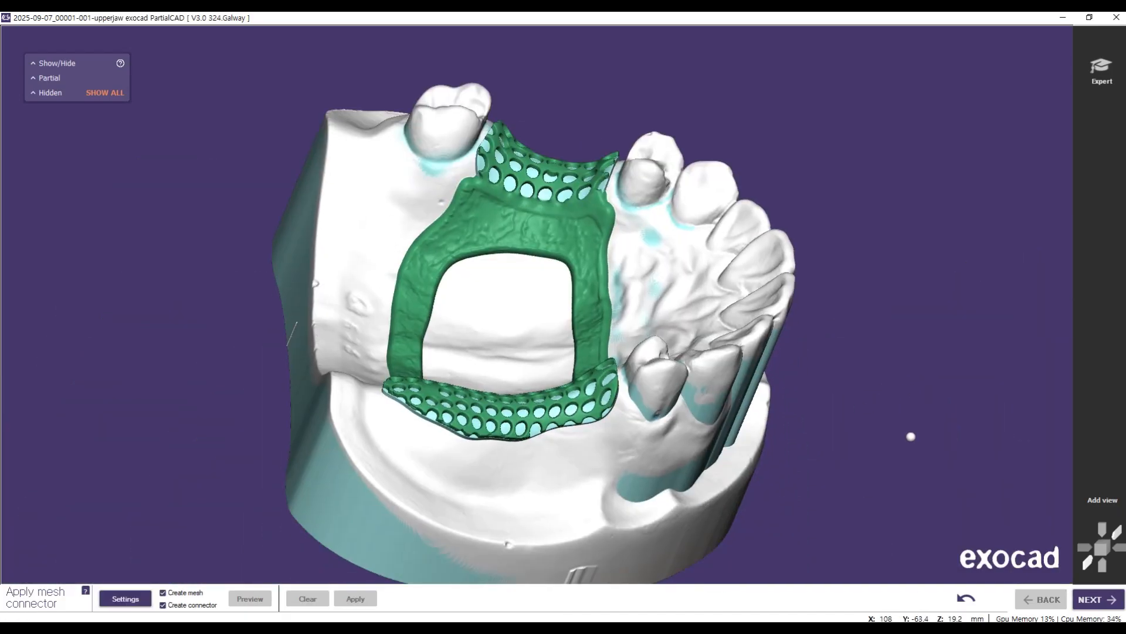
pyautogui.moveTo(371, 225); pyautogui.dragTo(640, 337, button='right')
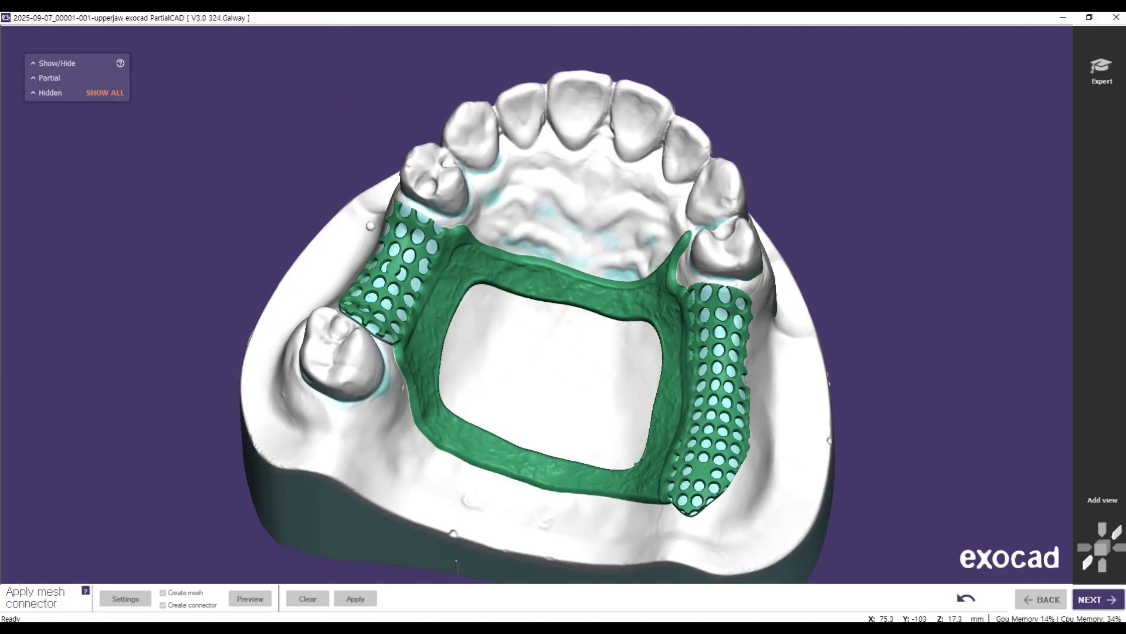
pyautogui.click(1097, 599)
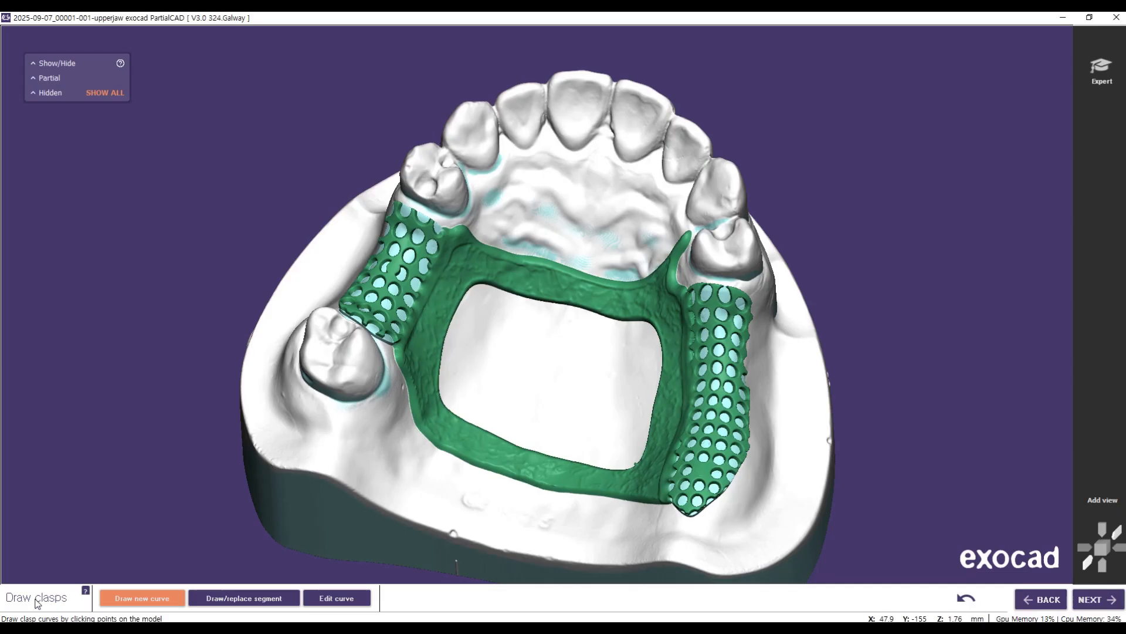
# Step: Draw a clasp curve around the premolar in front of the tooth-bounded mesh, from its buccal undercut around the mesh side to the palatal surface
pyautogui.moveTo(210, 243)
pyautogui.mouseDown(button='right')
pyautogui.moveTo(229, 256)
pyautogui.moveTo(212, 244)
pyautogui.mouseUp(button='right')
pyautogui.scroll(5, 505, 347)
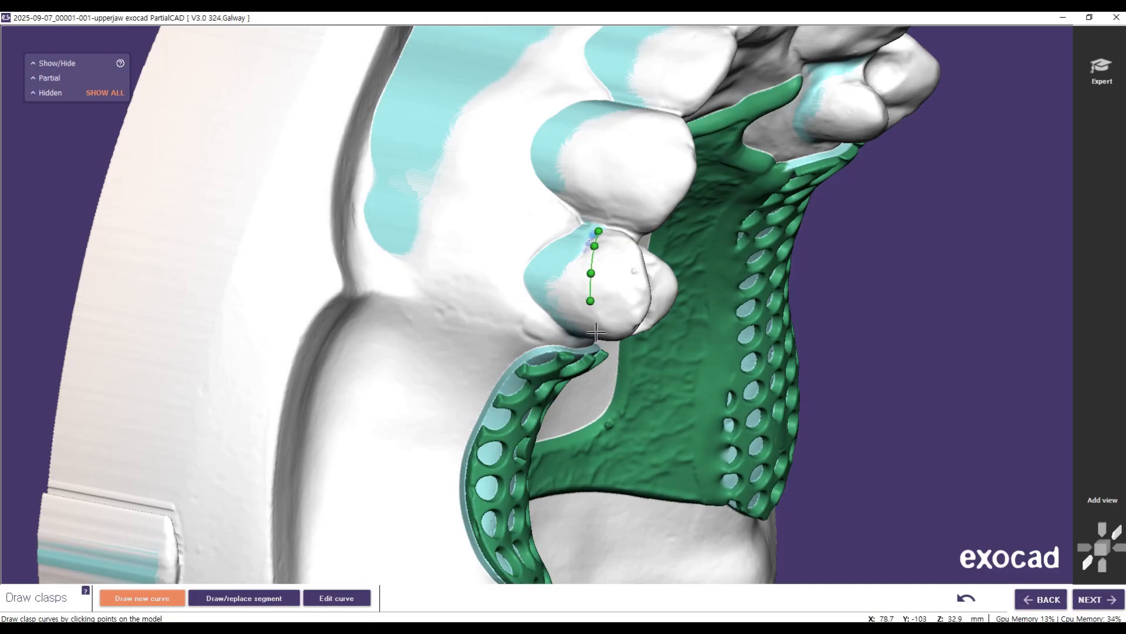
pyautogui.moveTo(627, 372); pyautogui.dragTo(621, 322, button='right')
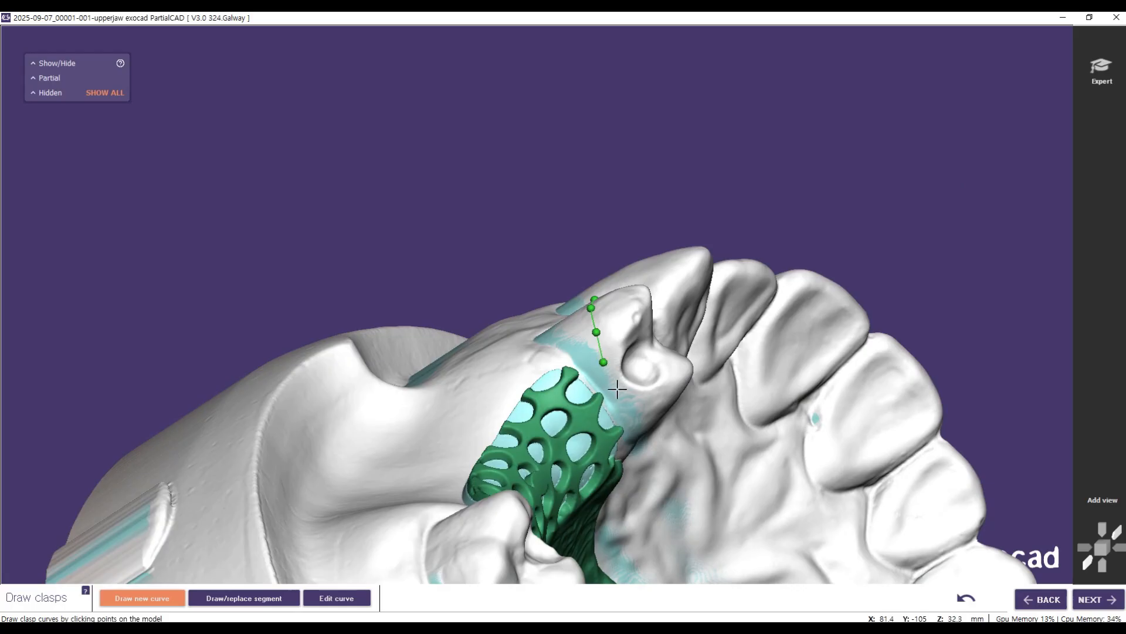
pyautogui.moveTo(670, 424); pyautogui.dragTo(653, 414, button='right')
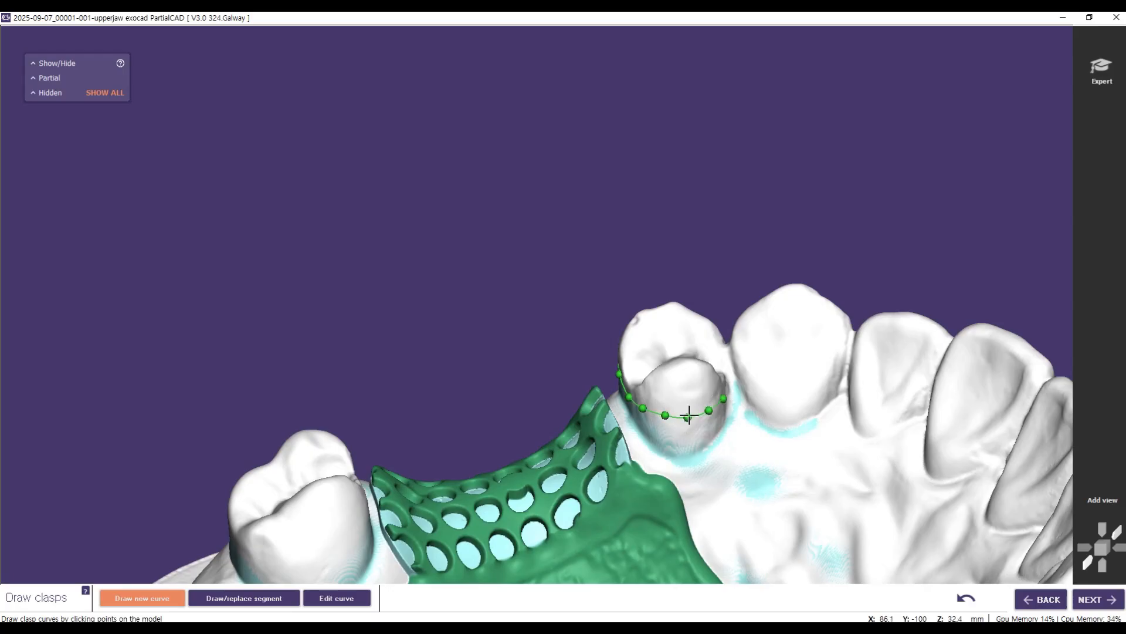
pyautogui.moveTo(426, 407); pyautogui.dragTo(427, 418, button='right')
pyautogui.moveTo(646, 403); pyautogui.dragTo(648, 377, button='right')
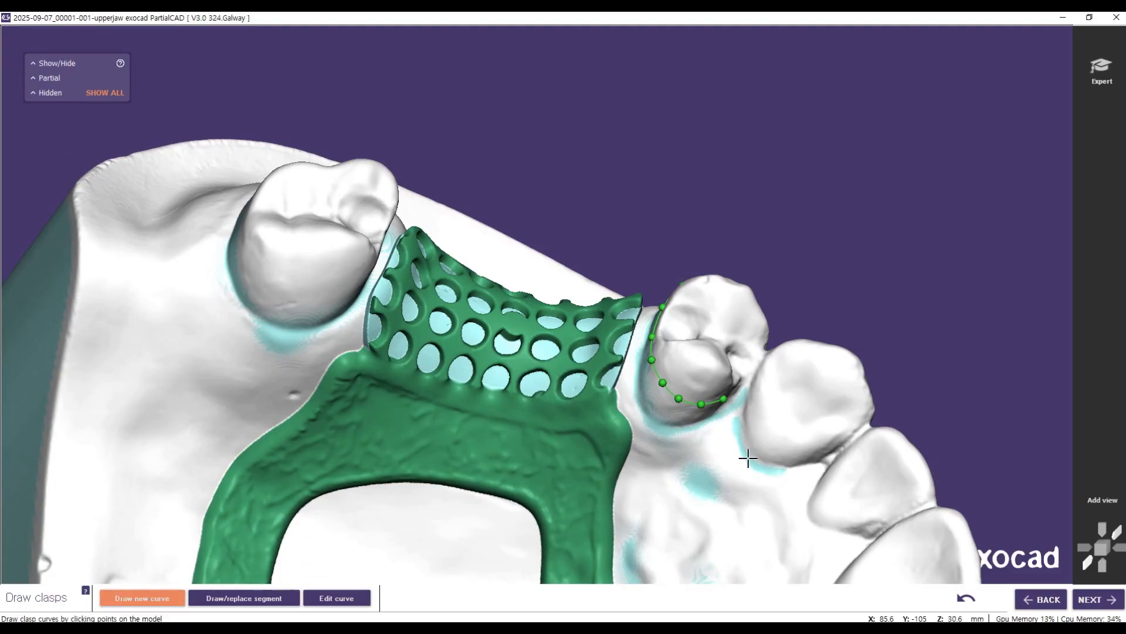
pyautogui.click(718, 401)
# Step: Draw a clasp curve around the molar behind the tooth-bounded mesh, from its buccal undercut past the mesh side and along the palatal surface
pyautogui.moveTo(394, 253); pyautogui.dragTo(377, 335, button='right')
pyautogui.moveTo(609, 367); pyautogui.dragTo(565, 232, button='middle')
pyautogui.moveTo(326, 209); pyautogui.dragTo(323, 238, button='right')
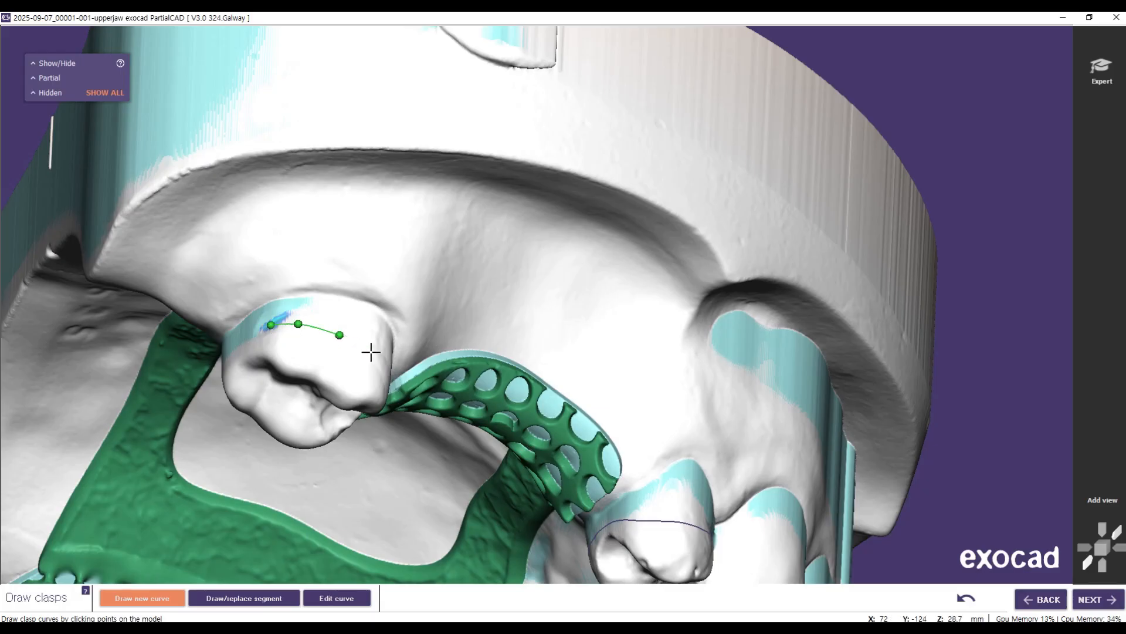
pyautogui.moveTo(301, 261); pyautogui.dragTo(346, 413, button='right')
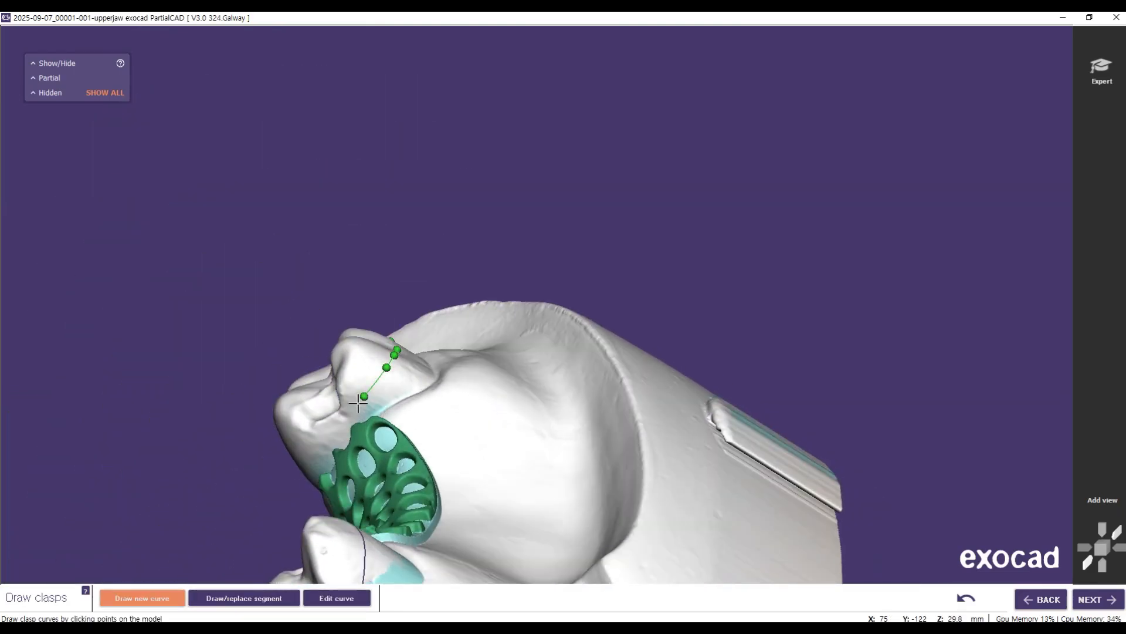
pyautogui.moveTo(228, 483); pyautogui.dragTo(350, 450, button='right')
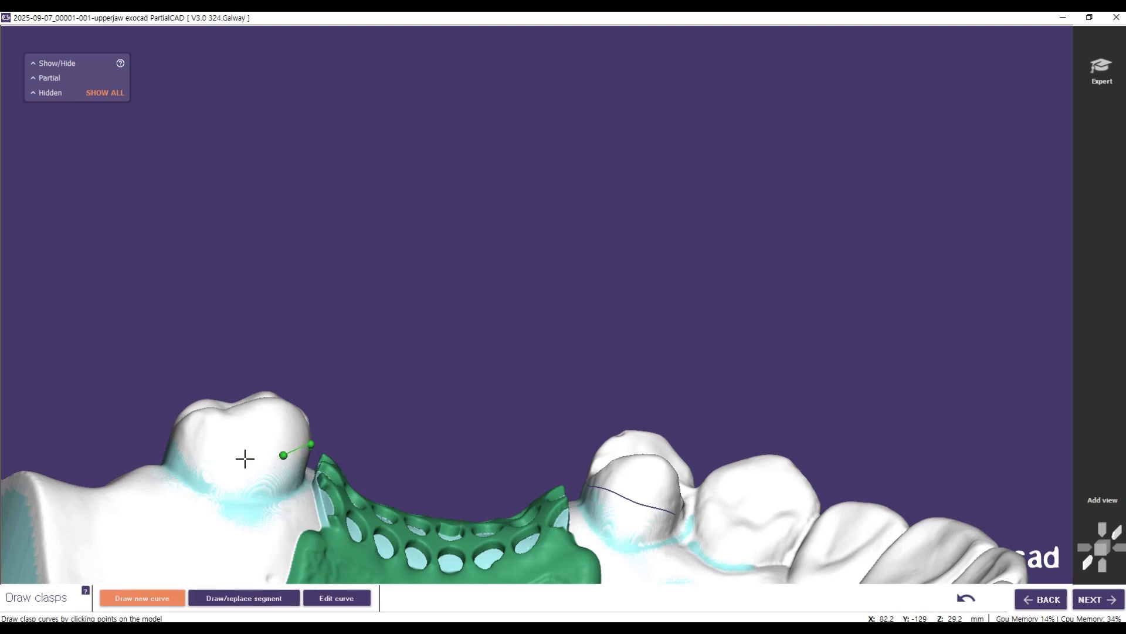
pyautogui.doubleClick(181, 449)
# Step: Draw a bar clasp curve from the buccal undercut of the premolar beside the free-end mesh, down over the gum and back onto that mesh
pyautogui.scroll(-4, 413, 547)
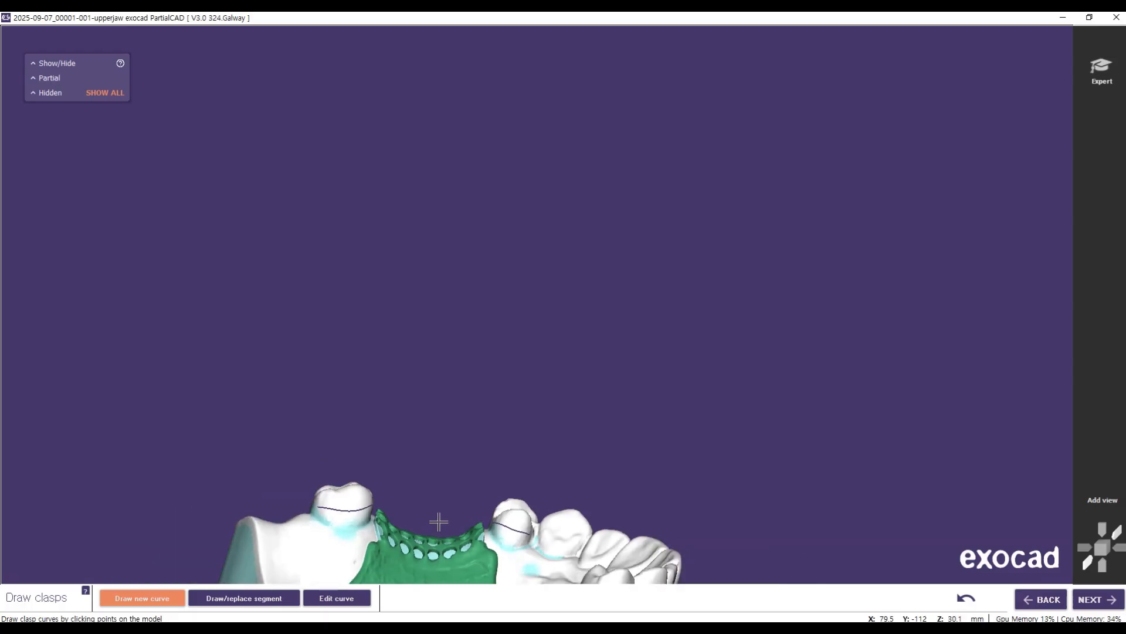
pyautogui.moveTo(711, 523); pyautogui.dragTo(739, 182, button='middle')
pyautogui.moveTo(688, 416); pyautogui.dragTo(654, 410, button='right')
pyautogui.scroll(5, 413, 384)
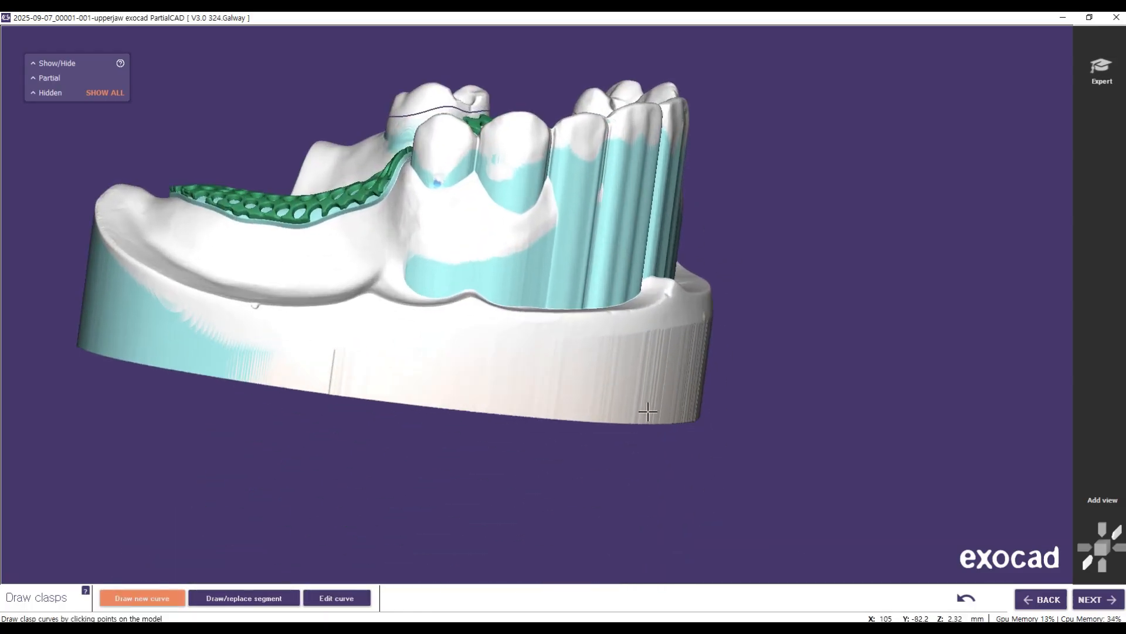
pyautogui.moveTo(340, 272); pyautogui.dragTo(408, 155, button='right')
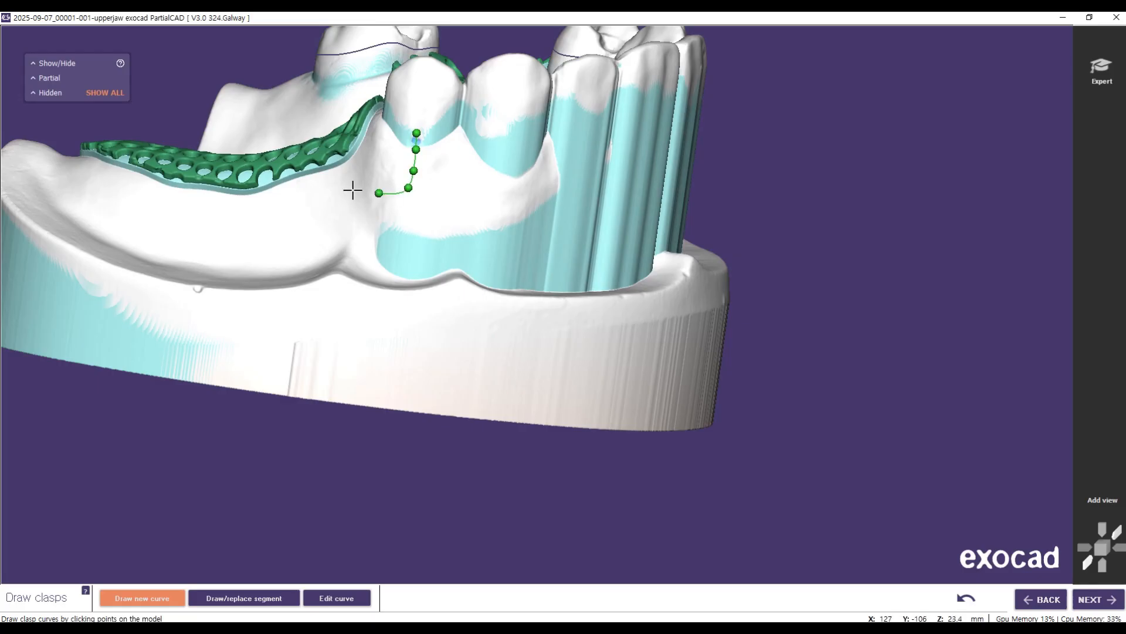
pyautogui.doubleClick(275, 170)
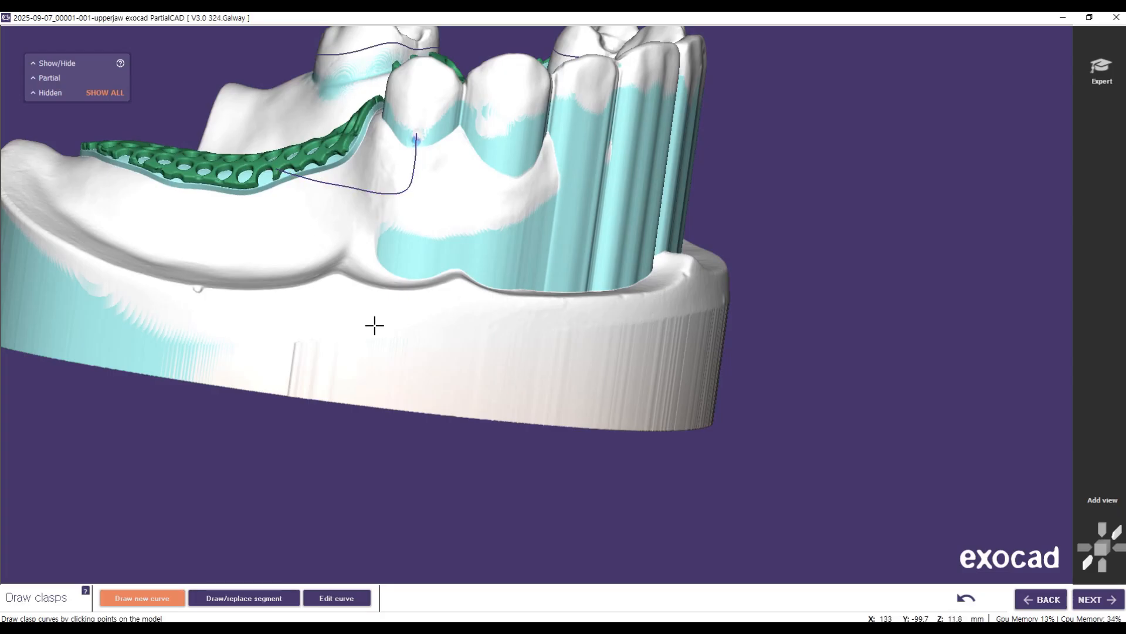
# Step: Adjust the bend of the bar clasp curve, check the molar's curve points and advance to applying the clasps
pyautogui.click(346, 604)
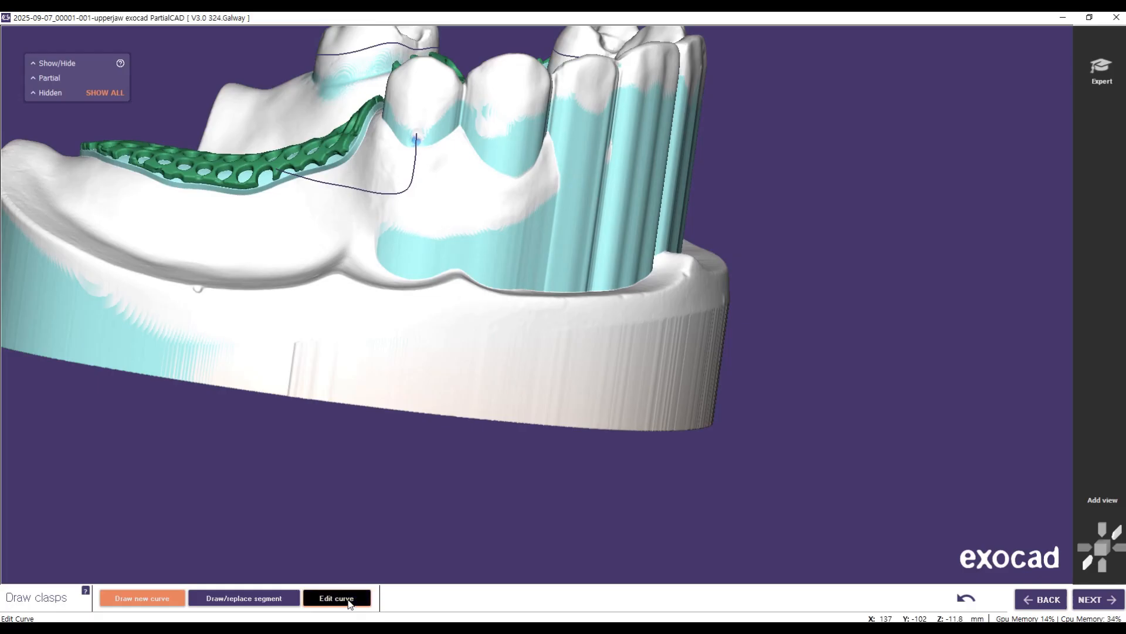
pyautogui.click(380, 194)
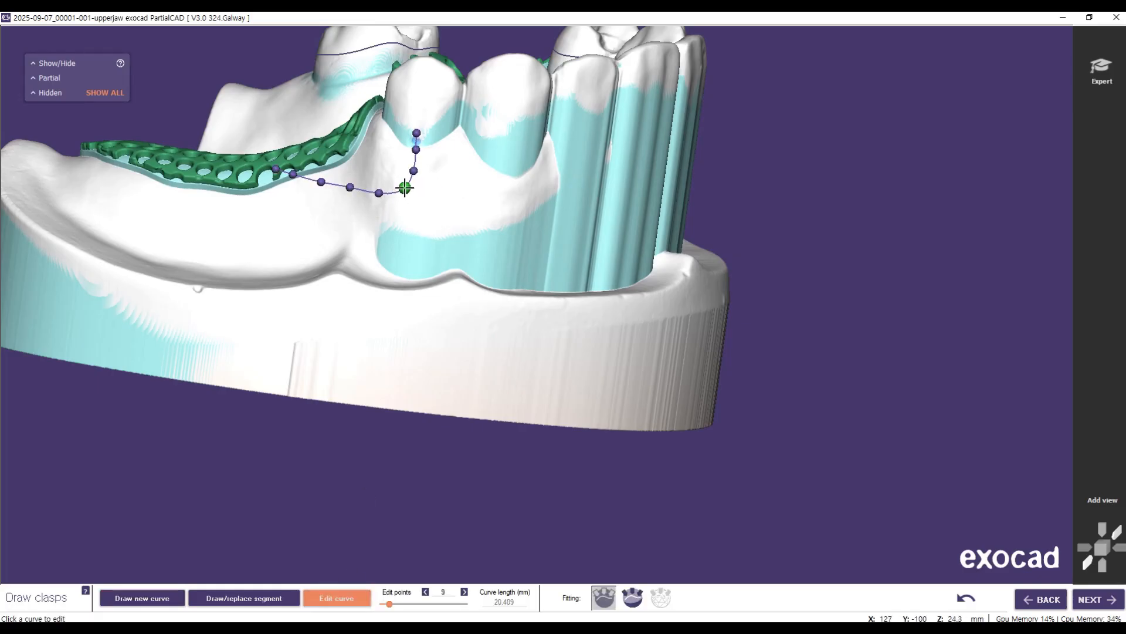
pyautogui.moveTo(234, 111); pyautogui.dragTo(241, 136, button='right')
pyautogui.moveTo(746, 199); pyautogui.dragTo(829, 390, button='middle')
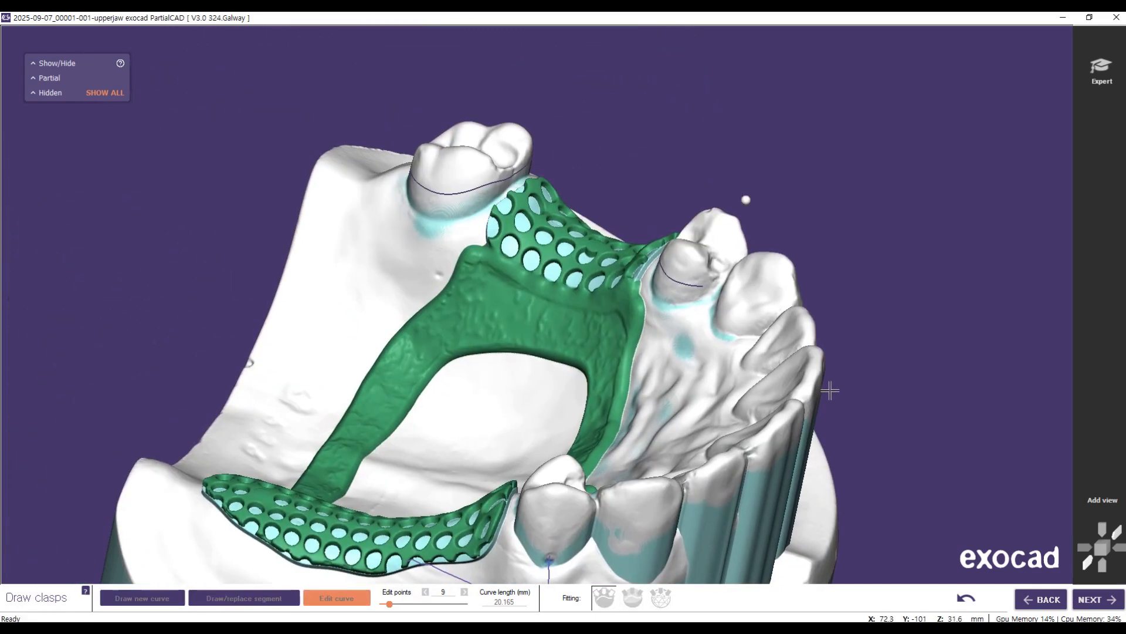
pyautogui.click(484, 185)
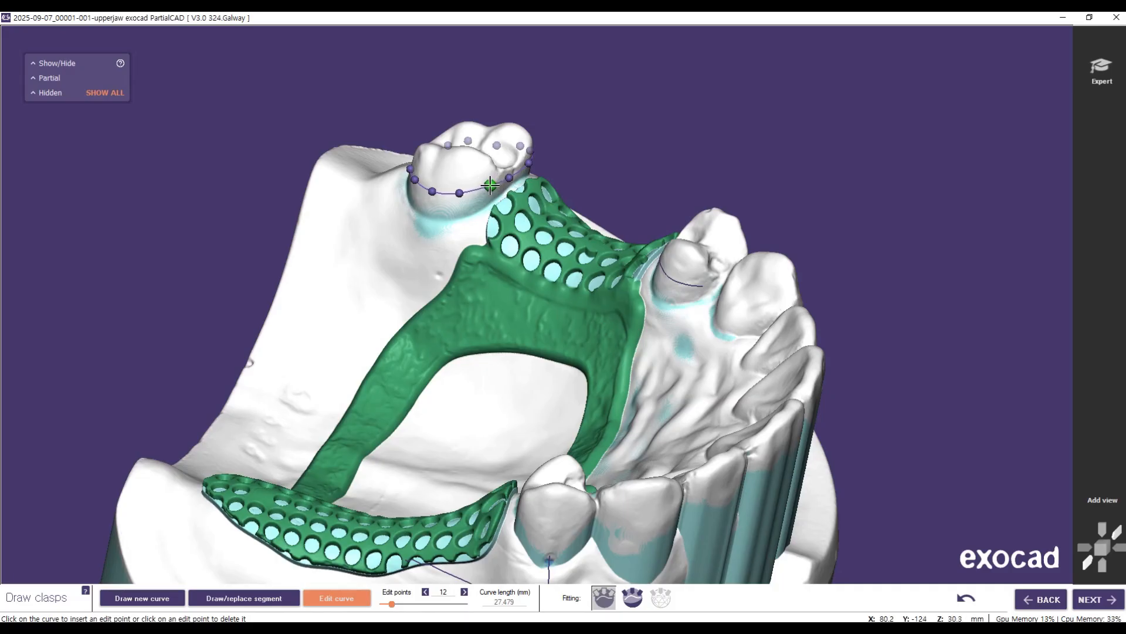
pyautogui.click(1091, 600)
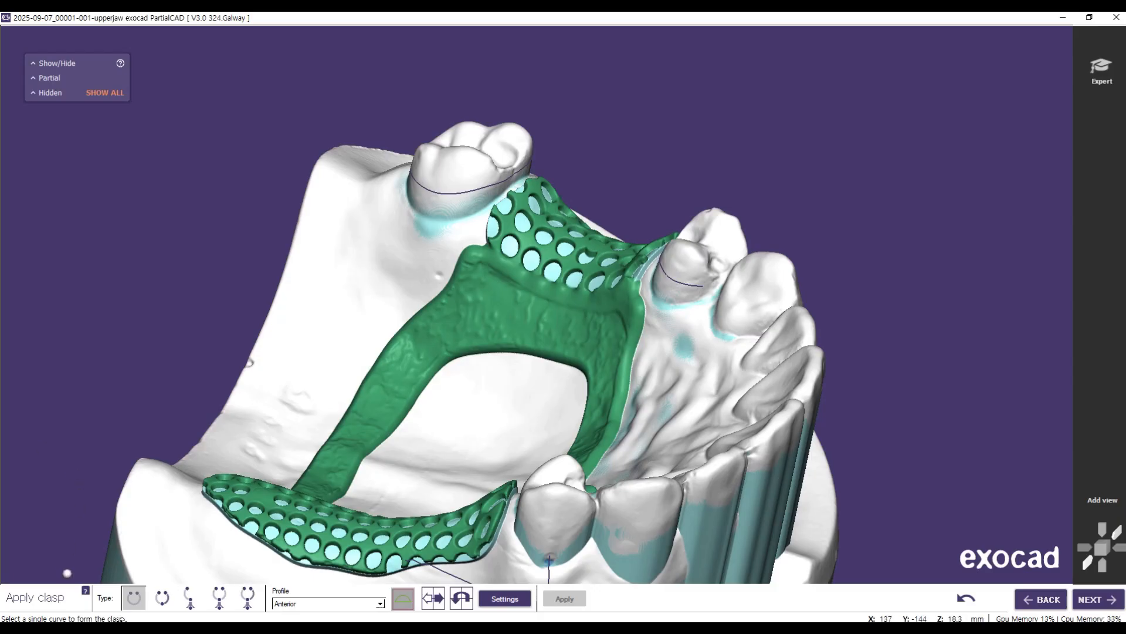
# Step: Preview a clasp of the first type with the Anterior profile on the curve of the premolar in front of the tooth-bounded mesh
pyautogui.moveTo(174, 443); pyautogui.dragTo(190, 373, button='right')
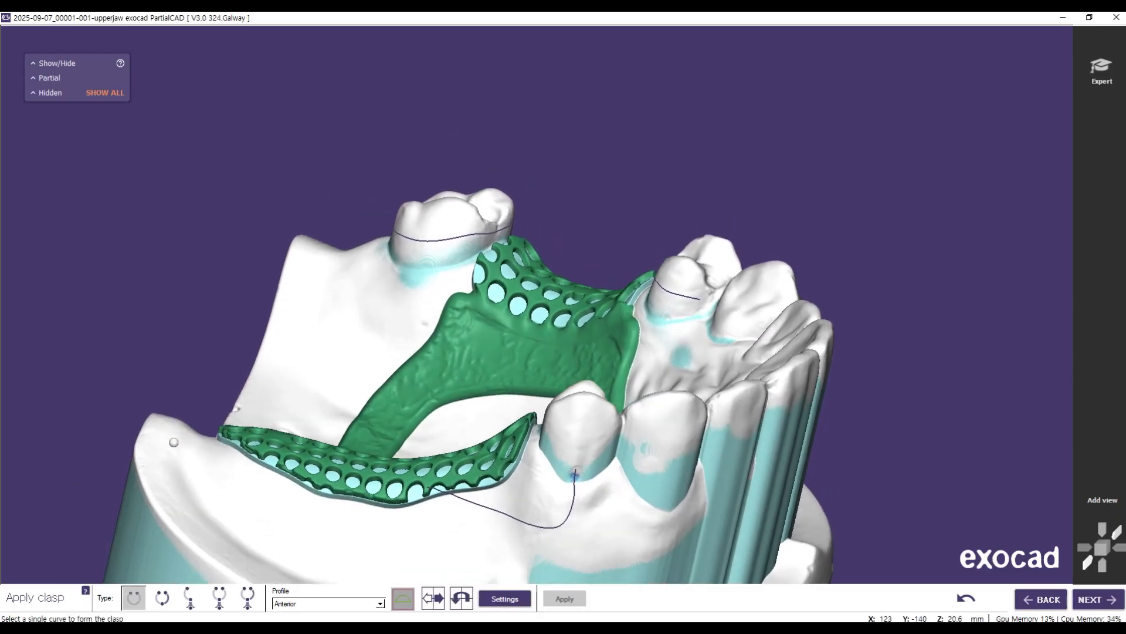
pyautogui.click(126, 598)
pyautogui.moveTo(879, 435); pyautogui.dragTo(847, 430, button='right')
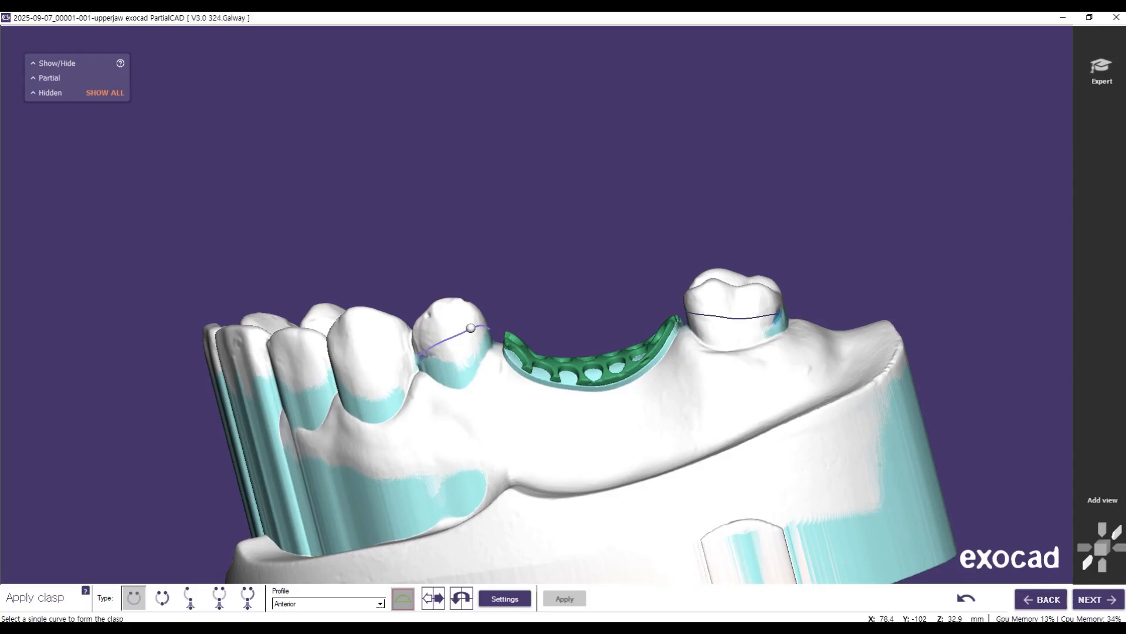
pyautogui.click(482, 327)
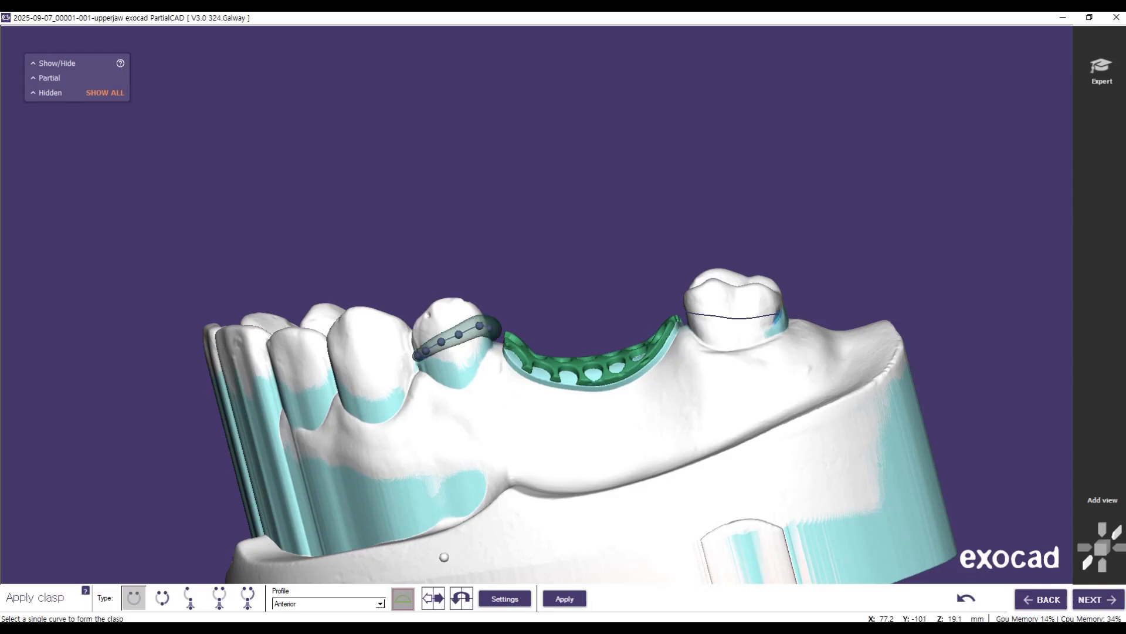
pyautogui.moveTo(452, 385); pyautogui.dragTo(434, 415, button='right')
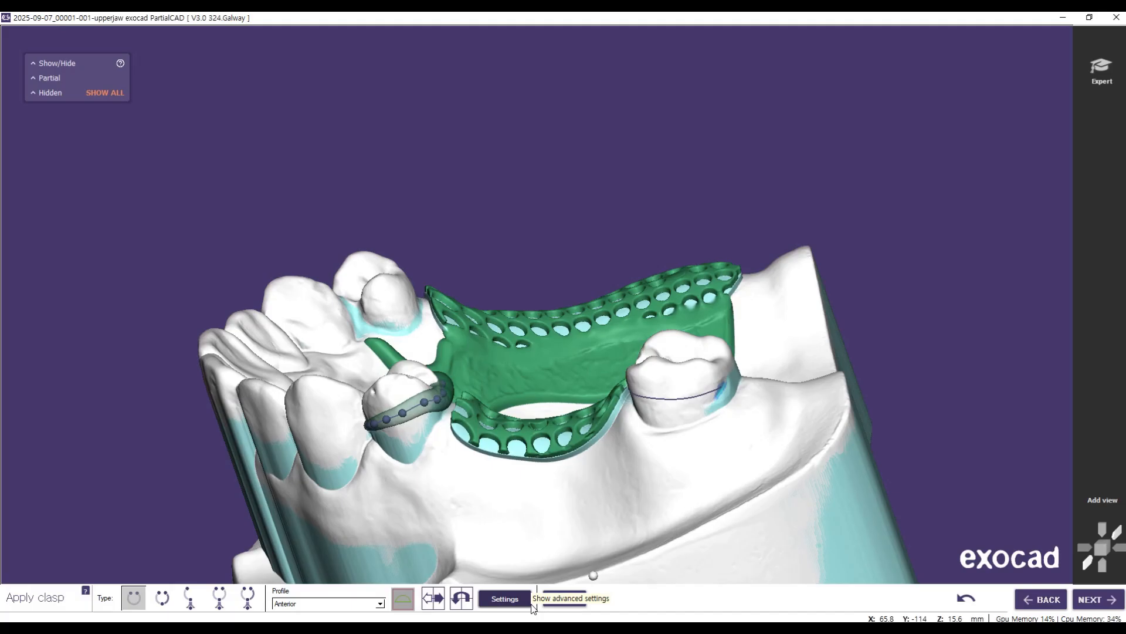
# Step: Set this premolar clasp's taper end widths to 1.374 mm and 1.717 mm in the advanced settings and apply the clasp
pyautogui.click(498, 599)
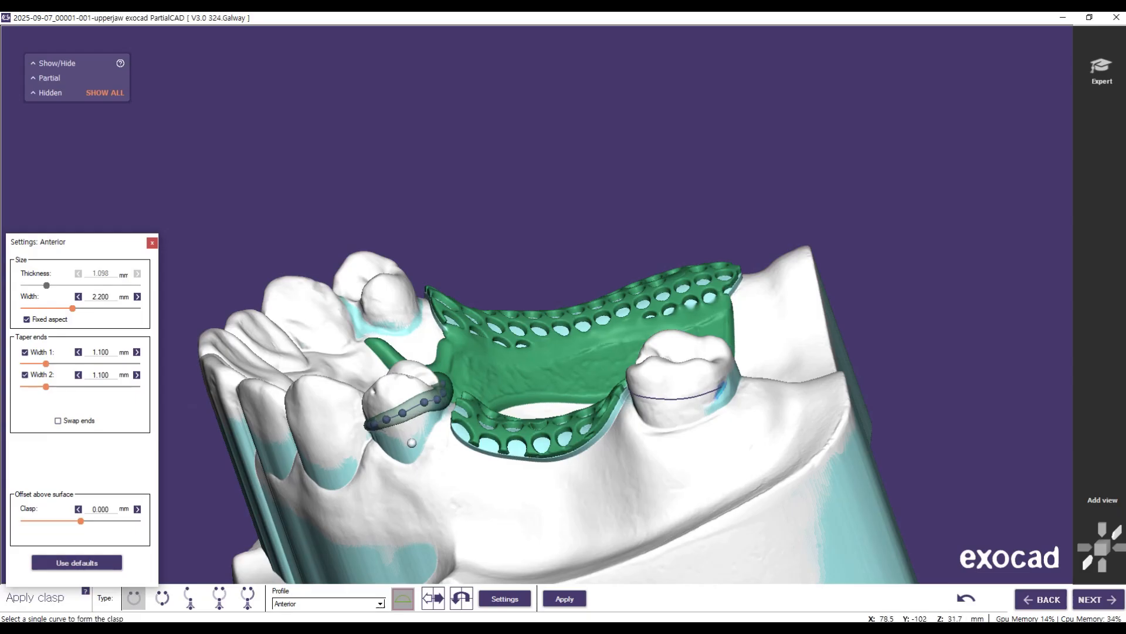
pyautogui.moveTo(407, 462)
pyautogui.mouseDown(button='right')
pyautogui.moveTo(410, 552)
pyautogui.moveTo(402, 475)
pyautogui.mouseUp(button='right')
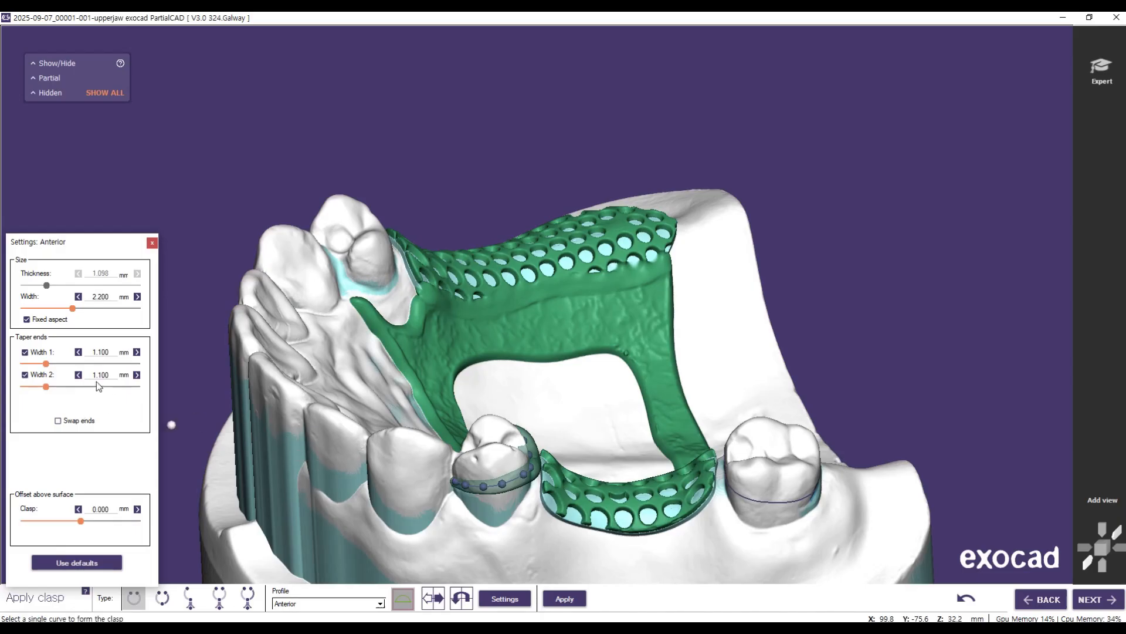
pyautogui.moveTo(46, 363); pyautogui.dragTo(41, 364)
pyautogui.moveTo(306, 493); pyautogui.dragTo(306, 477, button='right')
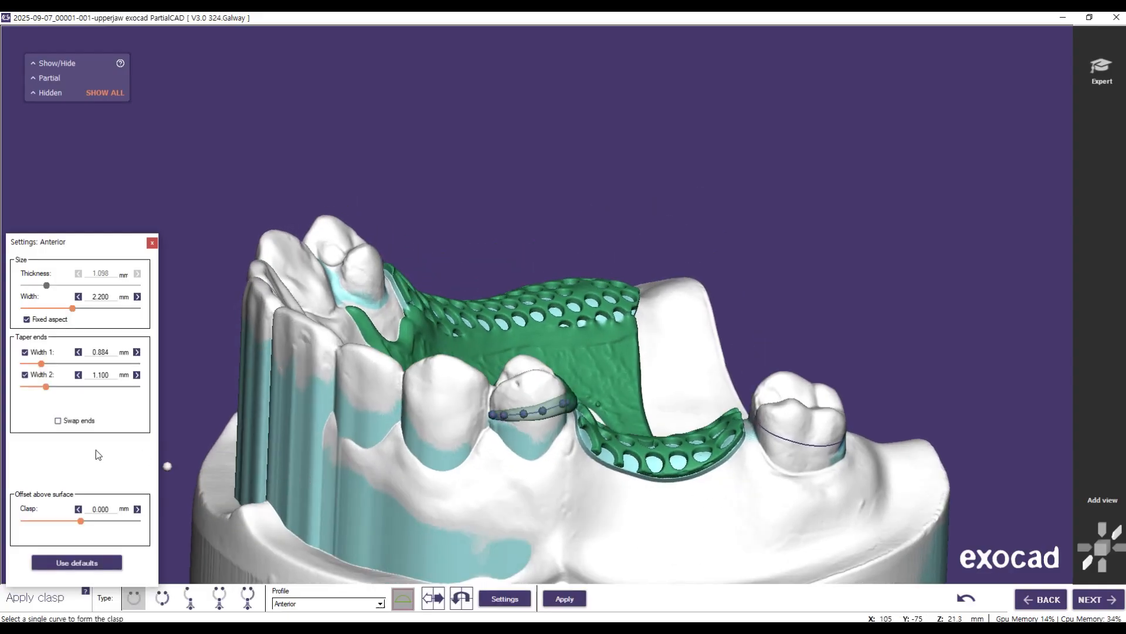
pyautogui.click(52, 364)
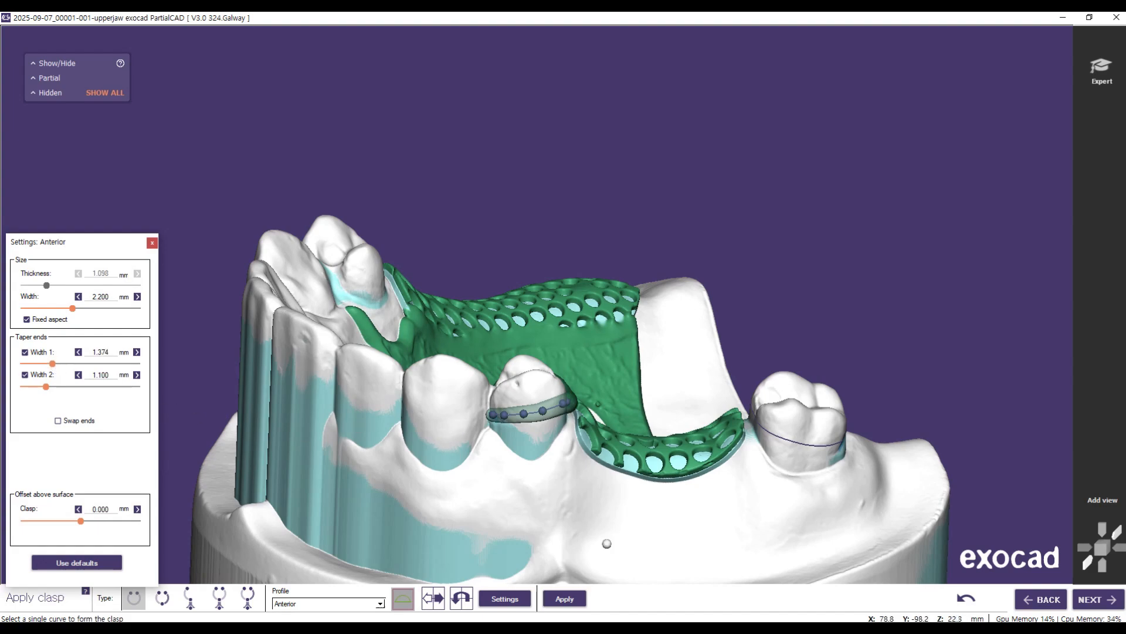
pyautogui.moveTo(601, 531); pyautogui.dragTo(717, 392, button='right')
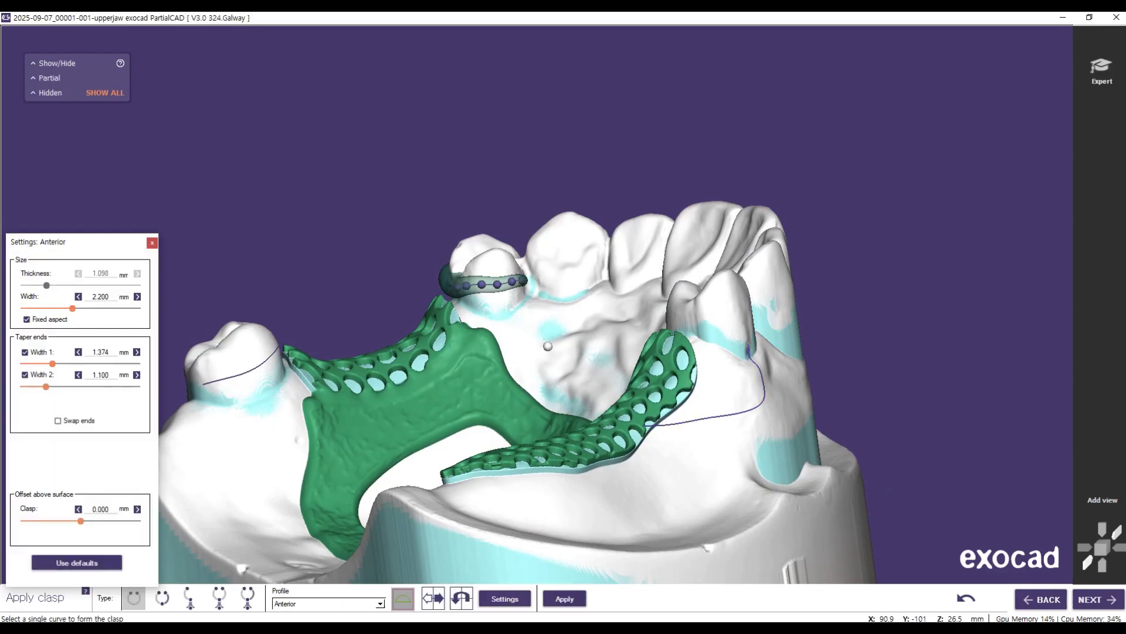
pyautogui.moveTo(46, 387); pyautogui.dragTo(63, 390)
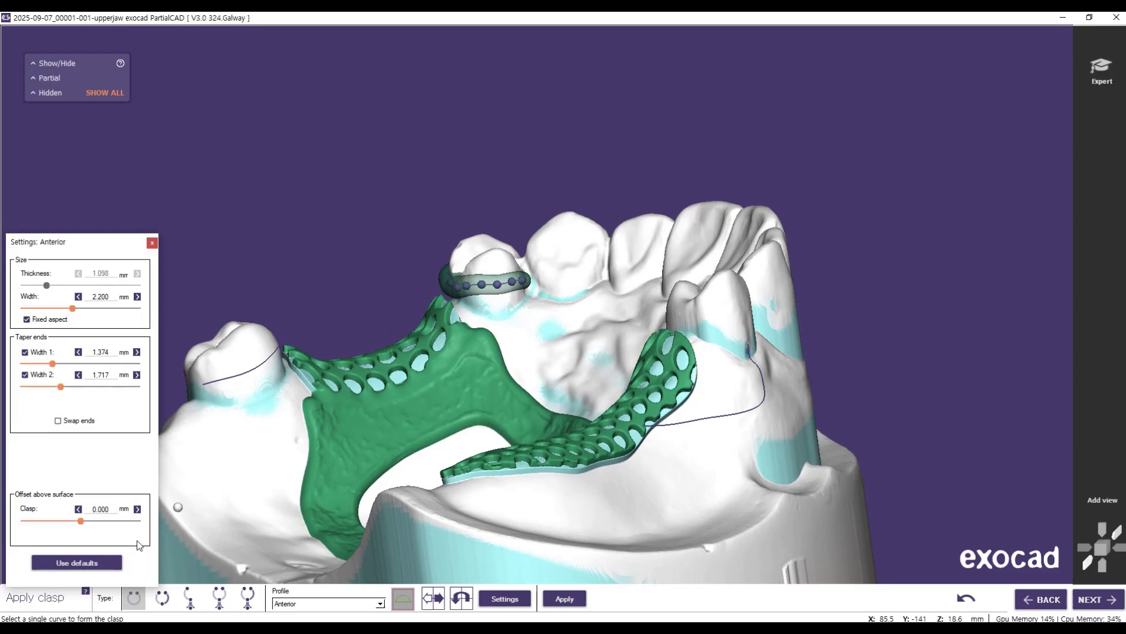
pyautogui.click(580, 603)
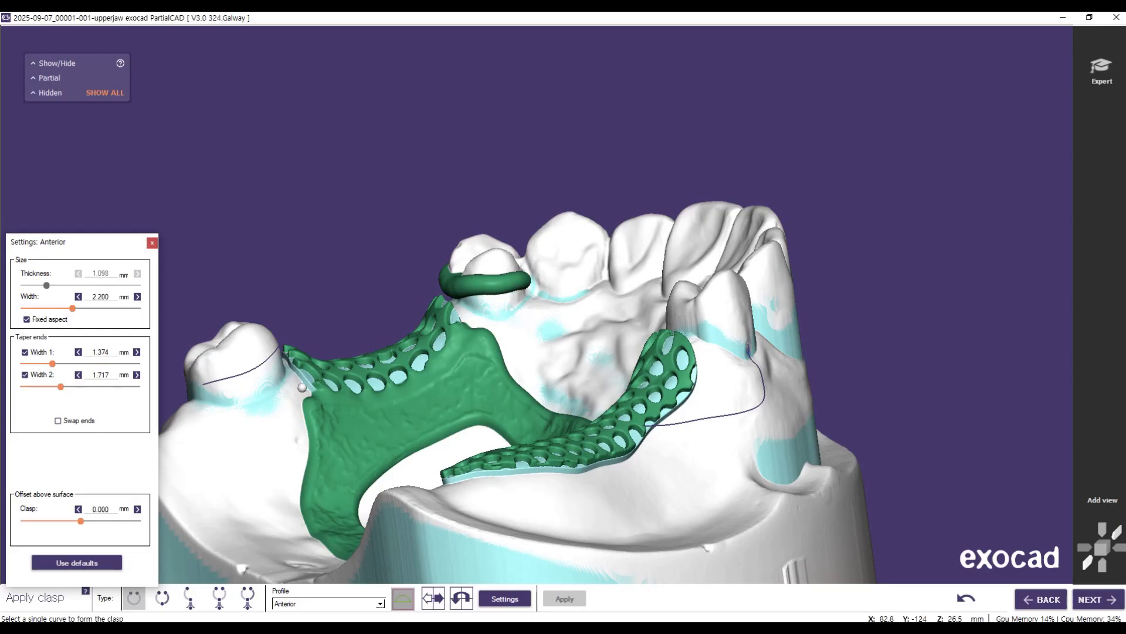
# Step: Apply a clasp with the same Anterior profile settings to the molar's curve
pyautogui.moveTo(263, 411); pyautogui.dragTo(343, 410, button='right')
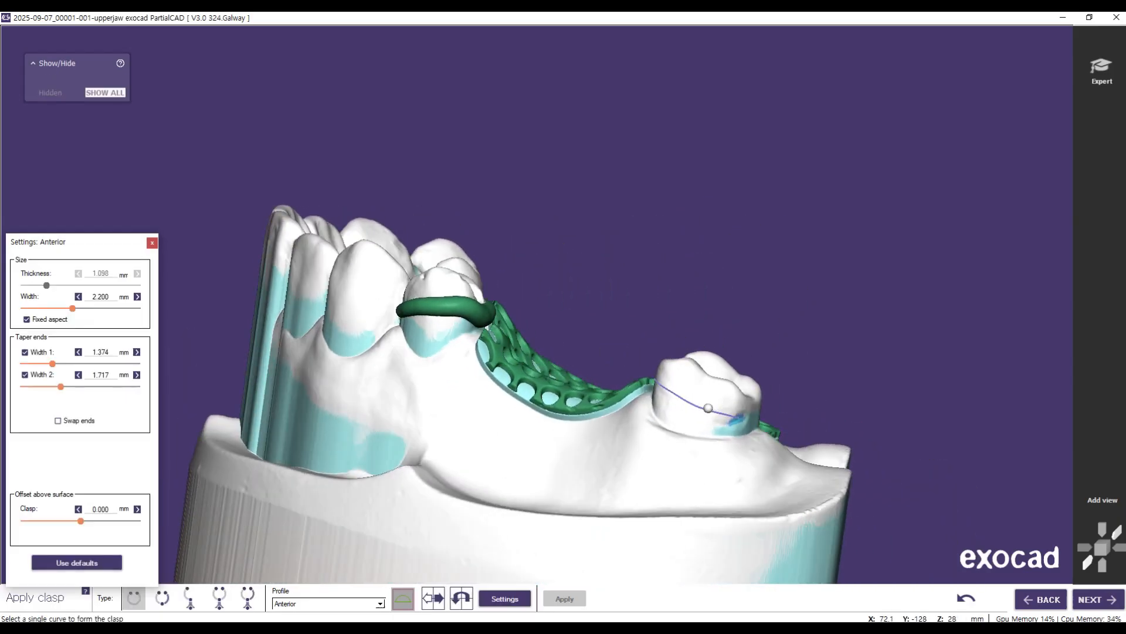
pyautogui.click(708, 407)
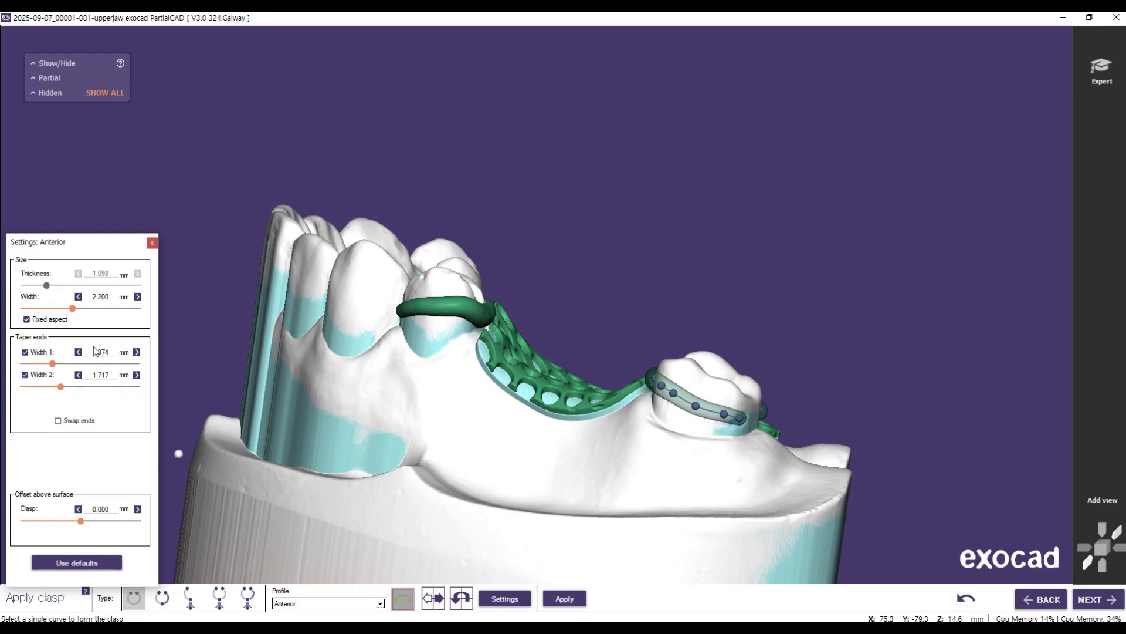
pyautogui.click(565, 599)
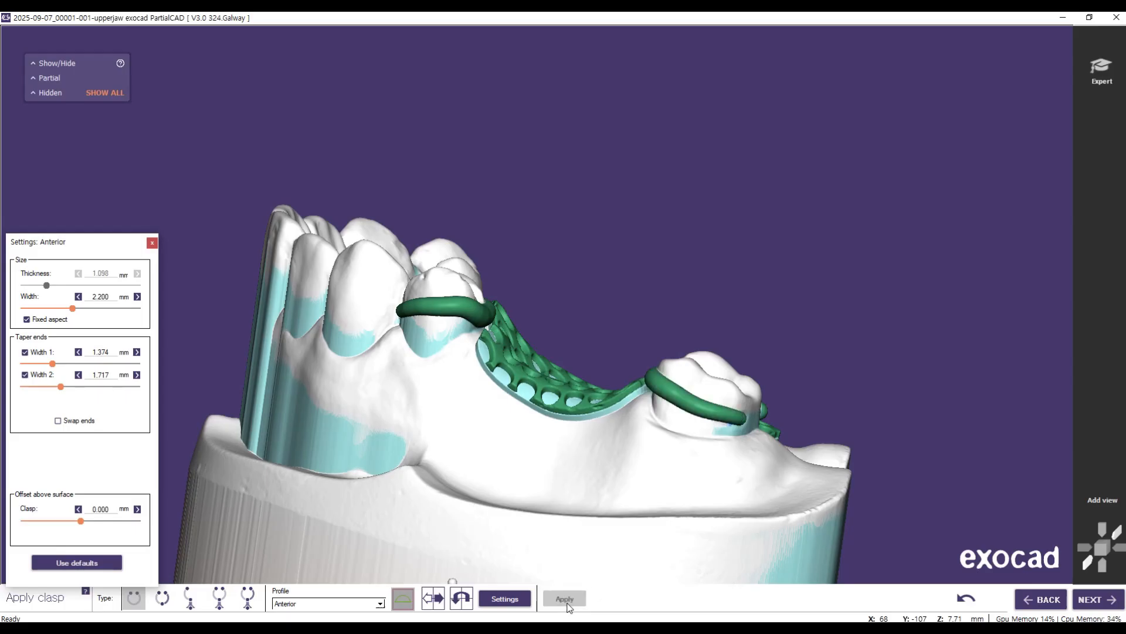
# Step: Set the taper end widths to 1.774 mm and 2.207 mm for the bar clasp beside the free-end mesh and apply it
pyautogui.moveTo(592, 522)
pyautogui.mouseDown(button='right')
pyautogui.moveTo(263, 521)
pyautogui.moveTo(585, 520)
pyautogui.mouseUp(button='right')
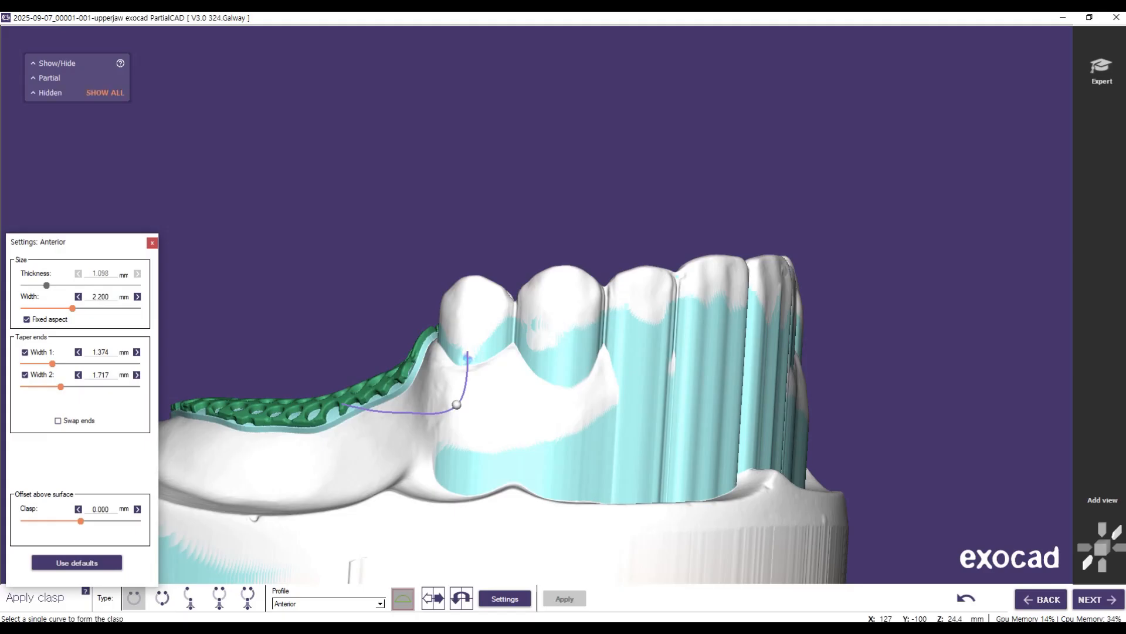
pyautogui.click(457, 404)
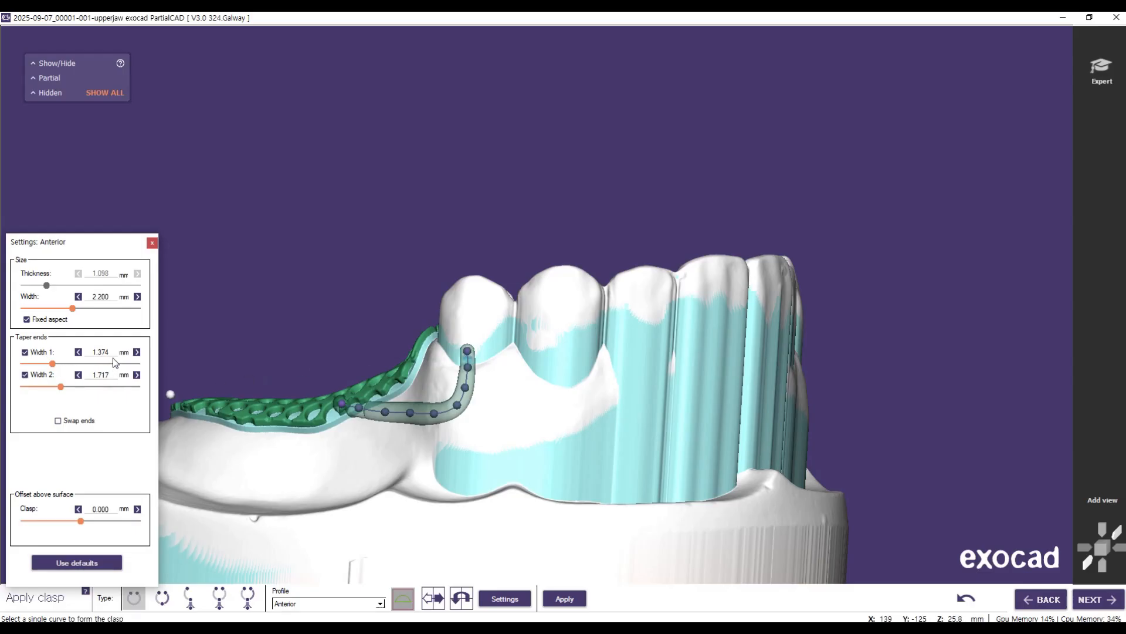
pyautogui.click(136, 352)
pyautogui.click(136, 352)
pyautogui.click(137, 352)
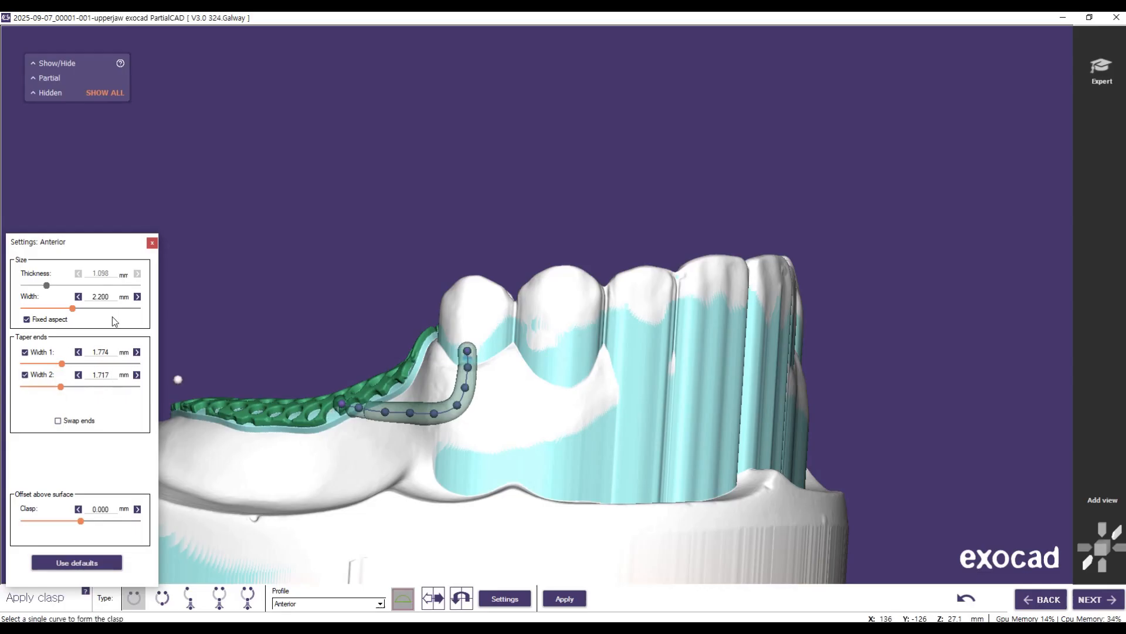
pyautogui.moveTo(110, 374); pyautogui.dragTo(89, 376)
pyautogui.write('2.2')
pyautogui.click(118, 397)
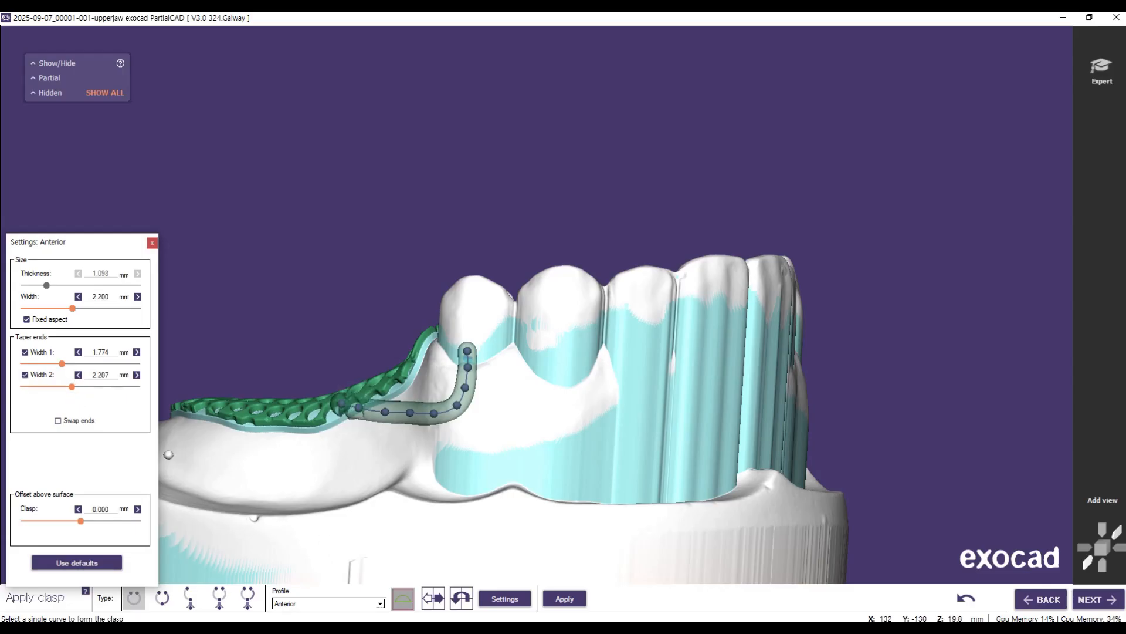
pyautogui.click(562, 598)
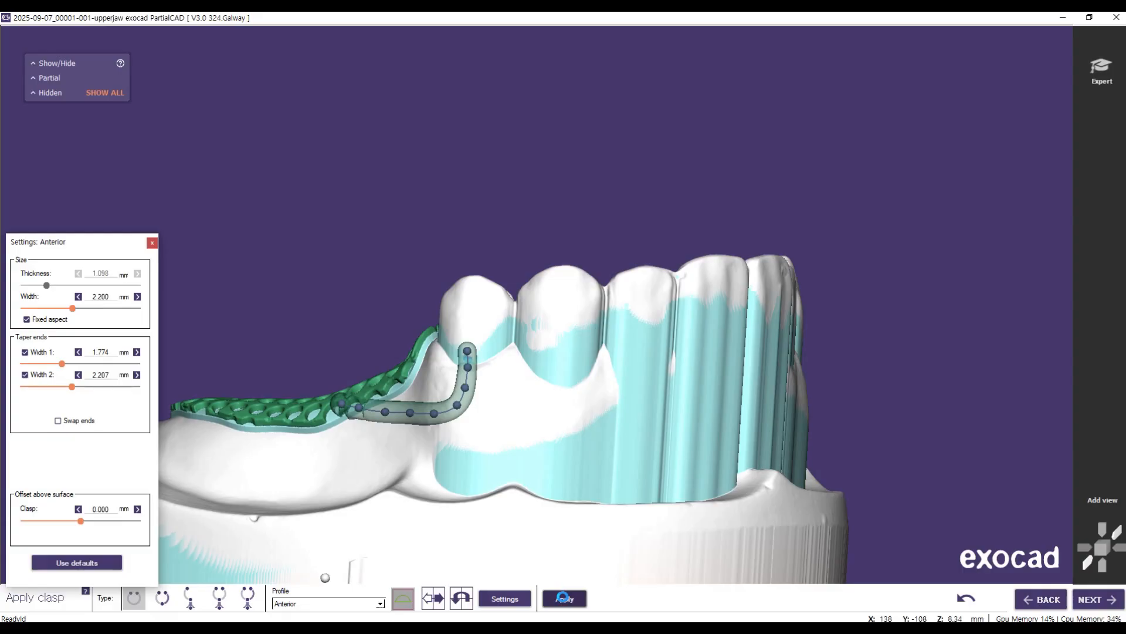
# Step: Close the clasp's advanced settings and continue from clasp creation to the wax fill-in stage
pyautogui.moveTo(308, 498); pyautogui.dragTo(461, 597, button='right')
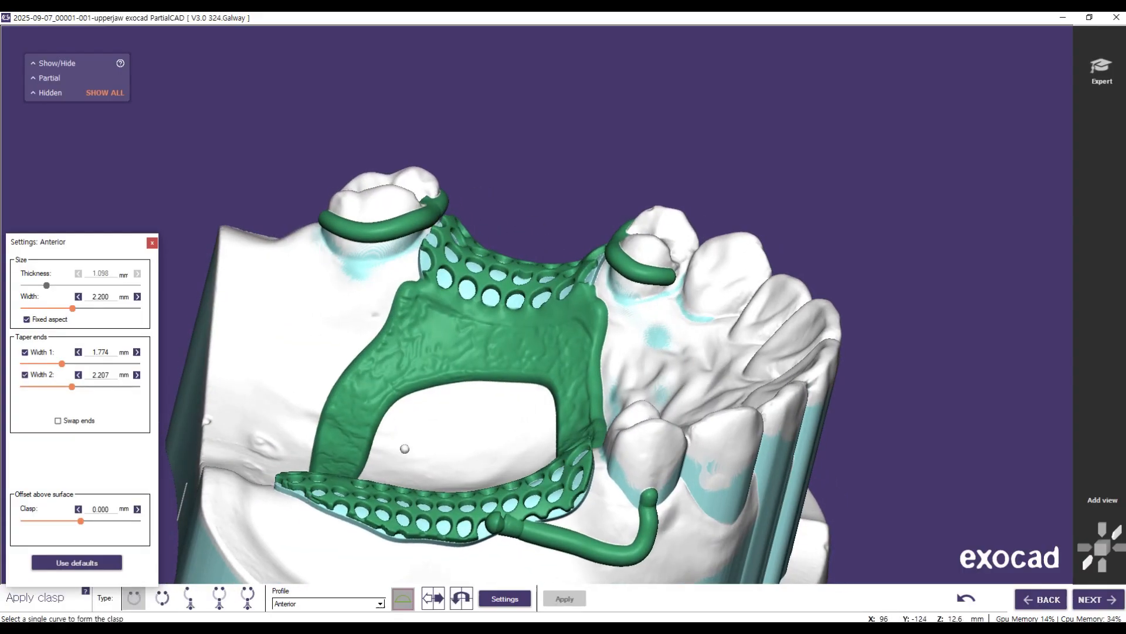
pyautogui.click(152, 243)
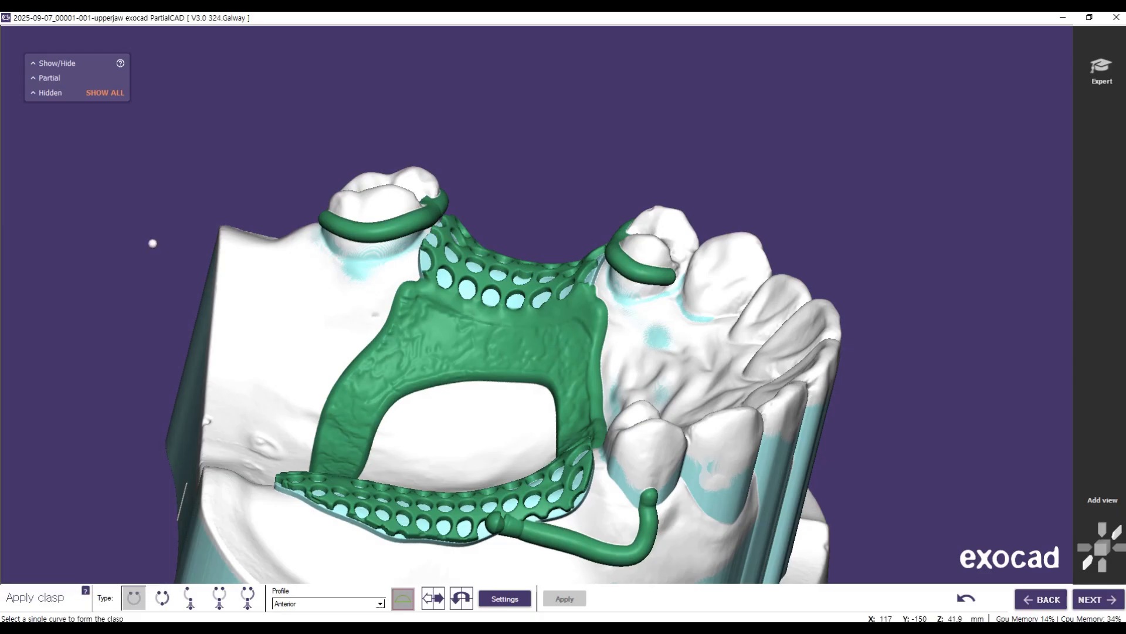
pyautogui.click(1096, 599)
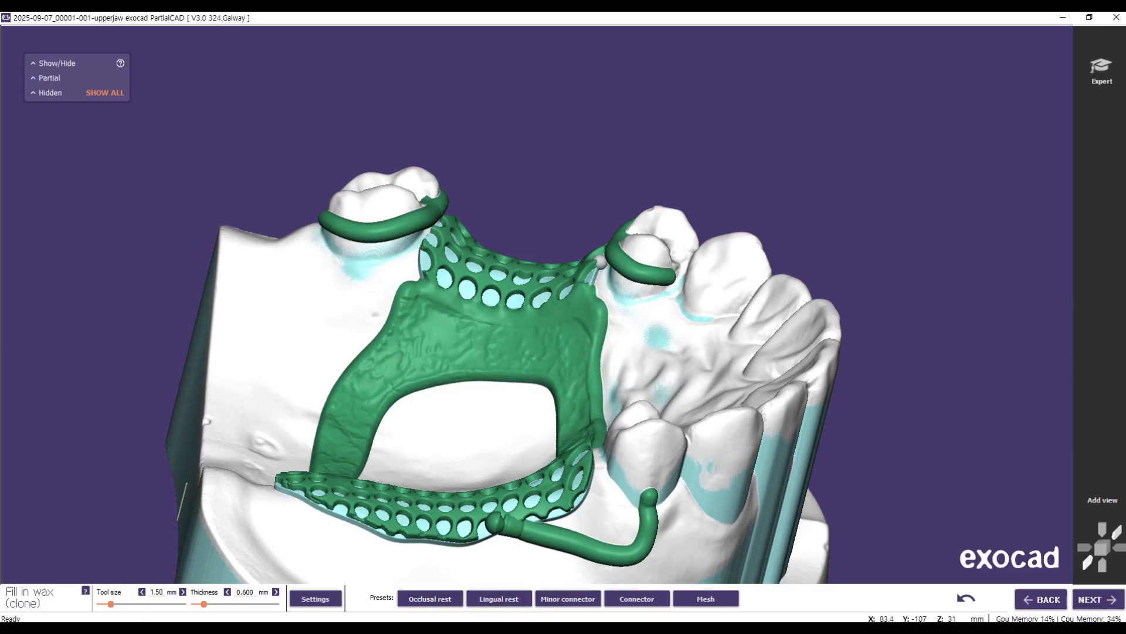
# Step: Set the wax tool size to 3.15 mm and build an occlusal rest on the premolar in front of the tooth-bounded mesh
pyautogui.scroll(3, 600, 263)
pyautogui.rightClick(707, 388)
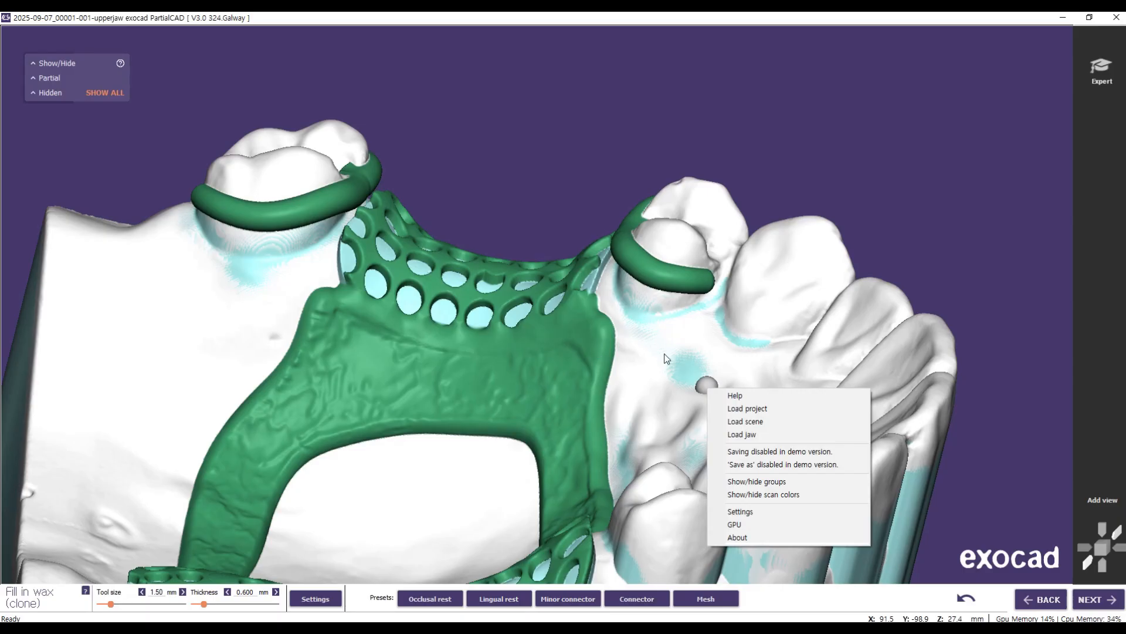
pyautogui.moveTo(870, 204); pyautogui.dragTo(866, 317, button='right')
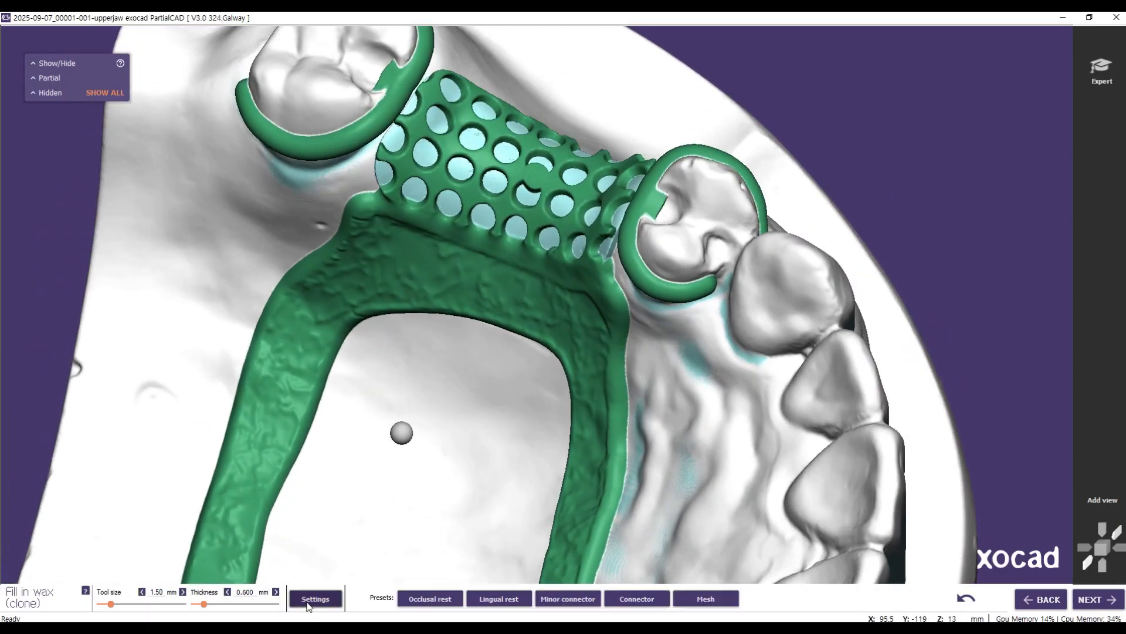
pyautogui.moveTo(111, 603); pyautogui.dragTo(125, 603)
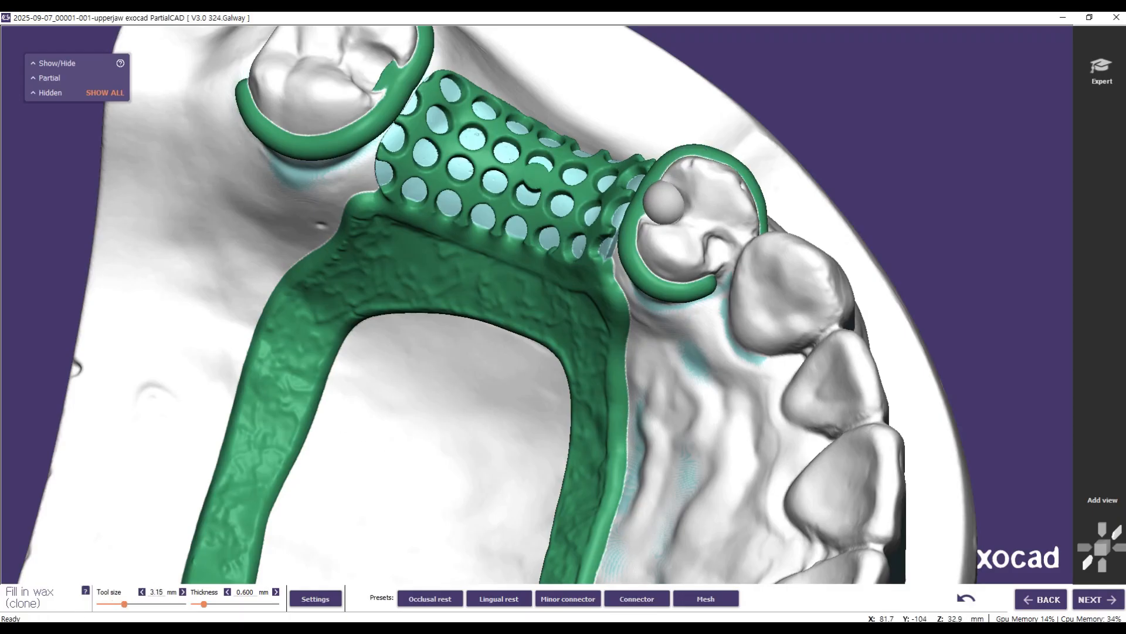
pyautogui.click(665, 199)
pyautogui.moveTo(676, 245); pyautogui.dragTo(619, 293, button='right')
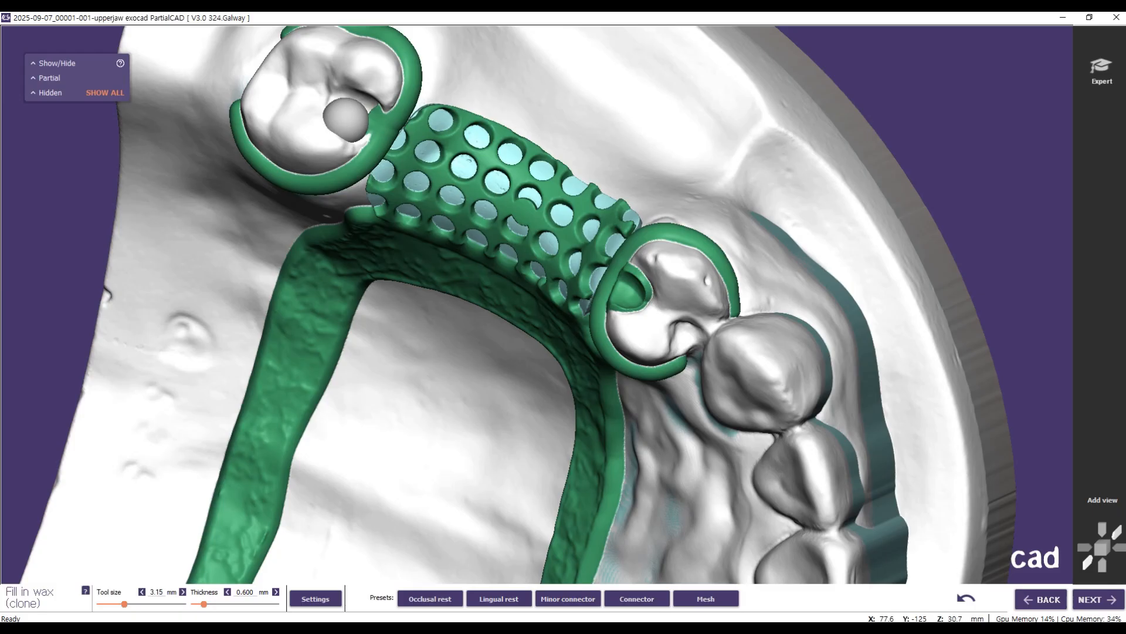
# Step: Build wax occlusal rests on the molar behind the tooth-bounded mesh and on the premolar in front of the free-end mesh
pyautogui.moveTo(357, 110); pyautogui.dragTo(362, 126)
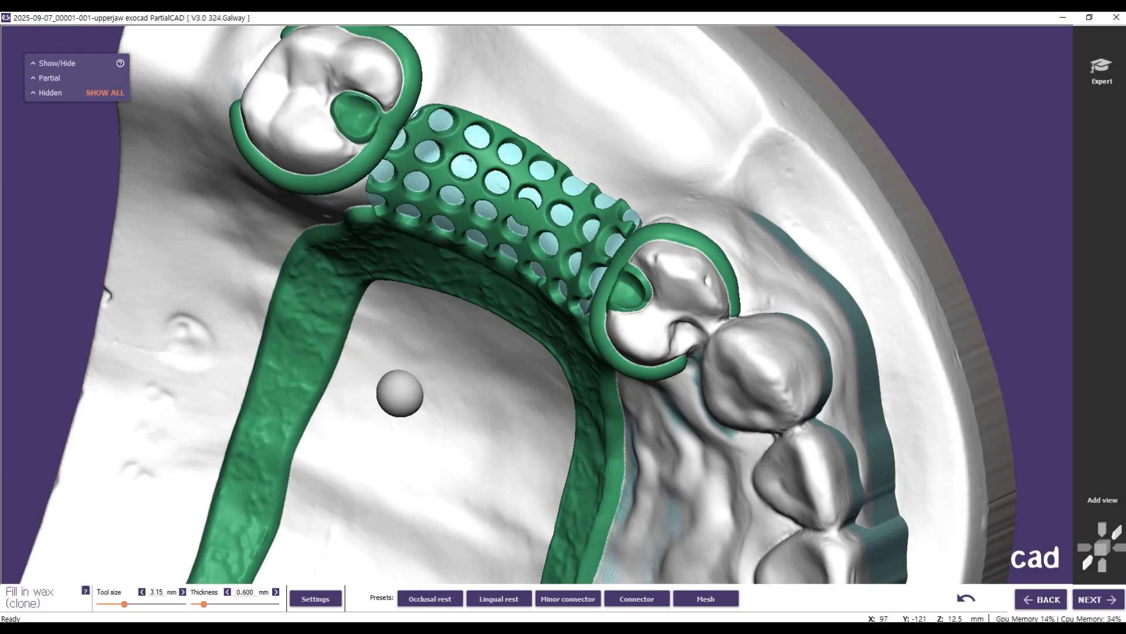
pyautogui.scroll(-5, 460, 468)
pyautogui.moveTo(414, 564); pyautogui.dragTo(698, 314, button='right')
pyautogui.scroll(3, 508, 341)
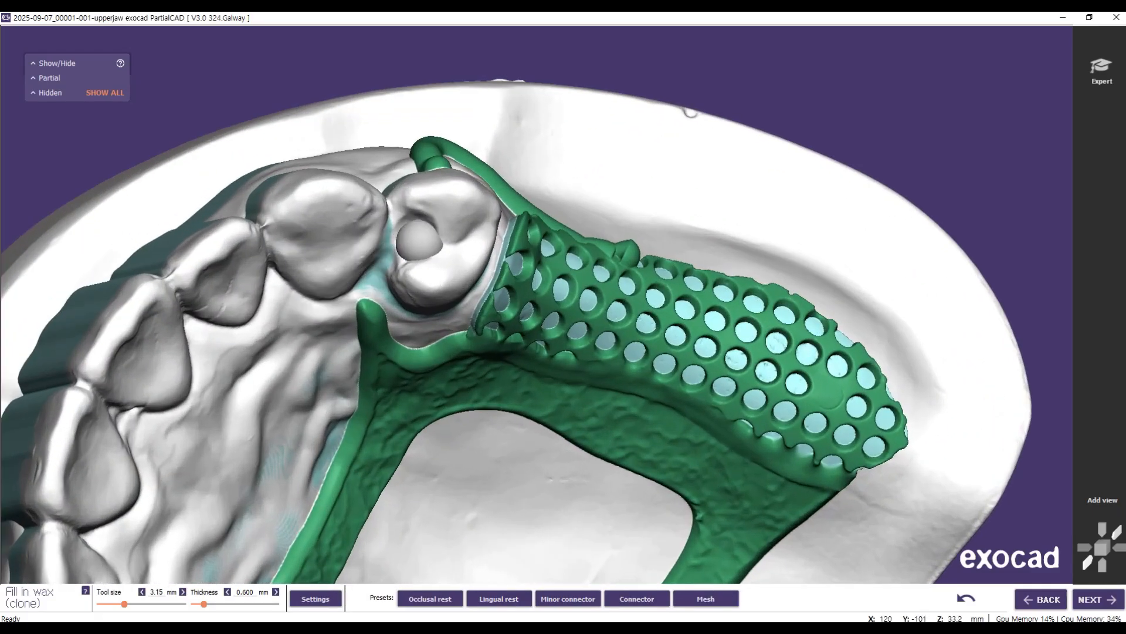
pyautogui.moveTo(415, 231); pyautogui.dragTo(410, 240)
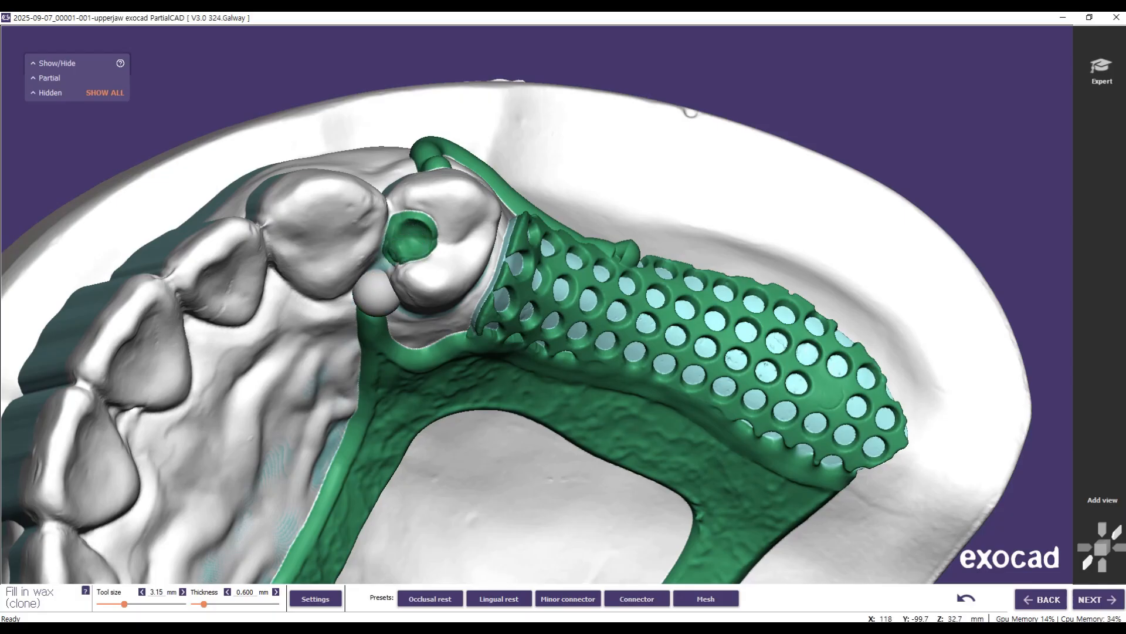
# Step: Load the Minor connector preset with 1.200 mm thickness and set the wax tool size to 2.40 mm
pyautogui.scroll(-3, 529, 524)
pyautogui.moveTo(486, 484); pyautogui.dragTo(466, 457, button='right')
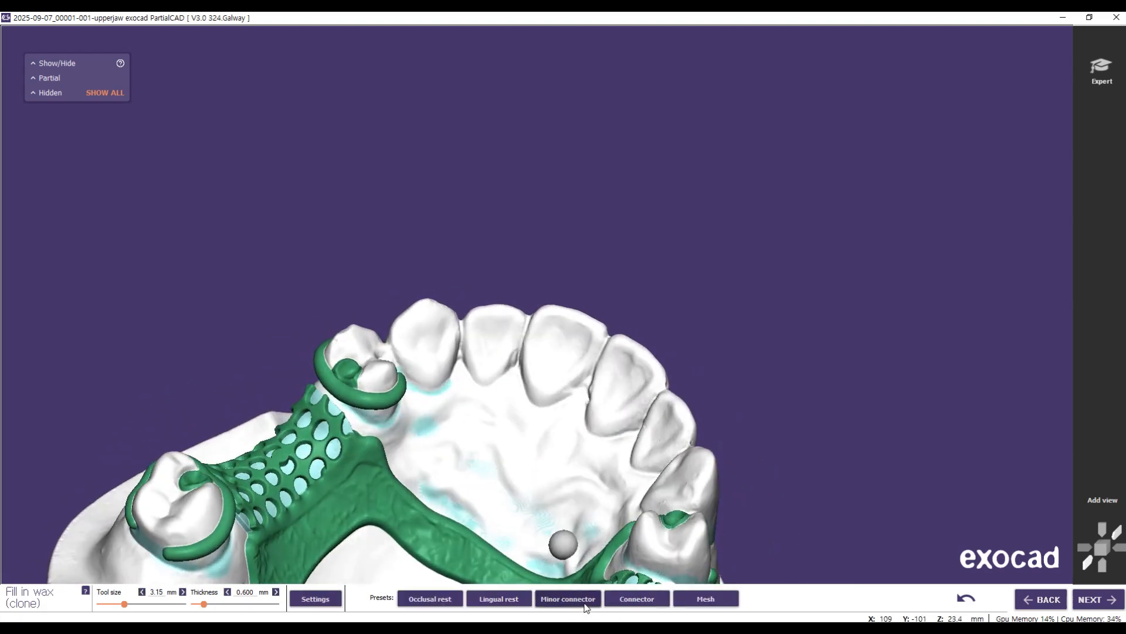
pyautogui.click(582, 604)
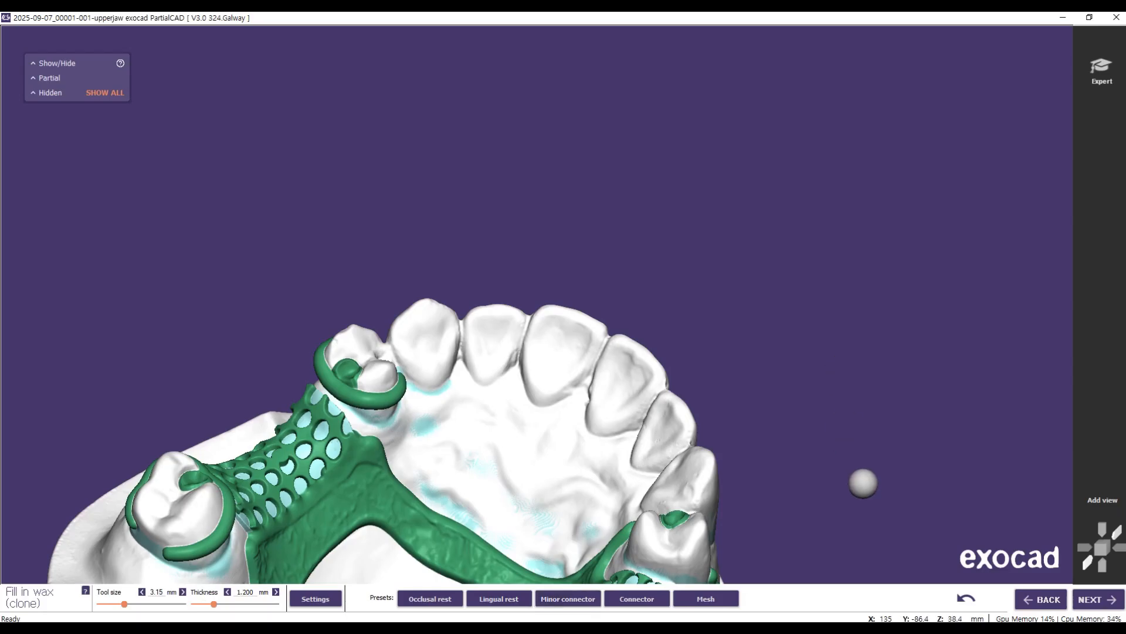
pyautogui.moveTo(863, 483); pyautogui.dragTo(949, 231, button='middle')
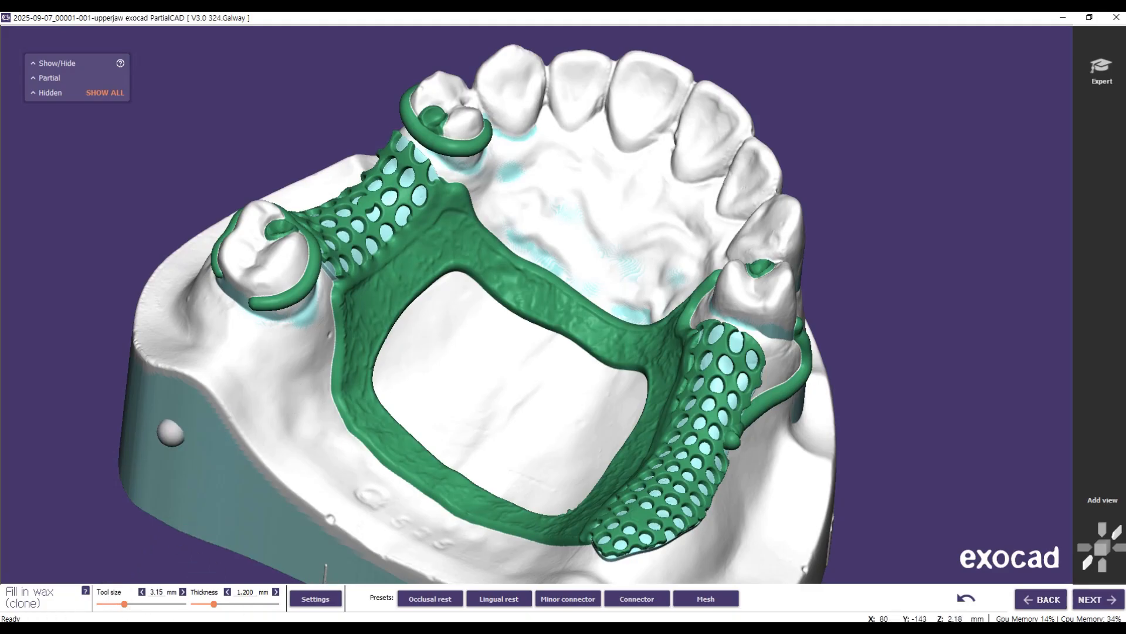
pyautogui.moveTo(125, 608); pyautogui.dragTo(119, 607)
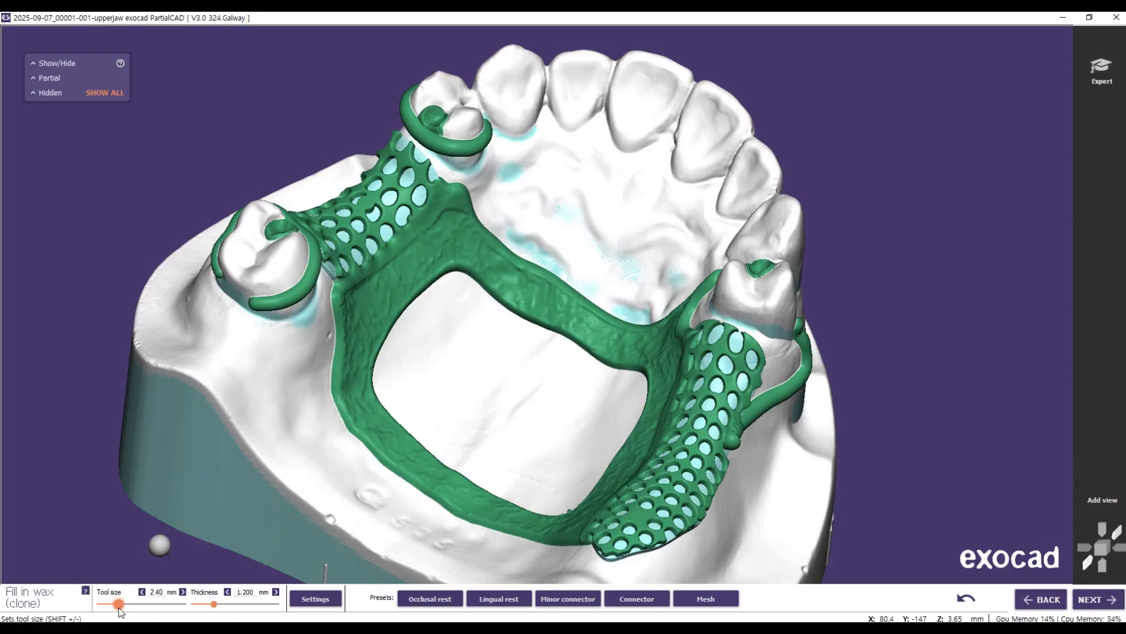
pyautogui.moveTo(470, 463); pyautogui.dragTo(502, 502, button='right')
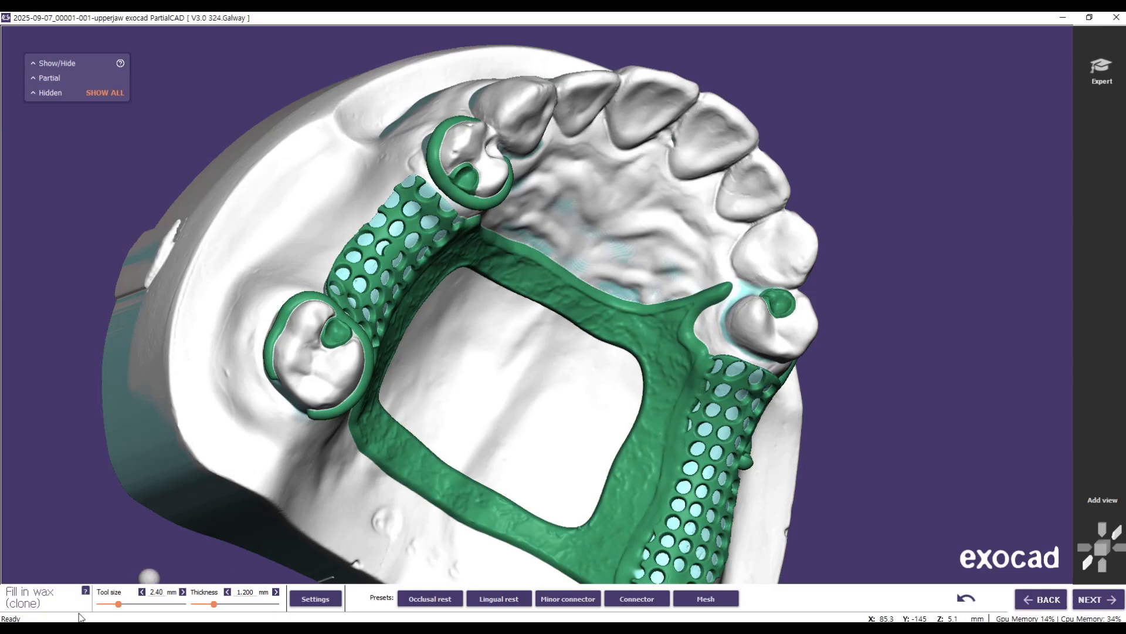
pyautogui.click(124, 604)
pyautogui.click(118, 604)
pyautogui.click(182, 592)
pyautogui.click(143, 593)
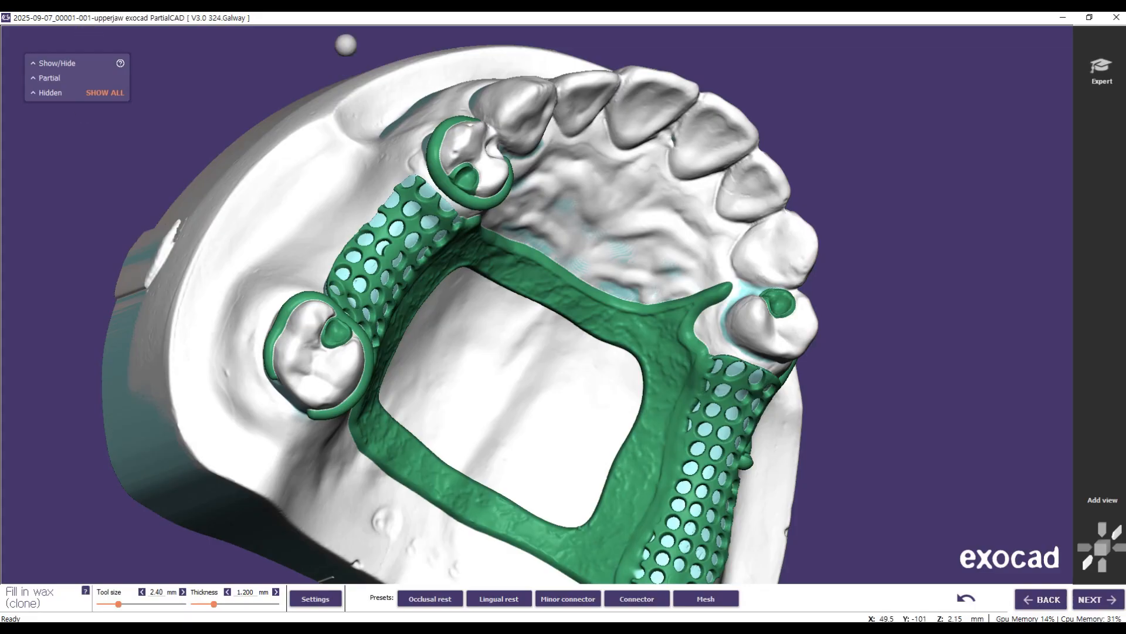
# Step: Fill in wax between the major connector's tip and the occlusal rest on the premolar beside the free-end mesh
pyautogui.moveTo(759, 286); pyautogui.dragTo(760, 303, button='right')
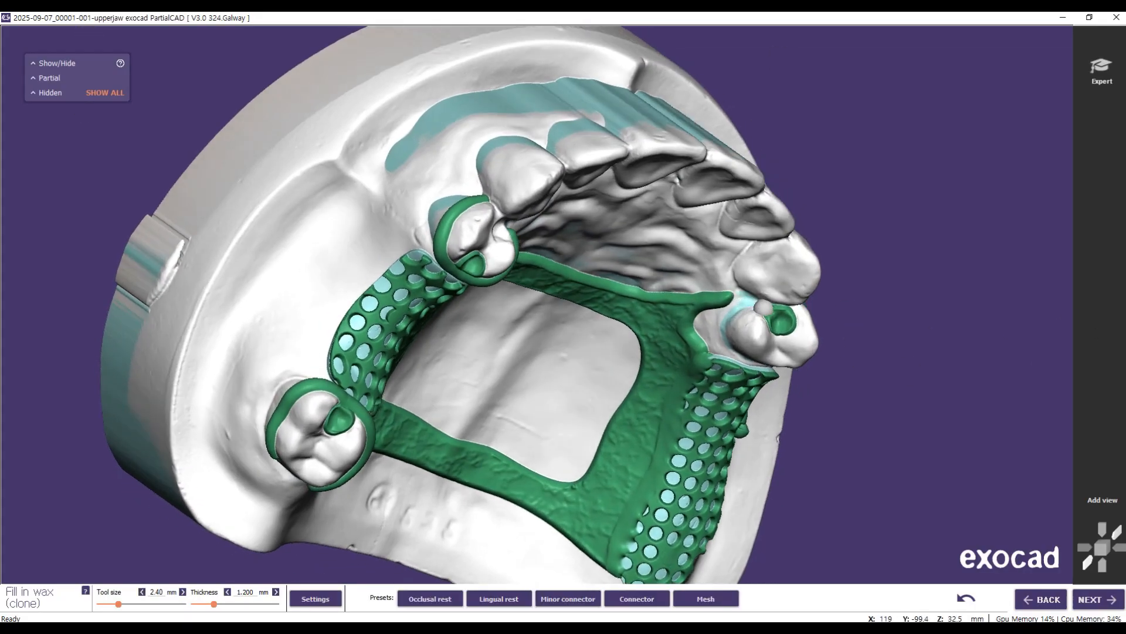
pyautogui.moveTo(763, 306); pyautogui.dragTo(728, 300)
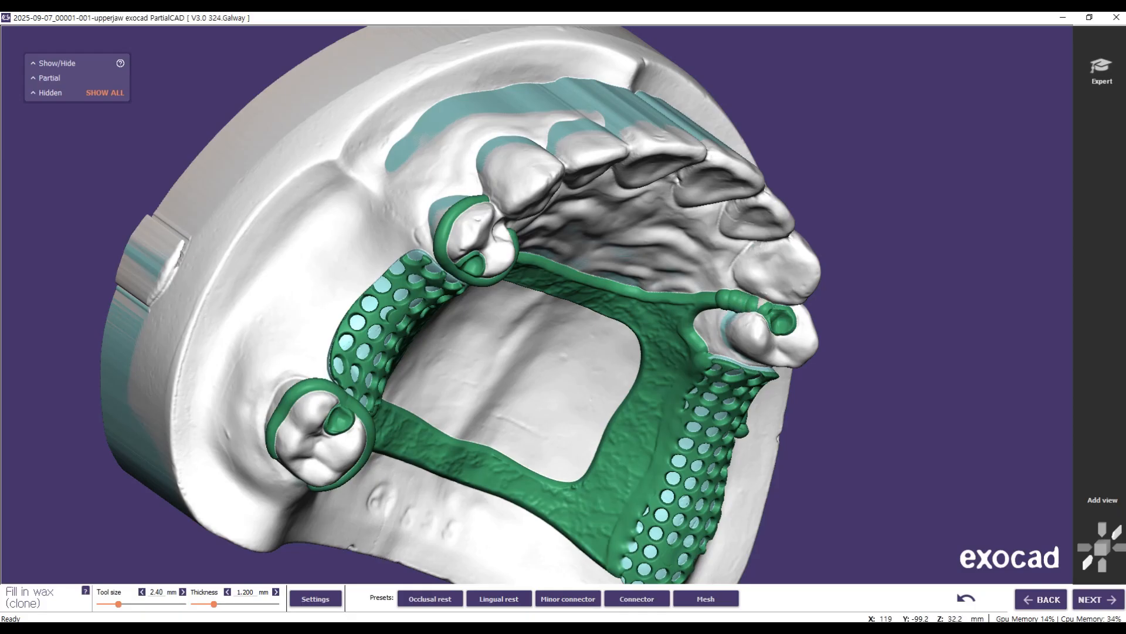
pyautogui.moveTo(815, 391); pyautogui.dragTo(726, 349, button='right')
pyautogui.click(716, 291)
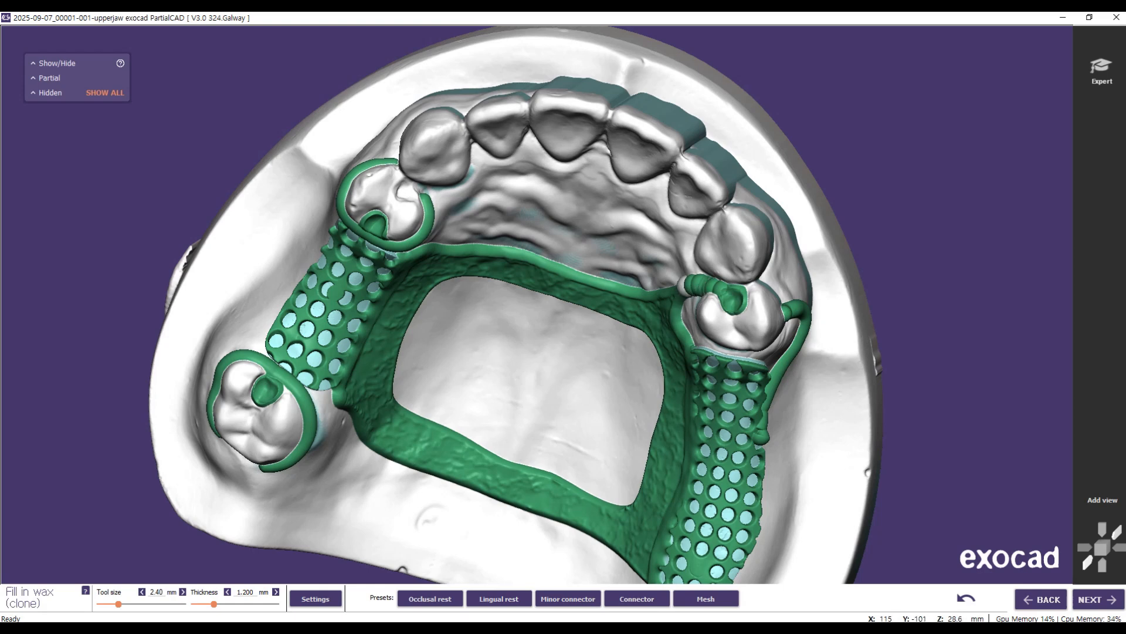
pyautogui.click(684, 286)
# Step: Switch the wax tool to the Lingual rest preset
pyautogui.moveTo(617, 444); pyautogui.dragTo(673, 396, button='right')
pyautogui.click(510, 608)
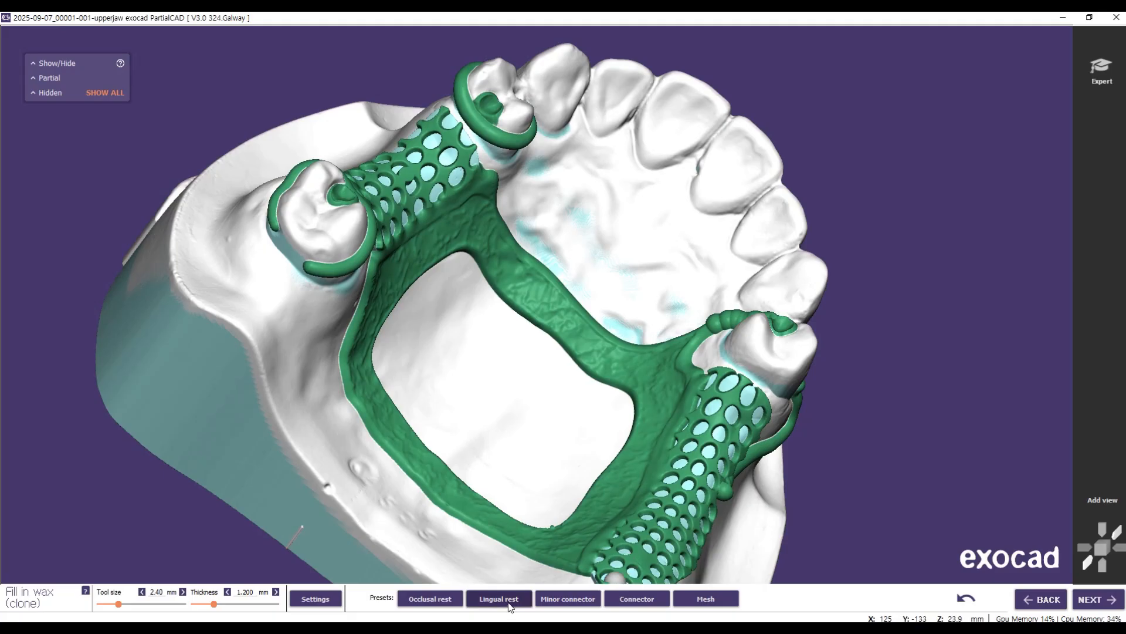
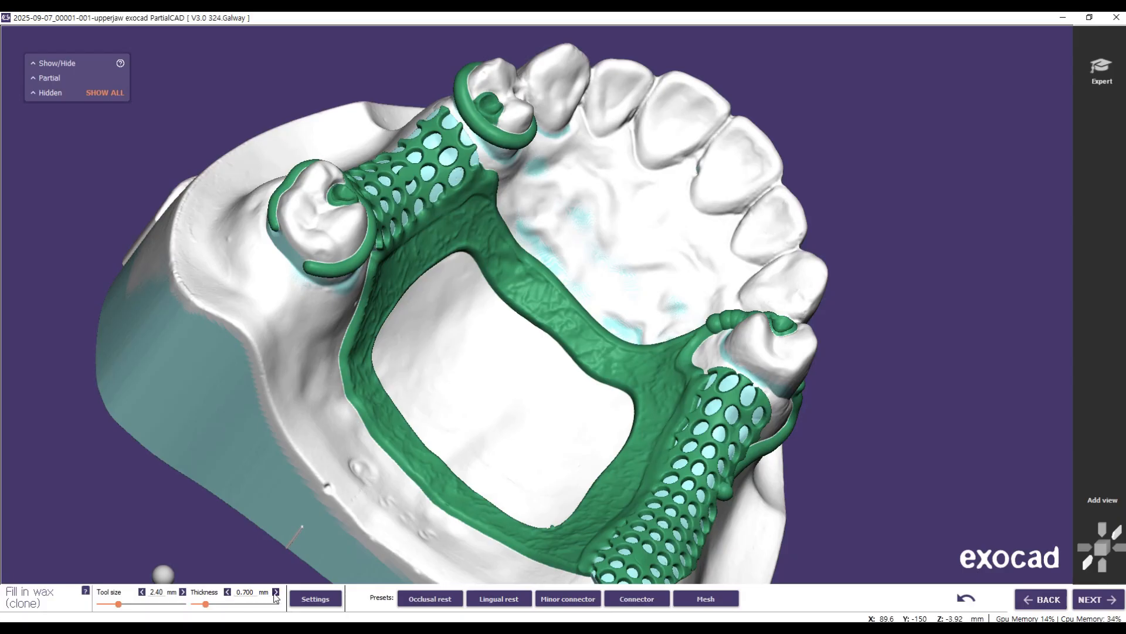
# Step: Set the wax thickness to 0.851 mm and fill in wax between the free-end mesh and the adjacent premolar's distal surface
pyautogui.click(204, 605)
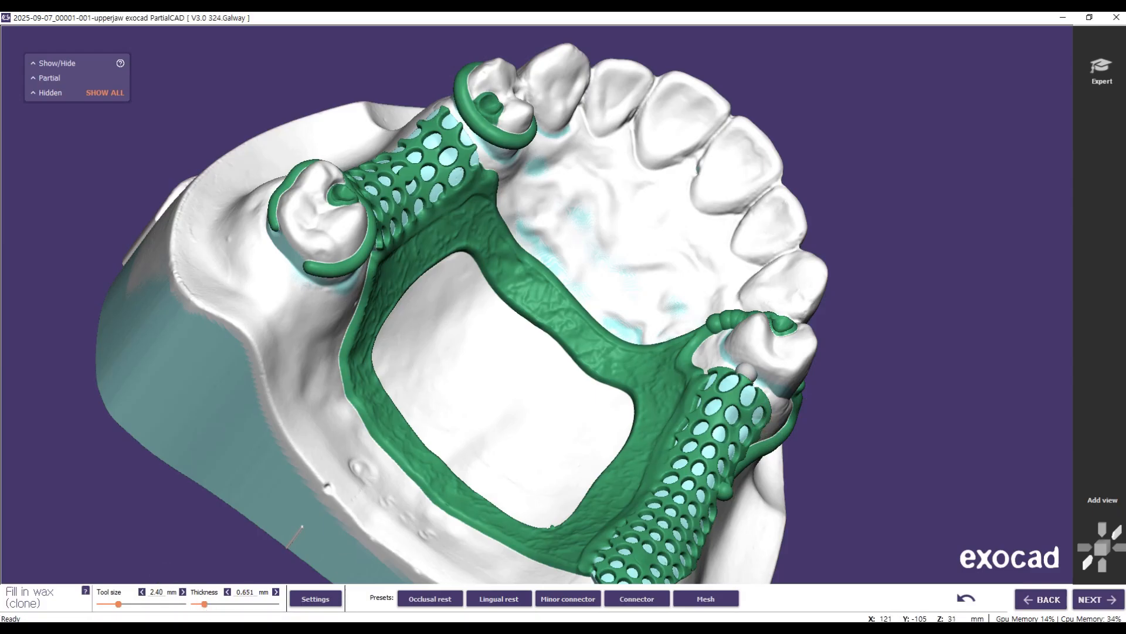
pyautogui.click(743, 365)
pyautogui.moveTo(781, 412); pyautogui.dragTo(824, 362, button='right')
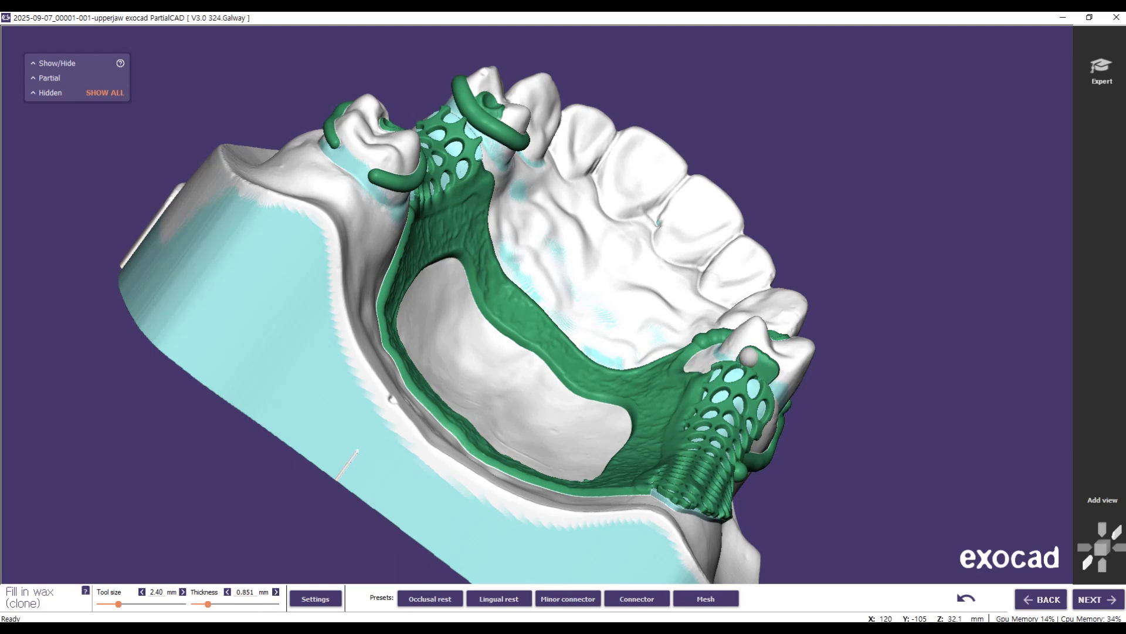
pyautogui.click(749, 357)
pyautogui.moveTo(718, 500); pyautogui.dragTo(746, 425, button='right')
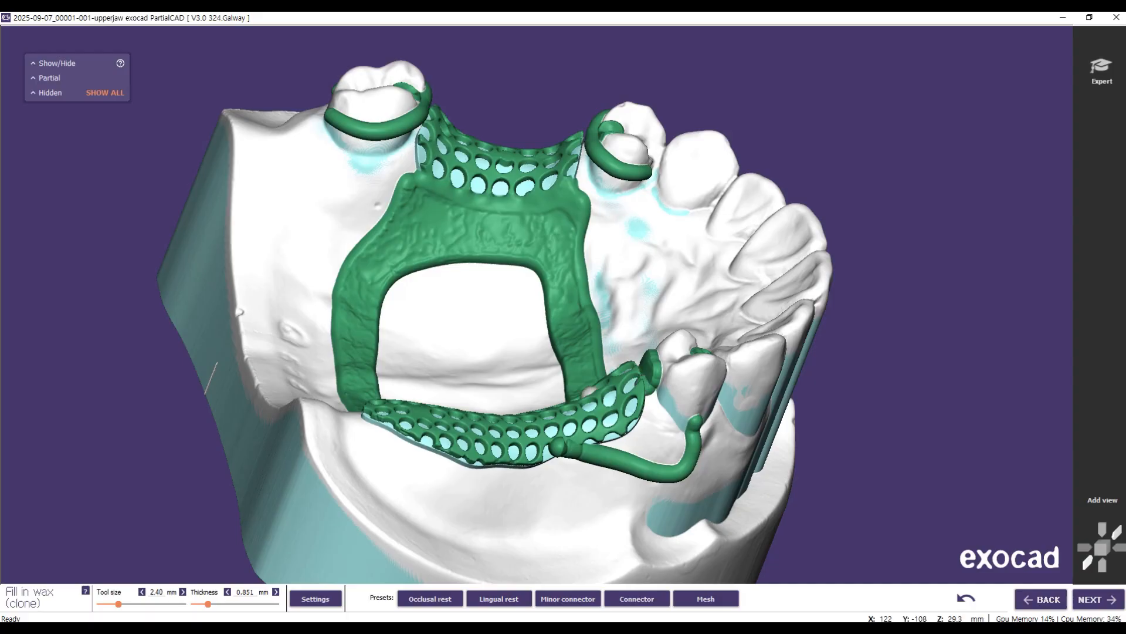
pyautogui.moveTo(475, 520); pyautogui.dragTo(494, 535, button='right')
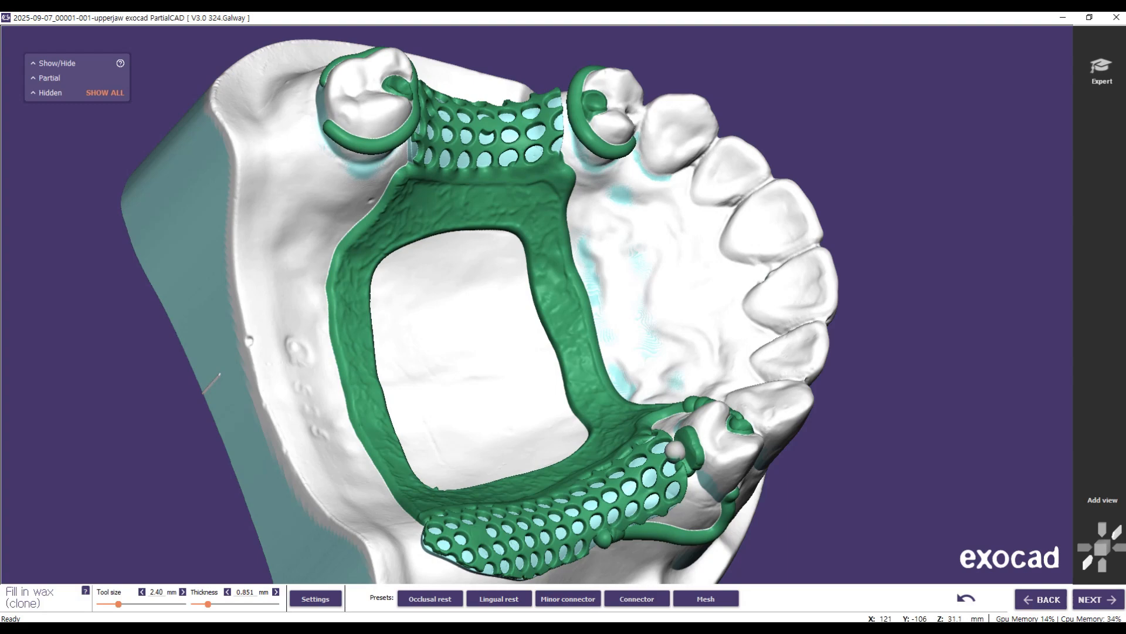
pyautogui.moveTo(660, 522); pyautogui.dragTo(683, 529, button='right')
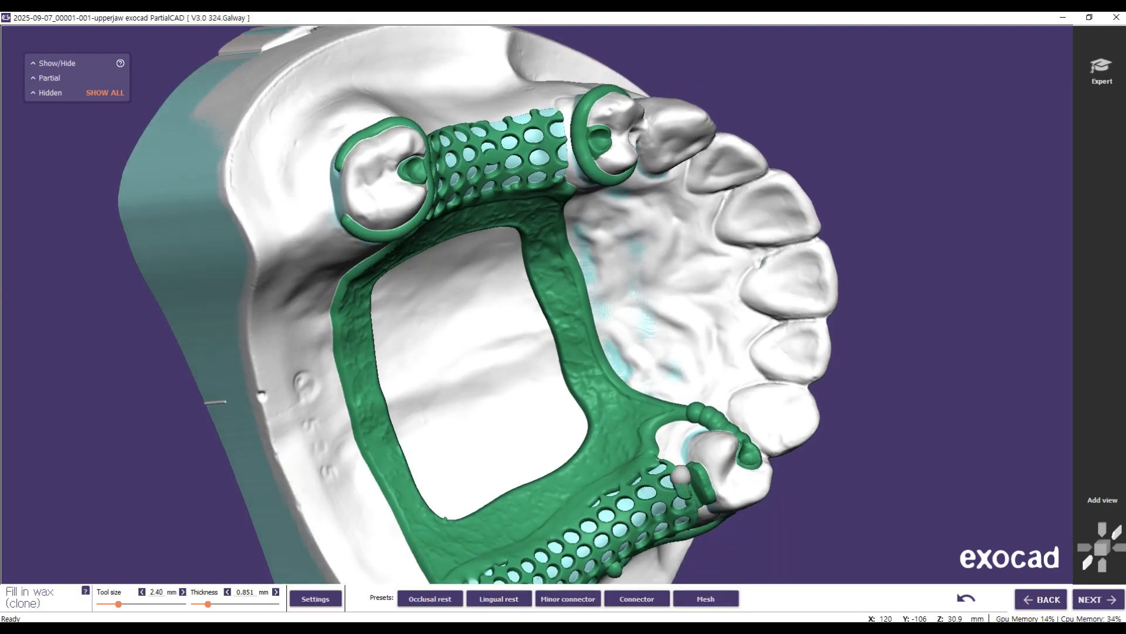
pyautogui.moveTo(657, 525); pyautogui.dragTo(678, 576, button='right')
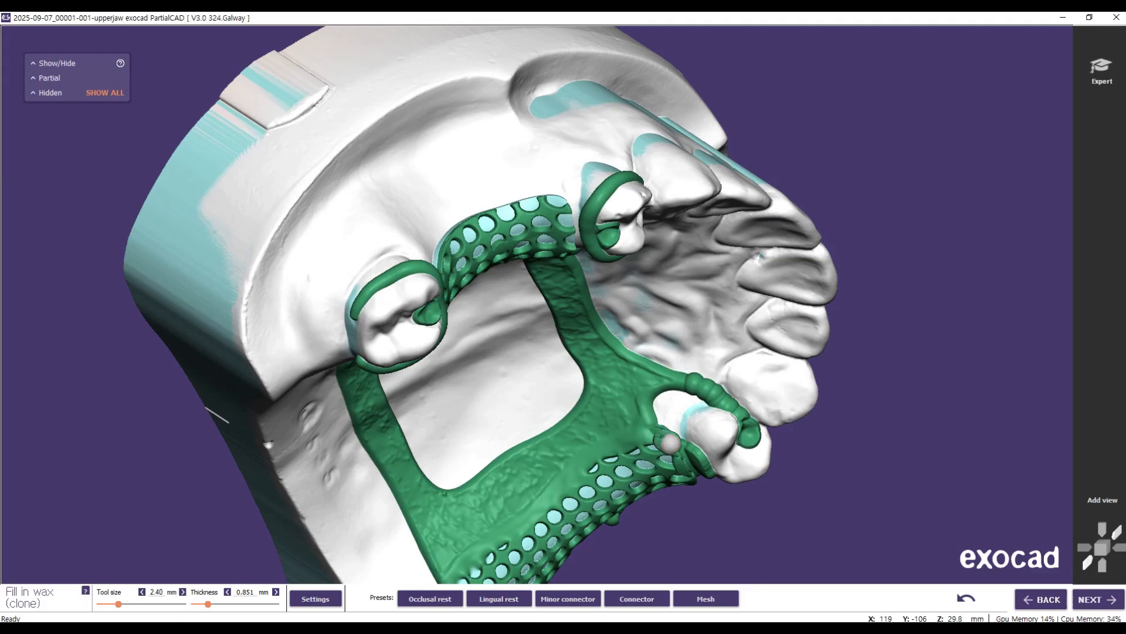
# Step: Fill in wax at the premolar end of the tooth-bounded mesh to join it to the premolar clasp
pyautogui.moveTo(484, 200); pyautogui.dragTo(502, 139, button='right')
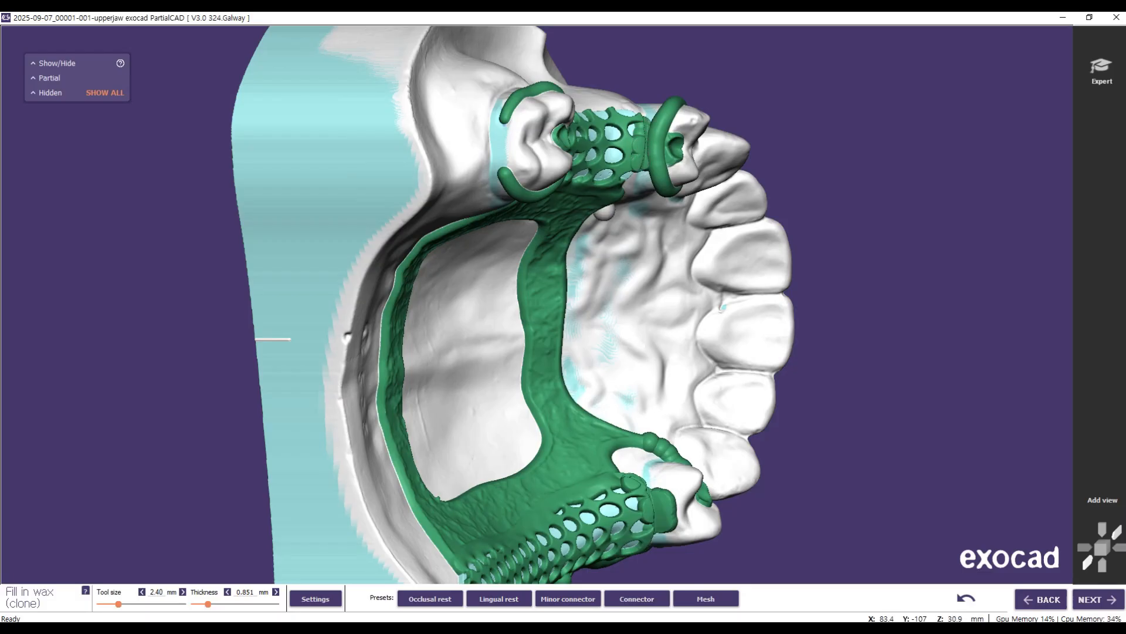
pyautogui.moveTo(273, 339); pyautogui.dragTo(207, 322, button='right')
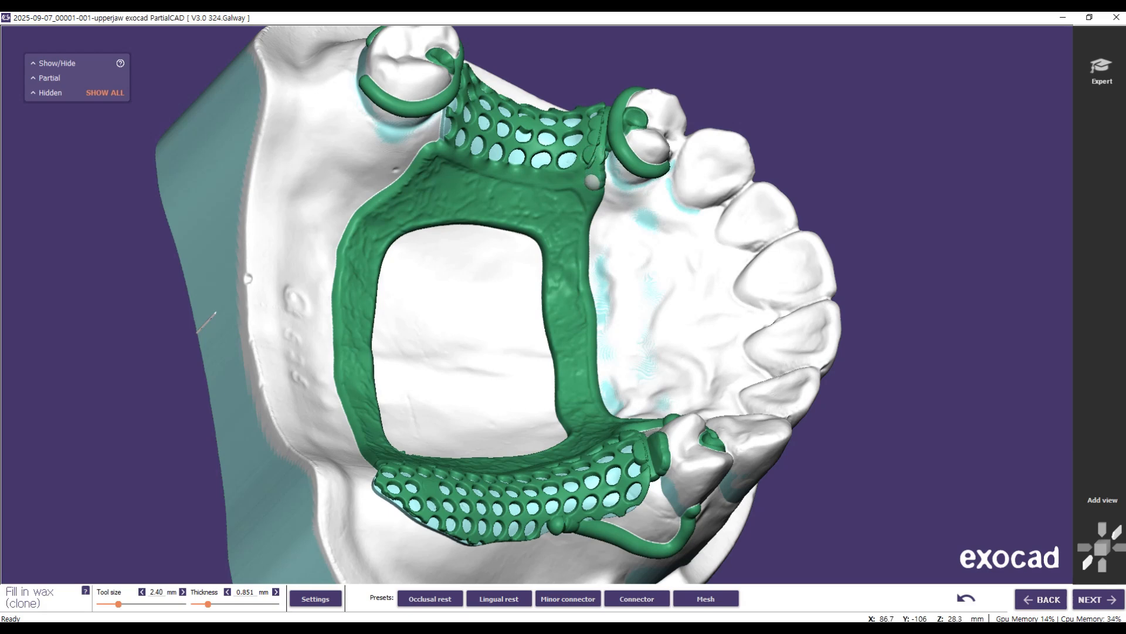
pyautogui.moveTo(564, 331); pyautogui.dragTo(478, 268, button='right')
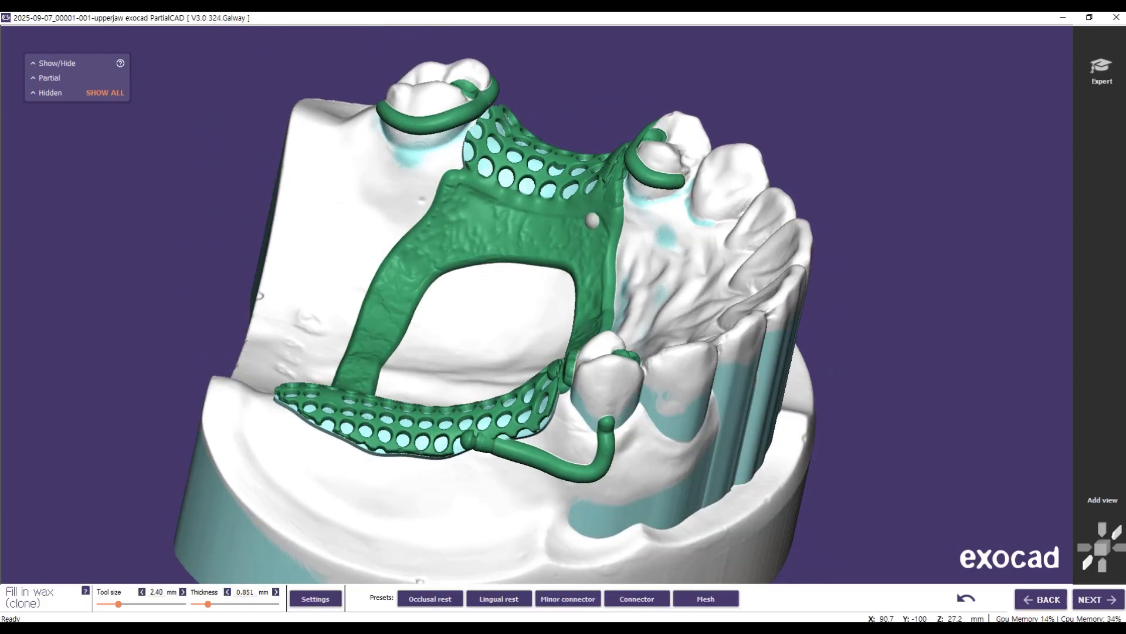
# Step: Fill in wax at the molar end of the tooth-bounded mesh to join it to the molar clasp
pyautogui.moveTo(514, 160); pyautogui.dragTo(473, 163, button='right')
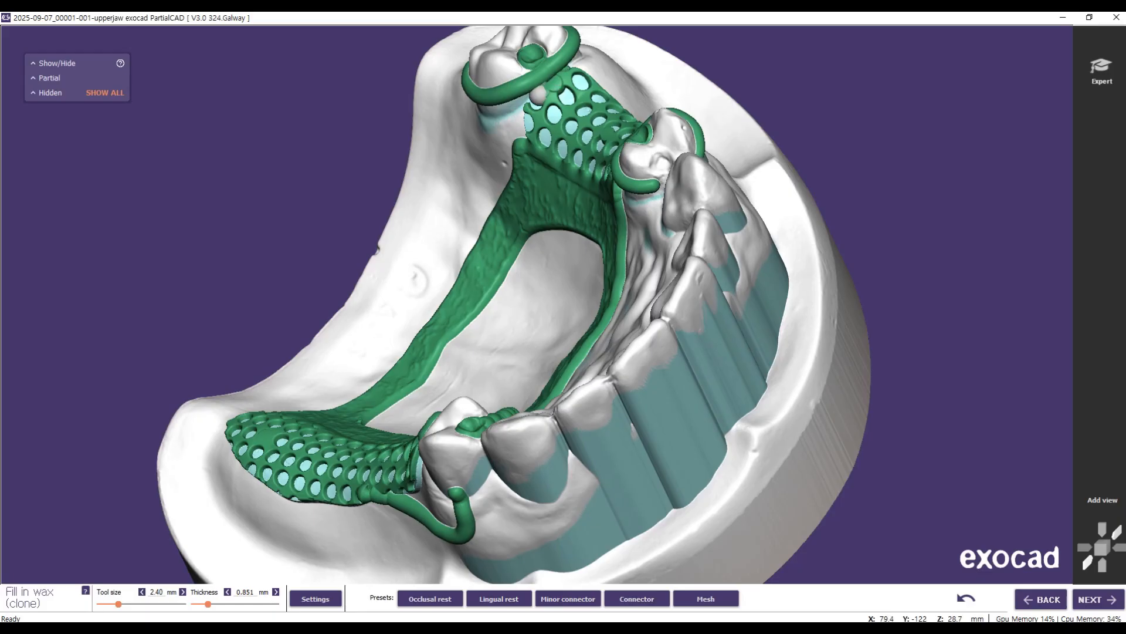
pyautogui.moveTo(523, 167); pyautogui.dragTo(548, 151, button='right')
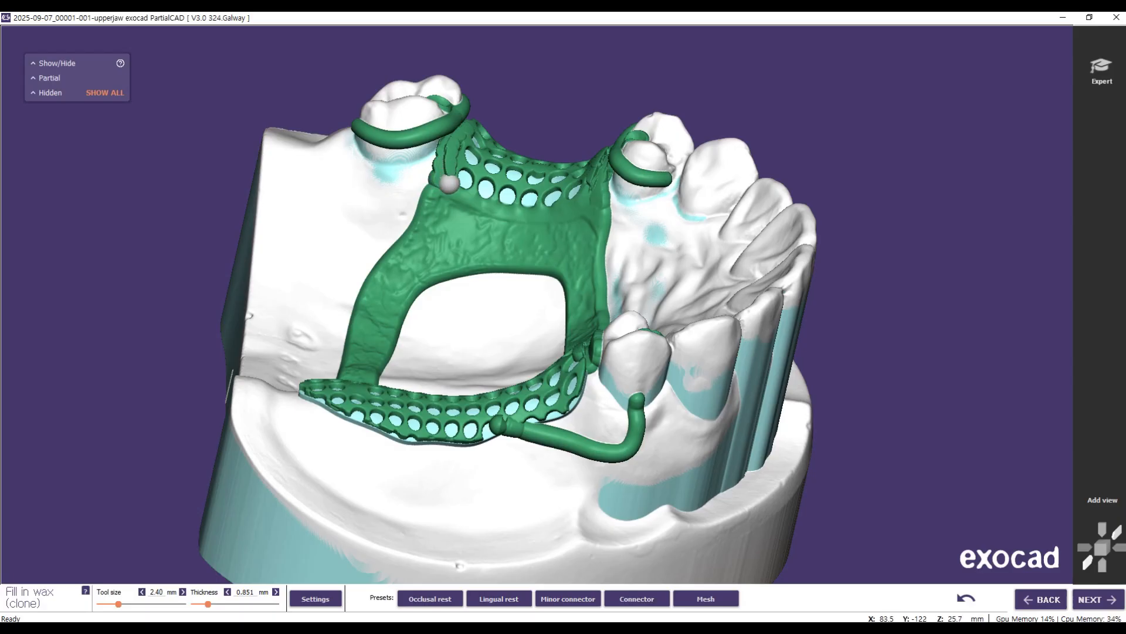
pyautogui.moveTo(373, 278); pyautogui.dragTo(288, 381, button='right')
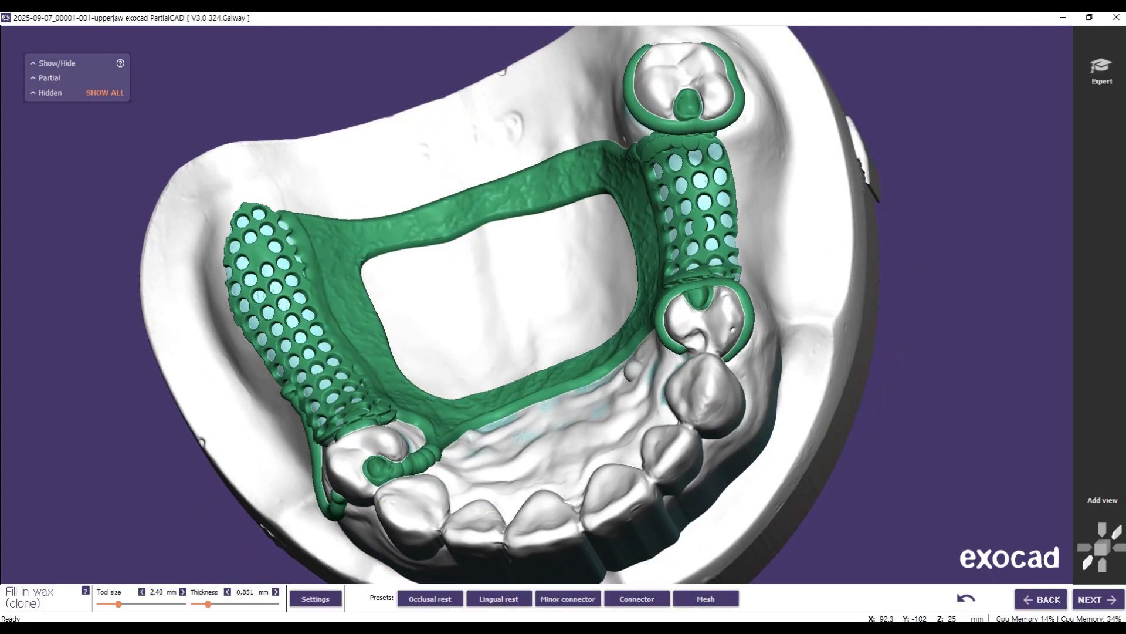
# Step: Fill in wax around the clasp's base to attach it to the outer side of the free-end mesh
pyautogui.moveTo(553, 416); pyautogui.dragTo(680, 390, button='right')
pyautogui.scroll(5, 553, 417)
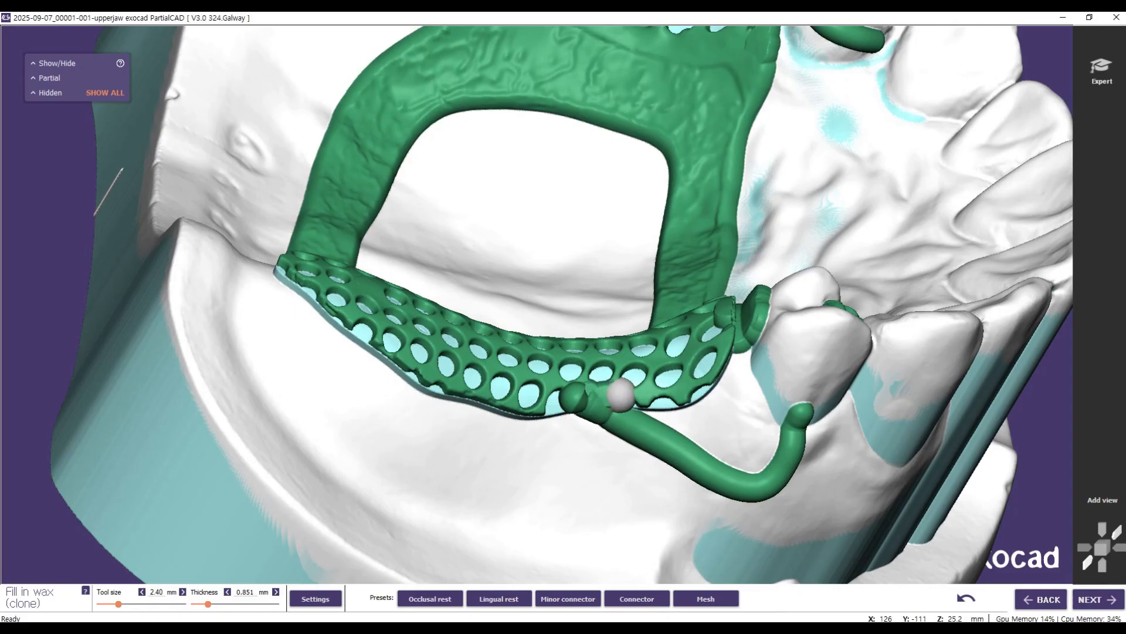
pyautogui.moveTo(623, 396); pyautogui.dragTo(566, 390)
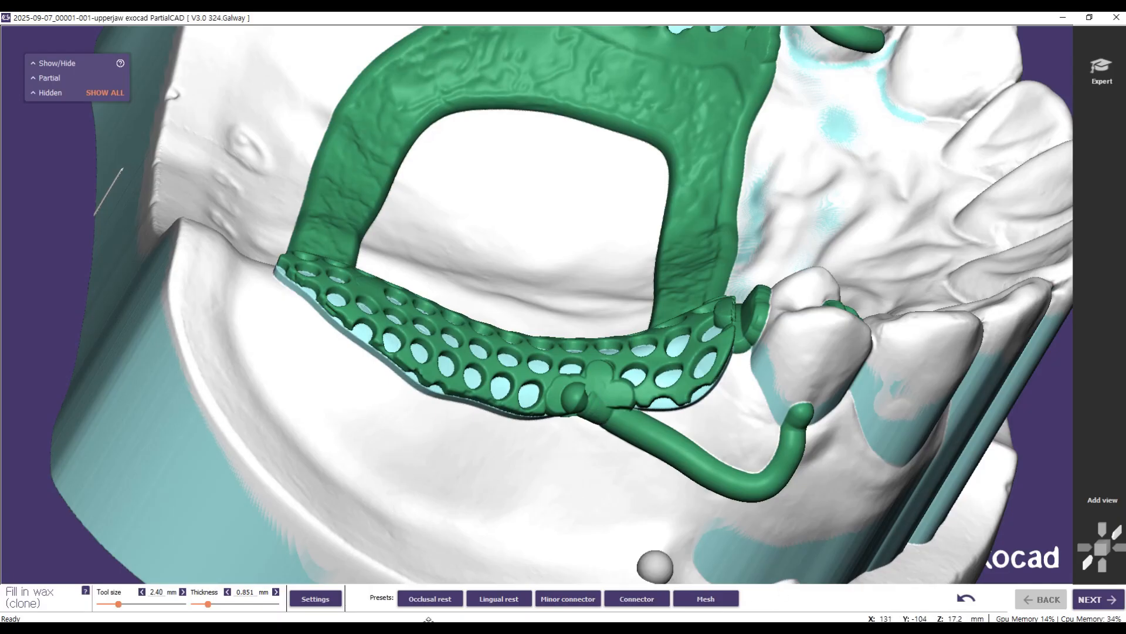
# Step: Finish the wax fill-in, switch to expert mode and open the Edit wax tool
pyautogui.click(1113, 601)
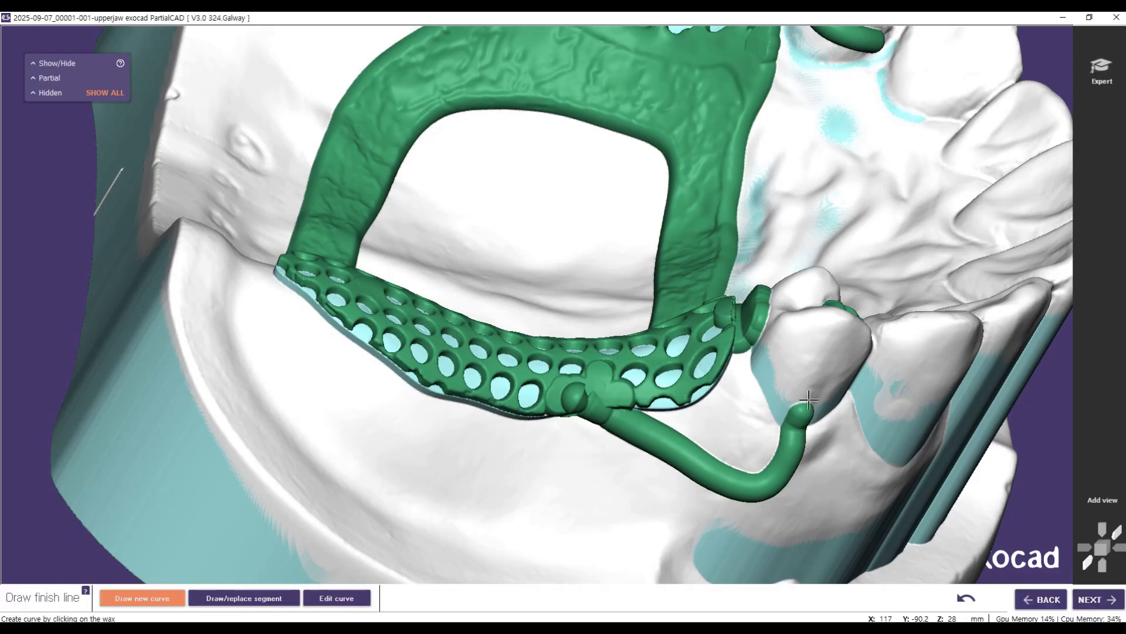
pyautogui.moveTo(360, 378); pyautogui.dragTo(519, 233, button='right')
pyautogui.click(1101, 83)
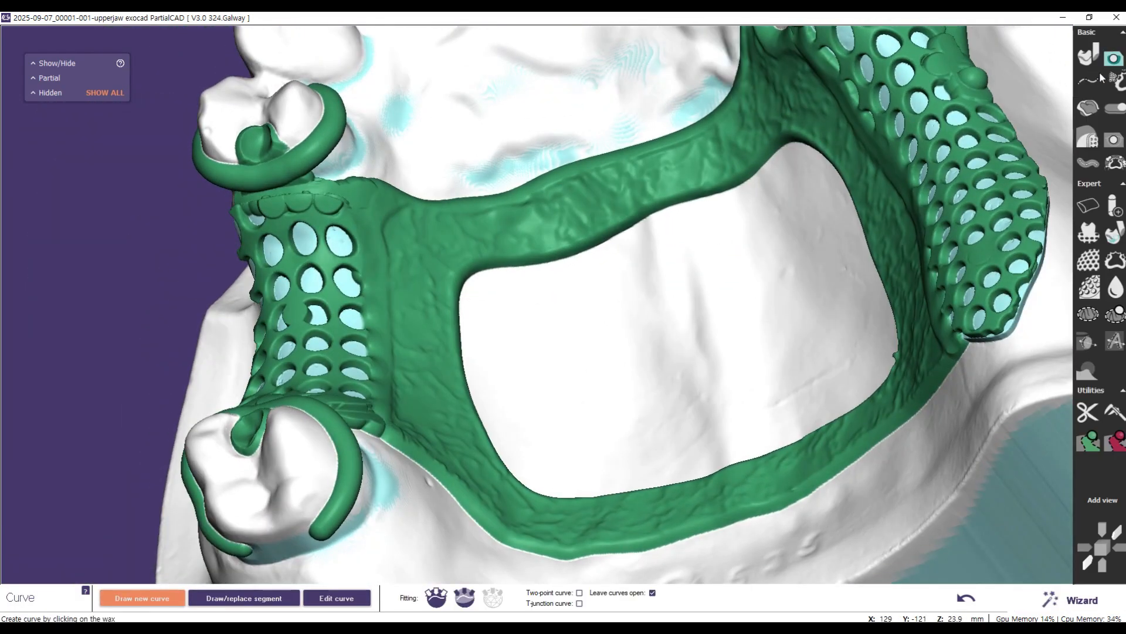
pyautogui.click(1113, 141)
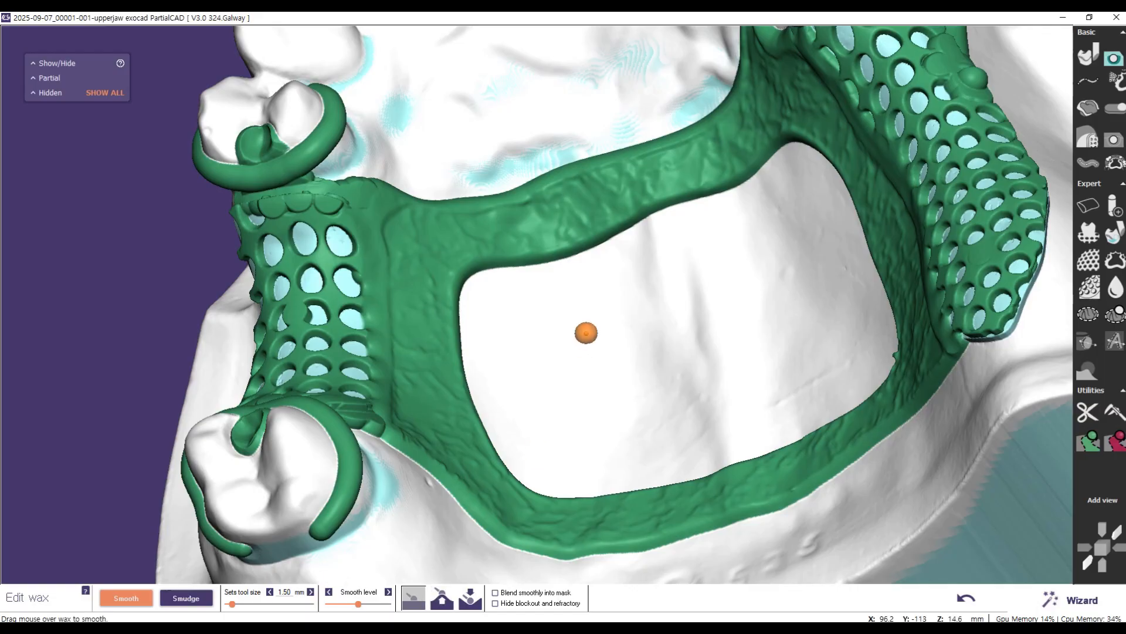
# Step: Smooth the filled wax where the tooth-bounded mesh meets the premolar clasp
pyautogui.scroll(-1, 528, 304)
pyautogui.scroll(3, 516, 298)
pyautogui.scroll(2, 234, 210)
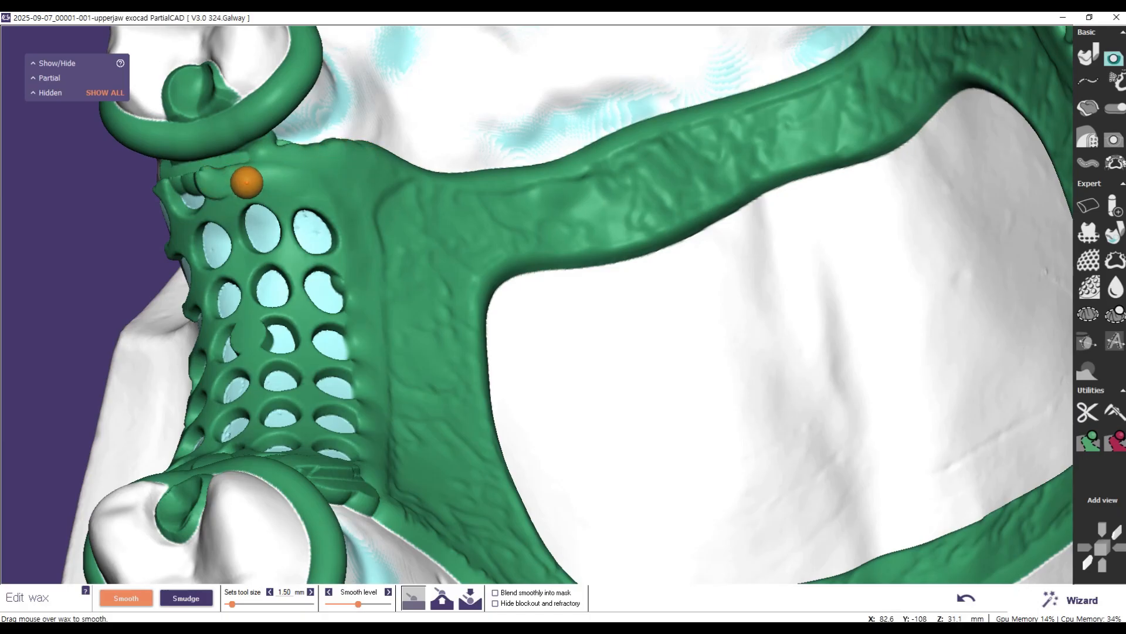
pyautogui.moveTo(254, 163)
pyautogui.mouseDown()
pyautogui.moveTo(183, 173)
pyautogui.moveTo(192, 190)
pyautogui.moveTo(176, 181)
pyautogui.moveTo(252, 160)
pyautogui.moveTo(225, 189)
pyautogui.mouseUp()
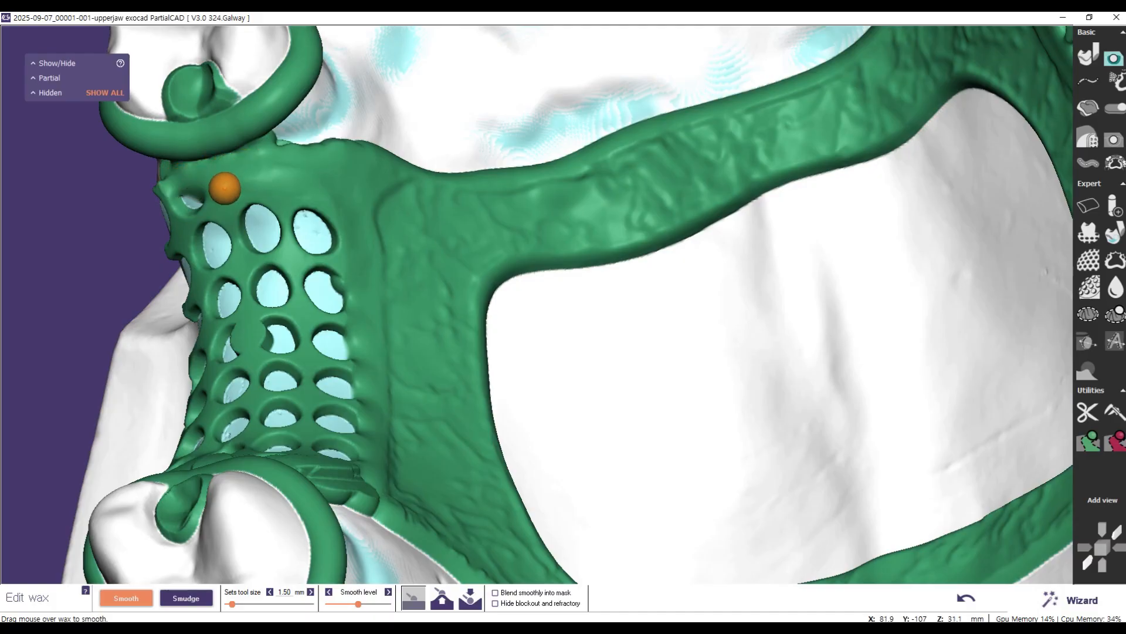
pyautogui.moveTo(246, 196); pyautogui.dragTo(209, 115, button='right')
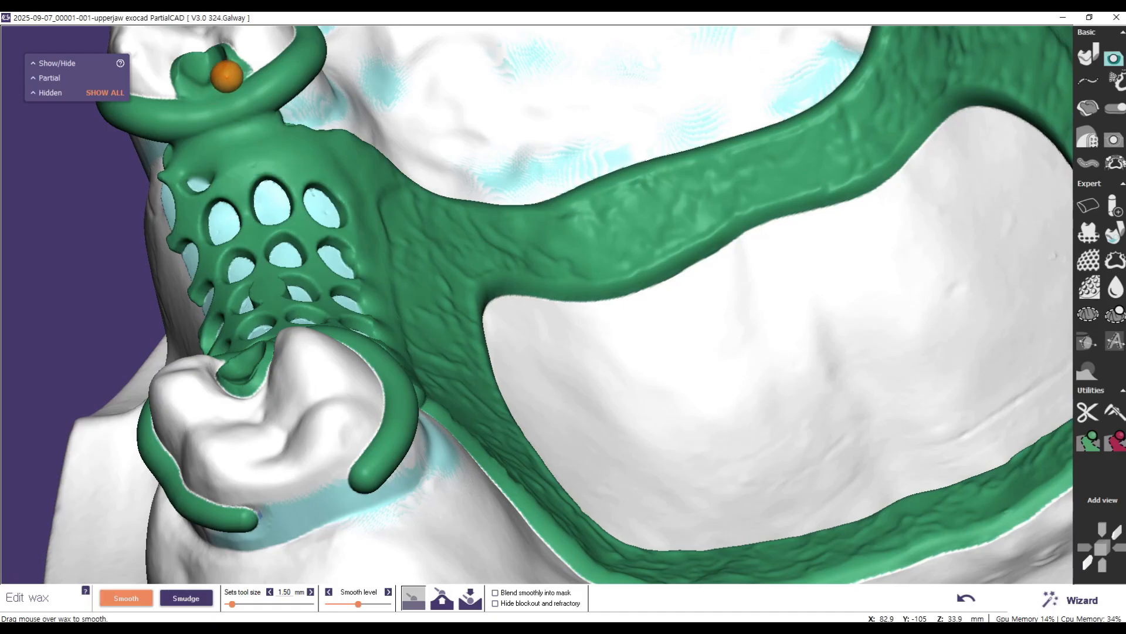
# Step: Smooth the occlusal rest into the clasp on the premolar beside the tooth-bounded mesh and even out the adjacent connector corner
pyautogui.moveTo(257, 166); pyautogui.dragTo(261, 186, button='right')
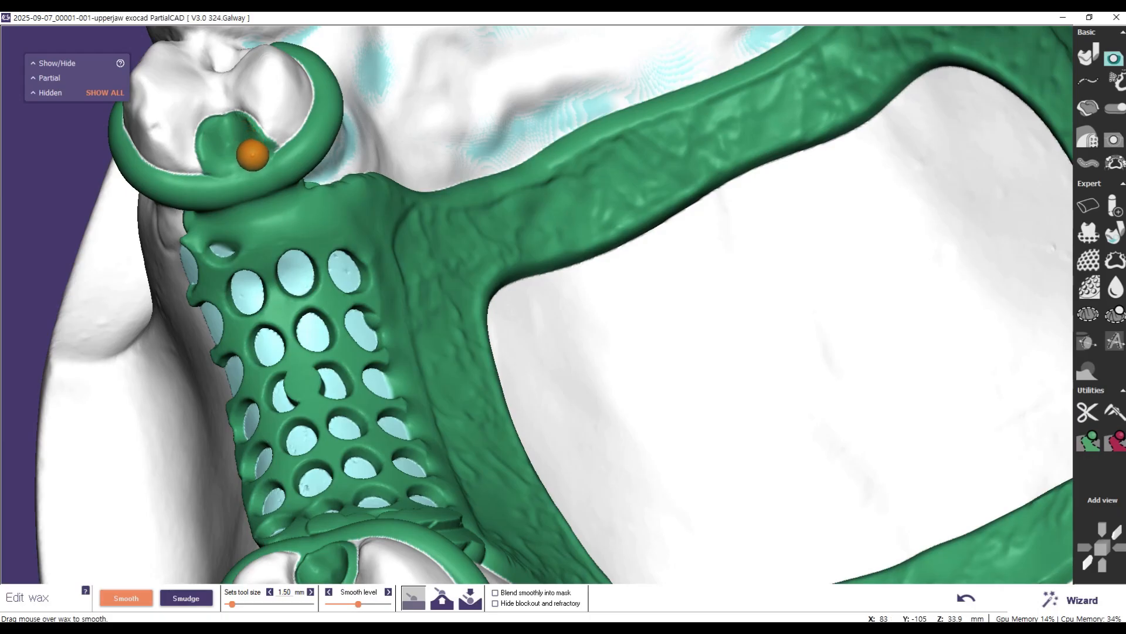
pyautogui.click(448, 609)
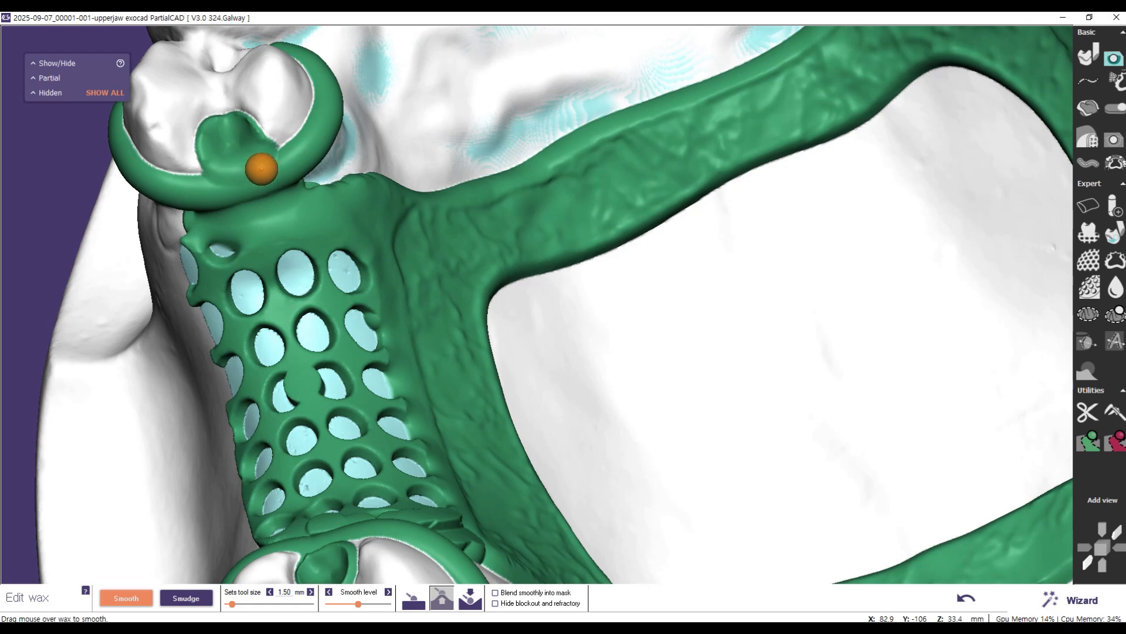
pyautogui.click(415, 599)
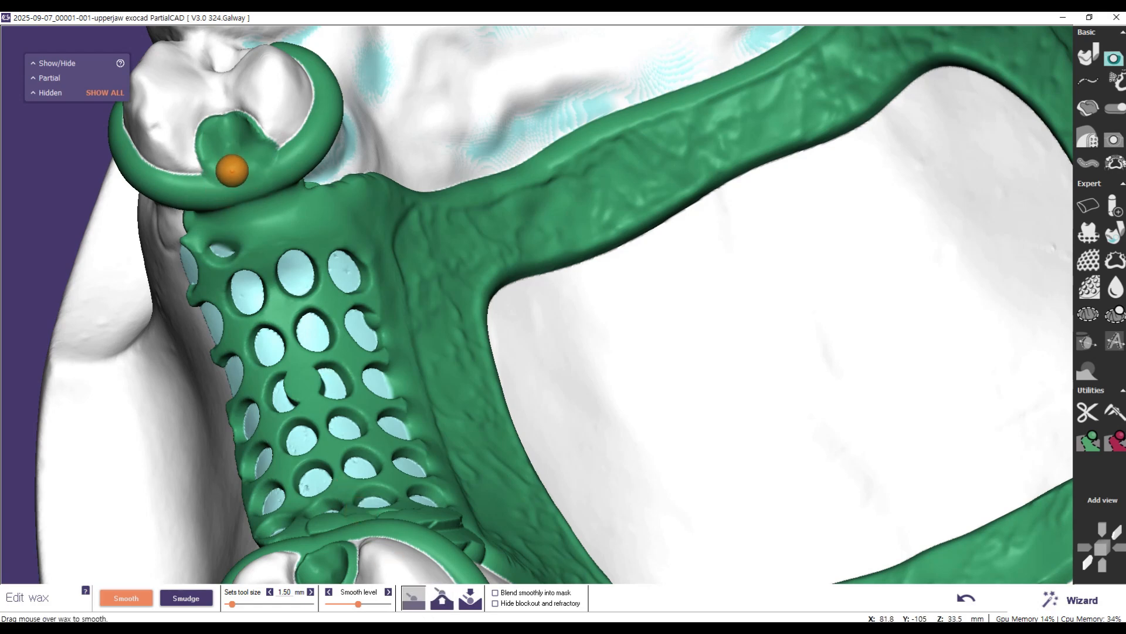
pyautogui.moveTo(269, 165)
pyautogui.mouseDown()
pyautogui.moveTo(229, 163)
pyautogui.moveTo(227, 188)
pyautogui.moveTo(287, 166)
pyautogui.moveTo(231, 191)
pyautogui.moveTo(259, 186)
pyautogui.moveTo(239, 209)
pyautogui.moveTo(206, 209)
pyautogui.moveTo(289, 192)
pyautogui.moveTo(222, 206)
pyautogui.moveTo(271, 217)
pyautogui.mouseUp()
pyautogui.scroll(-5, 419, 301)
pyautogui.moveTo(276, 427); pyautogui.dragTo(274, 274, button='right')
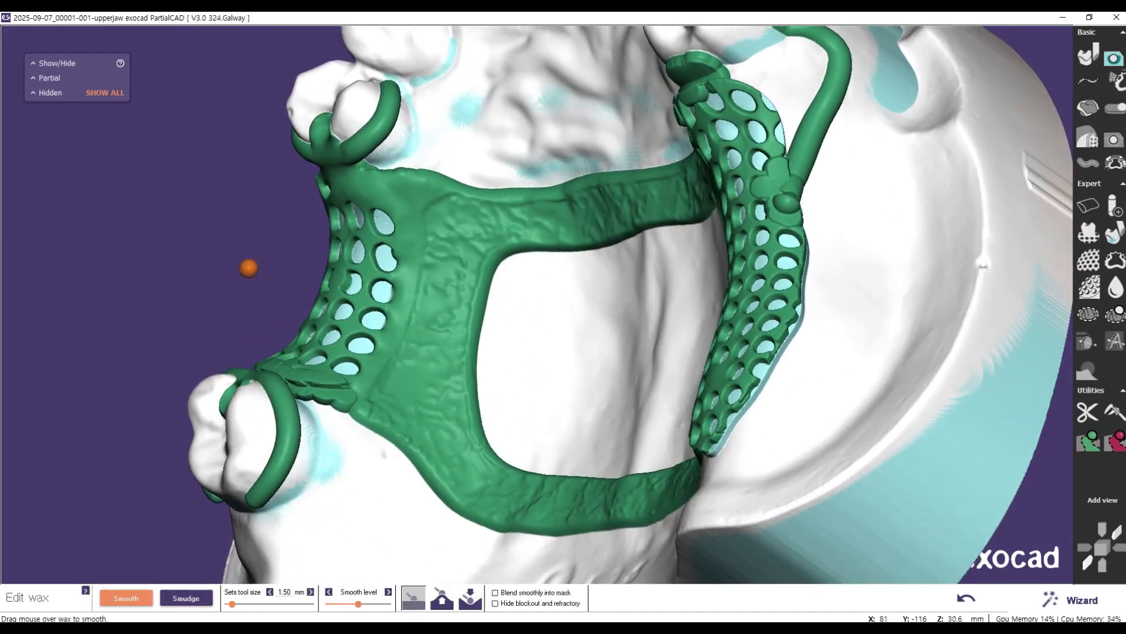
pyautogui.scroll(5, 372, 173)
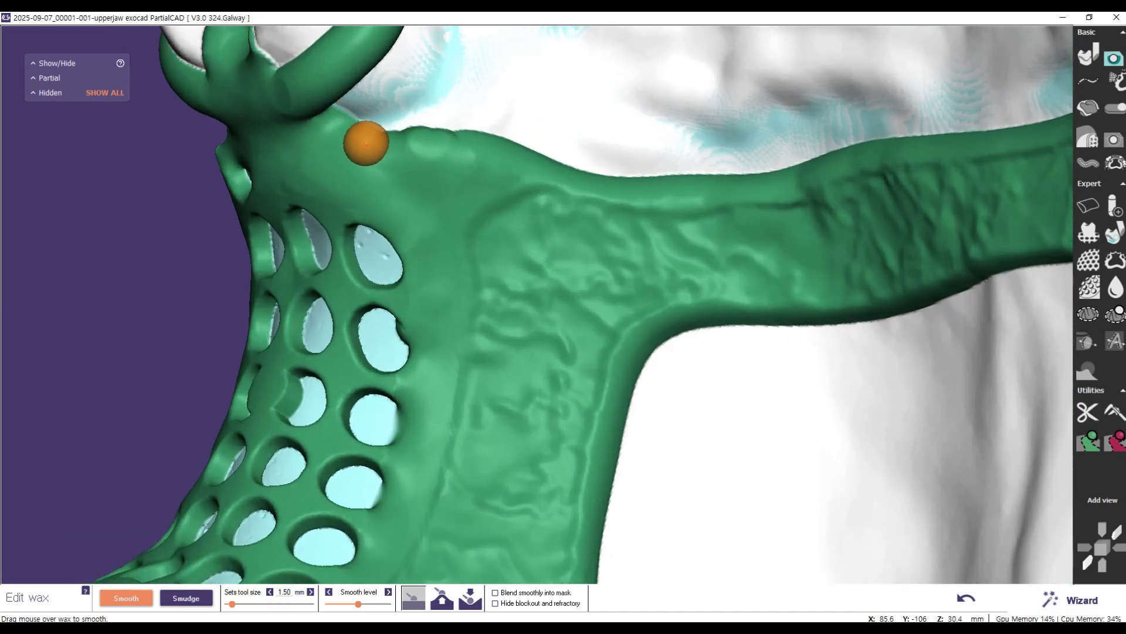
# Step: Smooth the filled wax between the tooth-bounded mesh, the molar clasp and the molar's occlusal rest
pyautogui.scroll(-5, 368, 139)
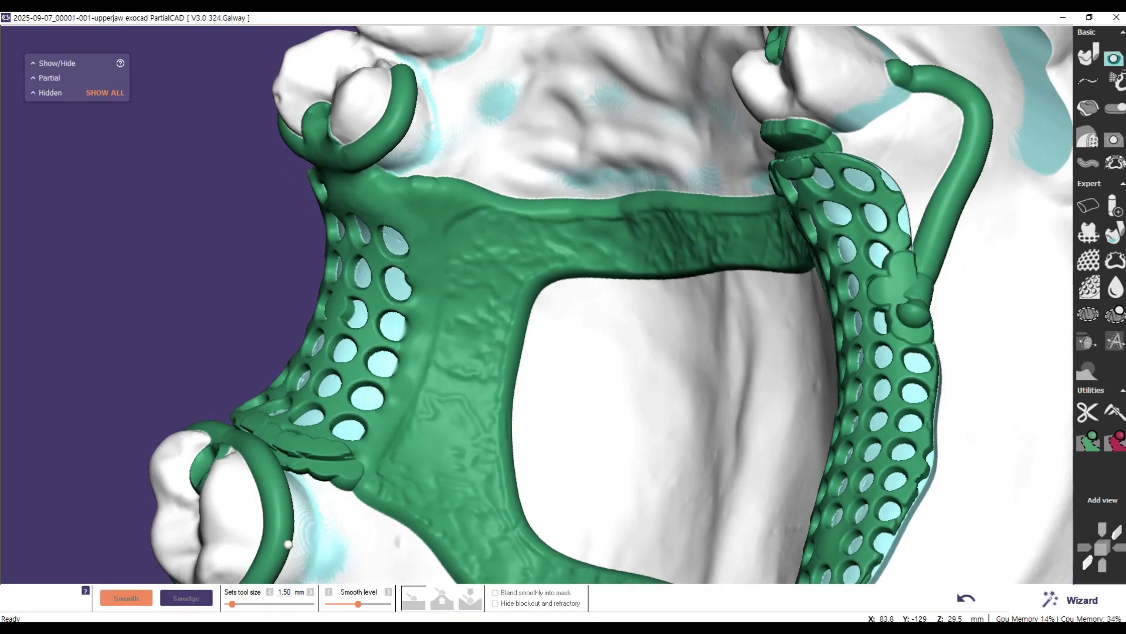
pyautogui.moveTo(288, 544); pyautogui.dragTo(277, 407, button='right')
pyautogui.scroll(3, 300, 437)
pyautogui.moveTo(301, 447); pyautogui.dragTo(300, 448, button='right')
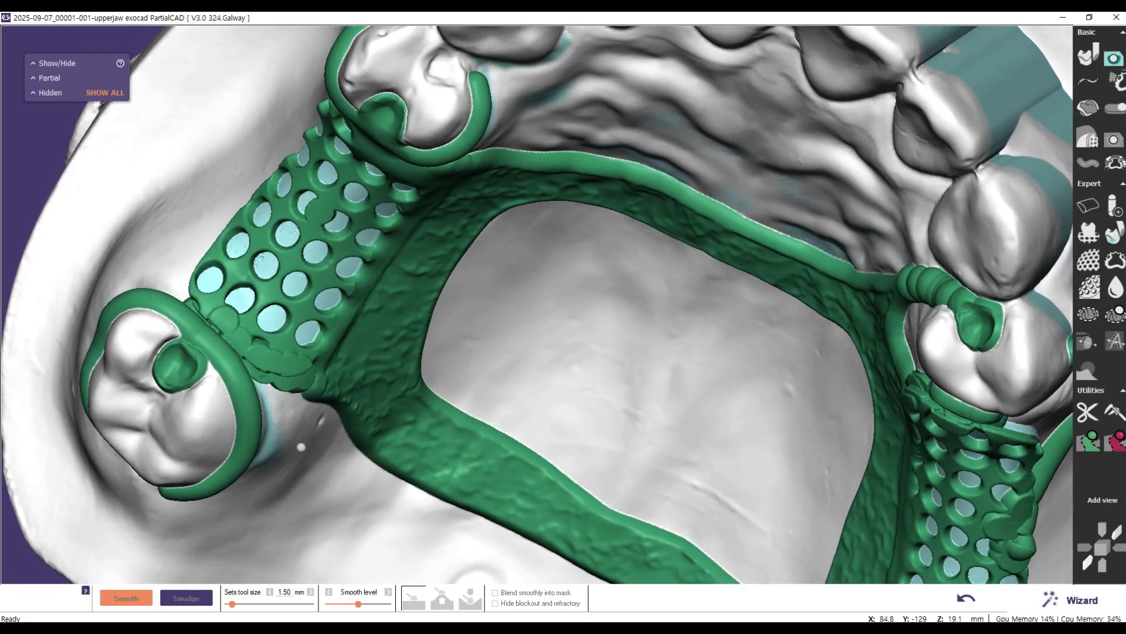
pyautogui.scroll(3, 286, 454)
pyautogui.scroll(1, 176, 353)
pyautogui.moveTo(681, 296); pyautogui.dragTo(1091, 286, button='middle')
pyautogui.moveTo(648, 282); pyautogui.dragTo(624, 326, button='right')
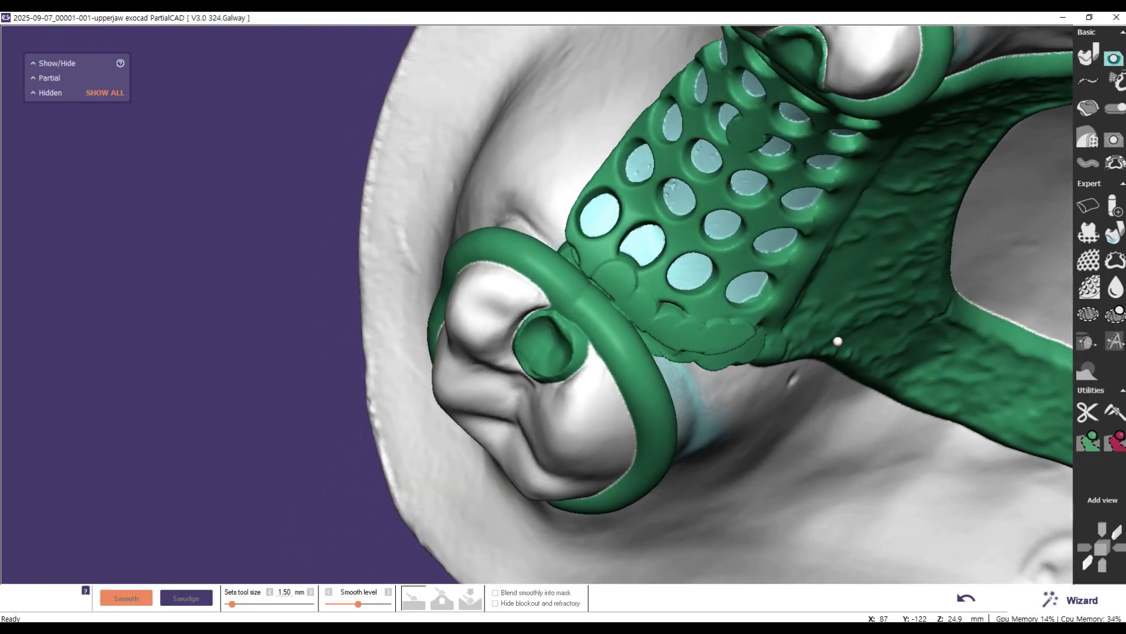
pyautogui.moveTo(569, 254)
pyautogui.mouseDown()
pyautogui.moveTo(648, 334)
pyautogui.moveTo(722, 340)
pyautogui.moveTo(656, 312)
pyautogui.moveTo(605, 270)
pyautogui.moveTo(758, 329)
pyautogui.moveTo(653, 339)
pyautogui.moveTo(736, 347)
pyautogui.moveTo(759, 322)
pyautogui.moveTo(744, 342)
pyautogui.moveTo(709, 342)
pyautogui.moveTo(757, 342)
pyautogui.moveTo(750, 354)
pyautogui.mouseUp()
pyautogui.moveTo(557, 339)
pyautogui.mouseDown()
pyautogui.moveTo(571, 337)
pyautogui.moveTo(565, 319)
pyautogui.moveTo(553, 322)
pyautogui.moveTo(568, 353)
pyautogui.moveTo(581, 330)
pyautogui.moveTo(563, 325)
pyautogui.moveTo(593, 367)
pyautogui.moveTo(562, 325)
pyautogui.mouseUp()
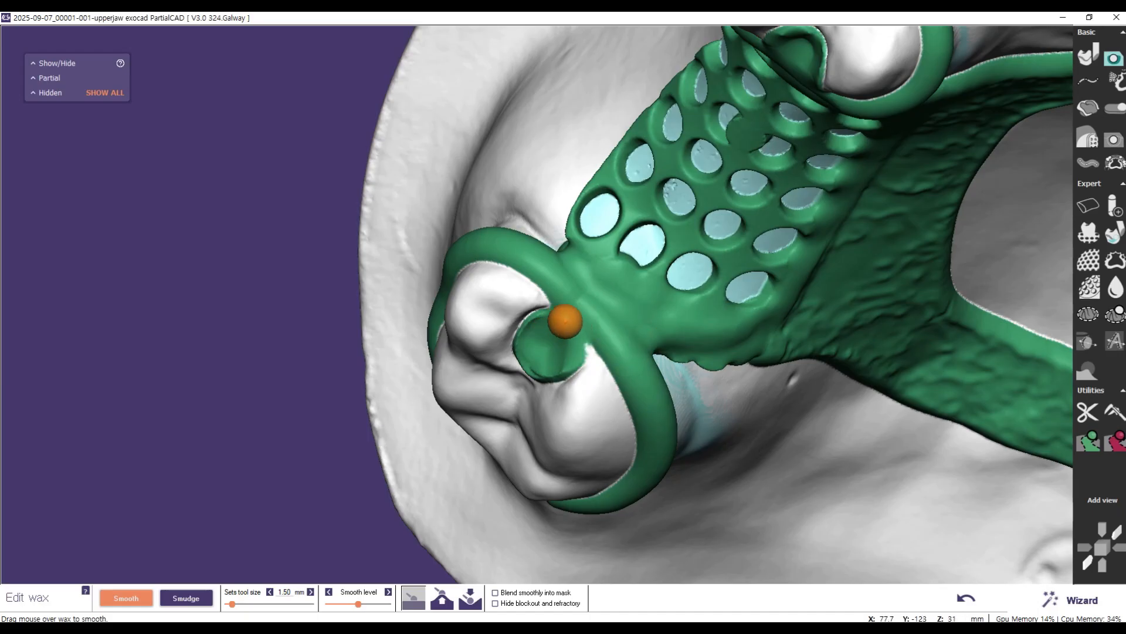
# Step: Blend the molar's occlusal rest into the clasp and smooth the wax edge at that end of the mesh
pyautogui.click(442, 598)
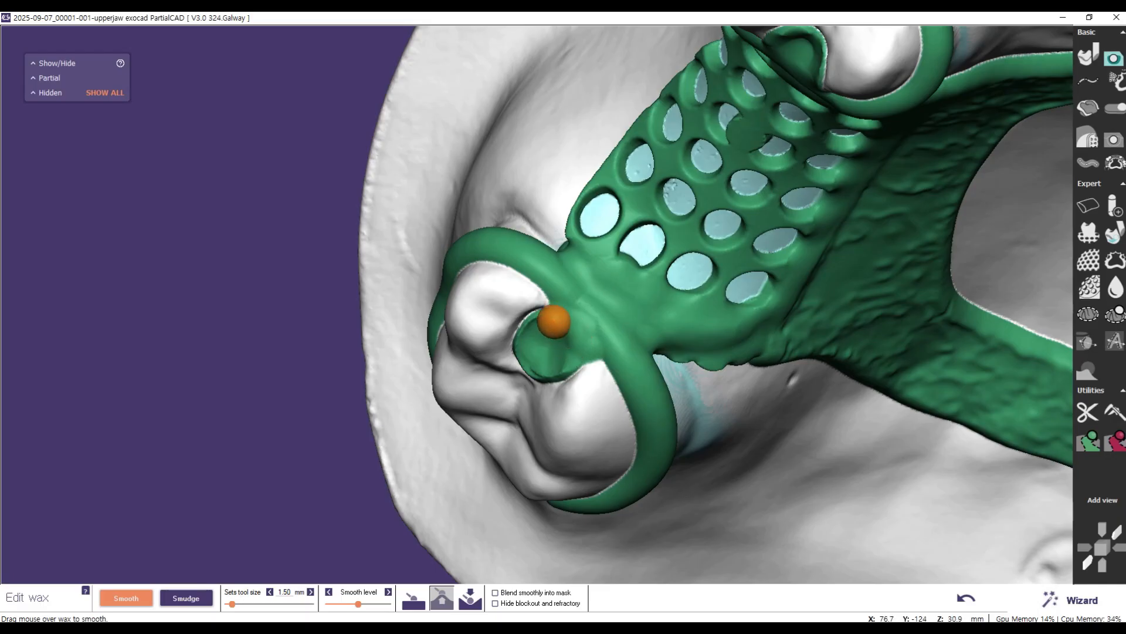
pyautogui.moveTo(592, 307)
pyautogui.mouseDown()
pyautogui.moveTo(578, 292)
pyautogui.moveTo(591, 319)
pyautogui.mouseUp()
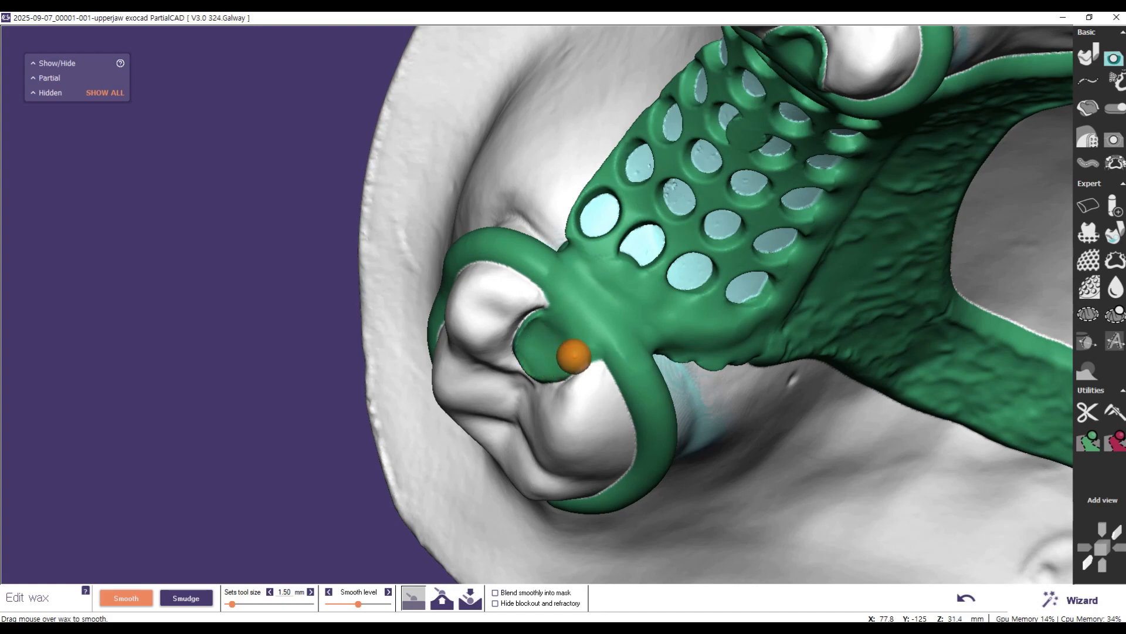
pyautogui.moveTo(707, 252); pyautogui.dragTo(700, 264, button='right')
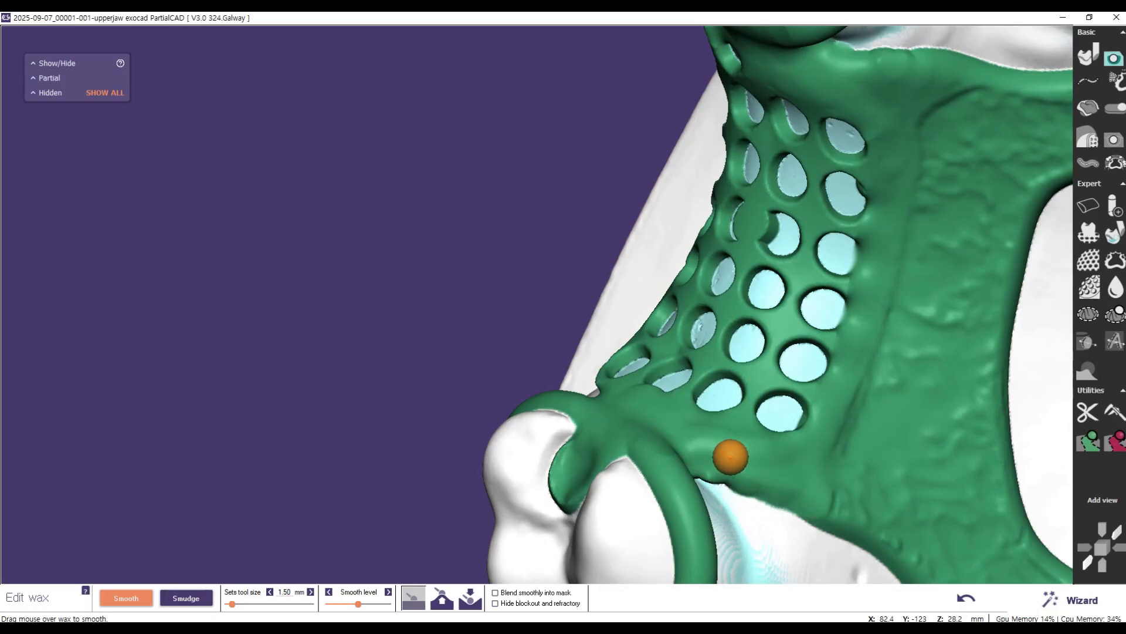
# Step: Level and smooth the lumpy wax where the long clasp arm joins the outer edge of the free-end mesh
pyautogui.scroll(-6, 720, 446)
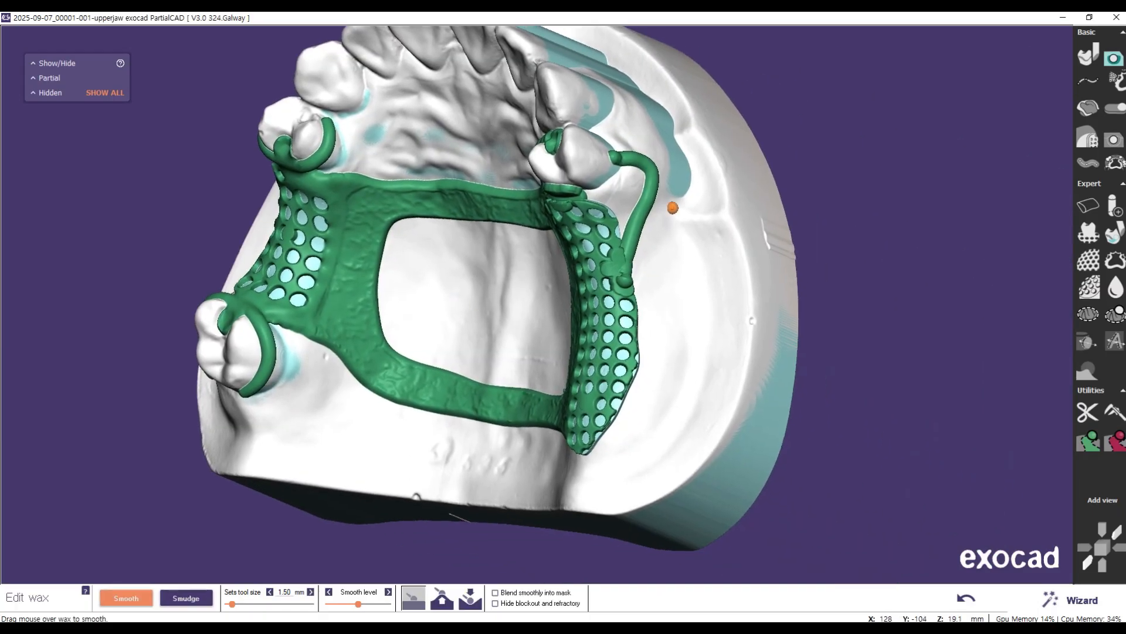
pyautogui.scroll(10, 673, 208)
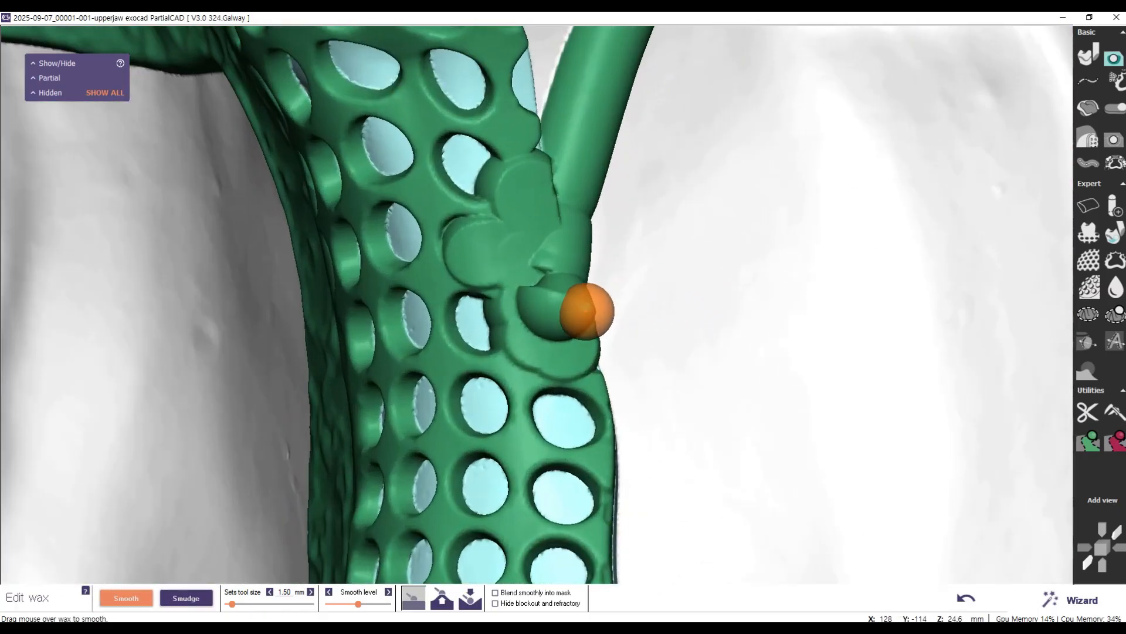
pyautogui.click(472, 606)
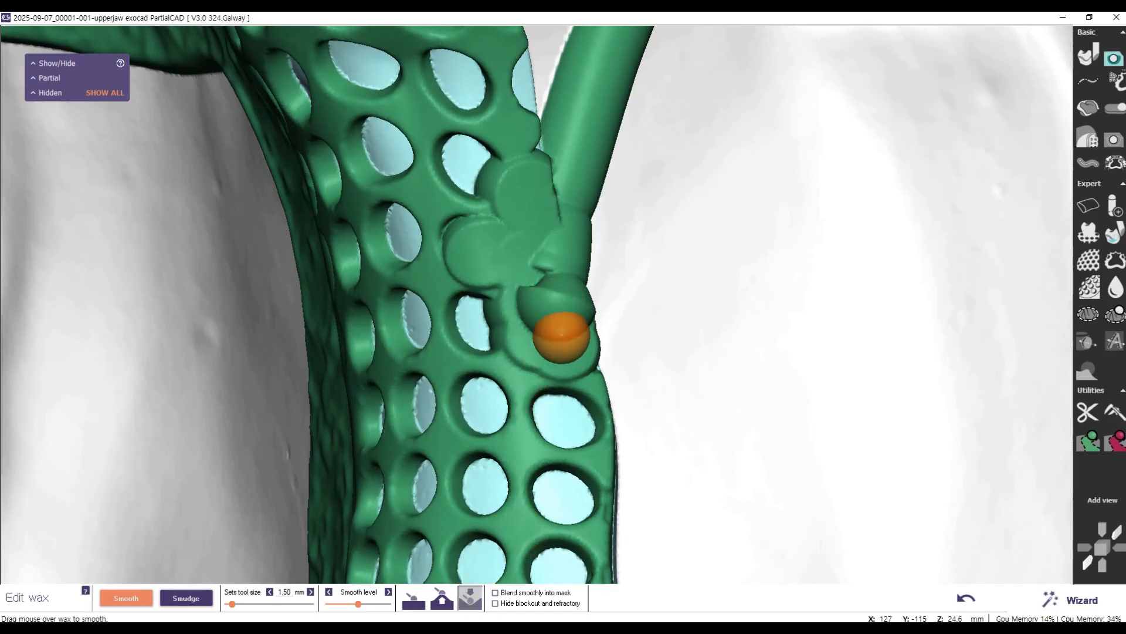
pyautogui.moveTo(570, 302)
pyautogui.mouseDown()
pyautogui.moveTo(552, 305)
pyautogui.moveTo(579, 308)
pyautogui.moveTo(561, 316)
pyautogui.moveTo(545, 283)
pyautogui.moveTo(537, 305)
pyautogui.moveTo(570, 286)
pyautogui.moveTo(576, 311)
pyautogui.moveTo(543, 266)
pyautogui.moveTo(526, 173)
pyautogui.moveTo(556, 188)
pyautogui.moveTo(557, 218)
pyautogui.mouseUp()
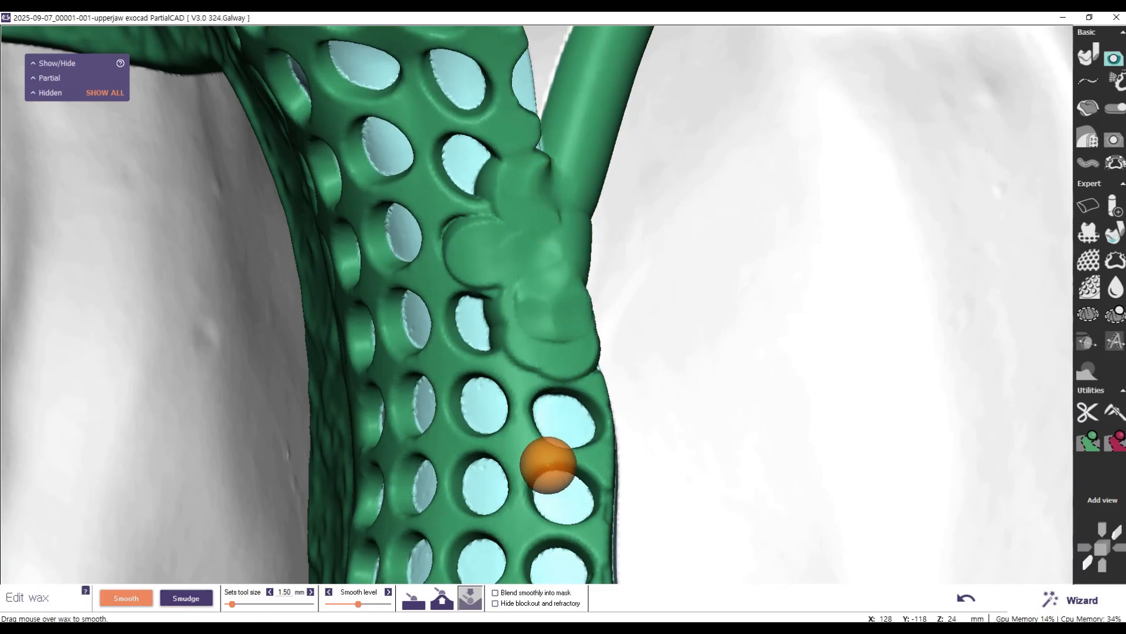
pyautogui.click(413, 594)
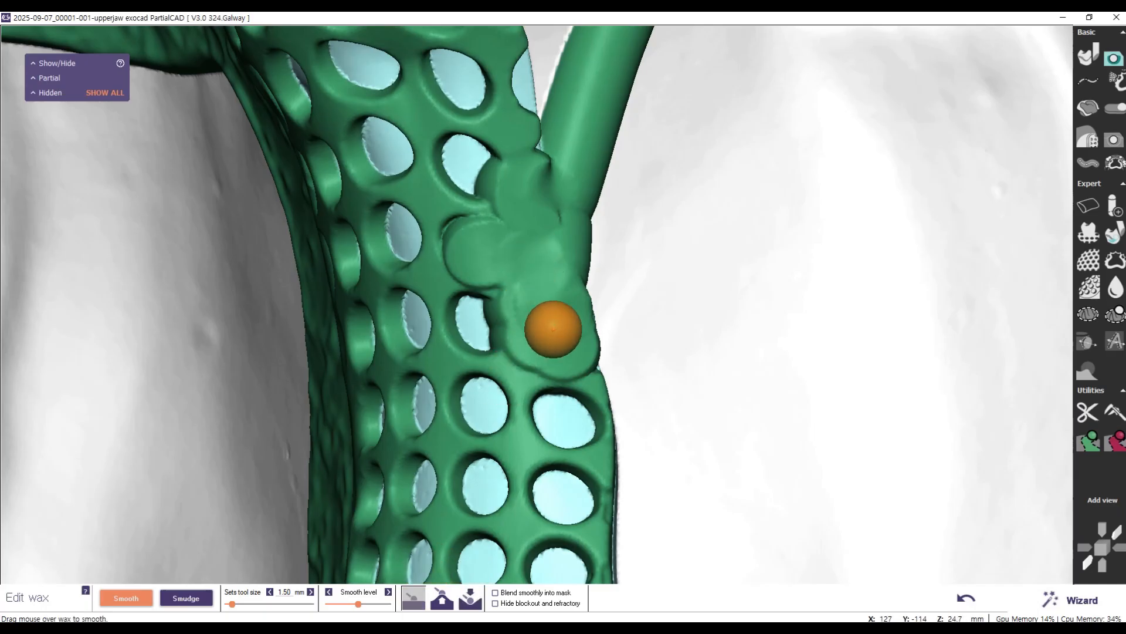
pyautogui.moveTo(563, 225)
pyautogui.mouseDown()
pyautogui.moveTo(581, 365)
pyautogui.moveTo(520, 354)
pyautogui.moveTo(518, 285)
pyautogui.moveTo(467, 239)
pyautogui.moveTo(493, 224)
pyautogui.moveTo(450, 254)
pyautogui.moveTo(518, 241)
pyautogui.moveTo(533, 171)
pyautogui.moveTo(528, 206)
pyautogui.moveTo(546, 279)
pyautogui.moveTo(566, 288)
pyautogui.moveTo(581, 329)
pyautogui.moveTo(535, 221)
pyautogui.moveTo(528, 121)
pyautogui.moveTo(490, 559)
pyautogui.mouseUp()
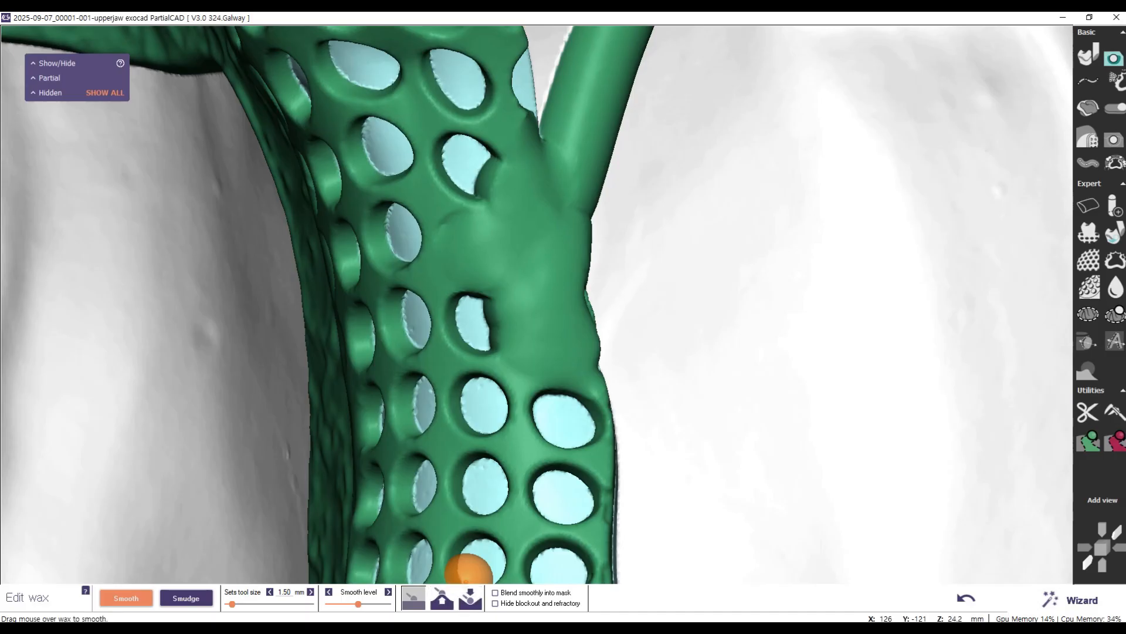
# Step: Fill the notch between the clasp arm and the free-end mesh, and smooth the wax around it
pyautogui.click(443, 597)
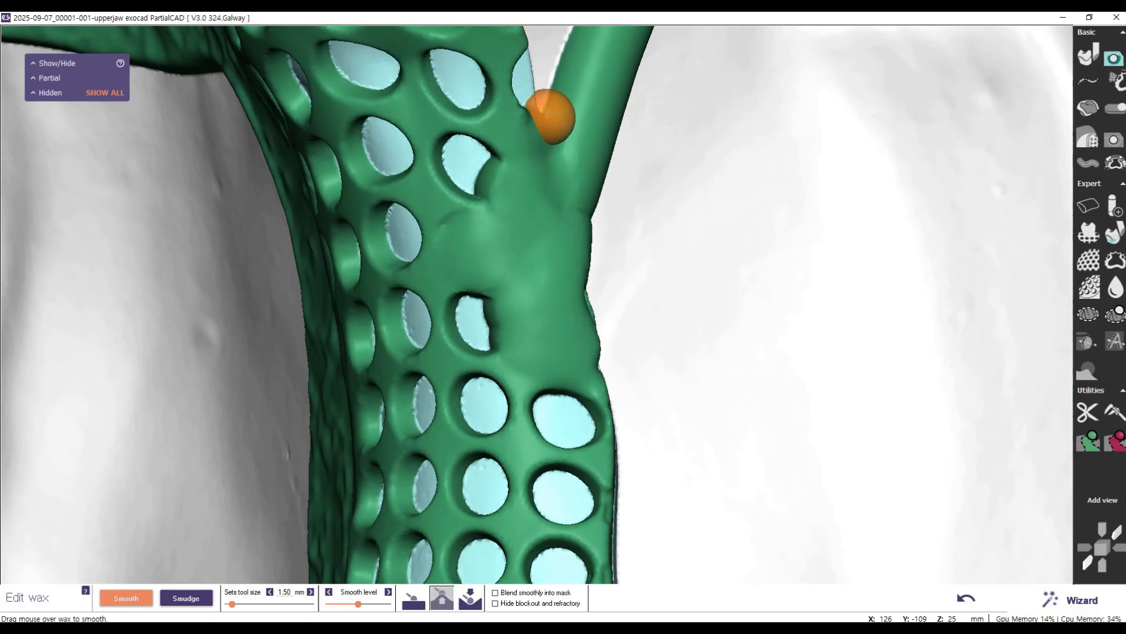
pyautogui.moveTo(545, 117)
pyautogui.mouseDown()
pyautogui.moveTo(522, 136)
pyautogui.moveTo(536, 166)
pyautogui.moveTo(572, 170)
pyautogui.mouseUp()
pyautogui.click(411, 604)
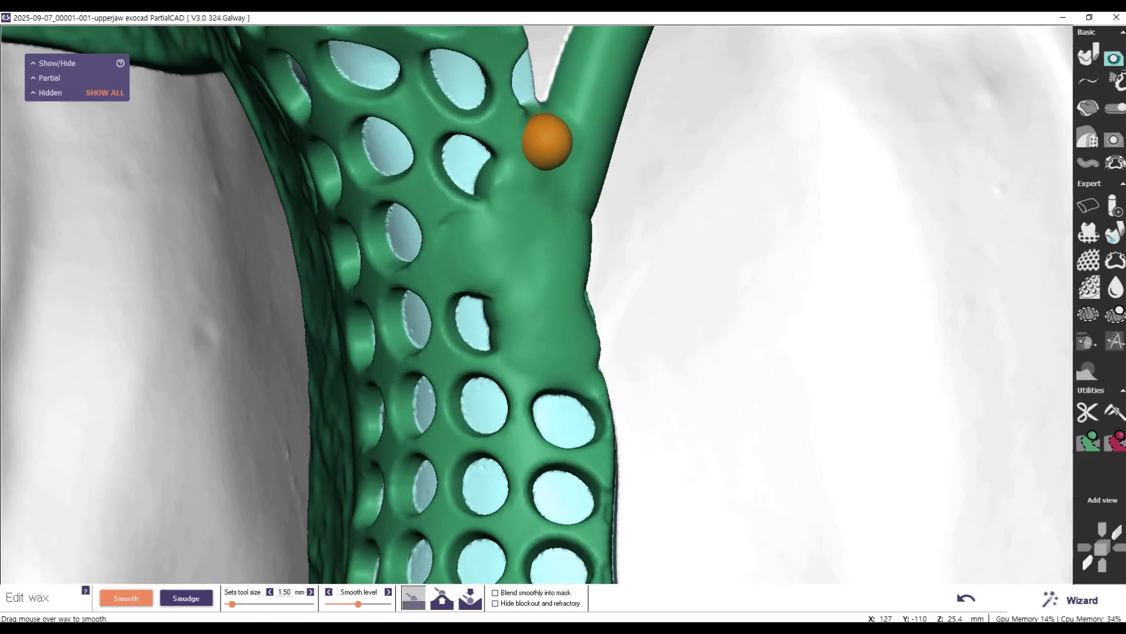
pyautogui.moveTo(511, 188)
pyautogui.mouseDown()
pyautogui.moveTo(520, 114)
pyautogui.moveTo(558, 114)
pyautogui.moveTo(556, 182)
pyautogui.moveTo(578, 206)
pyautogui.moveTo(569, 281)
pyautogui.moveTo(581, 284)
pyautogui.moveTo(604, 347)
pyautogui.moveTo(535, 281)
pyautogui.moveTo(511, 221)
pyautogui.moveTo(550, 196)
pyautogui.mouseUp()
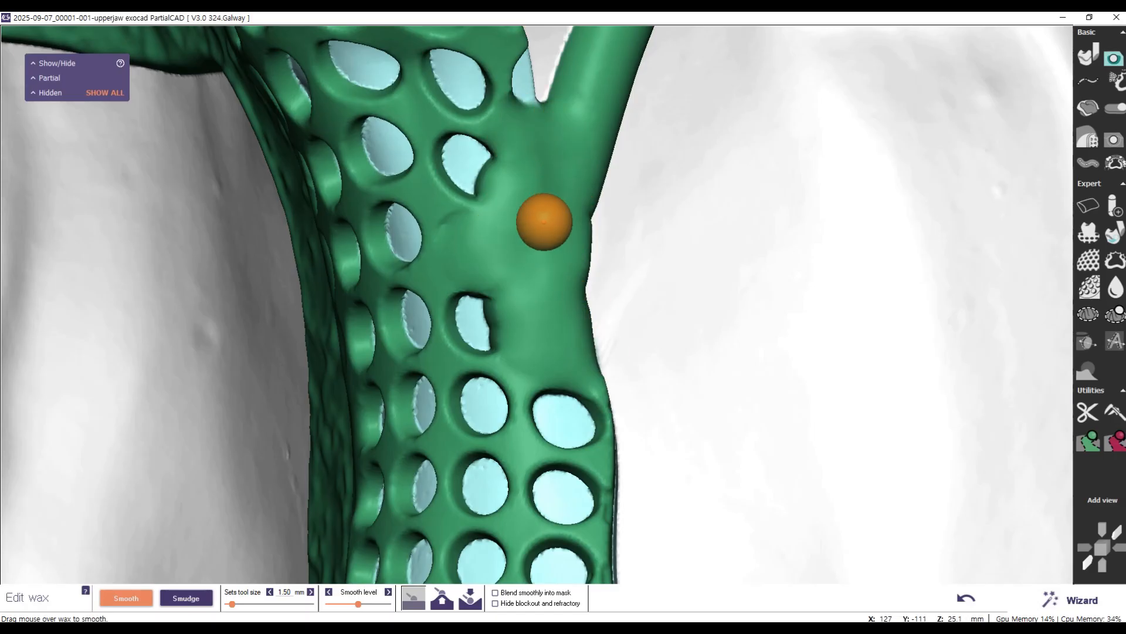
# Step: Smooth the wax lump at the front inner corner of the free-end mesh into the major connector
pyautogui.scroll(-5, 563, 276)
pyautogui.scroll(-5, 264, 240)
pyautogui.scroll(5, 279, 236)
pyautogui.moveTo(745, 233); pyautogui.dragTo(818, 633, button='middle')
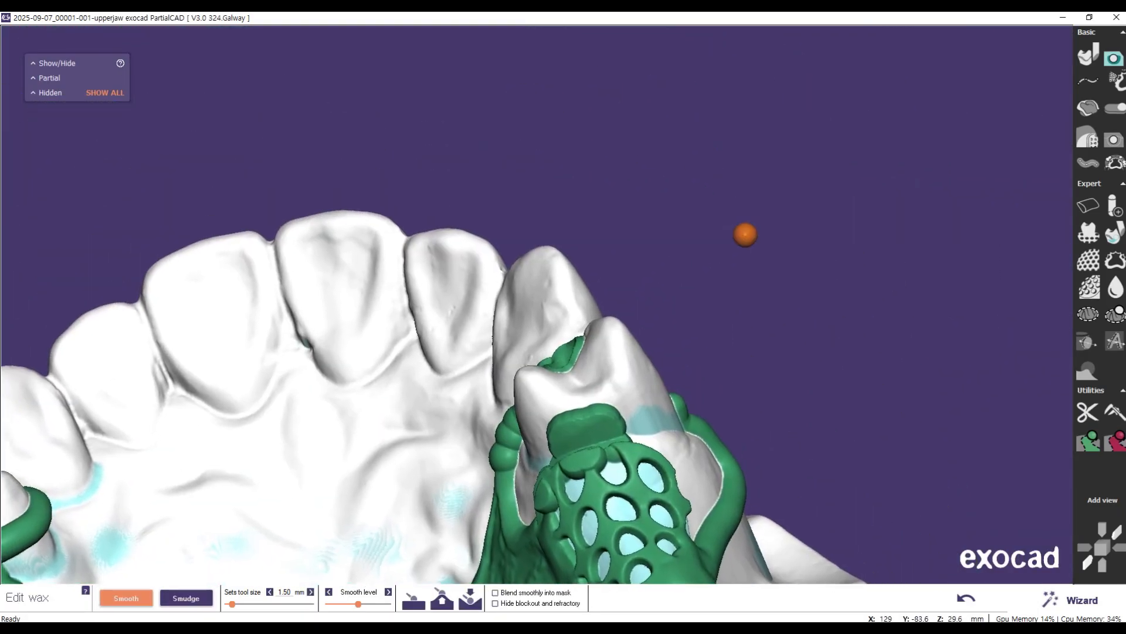
pyautogui.scroll(5, 493, 504)
pyautogui.moveTo(958, 430); pyautogui.dragTo(962, 269, button='middle')
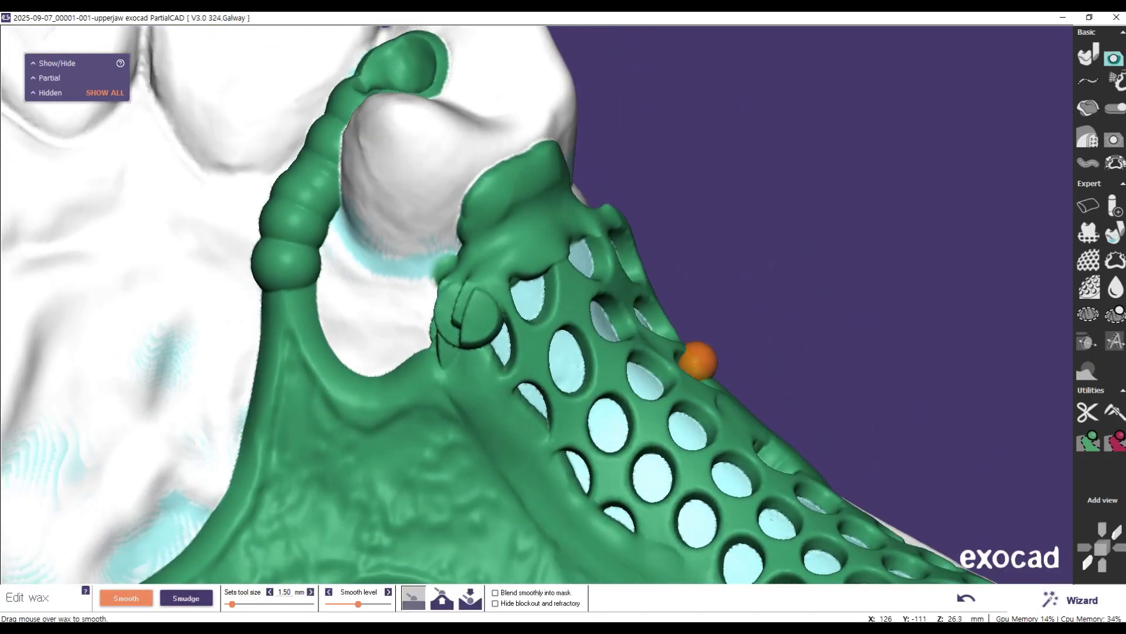
pyautogui.moveTo(467, 302)
pyautogui.mouseDown()
pyautogui.moveTo(482, 304)
pyautogui.moveTo(475, 273)
pyautogui.moveTo(460, 372)
pyautogui.moveTo(457, 338)
pyautogui.moveTo(520, 244)
pyautogui.moveTo(493, 294)
pyautogui.moveTo(489, 341)
pyautogui.moveTo(468, 362)
pyautogui.mouseUp()
pyautogui.moveTo(235, 372); pyautogui.dragTo(235, 372, button='right')
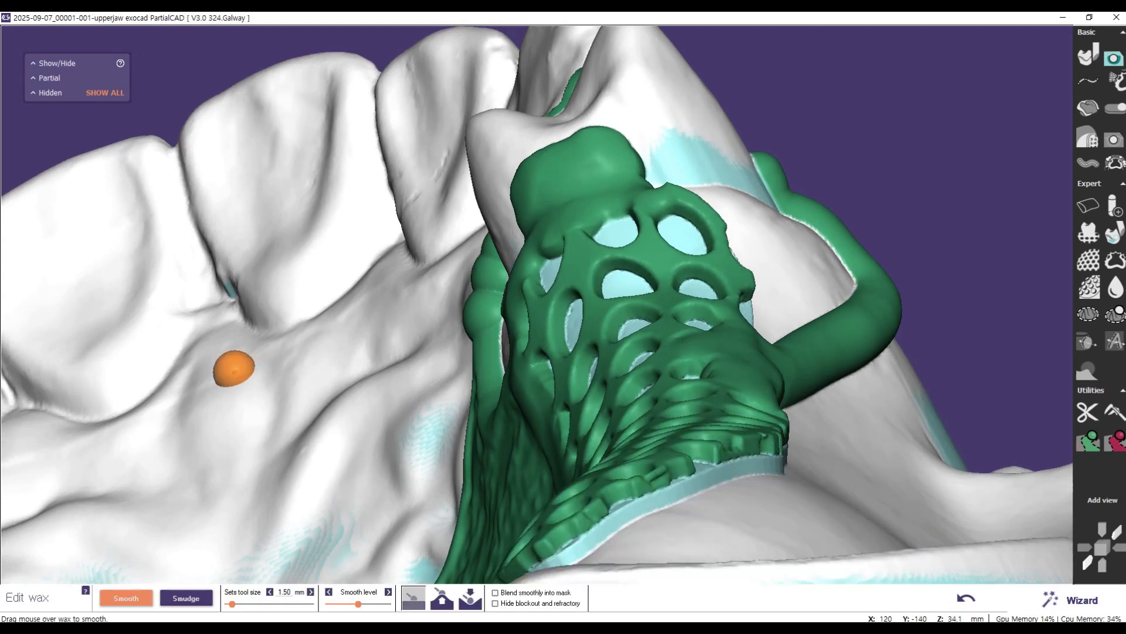
# Step: Fill and smooth the joint between the premolar's proximal plate and the front end of the free-end mesh
pyautogui.click(441, 598)
pyautogui.moveTo(586, 480); pyautogui.dragTo(586, 480, button='right')
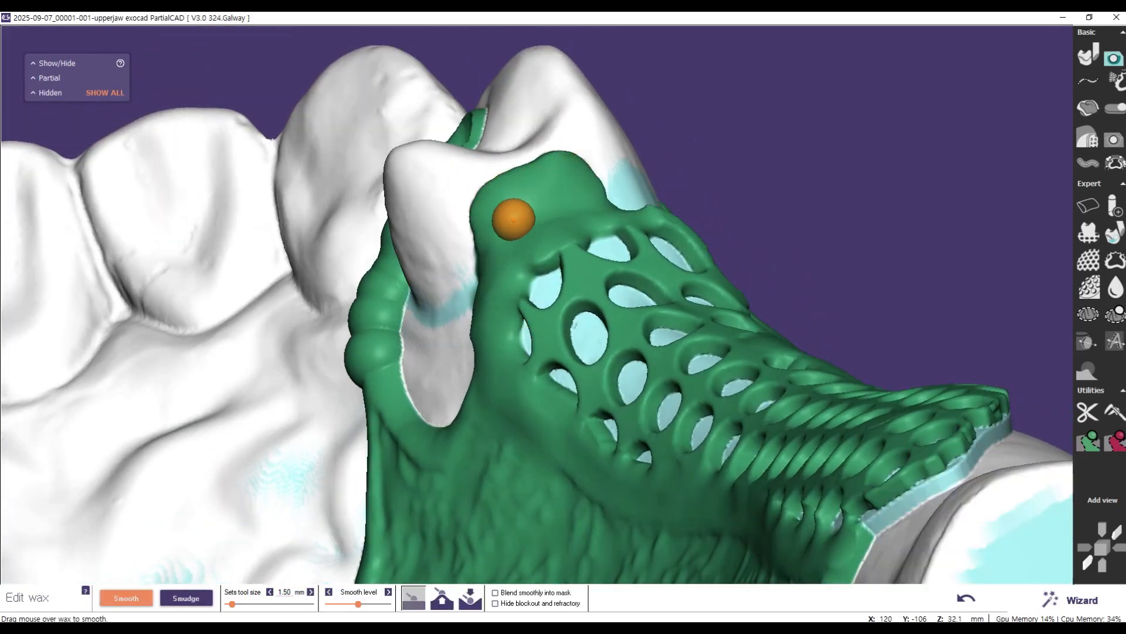
pyautogui.moveTo(649, 314); pyautogui.dragTo(646, 329, button='right')
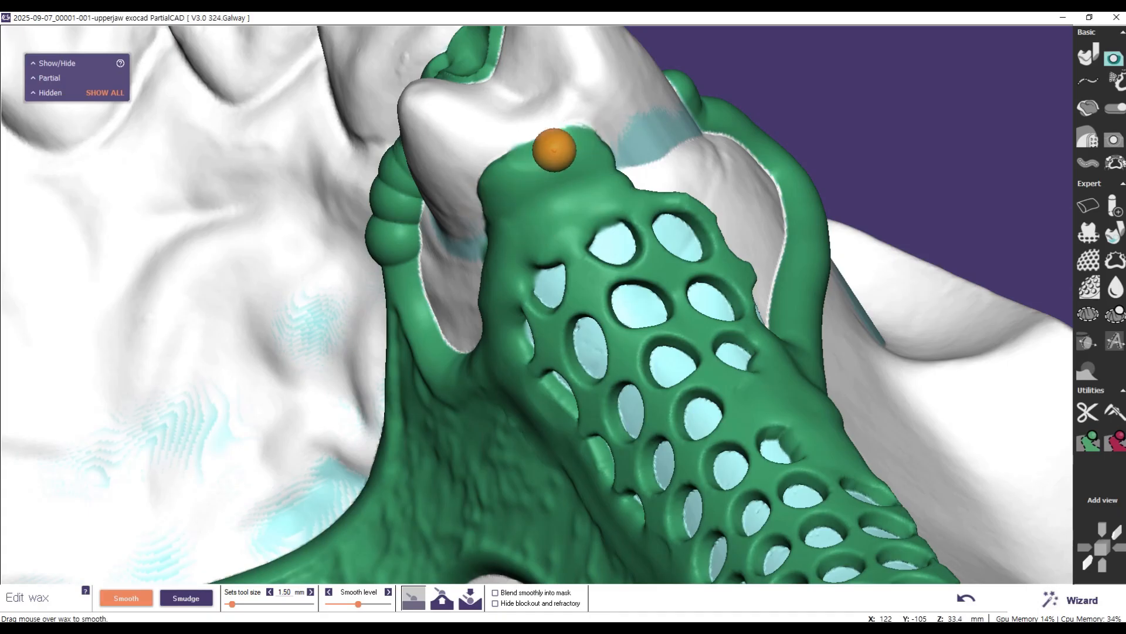
pyautogui.moveTo(559, 169); pyautogui.dragTo(568, 158, button='right')
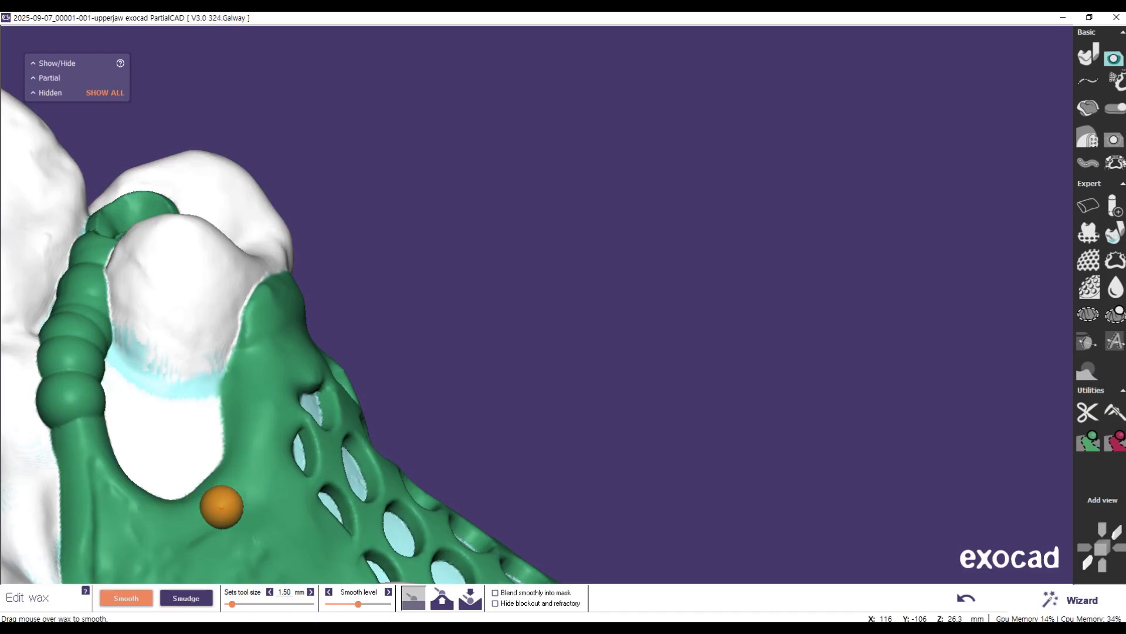
# Step: Even out the proximal plate along the premolar and its transition into the mesh and major connector
pyautogui.scroll(-3, 320, 434)
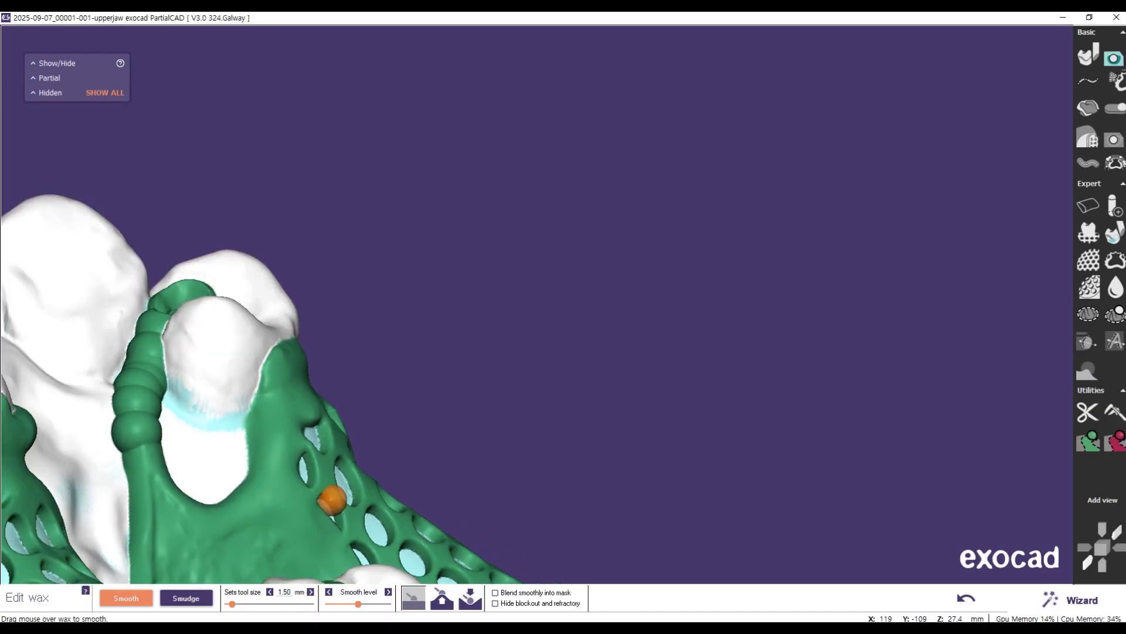
pyautogui.moveTo(230, 471); pyautogui.dragTo(230, 471, button='right')
pyautogui.scroll(3, 287, 412)
pyautogui.scroll(3, 287, 413)
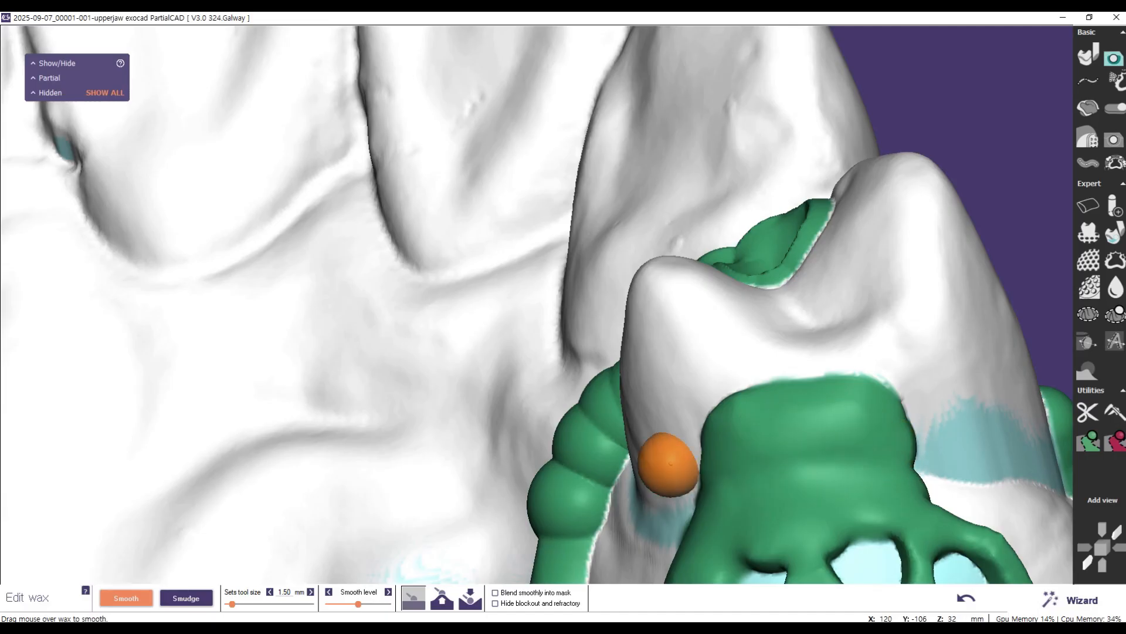
pyautogui.moveTo(667, 460); pyautogui.dragTo(691, 436, button='right')
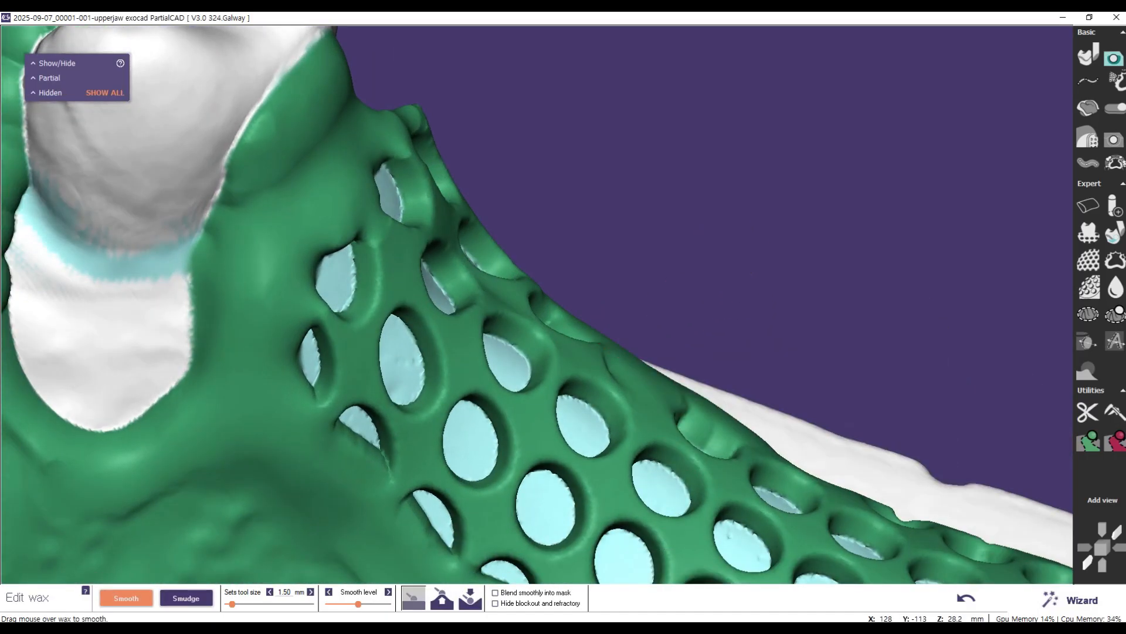
pyautogui.moveTo(721, 254); pyautogui.dragTo(721, 254, button='right')
pyautogui.moveTo(720, 254); pyautogui.dragTo(720, 254, button='middle')
# Step: Enlarge the smoothing tool to 2.25 mm and fill the grooves between the wax beads of the premolar rest's minor connector
pyautogui.scroll(1, 515, 327)
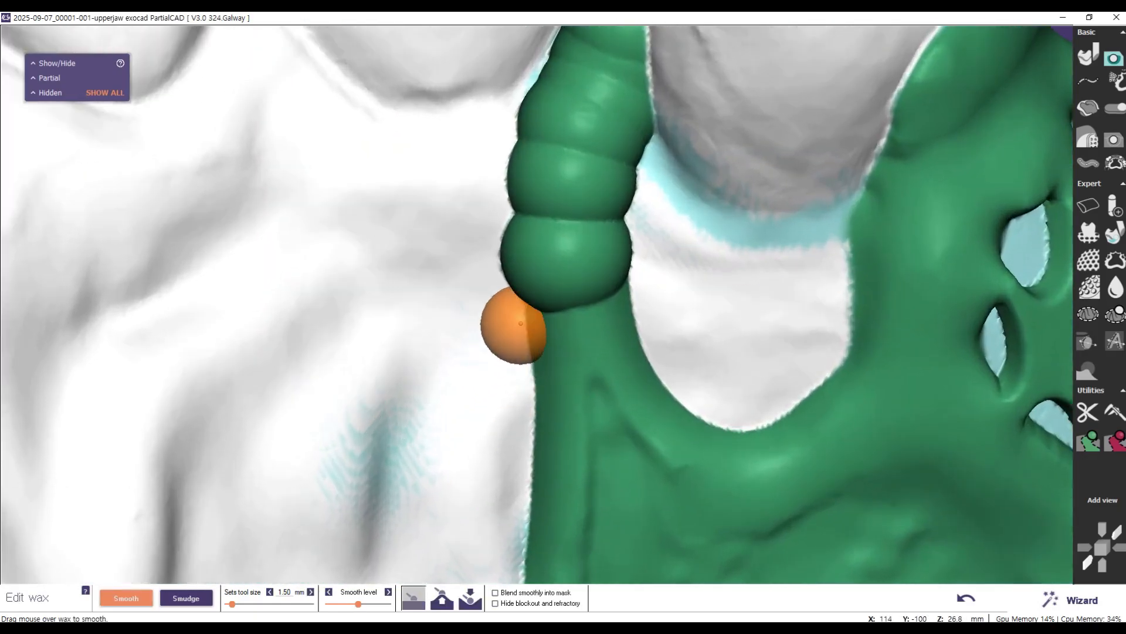
pyautogui.scroll(-4, 531, 329)
pyautogui.scroll(-4, 533, 329)
pyautogui.moveTo(448, 312); pyautogui.dragTo(544, 523, button='right')
pyautogui.click(443, 598)
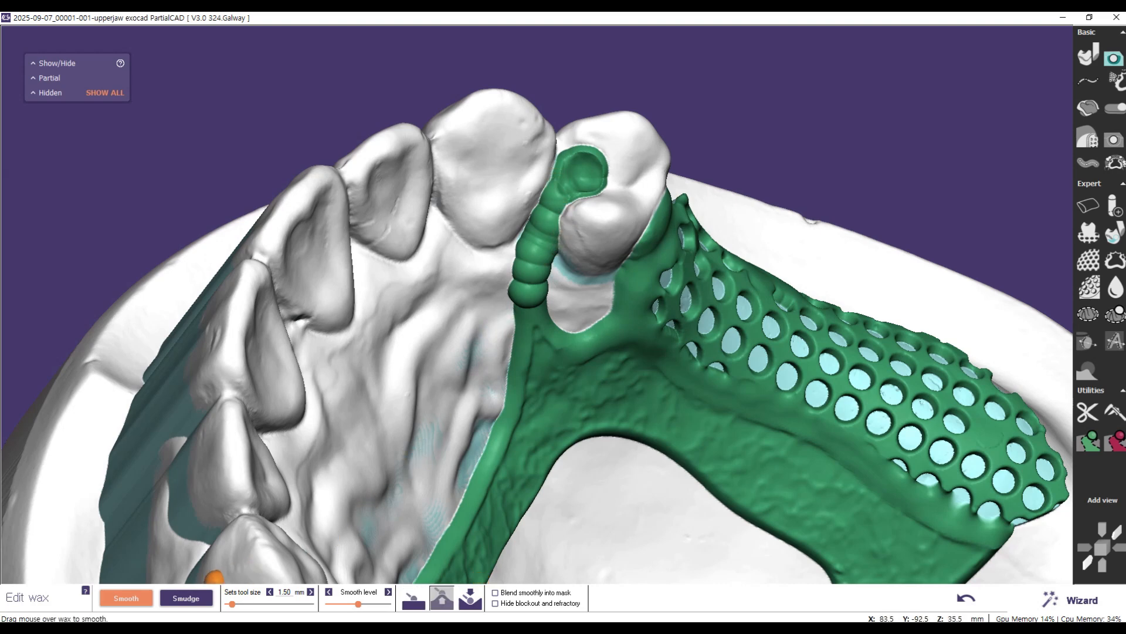
pyautogui.moveTo(234, 605); pyautogui.dragTo(241, 605)
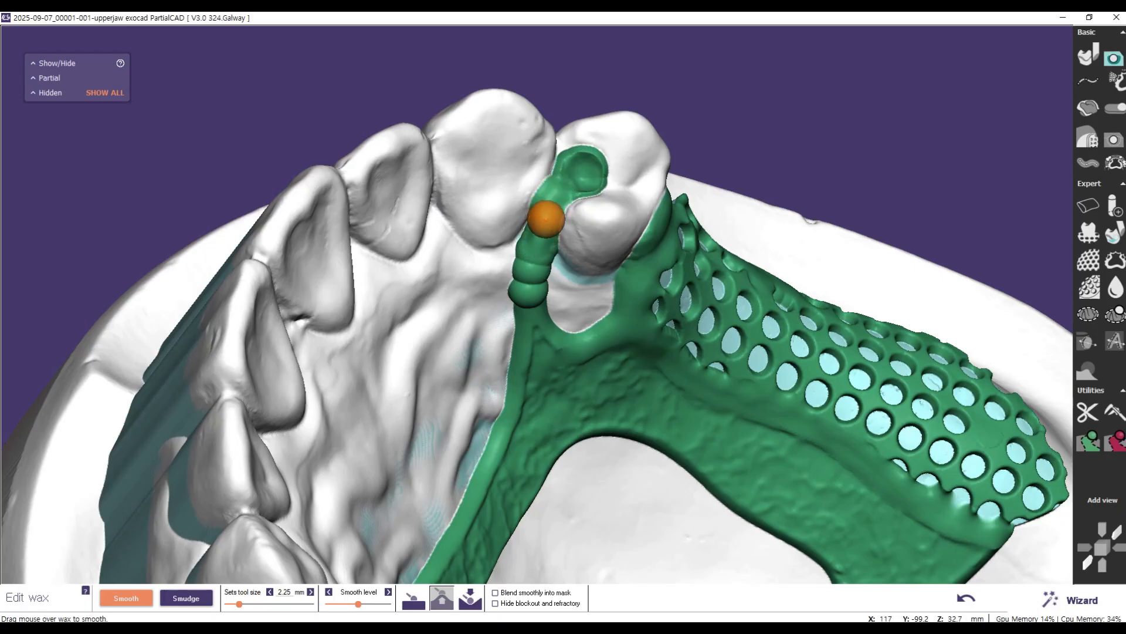
pyautogui.moveTo(479, 320); pyautogui.dragTo(567, 207, button='right')
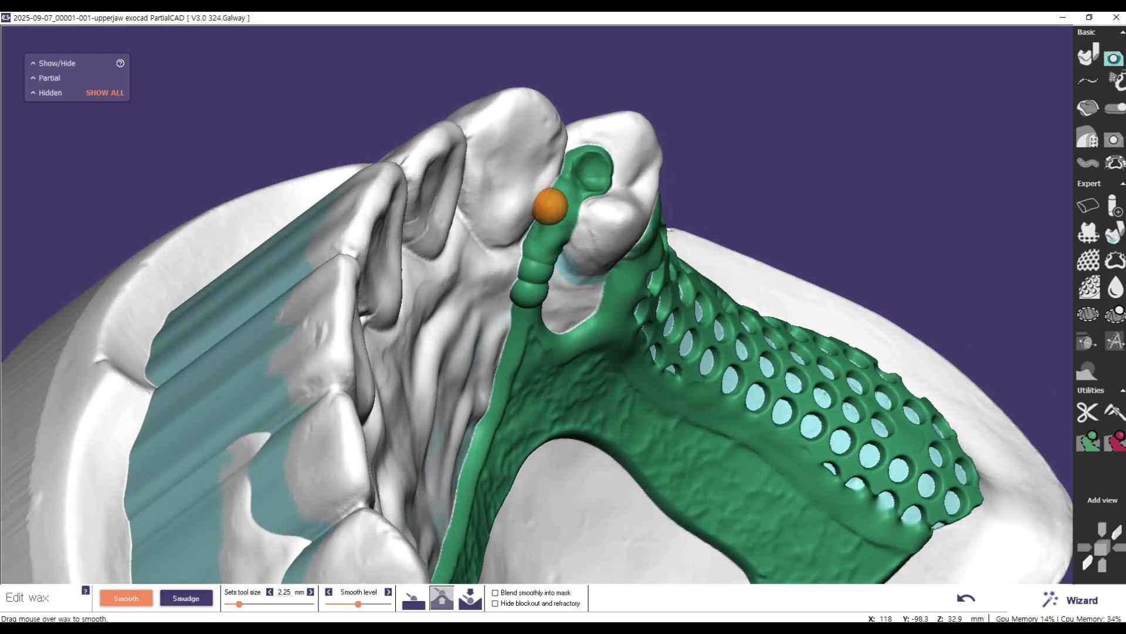
pyautogui.moveTo(585, 305); pyautogui.dragTo(521, 259, button='right')
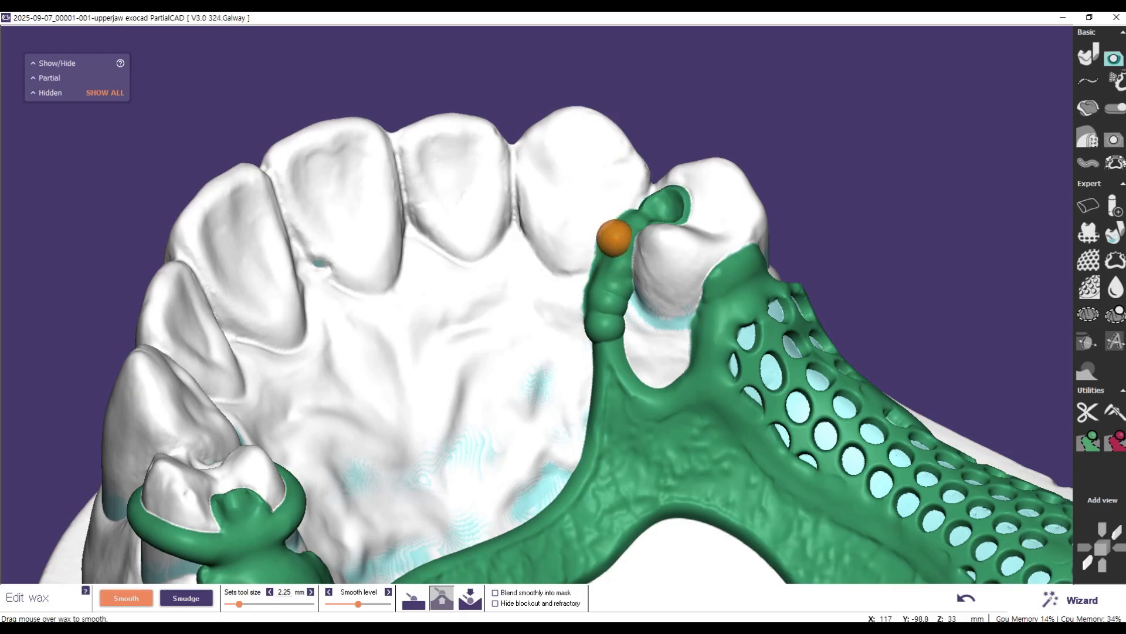
pyautogui.moveTo(618, 315)
pyautogui.mouseDown(button='right')
pyautogui.moveTo(623, 326)
pyautogui.moveTo(624, 310)
pyautogui.mouseUp(button='right')
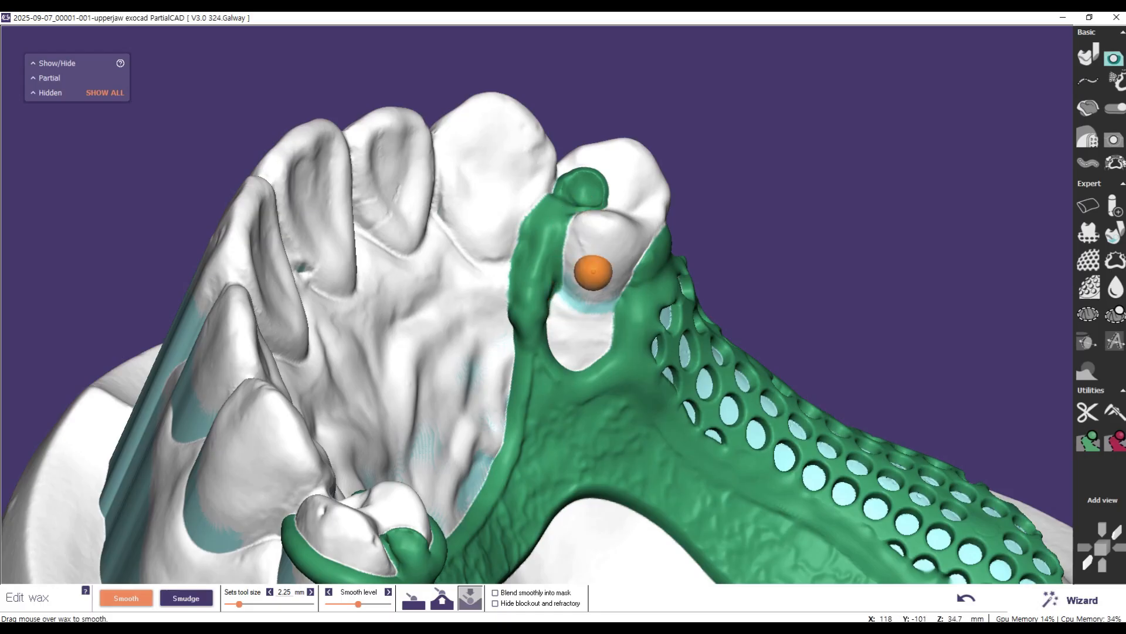
# Step: Smooth the minor connector between the canine and premolar, from the major connector up to the occlusal rest
pyautogui.moveTo(548, 284); pyautogui.dragTo(555, 282, button='right')
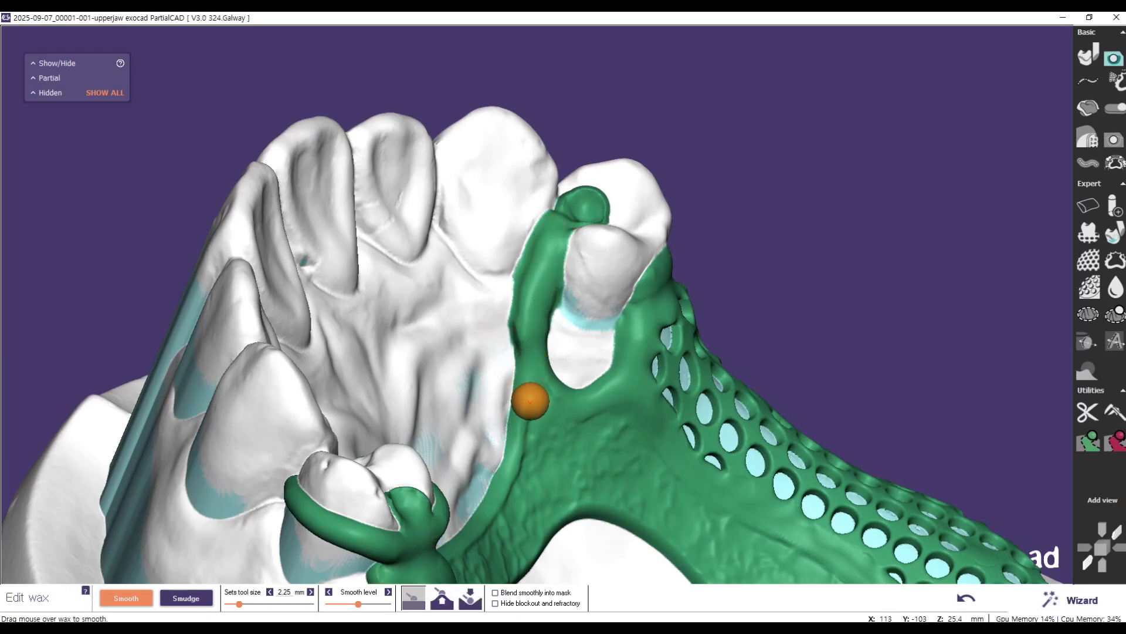
pyautogui.moveTo(508, 353); pyautogui.dragTo(571, 346, button='right')
pyautogui.scroll(5, 374, 346)
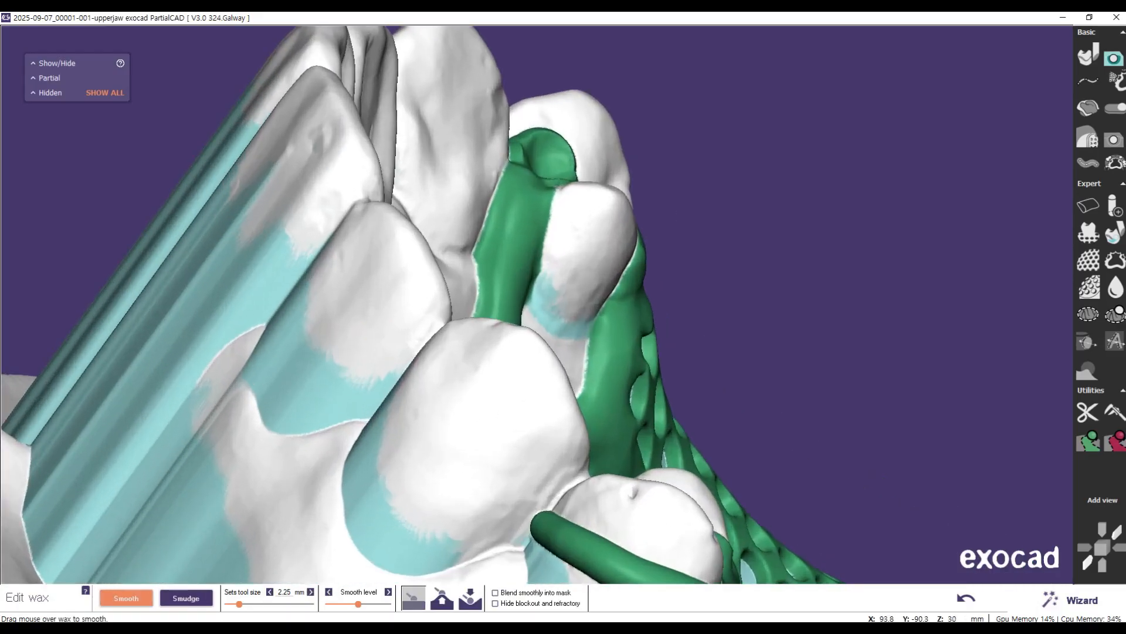
pyautogui.moveTo(446, 345); pyautogui.dragTo(435, 376, button='right')
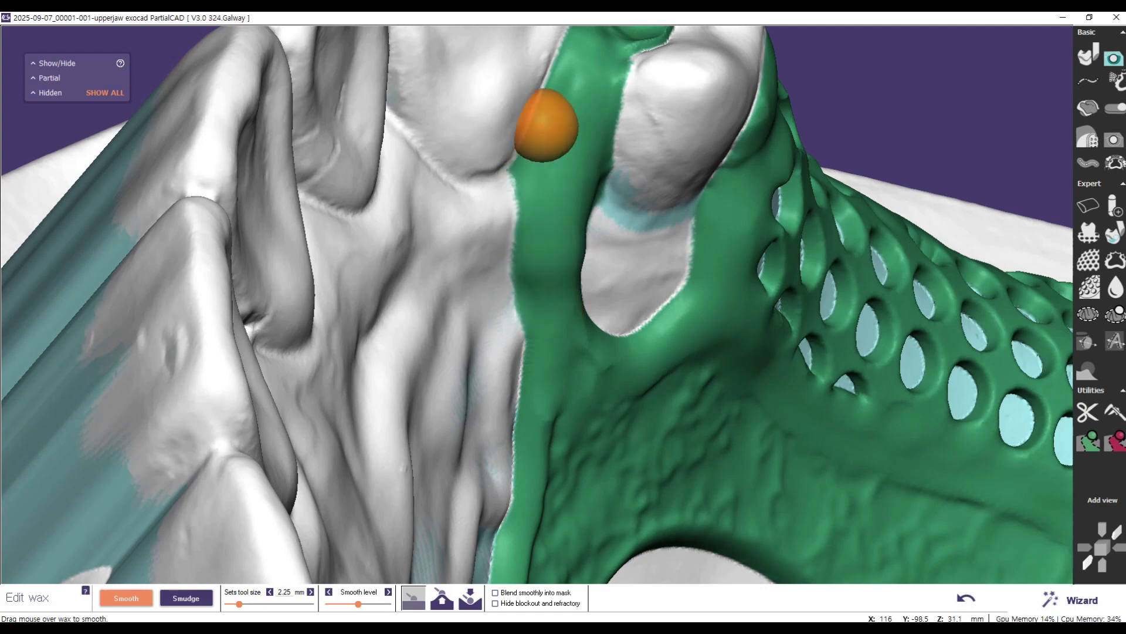
pyautogui.moveTo(492, 274); pyautogui.dragTo(452, 249, button='right')
pyautogui.moveTo(434, 421); pyautogui.dragTo(423, 420, button='right')
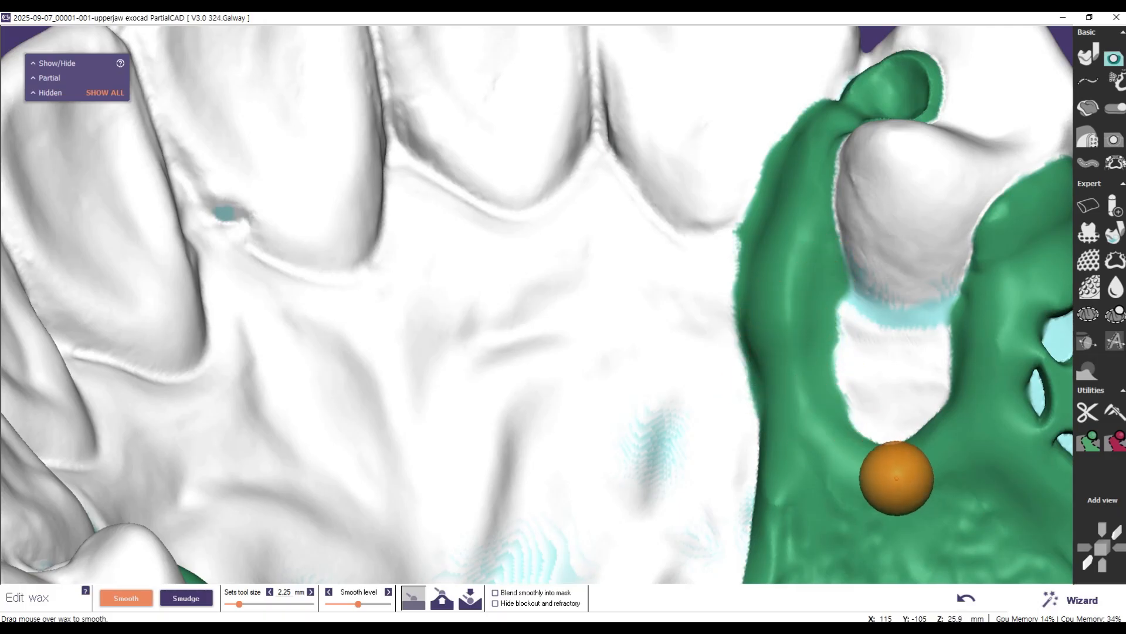
pyautogui.moveTo(927, 232); pyautogui.dragTo(921, 235, button='right')
pyautogui.scroll(-4, 927, 232)
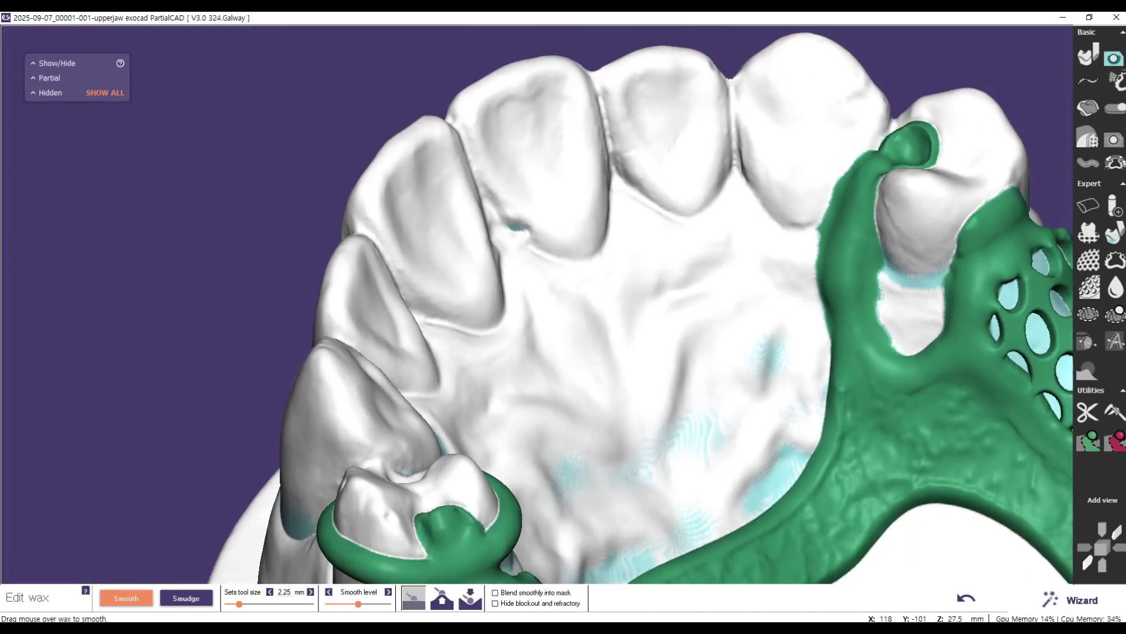
# Step: Build up and smooth the wax where the premolar's mesial rest meets the minor connector
pyautogui.moveTo(785, 280)
pyautogui.mouseDown(button='right')
pyautogui.moveTo(786, 322)
pyautogui.moveTo(788, 238)
pyautogui.moveTo(786, 269)
pyautogui.mouseUp(button='right')
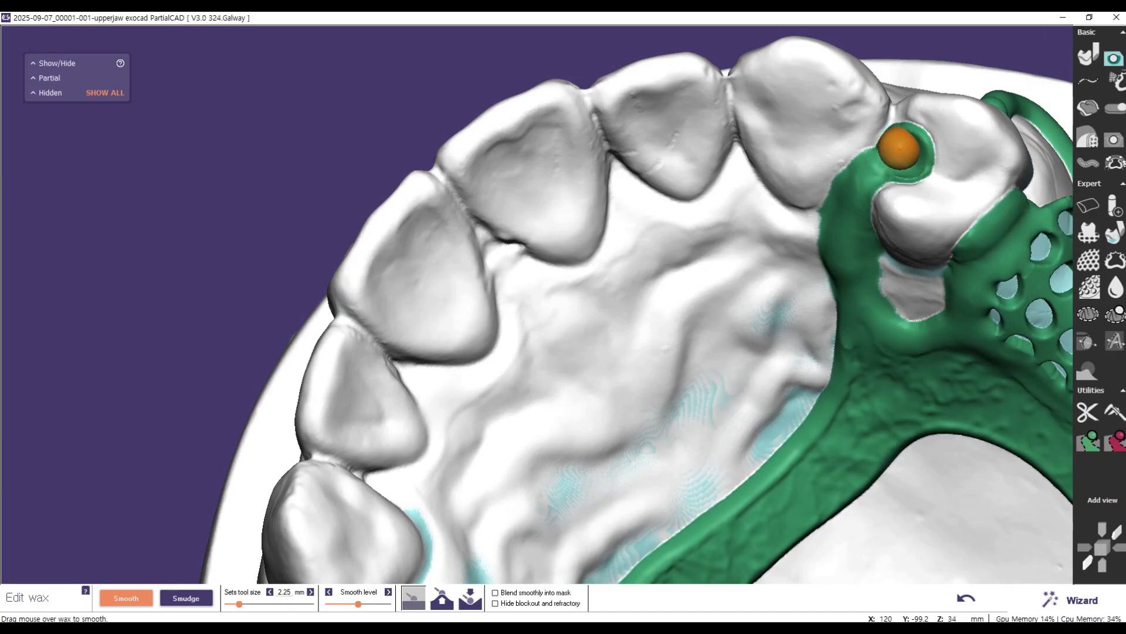
pyautogui.click(442, 598)
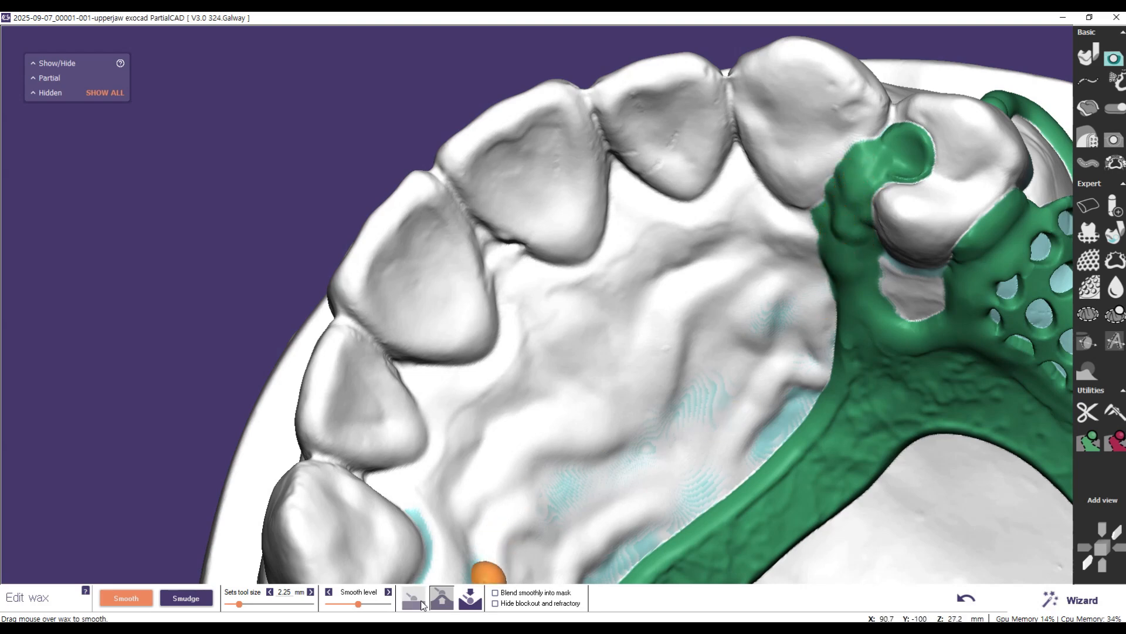
pyautogui.click(414, 597)
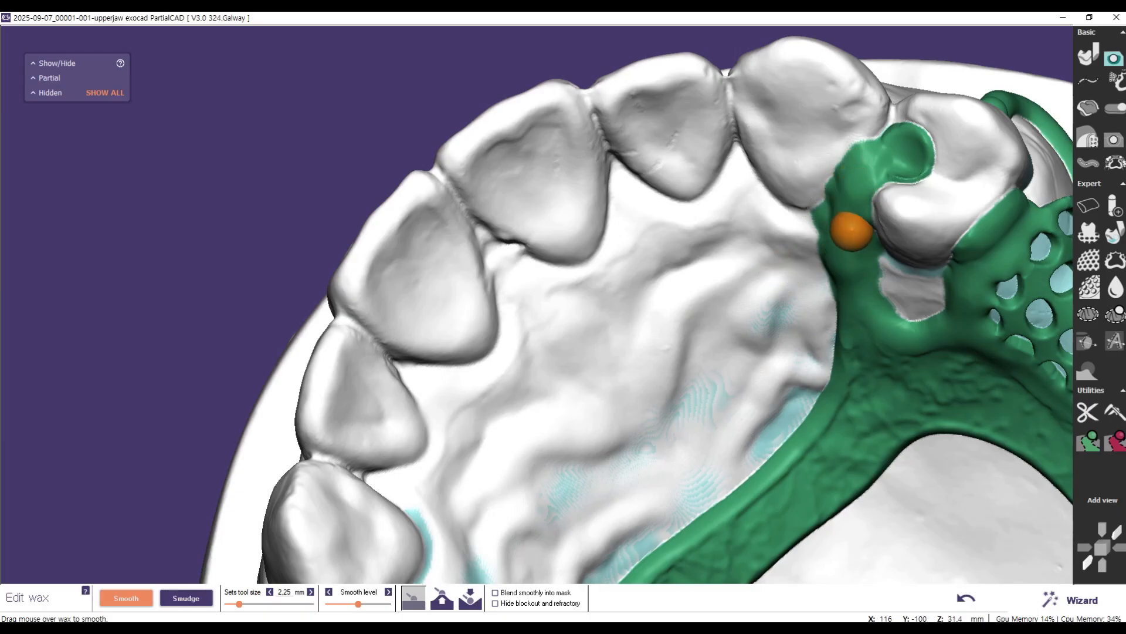
pyautogui.moveTo(731, 223); pyautogui.dragTo(951, 174, button='right')
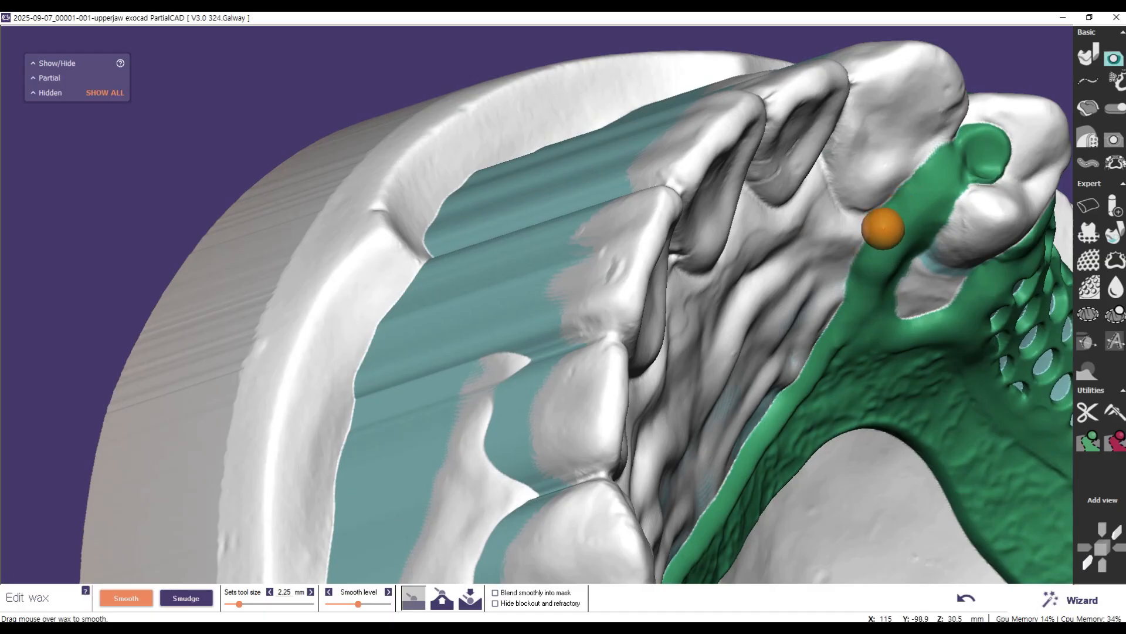
# Step: Build up and smooth wax on the lower part of the minor connector, where it joins the major connector beside the premolar
pyautogui.moveTo(925, 299); pyautogui.dragTo(826, 248, button='right')
pyautogui.scroll(-7, 760, 311)
pyautogui.moveTo(723, 348); pyautogui.dragTo(747, 475, button='right')
pyautogui.scroll(5, 905, 329)
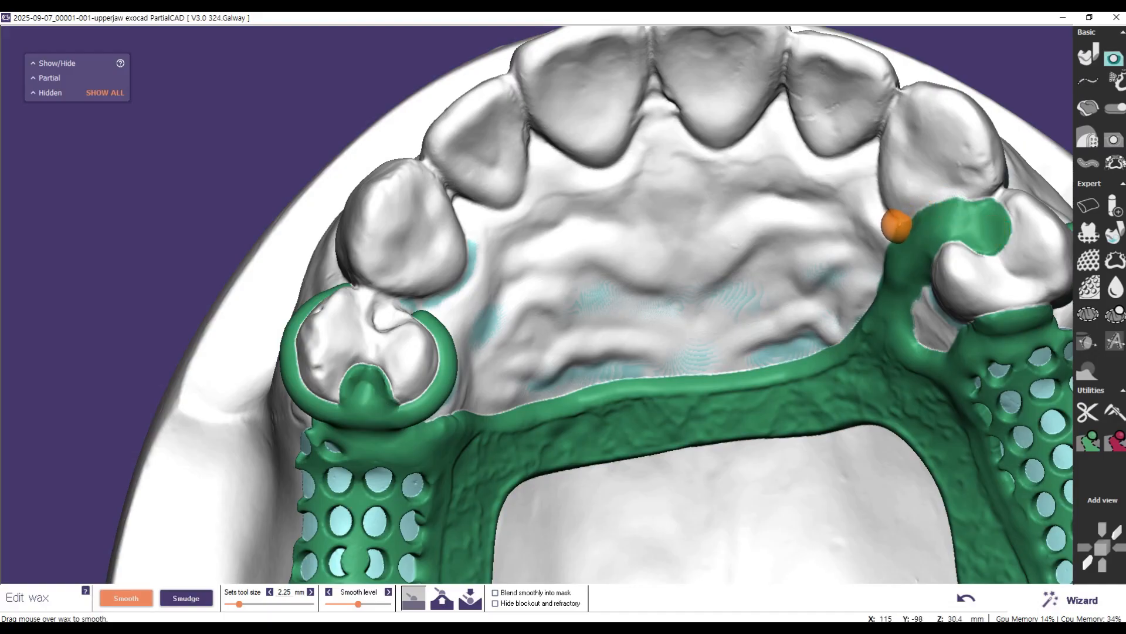
pyautogui.moveTo(870, 269); pyautogui.dragTo(729, 205, button='right')
pyautogui.moveTo(684, 468); pyautogui.dragTo(728, 458, button='right')
pyautogui.click(442, 597)
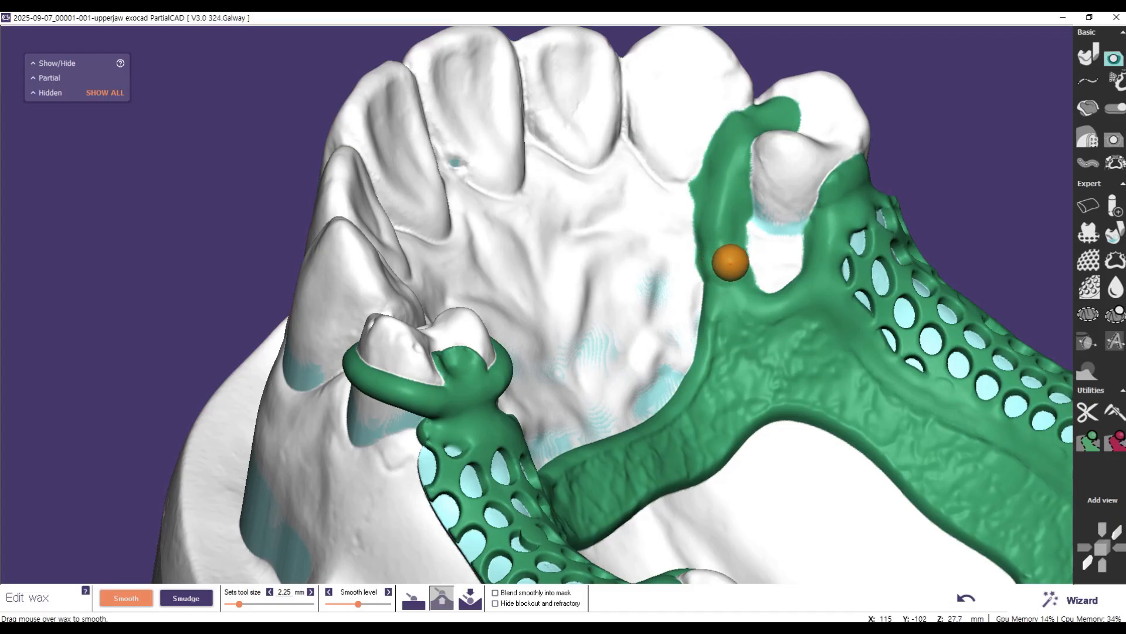
pyautogui.moveTo(712, 293); pyautogui.dragTo(742, 271)
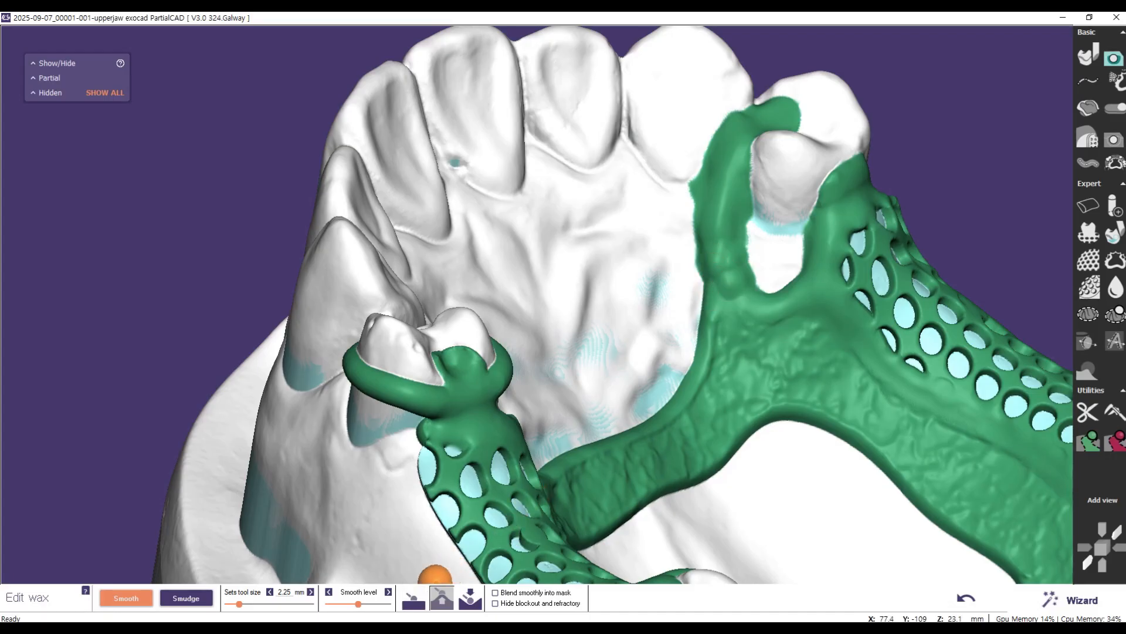
pyautogui.moveTo(724, 254)
pyautogui.mouseDown()
pyautogui.moveTo(714, 292)
pyautogui.moveTo(730, 256)
pyautogui.moveTo(710, 262)
pyautogui.moveTo(715, 228)
pyautogui.moveTo(727, 279)
pyautogui.mouseUp()
# Step: Check the smoothed framework as a whole and return to the wizard to start drawing finish lines
pyautogui.scroll(-2, 669, 416)
pyautogui.moveTo(646, 460); pyautogui.dragTo(613, 457, button='right')
pyautogui.moveTo(322, 302)
pyautogui.mouseDown(button='right')
pyautogui.moveTo(305, 305)
pyautogui.moveTo(321, 301)
pyautogui.mouseUp(button='right')
pyautogui.scroll(-4, 294, 255)
pyautogui.scroll(-2, 424, 429)
pyautogui.moveTo(528, 473); pyautogui.dragTo(708, 424, button='right')
pyautogui.moveTo(765, 340)
pyautogui.mouseDown(button='right')
pyautogui.moveTo(679, 257)
pyautogui.moveTo(681, 202)
pyautogui.mouseUp(button='right')
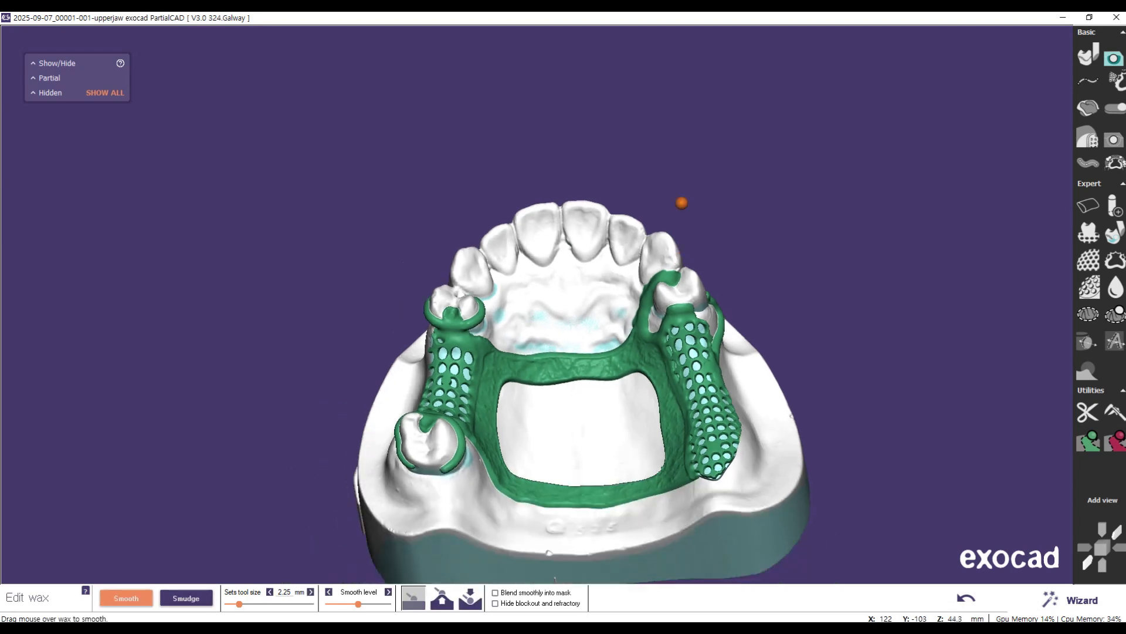
pyautogui.click(1081, 604)
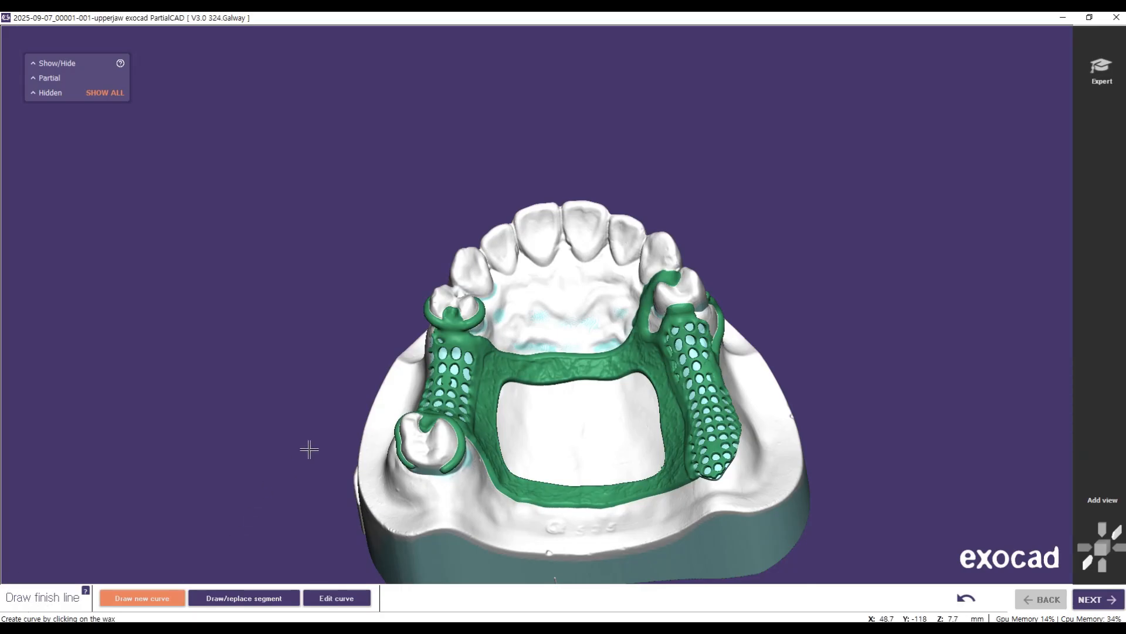
pyautogui.moveTo(850, 468); pyautogui.dragTo(553, 320, button='right')
pyautogui.scroll(-2, 663, 288)
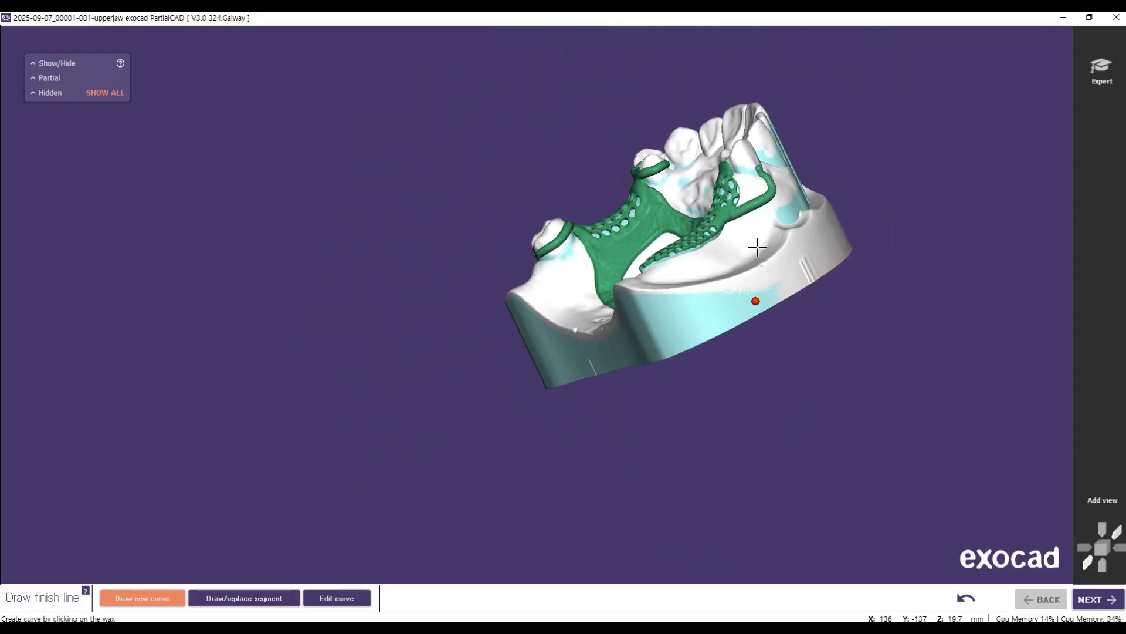
pyautogui.scroll(5, 757, 249)
pyautogui.scroll(3, 639, 204)
pyautogui.moveTo(639, 204); pyautogui.dragTo(636, 200, button='right')
pyautogui.click(344, 44)
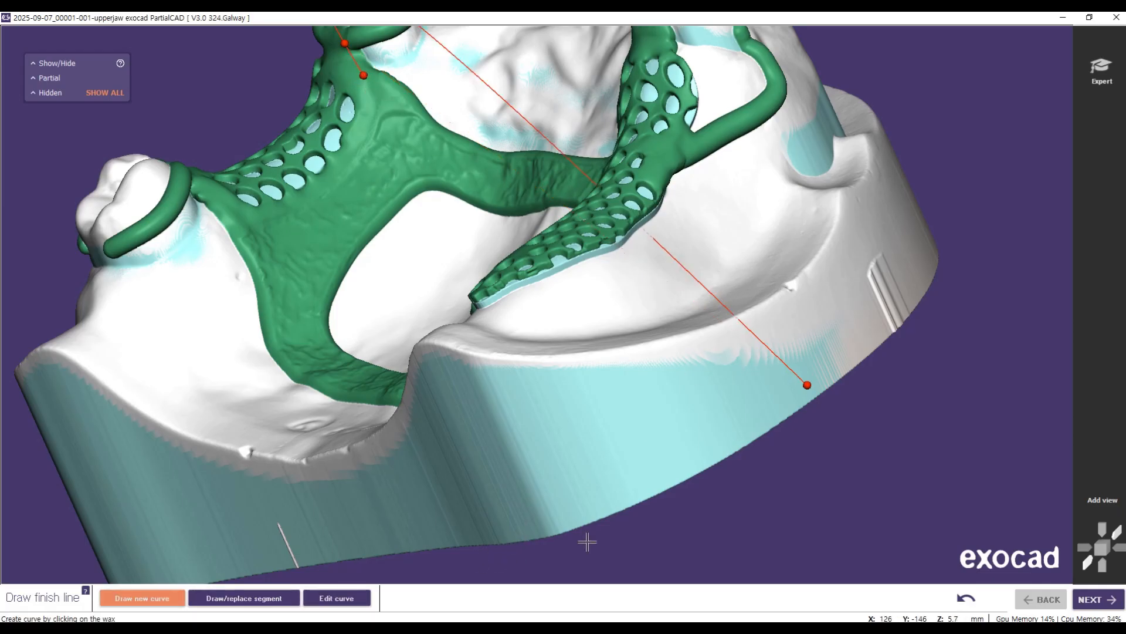
pyautogui.click(806, 386)
pyautogui.rightClick(807, 385)
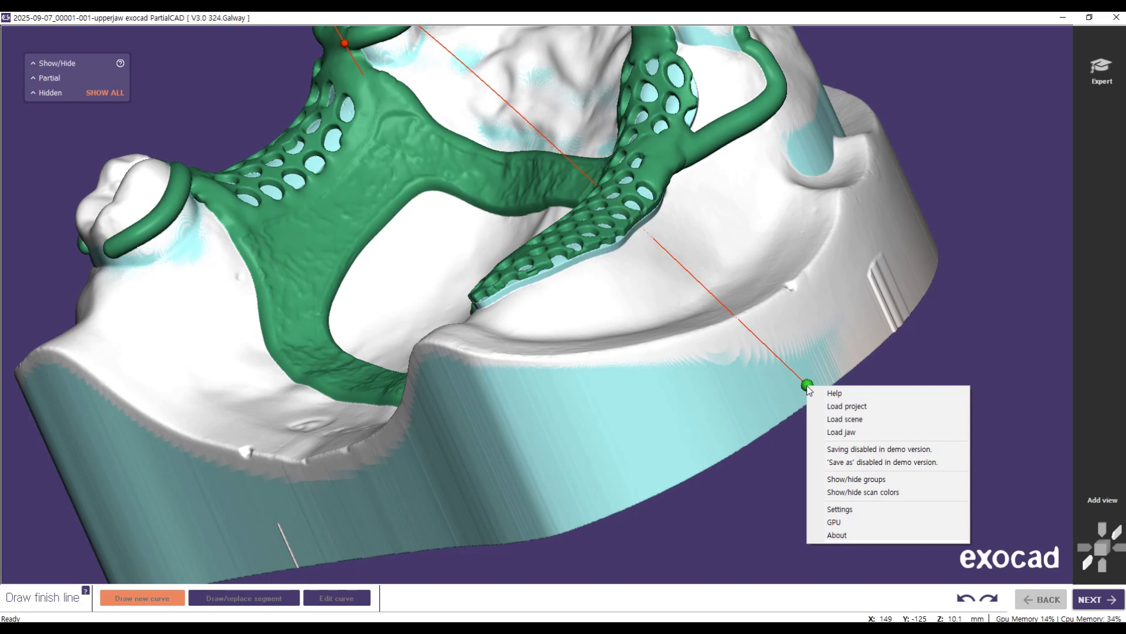
pyautogui.press('Escape')
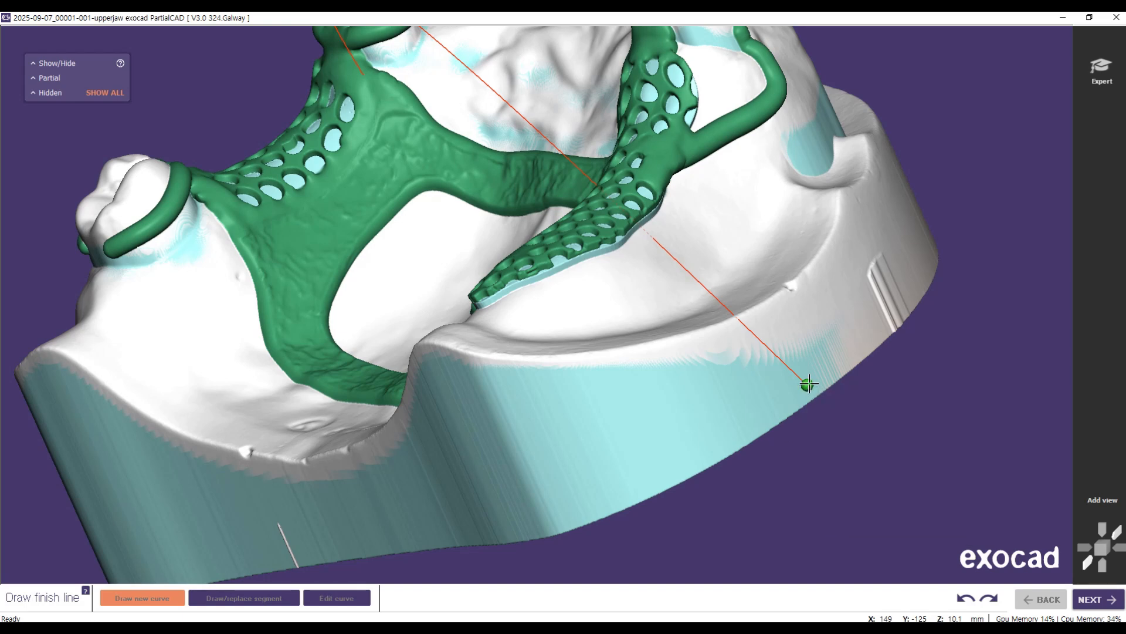
pyautogui.click(965, 599)
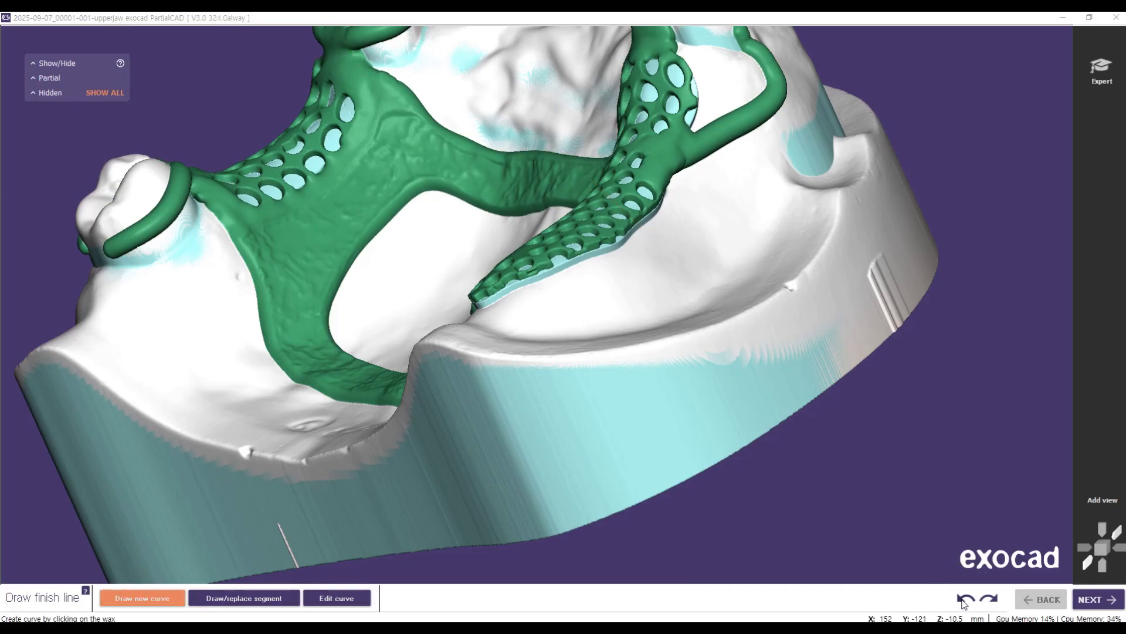
pyautogui.click(236, 601)
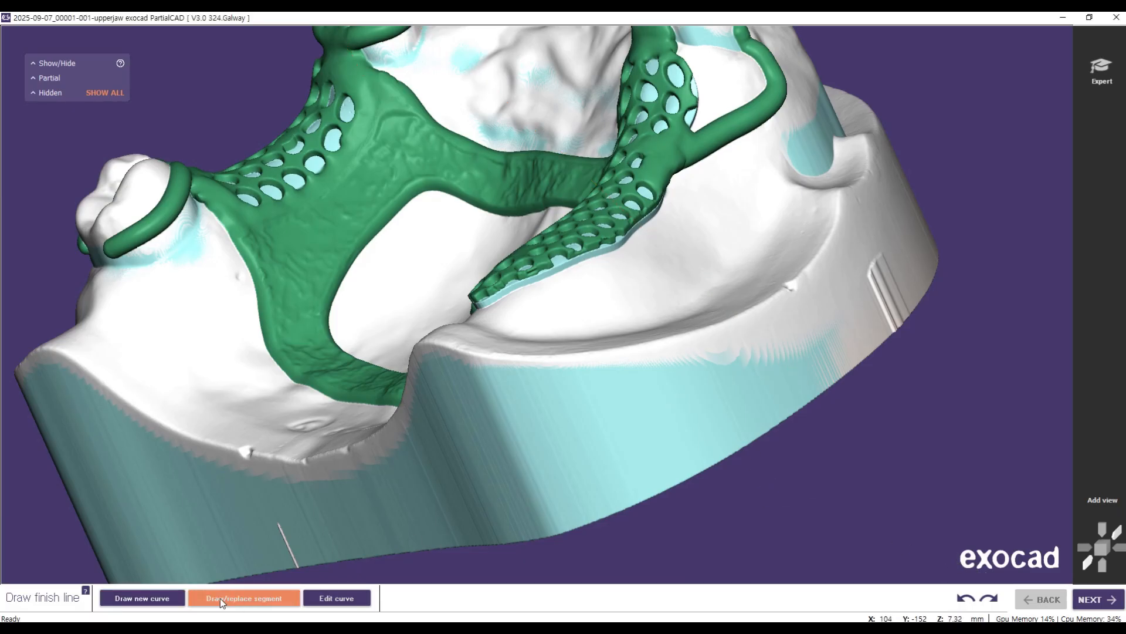
# Step: Draw a new finish line curve along the palatal edge of the mesh between the premolar and molar clasps
pyautogui.click(170, 599)
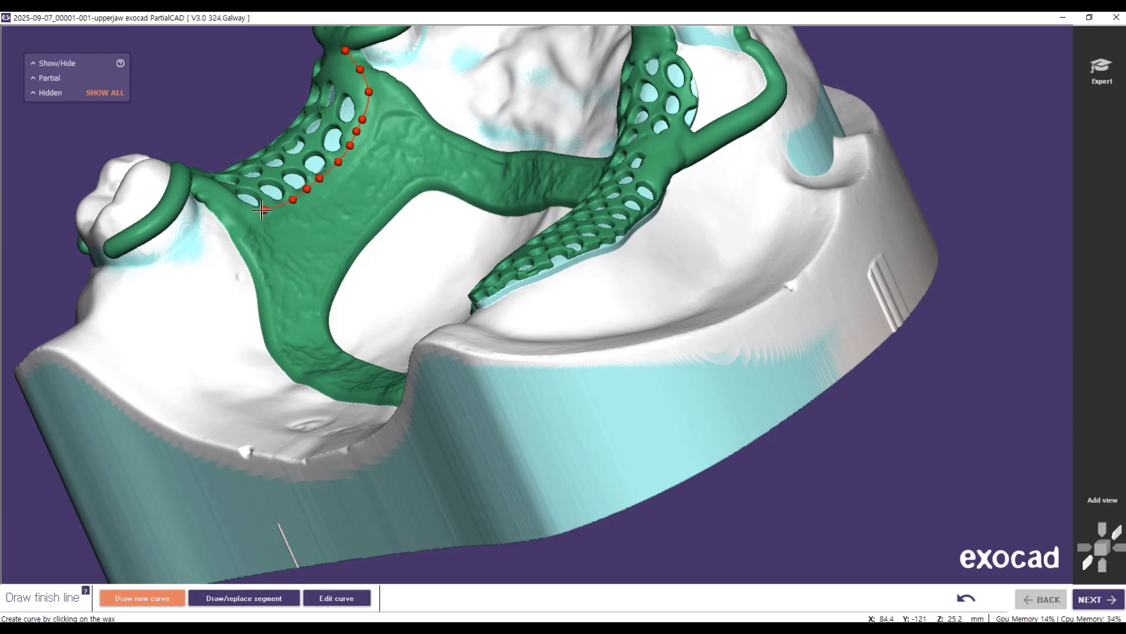
pyautogui.moveTo(110, 281); pyautogui.dragTo(219, 232, button='right')
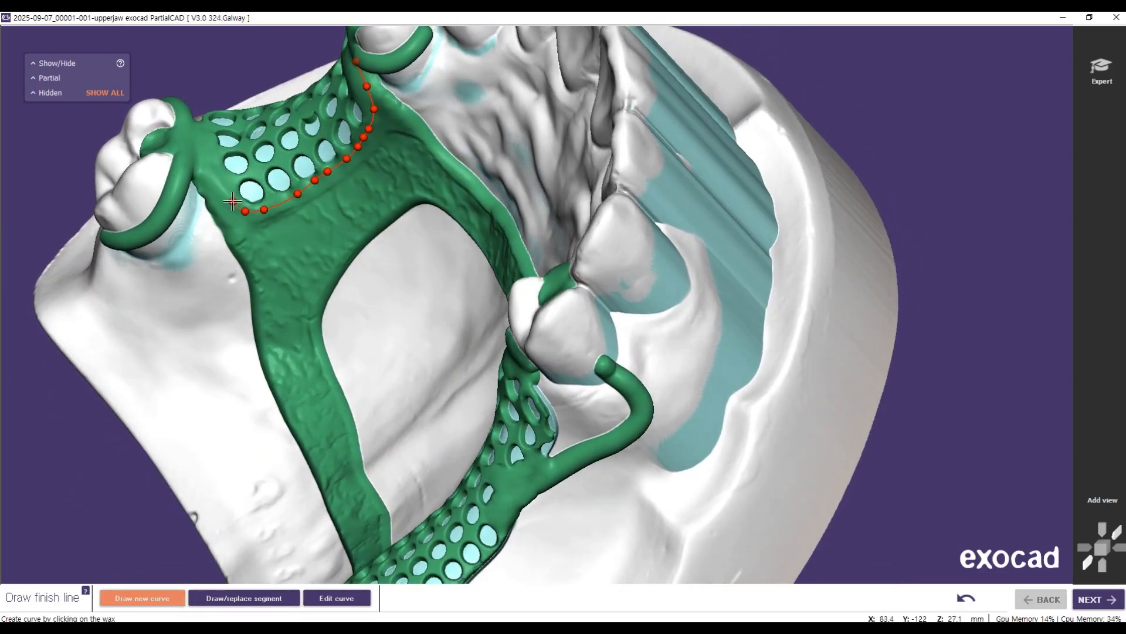
pyautogui.doubleClick(192, 160)
# Step: Draw a finish line curve along the palatal edge of the free-end mesh, from the premolar's proximal plate to its posterior end
pyautogui.moveTo(347, 221); pyautogui.dragTo(521, 223, button='right')
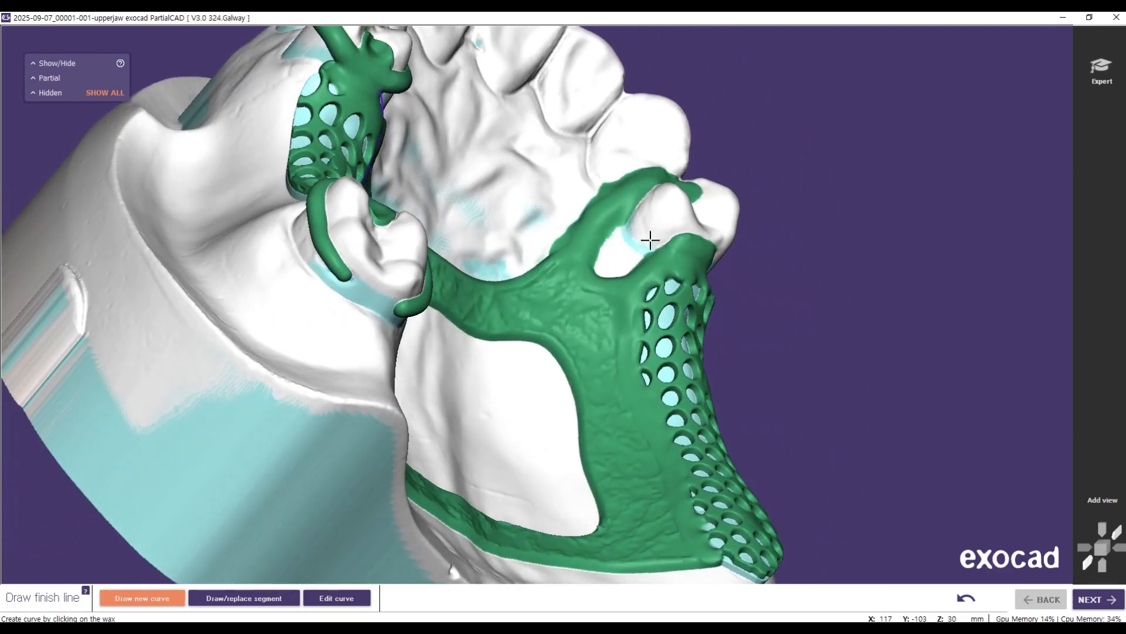
pyautogui.click(679, 244)
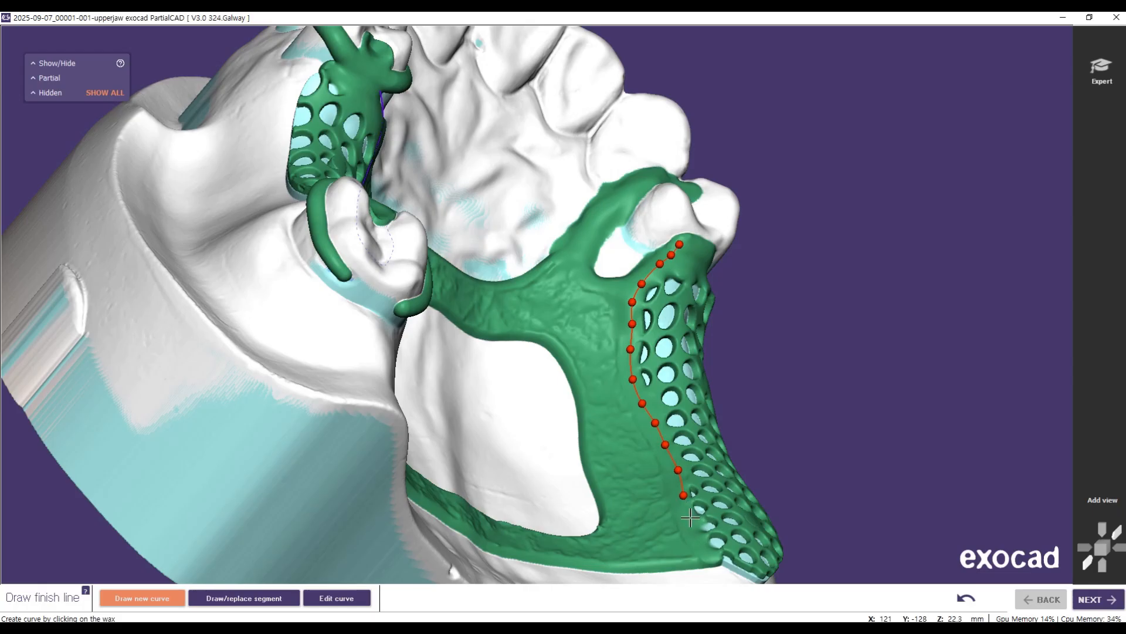
pyautogui.click(718, 556)
# Step: Draw a short finish line curve across the bar clasp's approach arm on the buccal side of the free-end saddle
pyautogui.moveTo(557, 296); pyautogui.dragTo(610, 289, button='right')
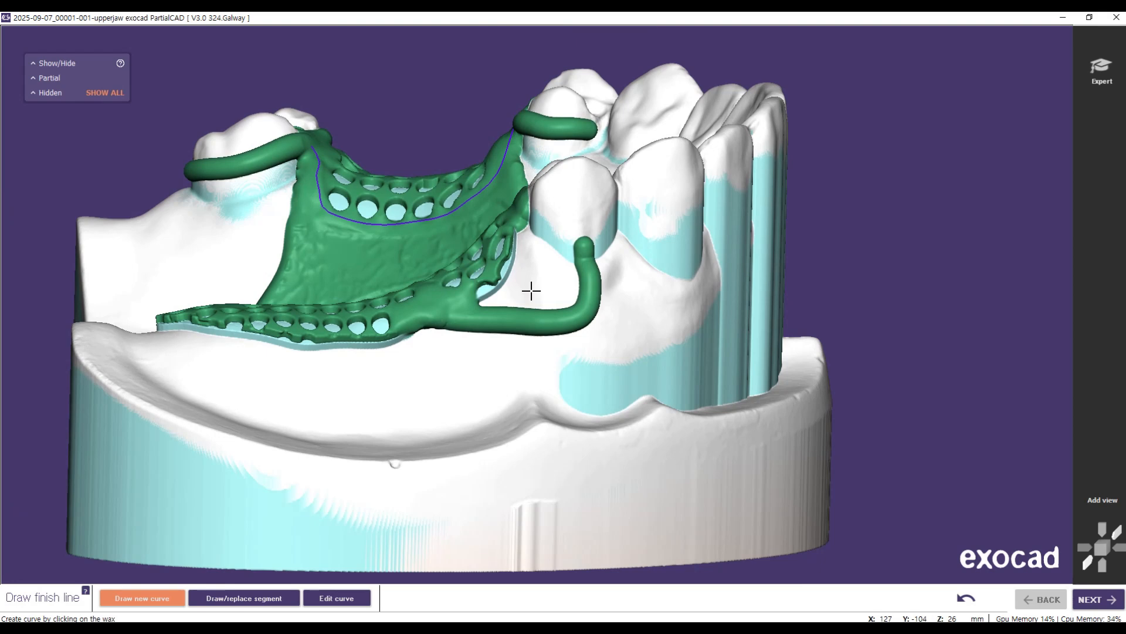
pyautogui.click(515, 341)
pyautogui.doubleClick(508, 348)
# Step: Edit the finish line curve of the tooth-bounded mesh, moving its anterior end up to the premolar clasp
pyautogui.moveTo(242, 352); pyautogui.dragTo(297, 366, button='right')
pyautogui.moveTo(413, 325); pyautogui.dragTo(385, 291, button='right')
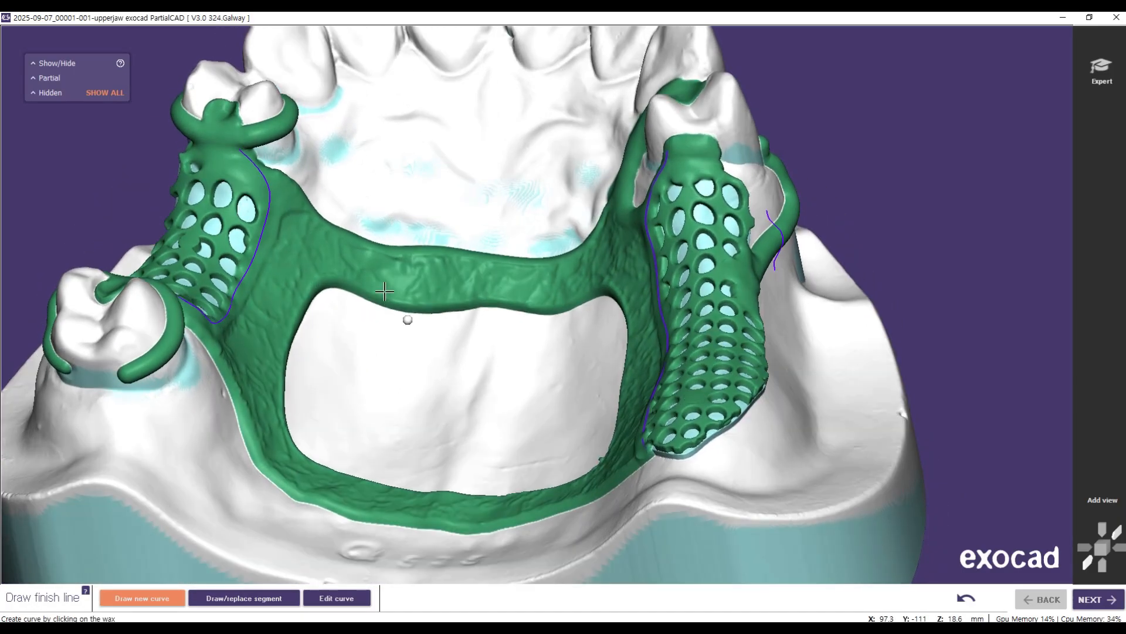
pyautogui.click(336, 598)
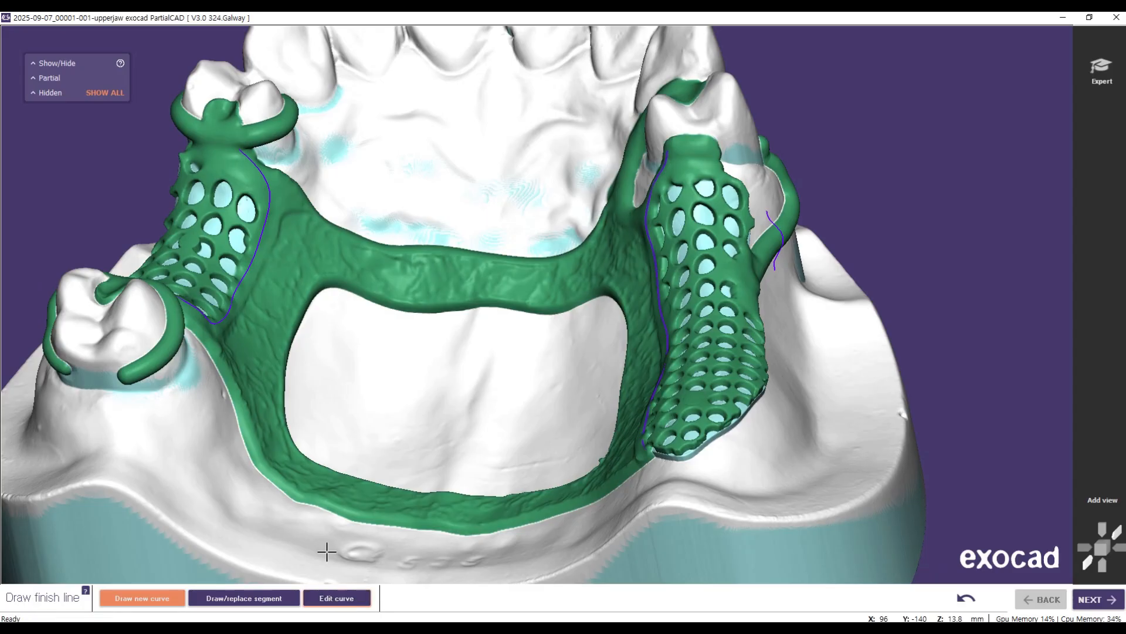
pyautogui.click(239, 149)
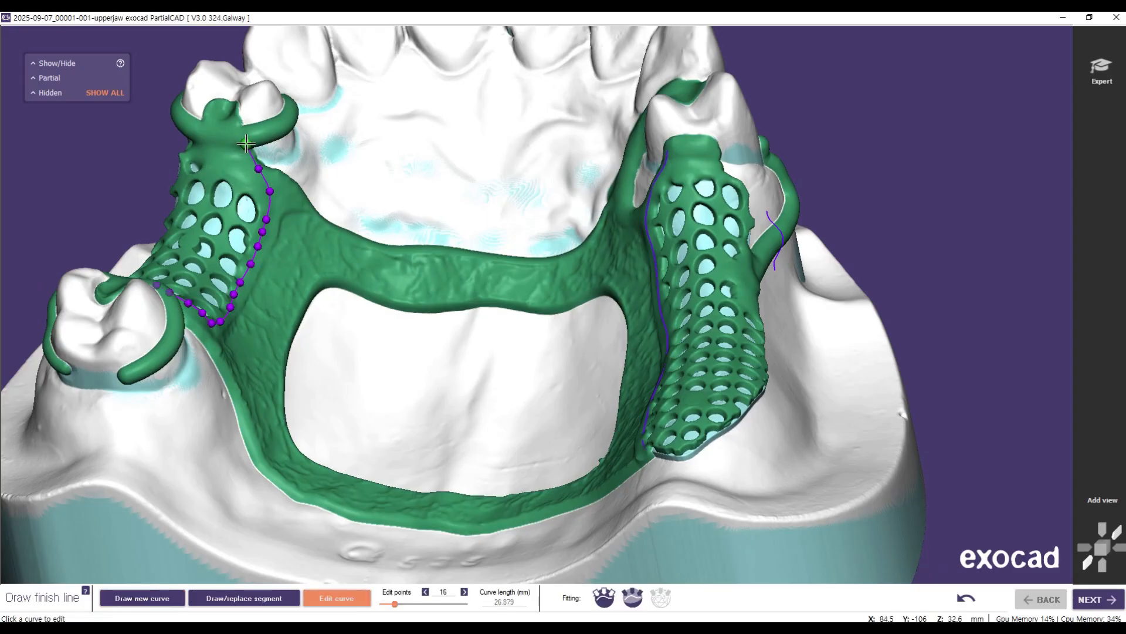
pyautogui.moveTo(302, 479); pyautogui.dragTo(463, 395, button='right')
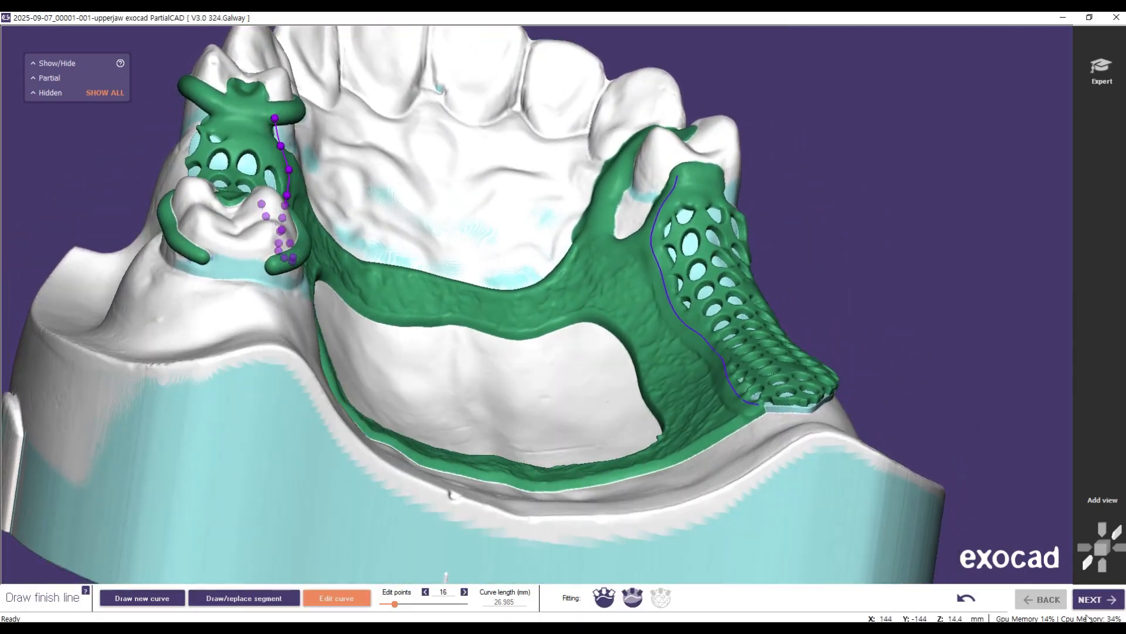
# Step: Proceed to the finish line profiles and adjust the tilt of the Upper profile along the free-end mesh
pyautogui.click(1098, 601)
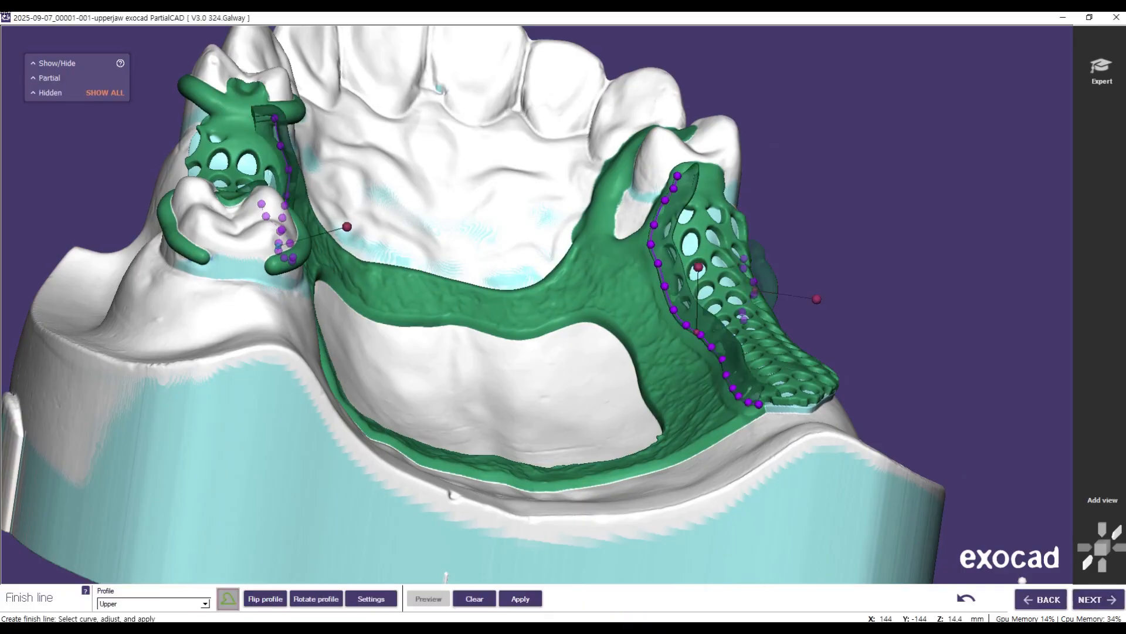
pyautogui.moveTo(587, 376); pyautogui.dragTo(346, 326, button='right')
pyautogui.moveTo(316, 203); pyautogui.dragTo(738, 468, button='right')
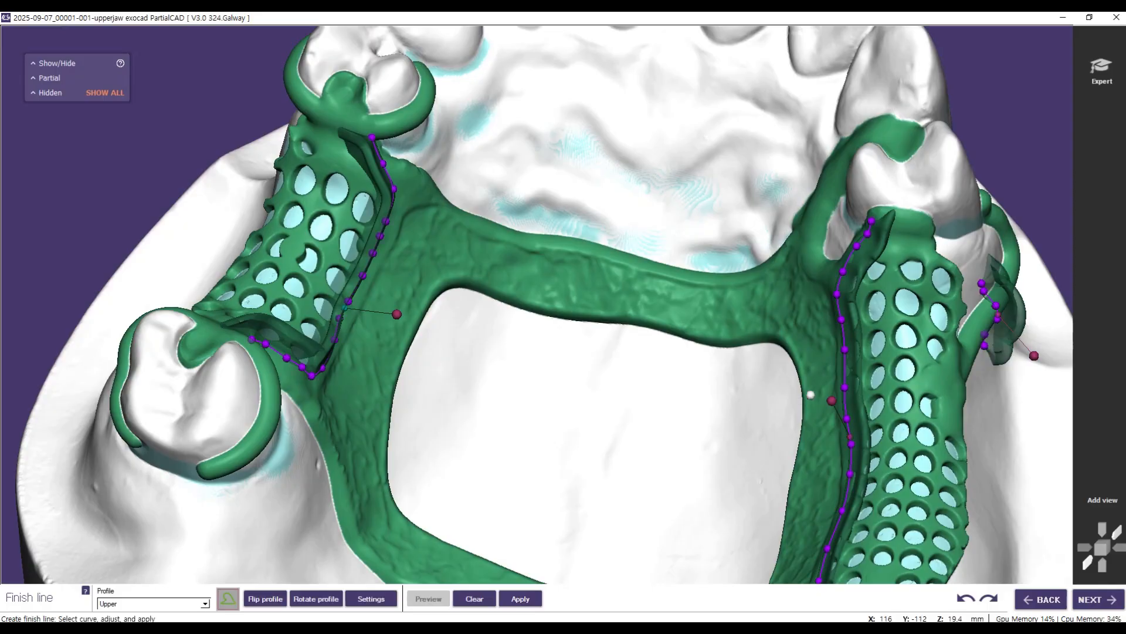
pyautogui.moveTo(832, 401); pyautogui.dragTo(832, 401)
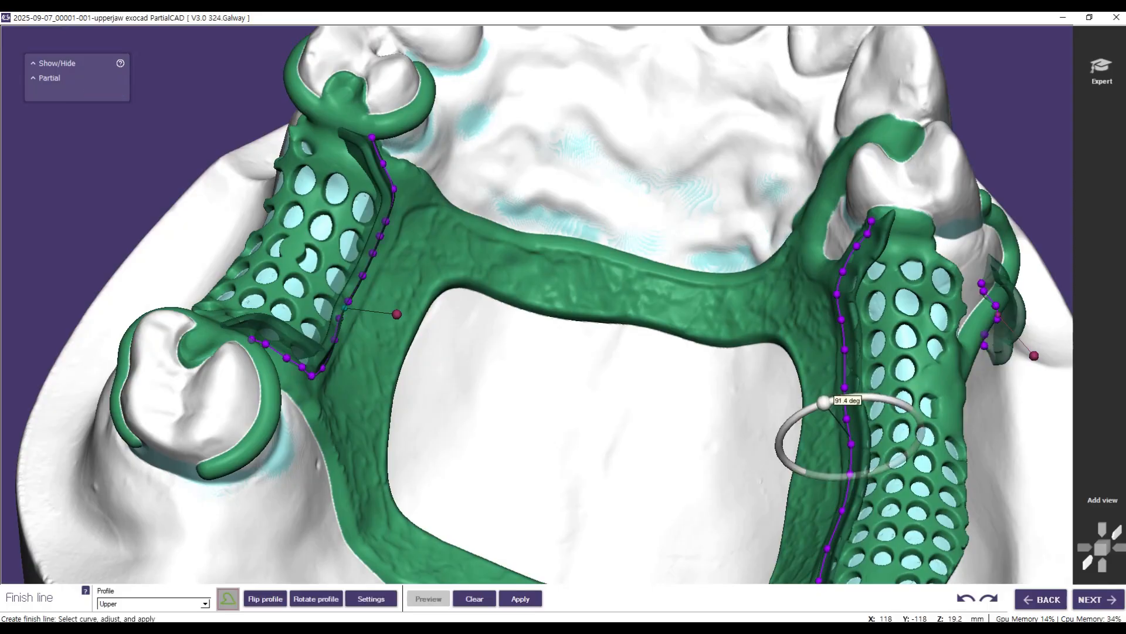
pyautogui.moveTo(825, 402); pyautogui.dragTo(785, 424)
pyautogui.moveTo(696, 373); pyautogui.dragTo(695, 374, button='right')
pyautogui.moveTo(809, 301)
pyautogui.moveTo(809, 301); pyautogui.dragTo(801, 307)
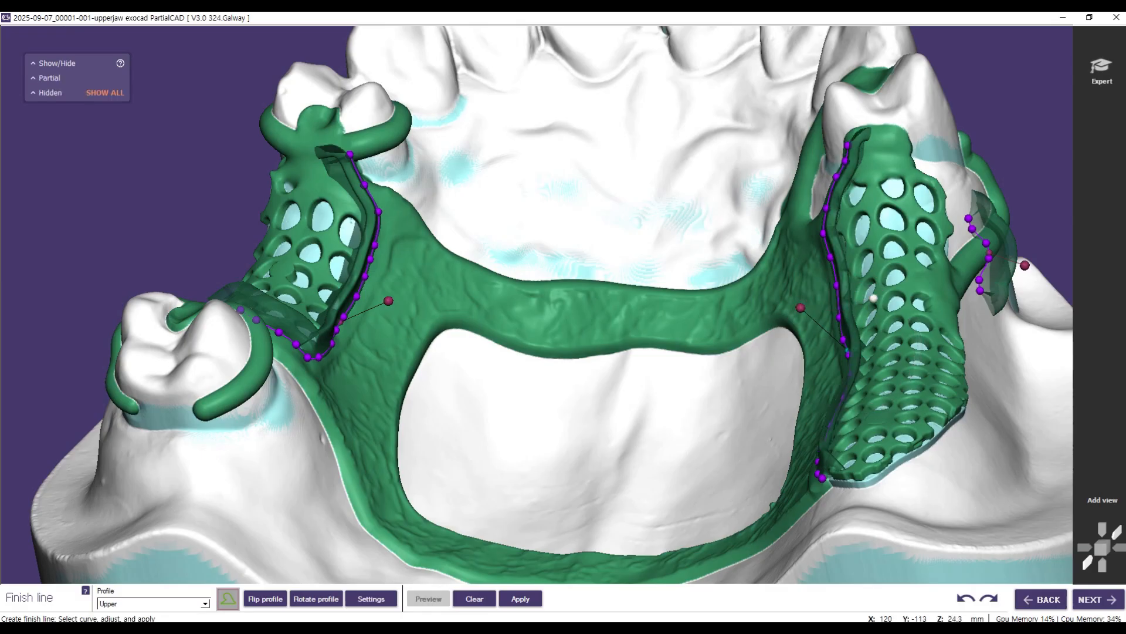
# Step: Open the Upper profile's settings and tilt the finish line profile of the tooth-bounded mesh to about 112 degrees
pyautogui.moveTo(812, 394); pyautogui.dragTo(953, 343, button='right')
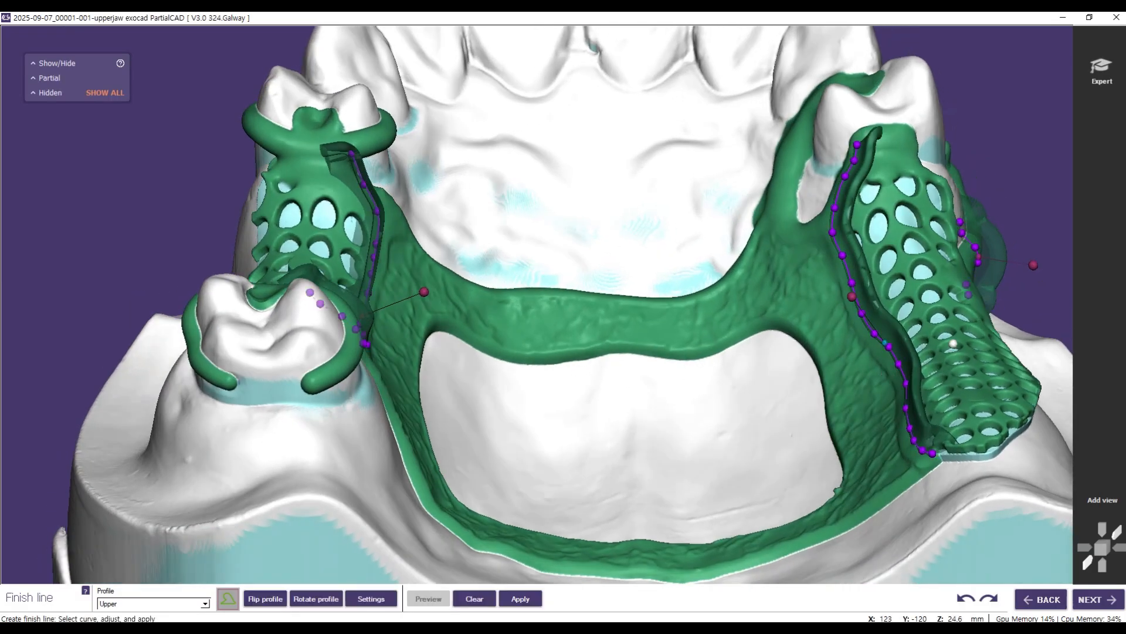
pyautogui.click(394, 598)
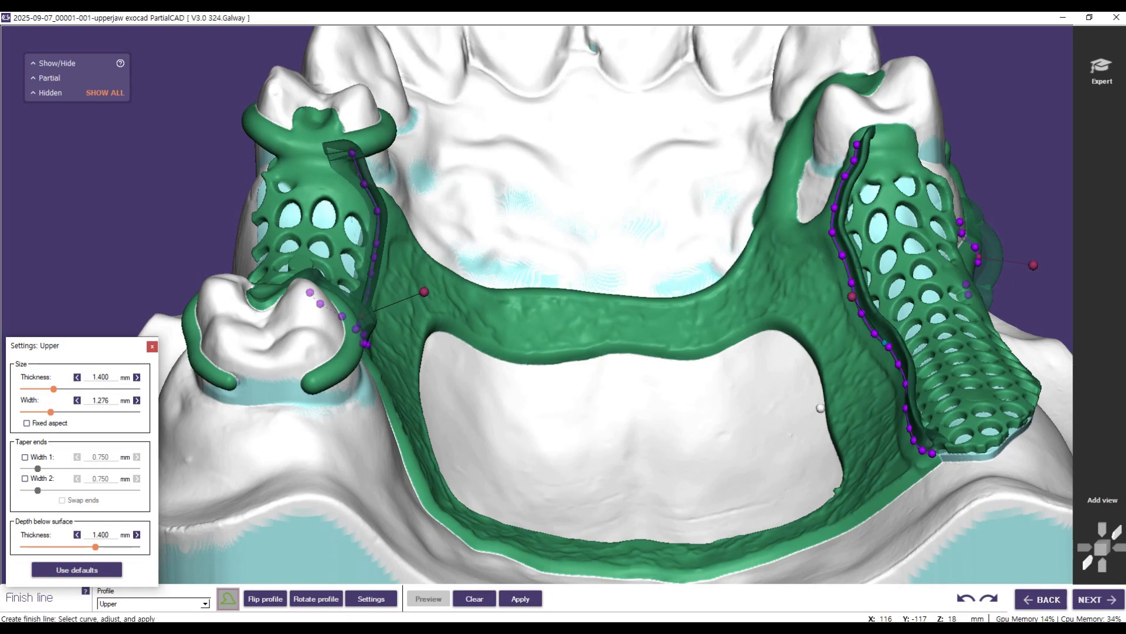
pyautogui.moveTo(737, 405); pyautogui.dragTo(695, 431, button='right')
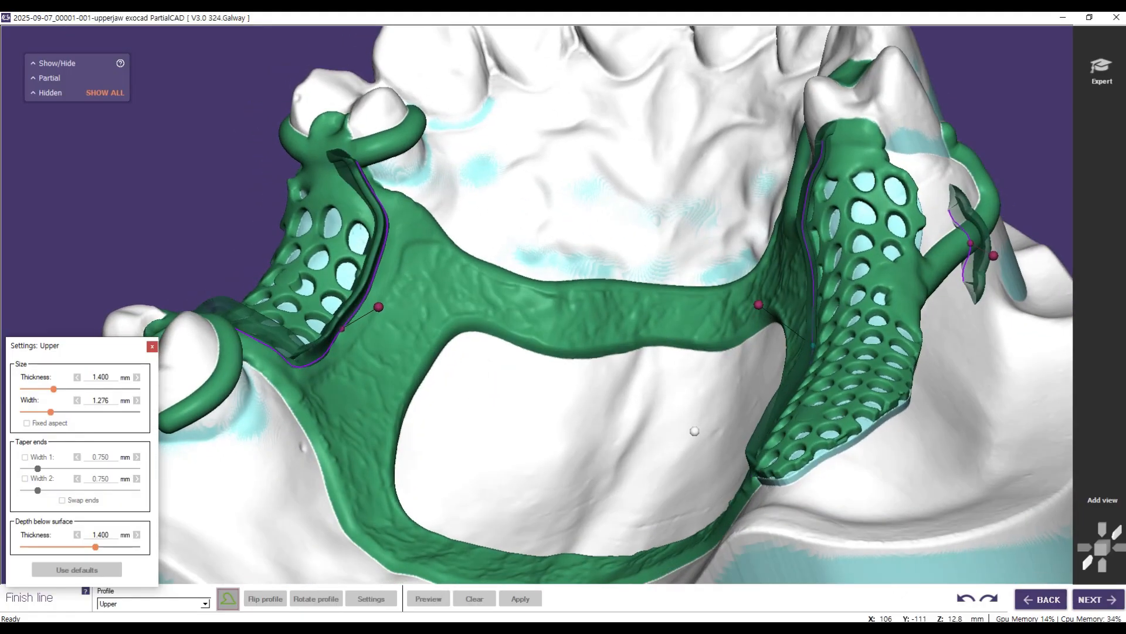
pyautogui.moveTo(534, 406); pyautogui.dragTo(533, 405, button='right')
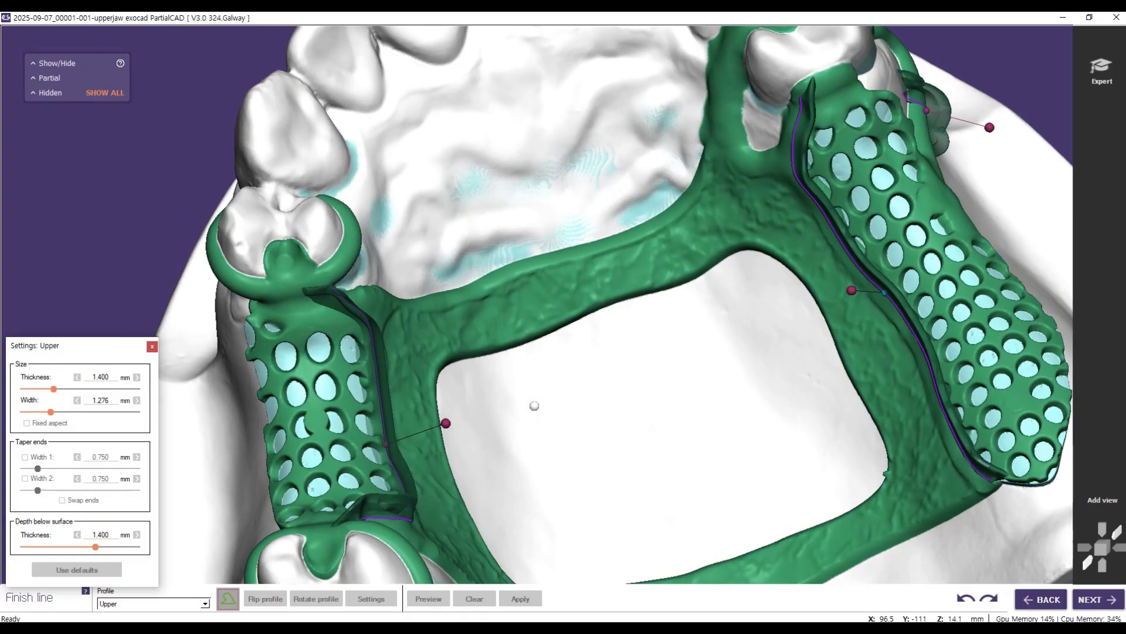
pyautogui.moveTo(346, 393); pyautogui.dragTo(345, 390, button='right')
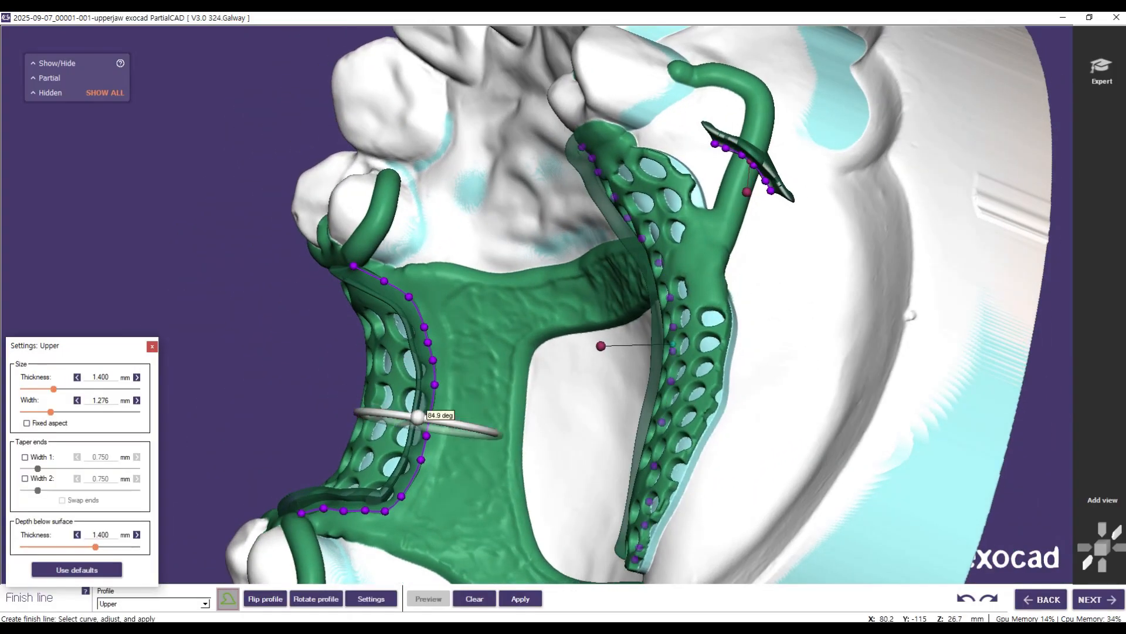
pyautogui.moveTo(390, 413); pyautogui.dragTo(385, 413)
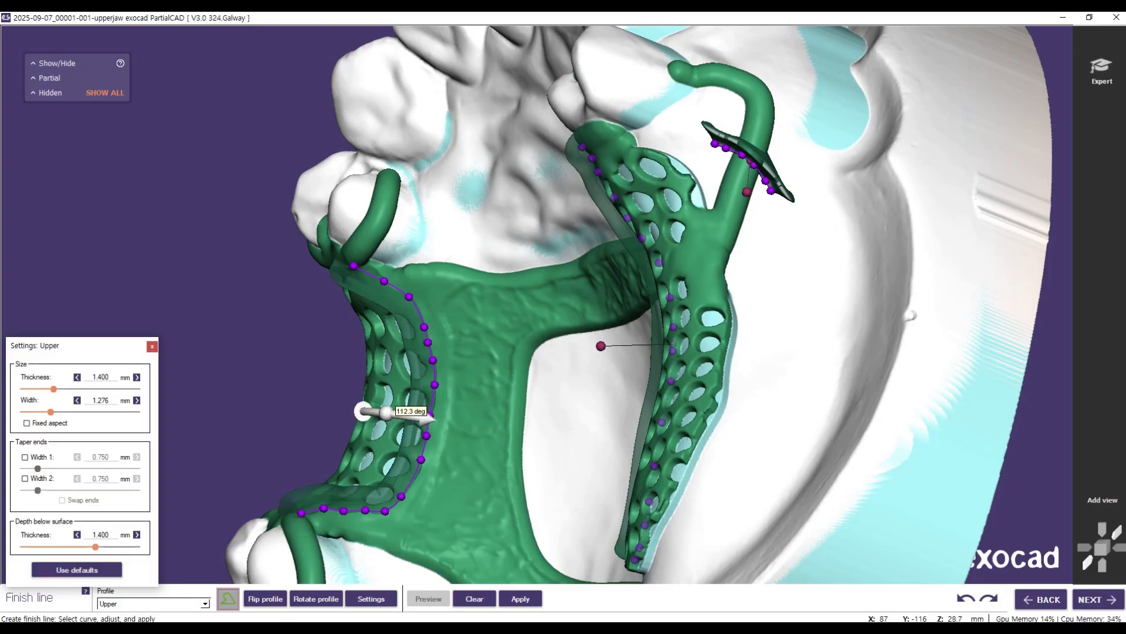
# Step: Tilt the short finish line profile on the bar clasp's approach arm to about 117.5 degrees
pyautogui.moveTo(243, 395); pyautogui.dragTo(293, 342, button='right')
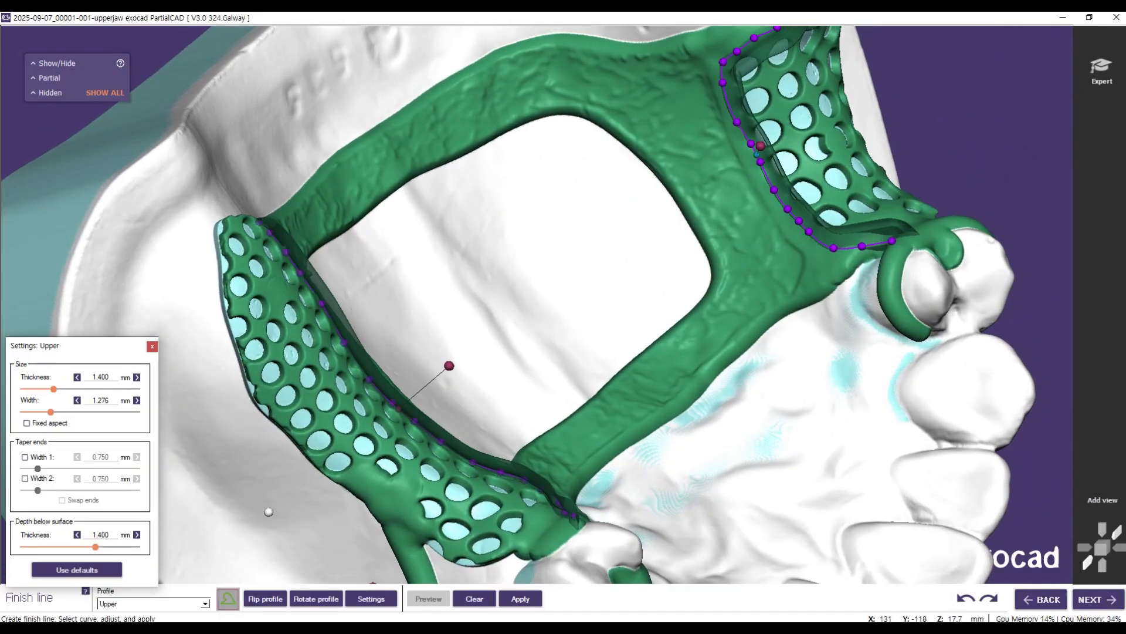
pyautogui.moveTo(250, 504); pyautogui.dragTo(354, 477, button='right')
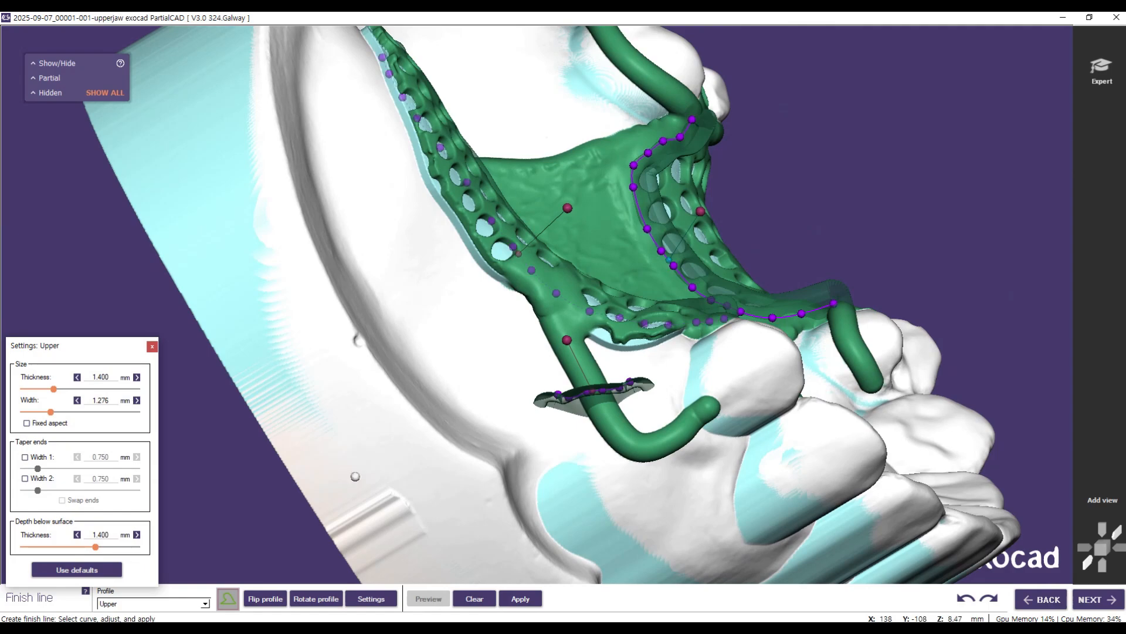
pyautogui.moveTo(421, 456); pyautogui.dragTo(404, 455, button='right')
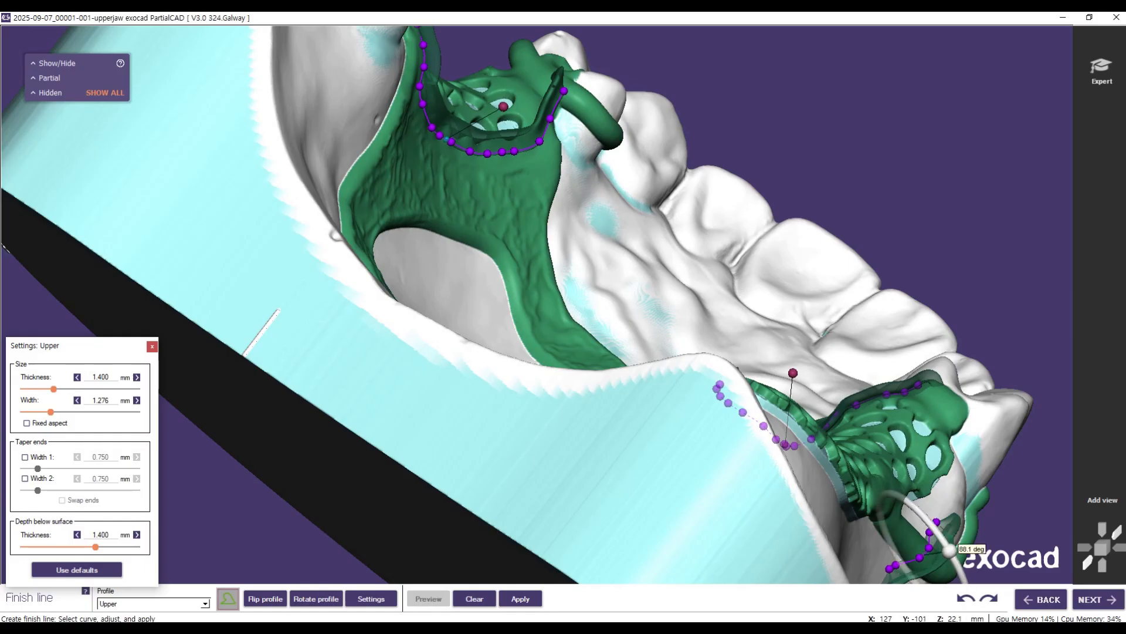
pyautogui.moveTo(928, 521); pyautogui.dragTo(928, 521)
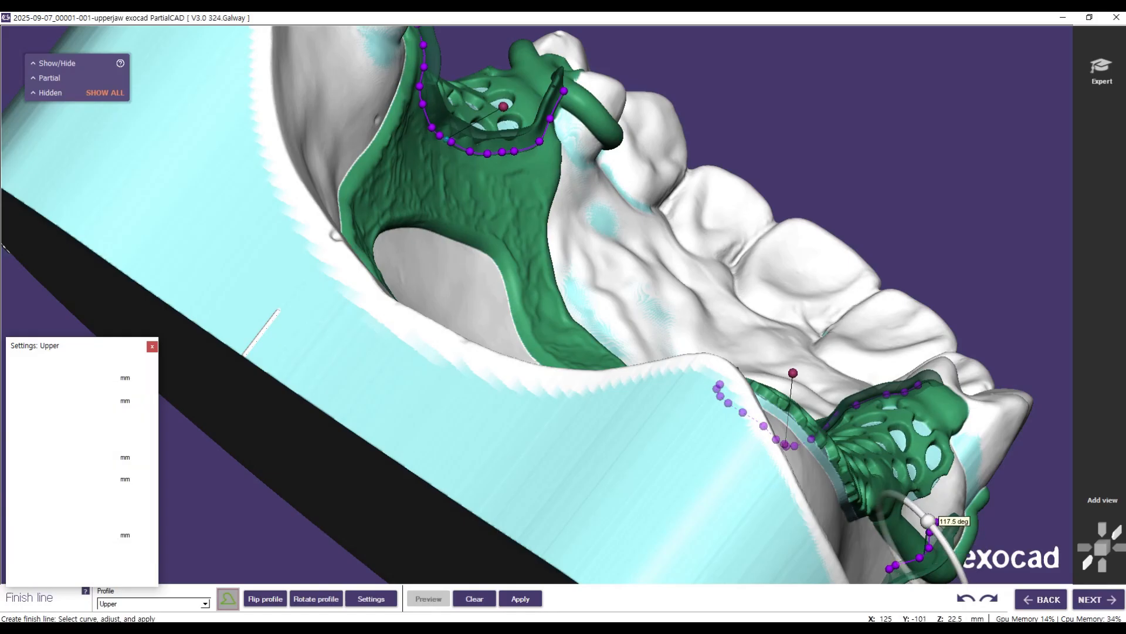
pyautogui.moveTo(790, 478); pyautogui.dragTo(780, 427, button='right')
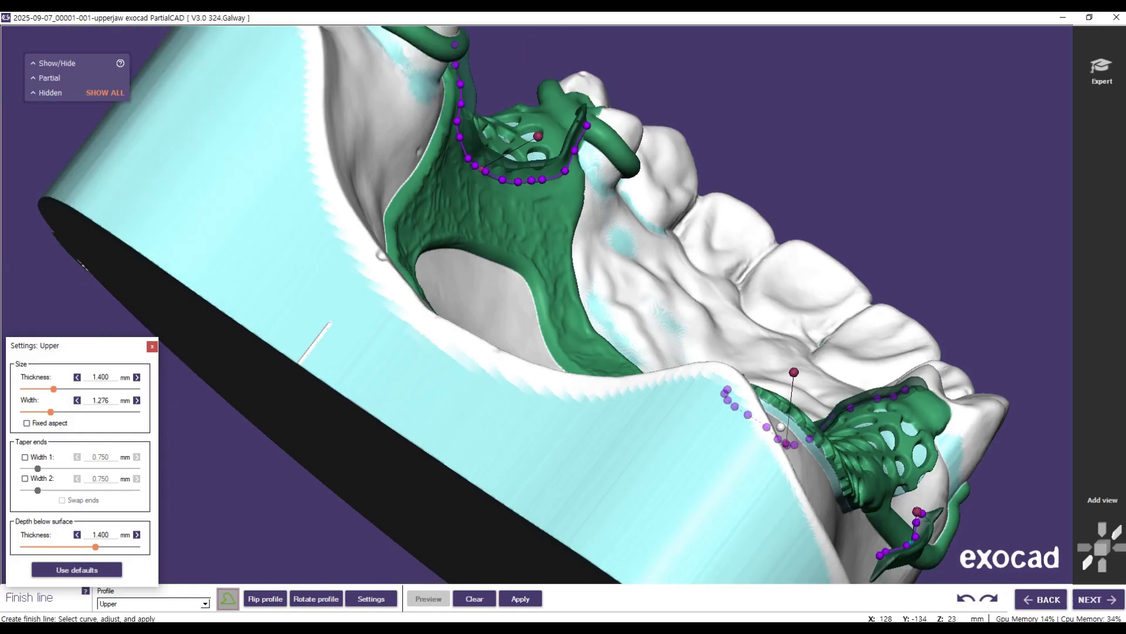
# Step: Refine the tilt of the short finish line profile on the bar clasp's approach arm, then apply all finish lines
pyautogui.moveTo(892, 282); pyautogui.dragTo(749, 102, button='middle')
pyautogui.moveTo(657, 448); pyautogui.dragTo(656, 460, button='right')
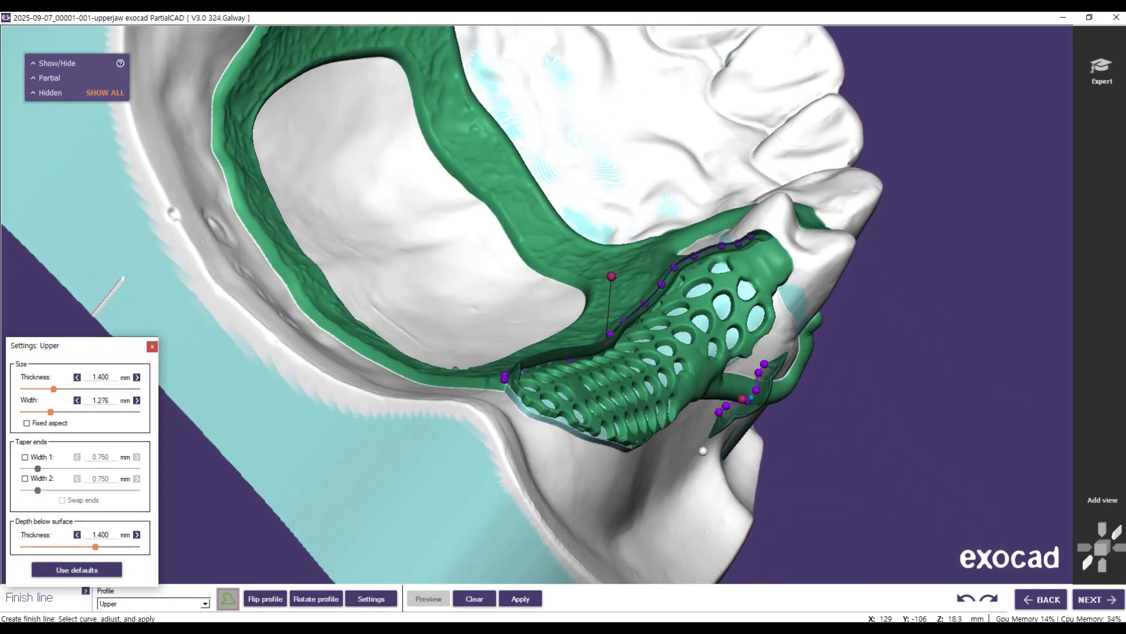
pyautogui.moveTo(742, 398); pyautogui.dragTo(730, 381)
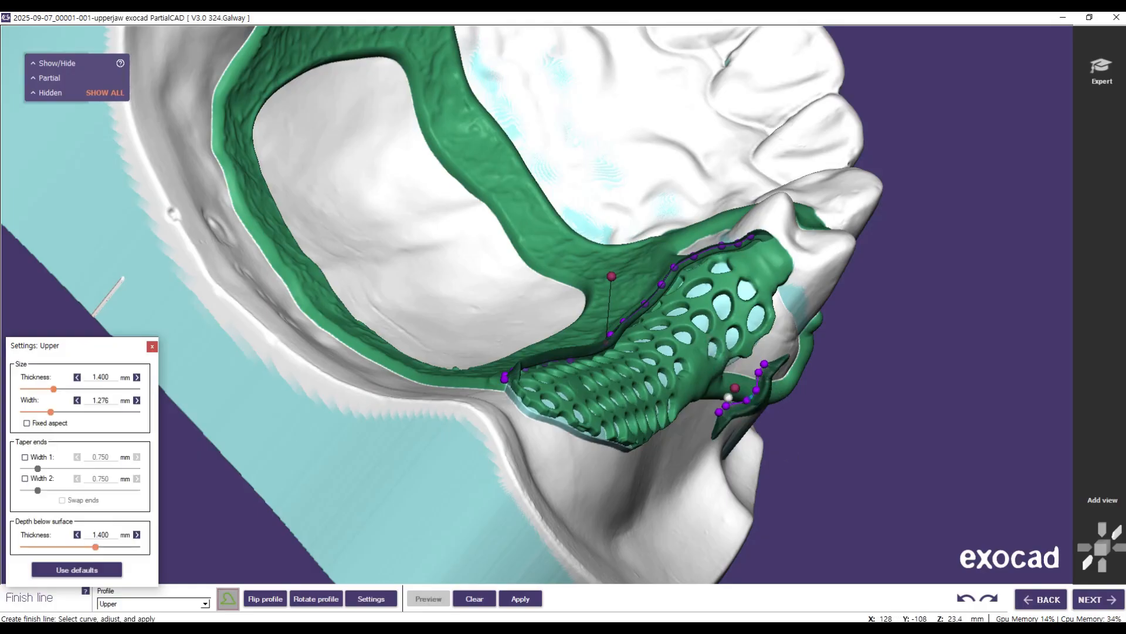
pyautogui.moveTo(842, 430); pyautogui.dragTo(842, 430, button='right')
pyautogui.moveTo(760, 402); pyautogui.dragTo(736, 393, button='right')
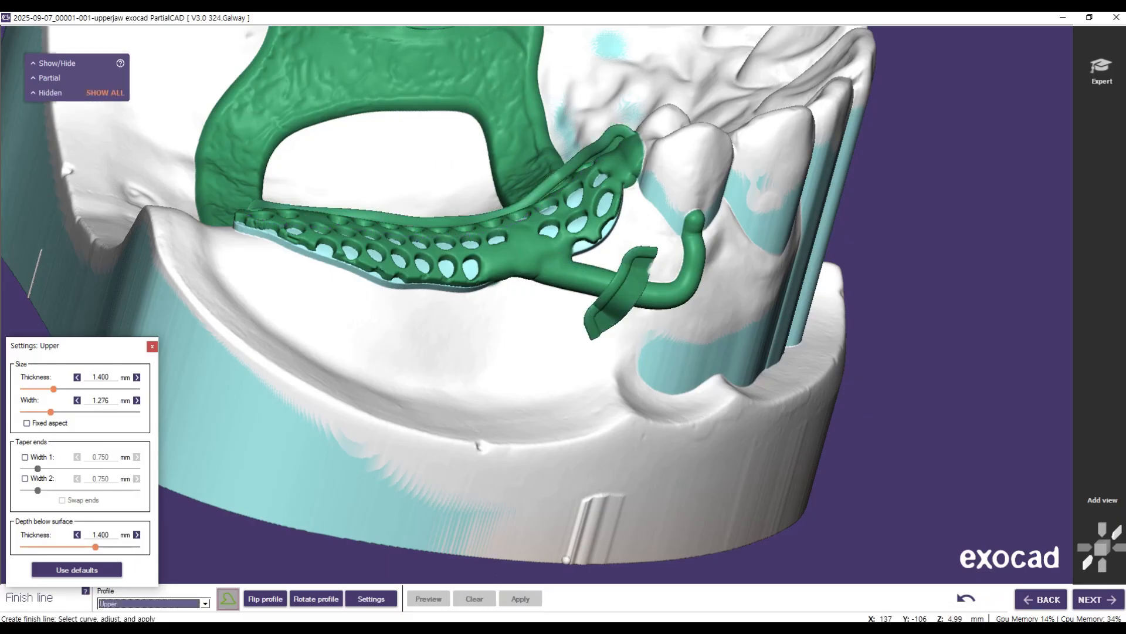
# Step: Close the Upper profile's settings and proceed to wax editing
pyautogui.moveTo(497, 348); pyautogui.dragTo(498, 348, button='right')
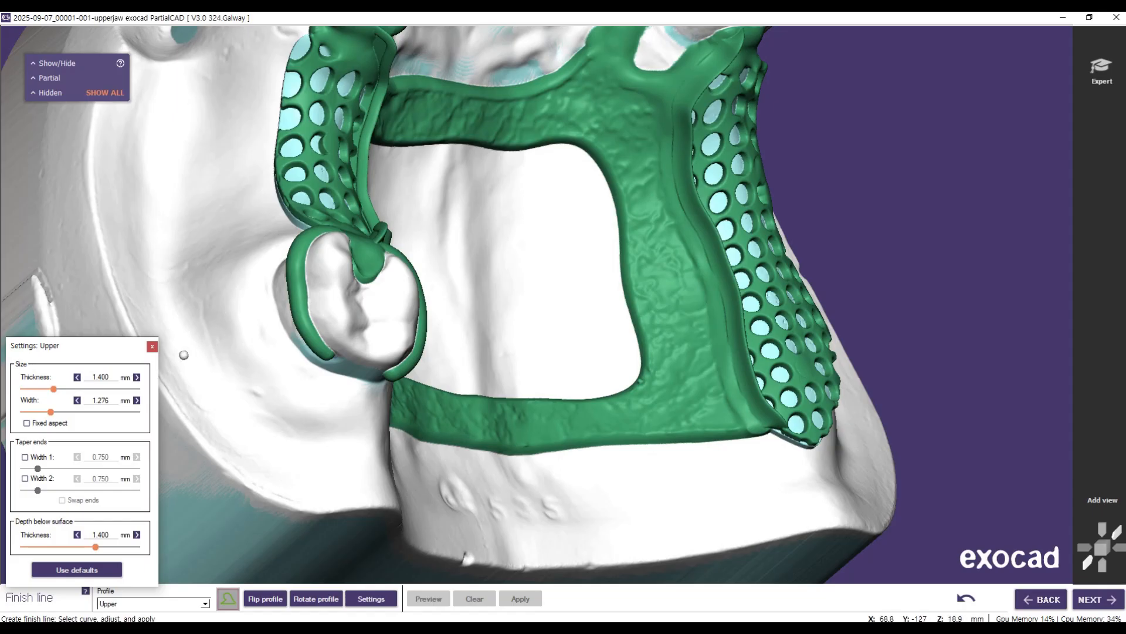
pyautogui.click(152, 347)
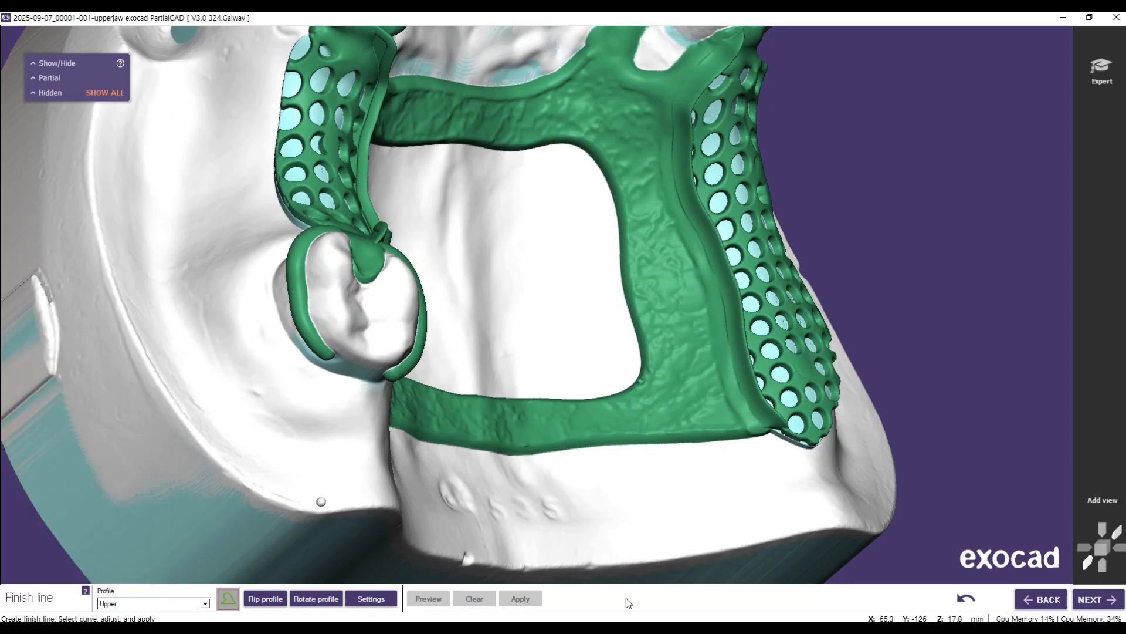
pyautogui.click(1096, 599)
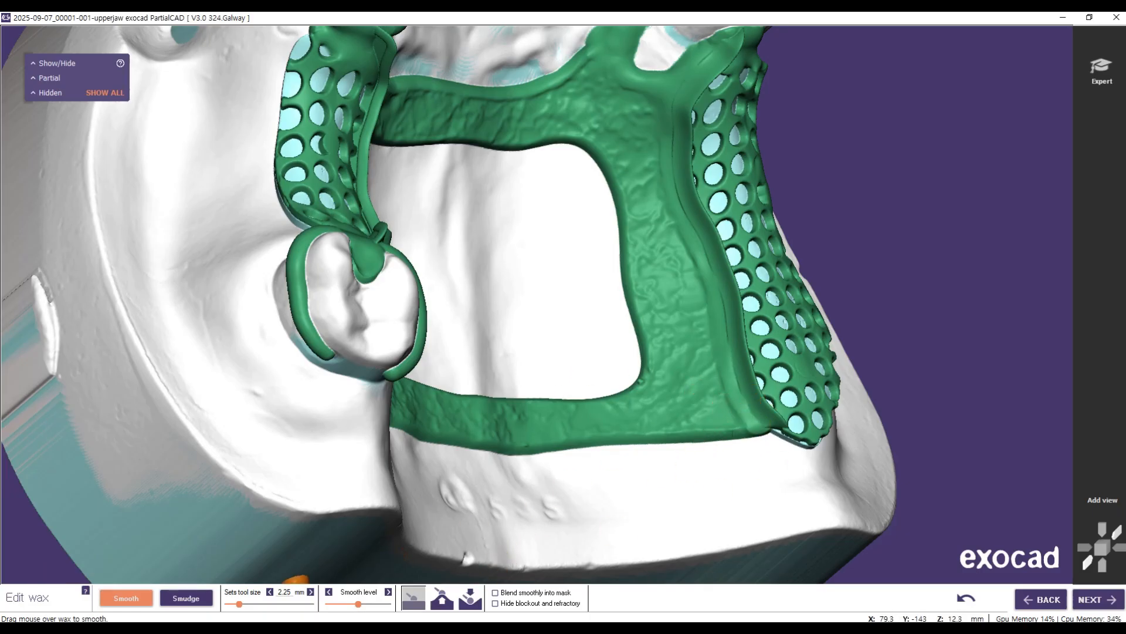
# Step: Set the smoothing tool size to 1.75 mm and smooth the finish line's inner edge along the free-end mesh
pyautogui.moveTo(239, 606); pyautogui.dragTo(249, 605)
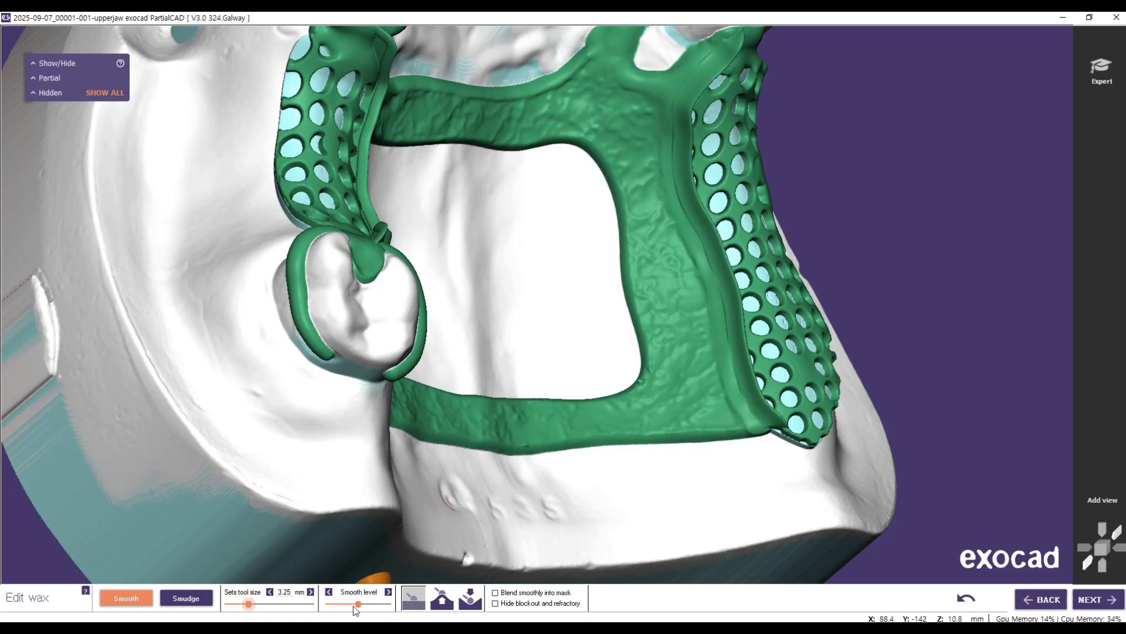
pyautogui.moveTo(250, 604); pyautogui.dragTo(237, 604)
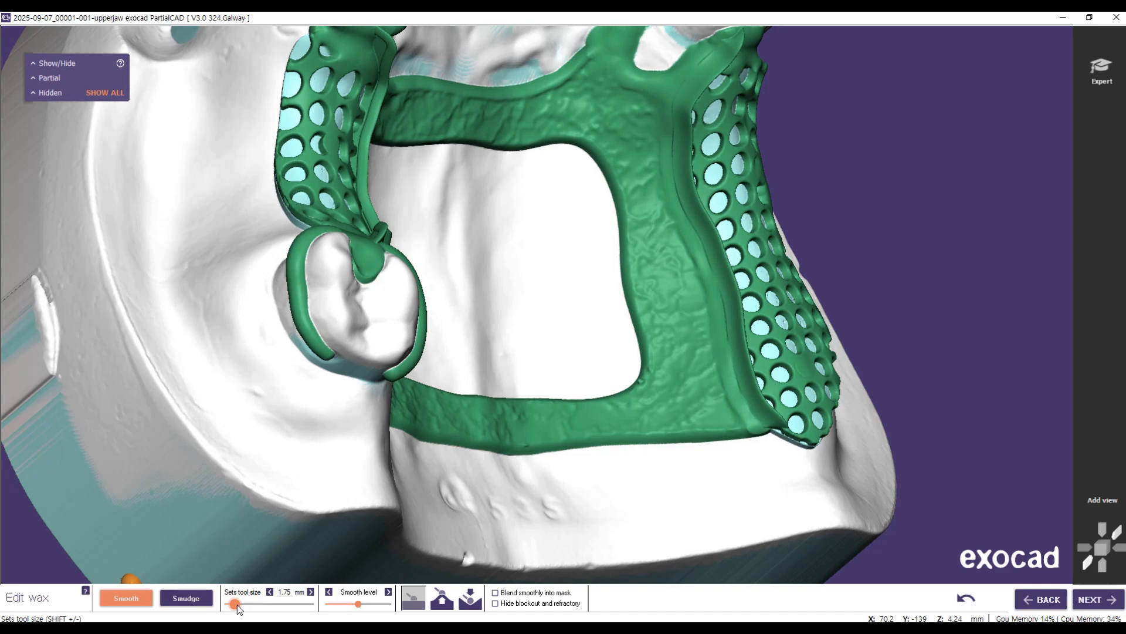
pyautogui.scroll(3, 702, 380)
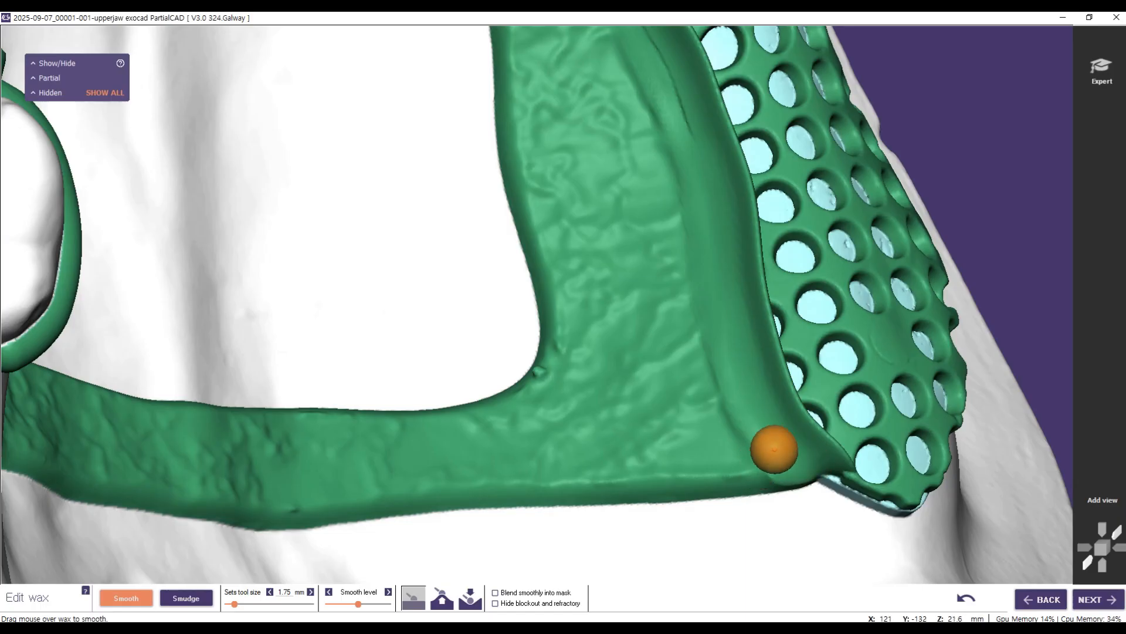
pyautogui.moveTo(1008, 169); pyautogui.dragTo(1103, 528, button='middle')
pyautogui.moveTo(1035, 344)
pyautogui.mouseDown(button='middle')
pyautogui.moveTo(991, 106)
pyautogui.moveTo(1024, 288)
pyautogui.mouseUp(button='middle')
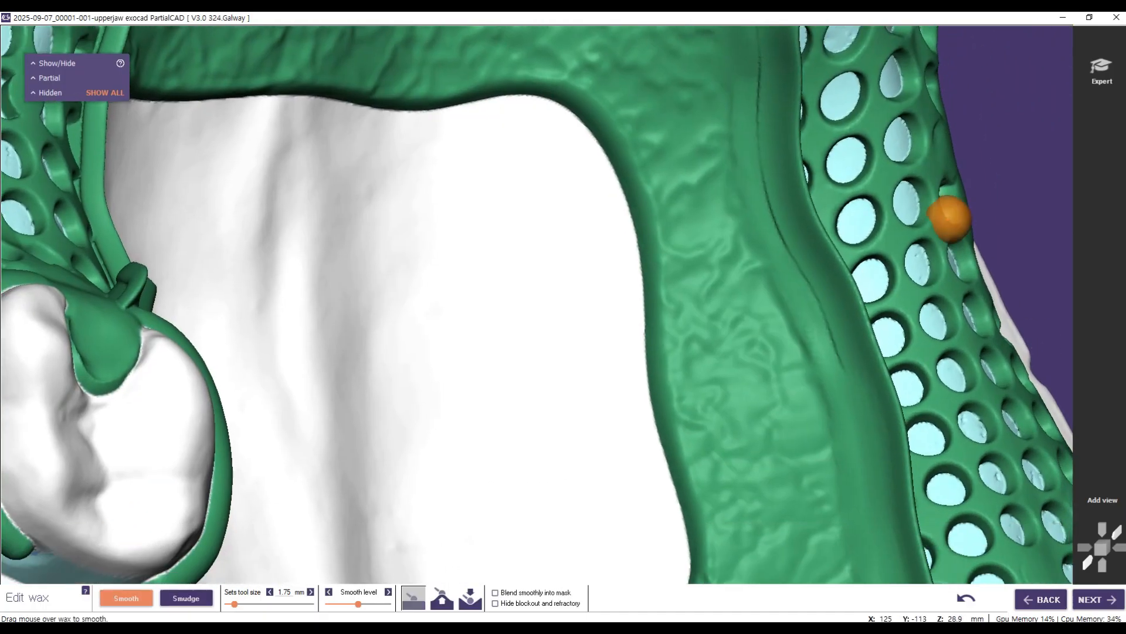
pyautogui.moveTo(840, 365)
pyautogui.mouseDown()
pyautogui.moveTo(832, 312)
pyautogui.moveTo(780, 244)
pyautogui.moveTo(759, 194)
pyautogui.moveTo(758, 79)
pyautogui.mouseUp()
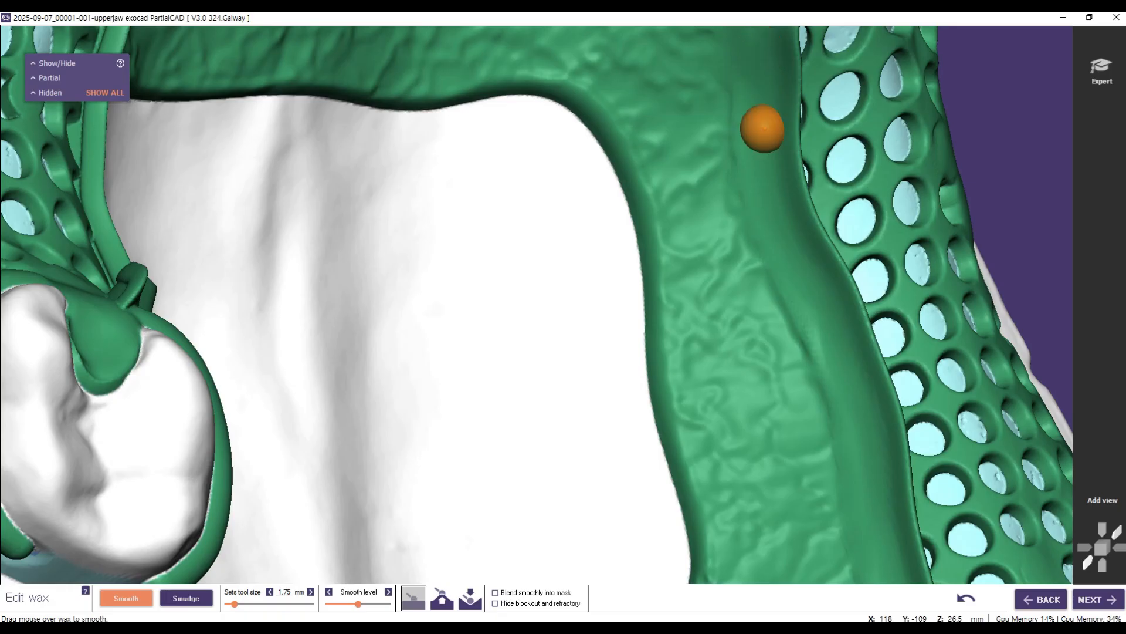
pyautogui.scroll(-5, 824, 322)
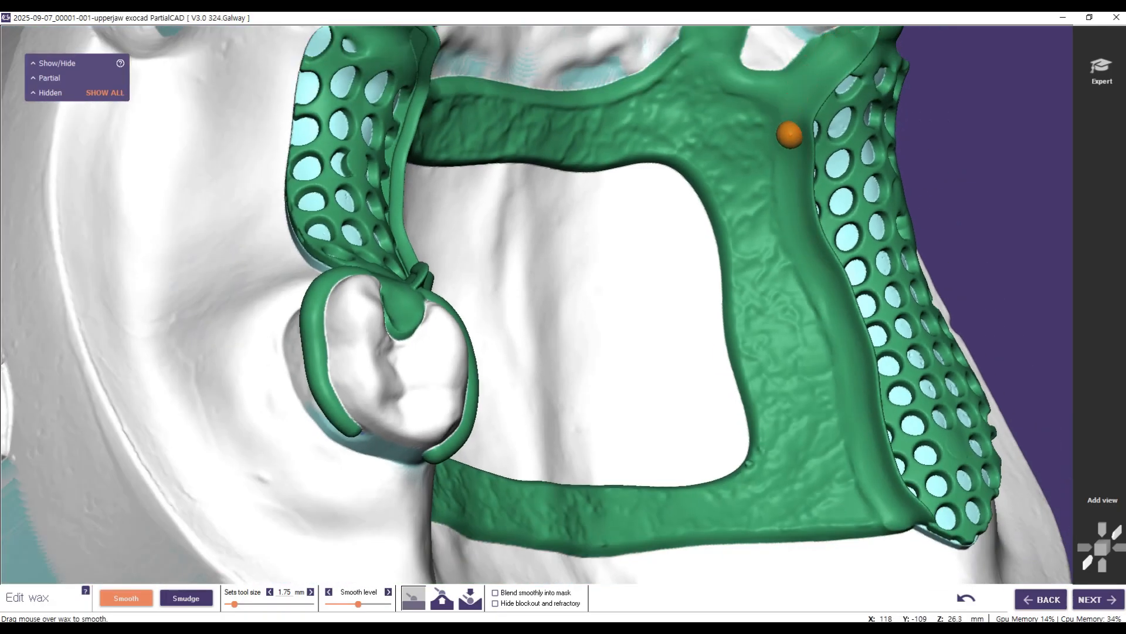
pyautogui.moveTo(1010, 124); pyautogui.dragTo(1009, 276, button='middle')
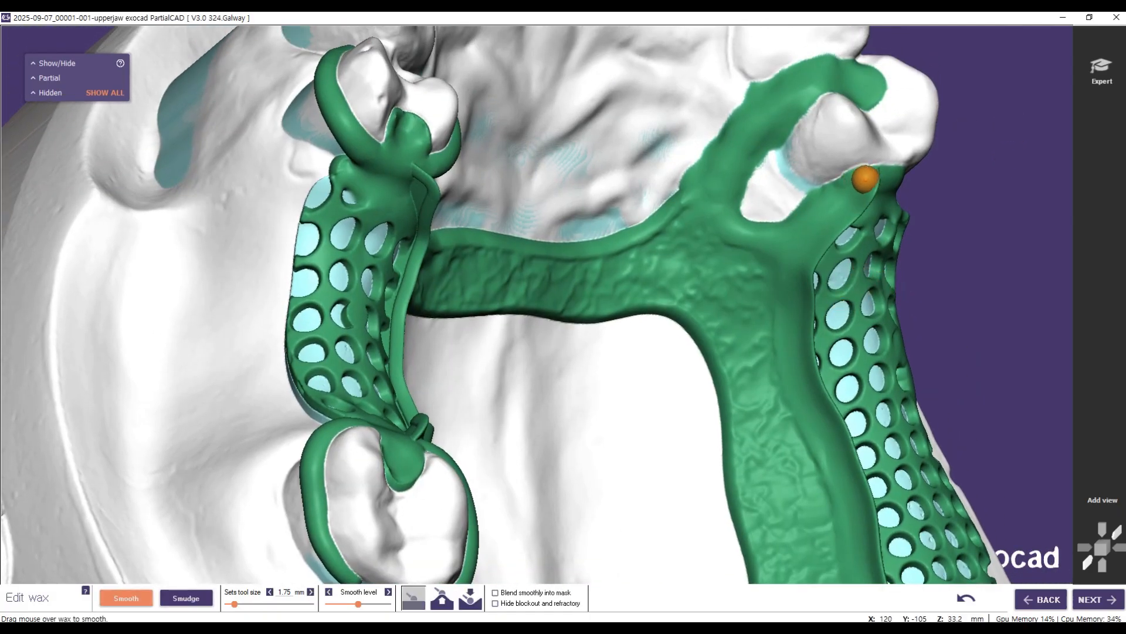
# Step: Smooth the finish line along the tooth-bounded mesh where it blends into the major connector between the premolar and molar clasps
pyautogui.moveTo(551, 487); pyautogui.dragTo(489, 437, button='right')
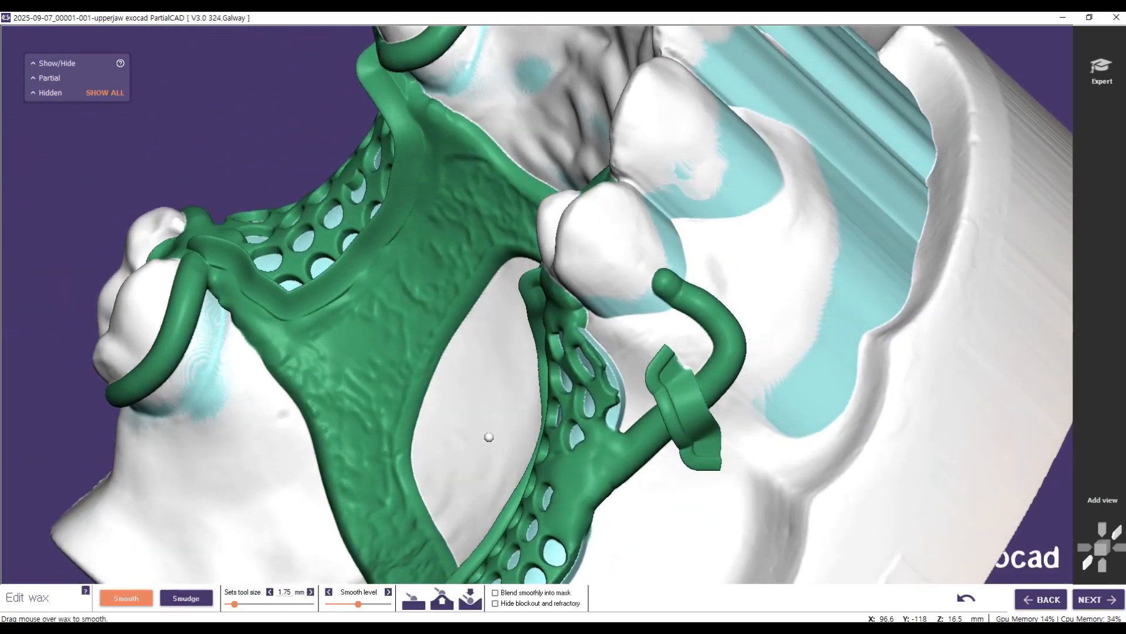
pyautogui.scroll(4, 487, 151)
pyautogui.scroll(1, 483, 35)
pyautogui.moveTo(528, 91); pyautogui.dragTo(734, 290, button='middle')
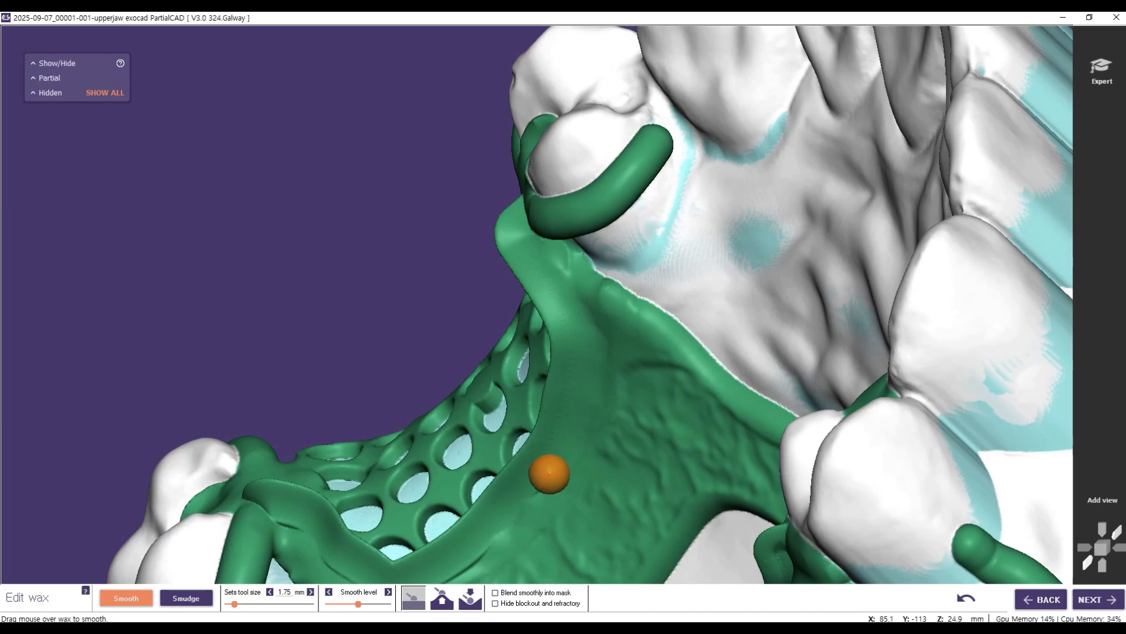
pyautogui.rightClick(529, 491)
pyautogui.click(529, 491)
pyautogui.moveTo(301, 286); pyautogui.dragTo(514, 23, button='right')
pyautogui.click(792, 165)
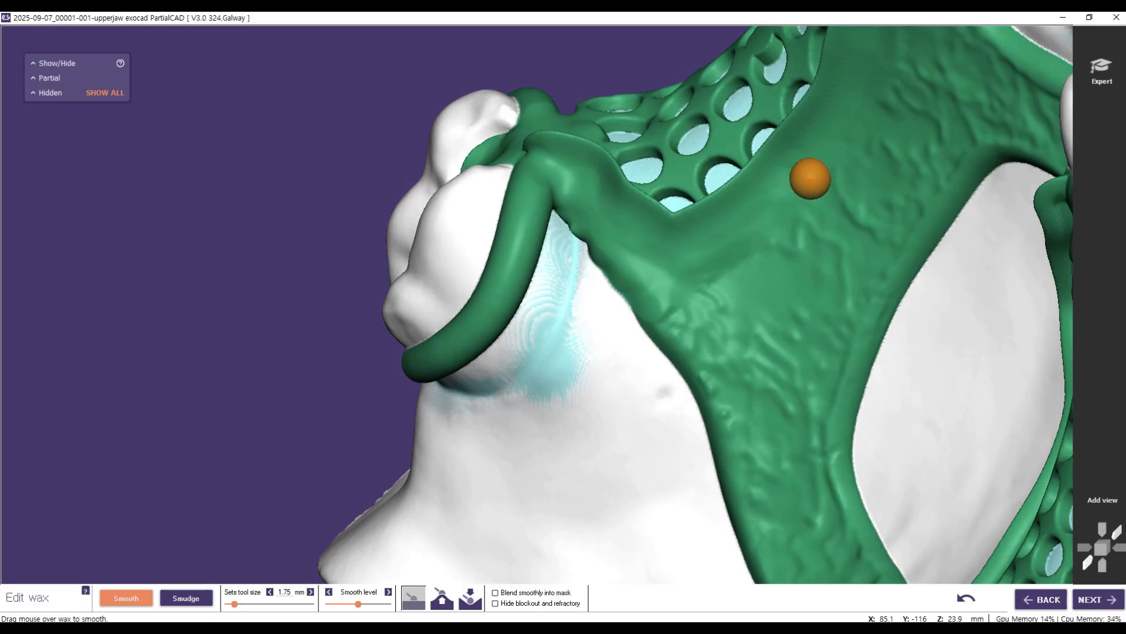
pyautogui.scroll(-6, 838, 221)
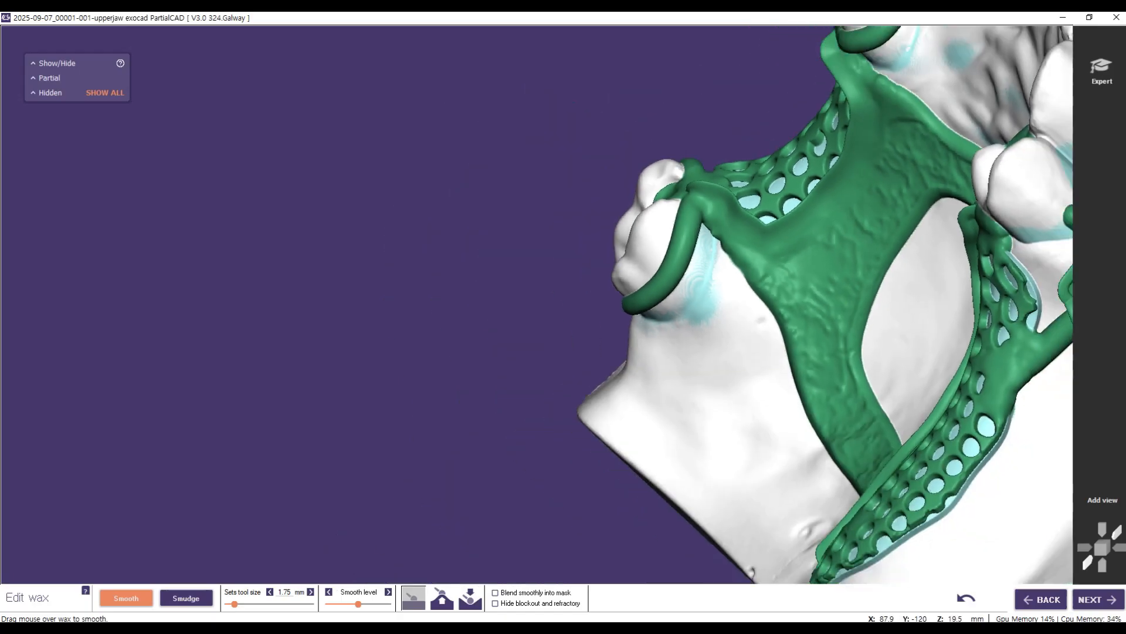
# Step: Smooth the remaining inner edge of the free-end mesh's finish line into the palatal major connector
pyautogui.moveTo(780, 362)
pyautogui.mouseDown(button='right')
pyautogui.moveTo(792, 340)
pyautogui.moveTo(894, 359)
pyautogui.mouseUp(button='right')
pyautogui.moveTo(853, 328); pyautogui.dragTo(502, 239, button='middle')
pyautogui.moveTo(739, 251)
pyautogui.mouseDown(button='right')
pyautogui.moveTo(862, 249)
pyautogui.moveTo(883, 231)
pyautogui.moveTo(868, 249)
pyautogui.mouseUp(button='right')
pyautogui.scroll(4, 780, 305)
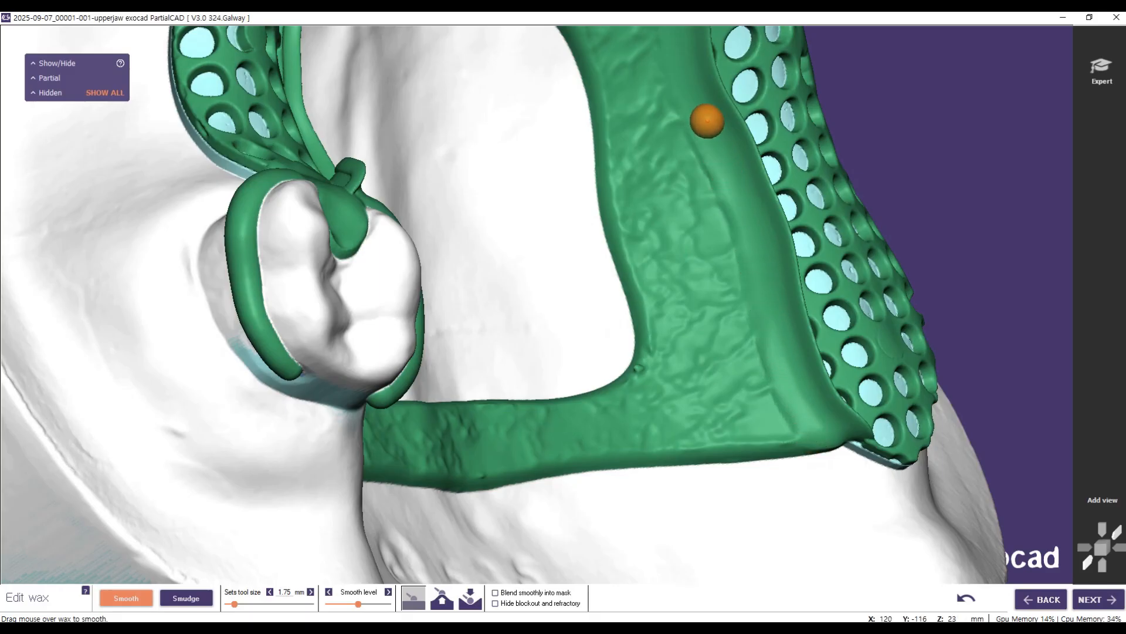
pyautogui.moveTo(995, 440); pyautogui.dragTo(963, 429, button='right')
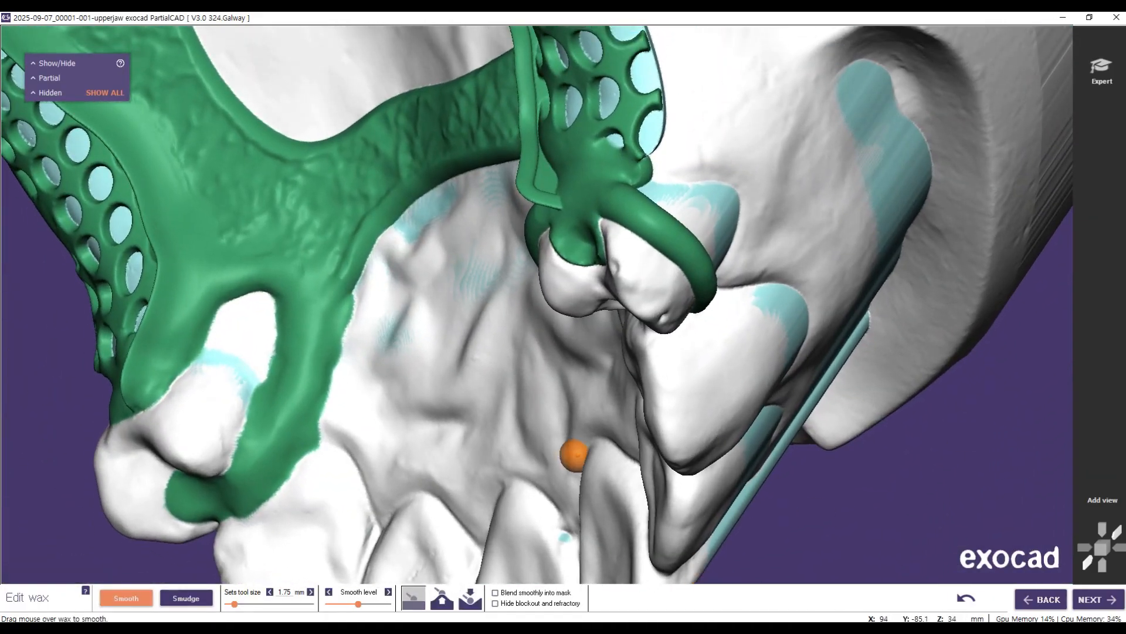
# Step: Smooth the short finish line on the bar clasp's approach arm where it crosses the arm
pyautogui.moveTo(506, 465); pyautogui.dragTo(611, 402, button='right')
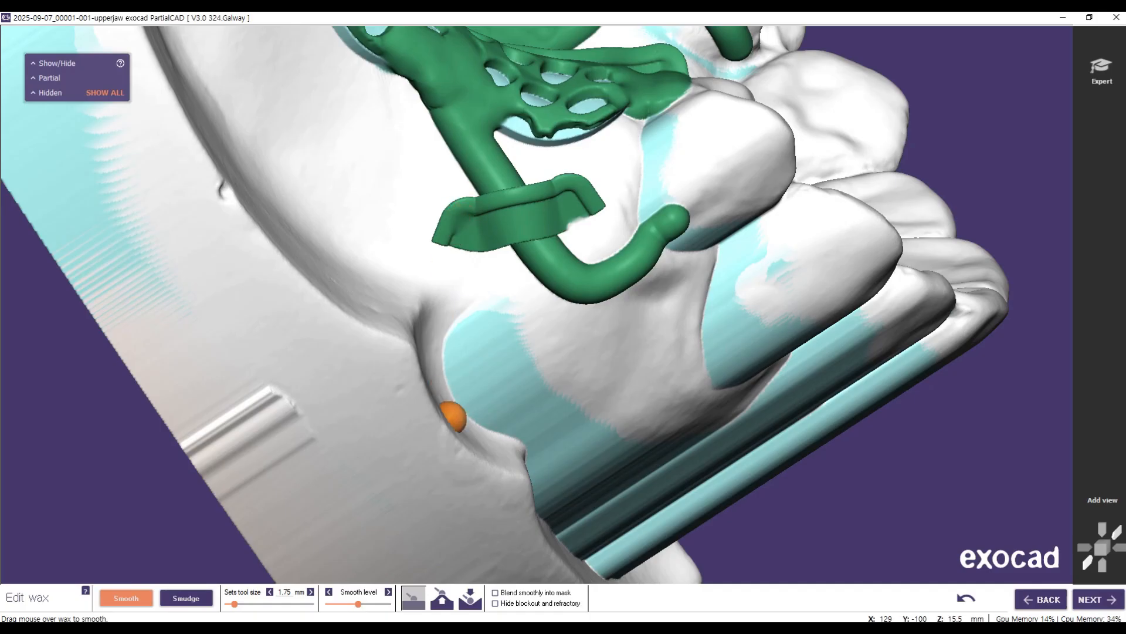
pyautogui.scroll(2, 466, 282)
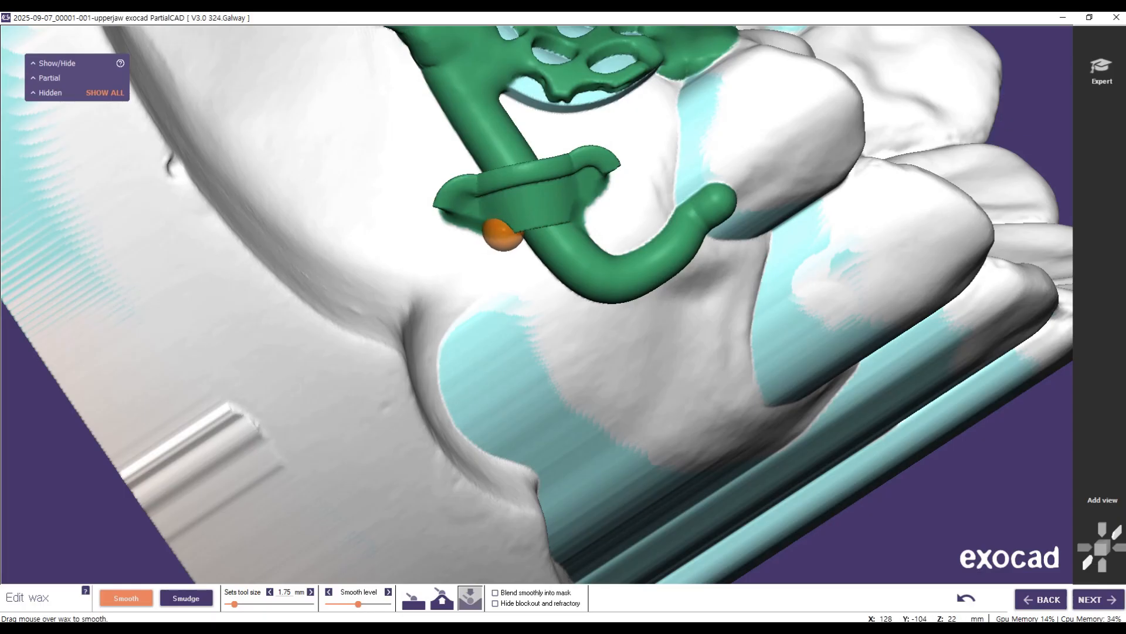
pyautogui.click(411, 593)
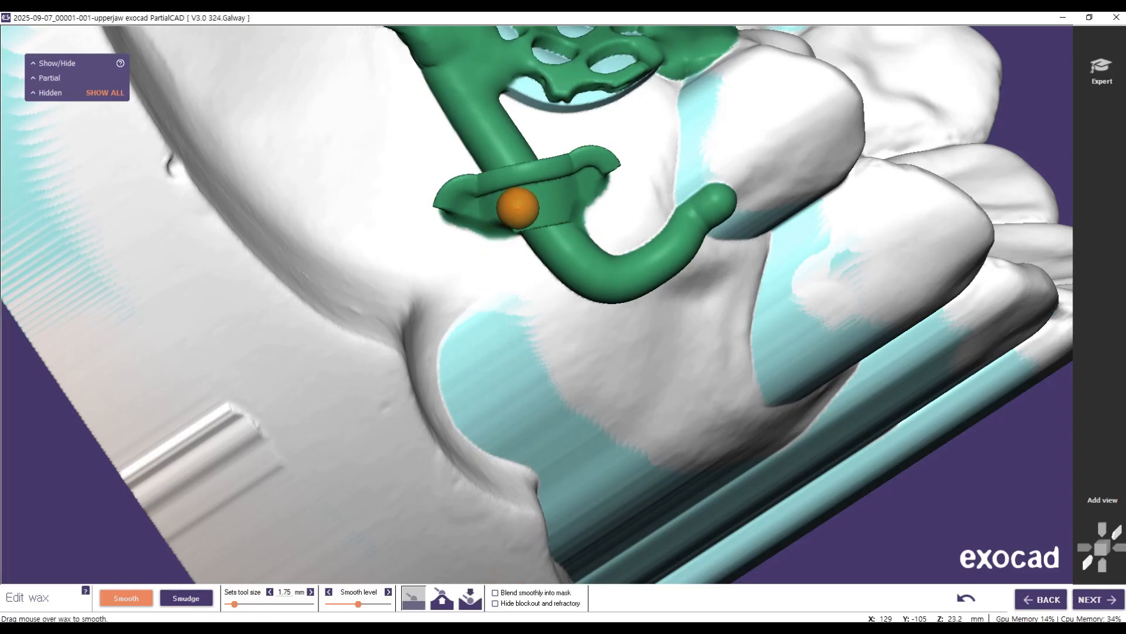
pyautogui.moveTo(556, 218)
pyautogui.mouseDown()
pyautogui.moveTo(493, 191)
pyautogui.moveTo(599, 165)
pyautogui.mouseUp()
pyautogui.moveTo(352, 264)
pyautogui.mouseDown(button='right')
pyautogui.moveTo(557, 340)
pyautogui.moveTo(709, 375)
pyautogui.mouseUp(button='right')
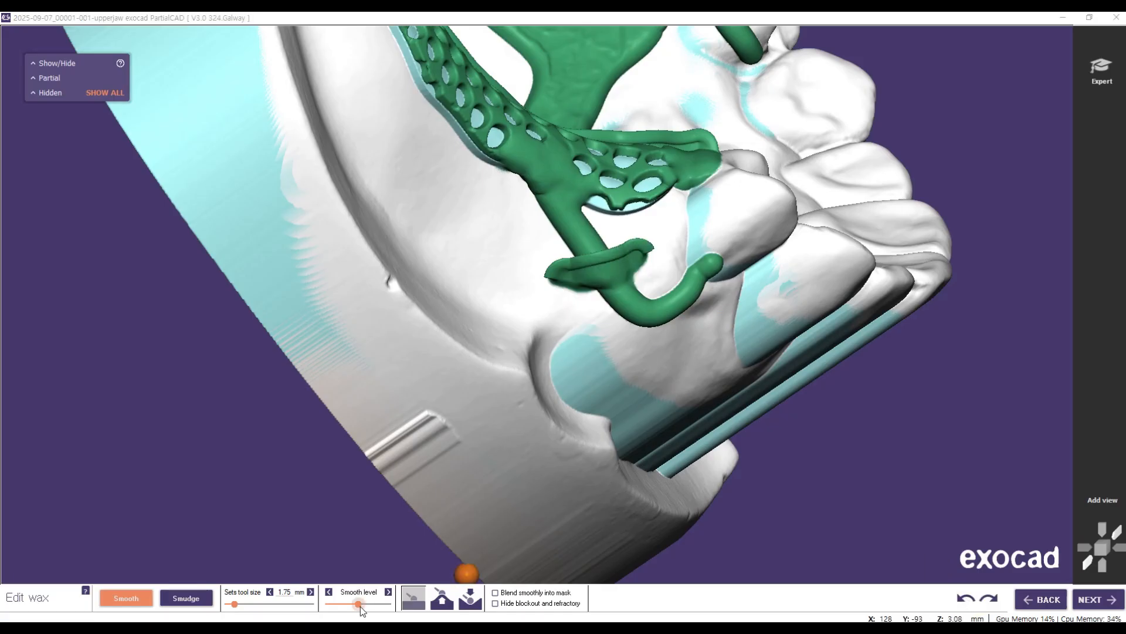
# Step: Blend both ends and the lower edge of the clasp arm's finish line into the arm using a lower smooth level
pyautogui.scroll(5, 582, 313)
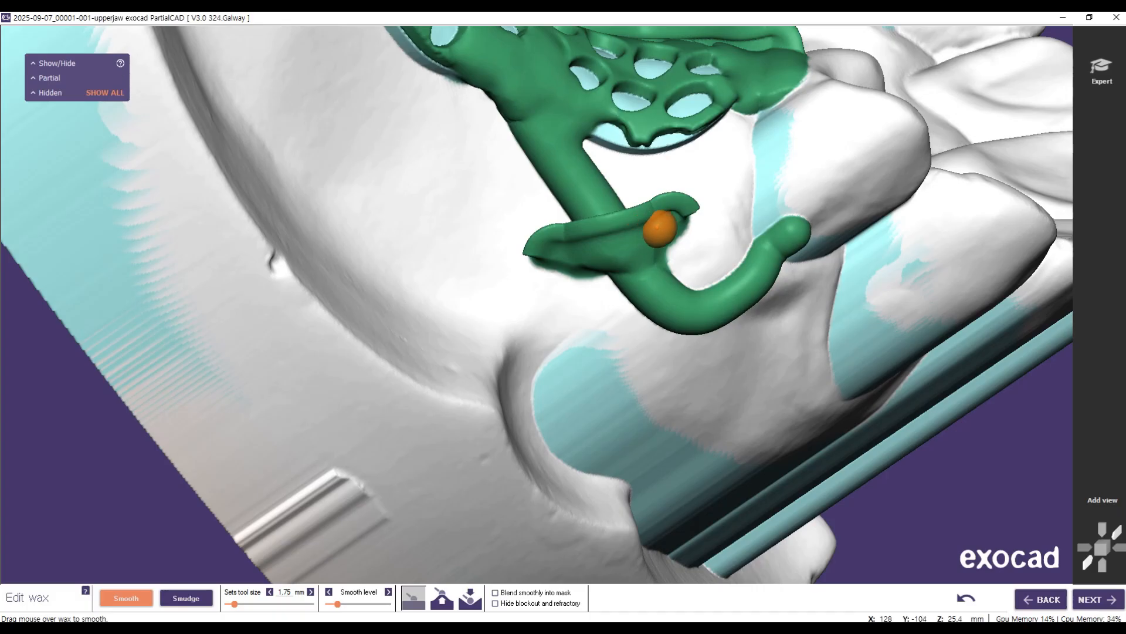
pyautogui.moveTo(688, 202); pyautogui.dragTo(207, 149, button='right')
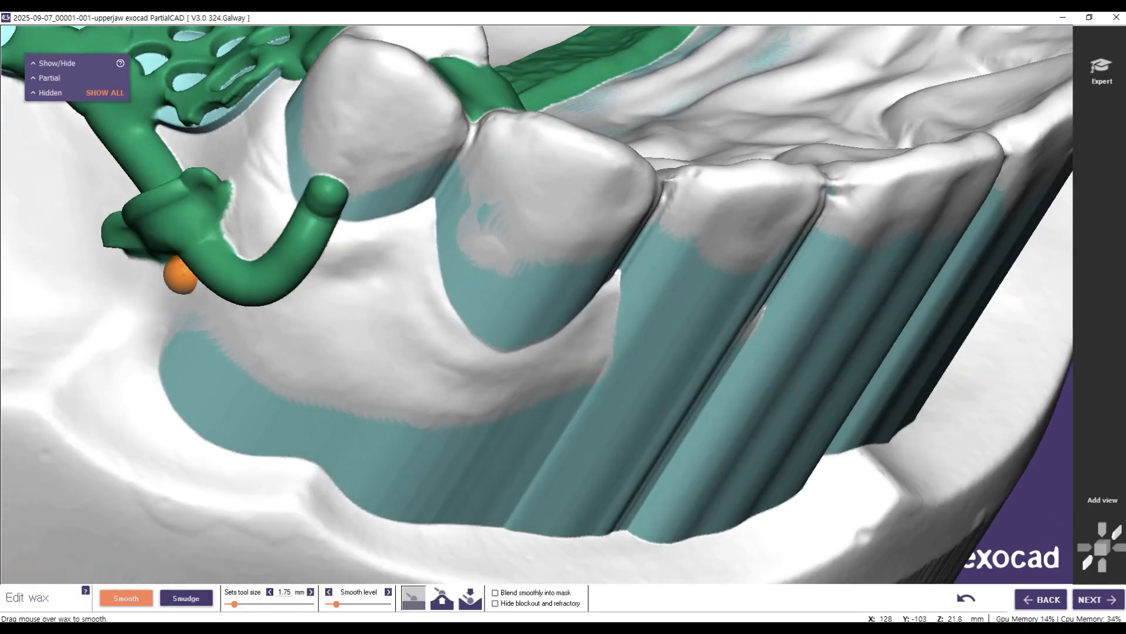
pyautogui.moveTo(182, 276); pyautogui.dragTo(280, 188, button='right')
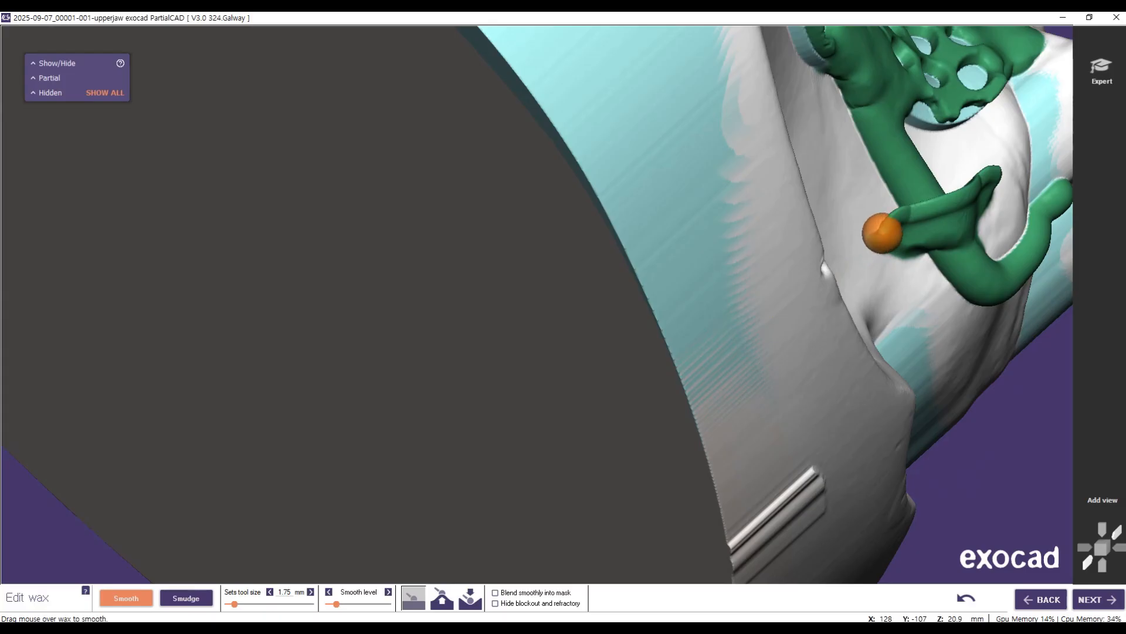
pyautogui.moveTo(965, 211); pyautogui.dragTo(386, 520, button='right')
pyautogui.moveTo(579, 329); pyautogui.dragTo(266, 233, button='right')
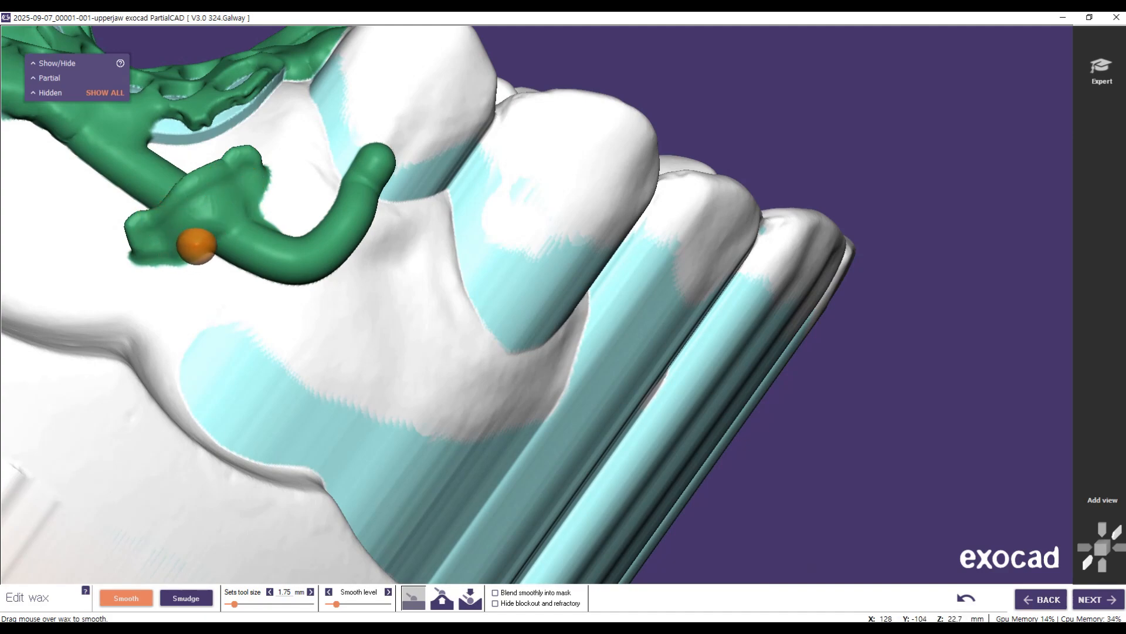
# Step: Switch to the recess-filling smoothing mode and fill the lower edge beneath the clasp arm's finish line
pyautogui.click(470, 598)
pyautogui.moveTo(290, 364); pyautogui.dragTo(611, 372, button='middle')
pyautogui.scroll(3, 610, 372)
pyautogui.moveTo(759, 271); pyautogui.dragTo(729, 267)
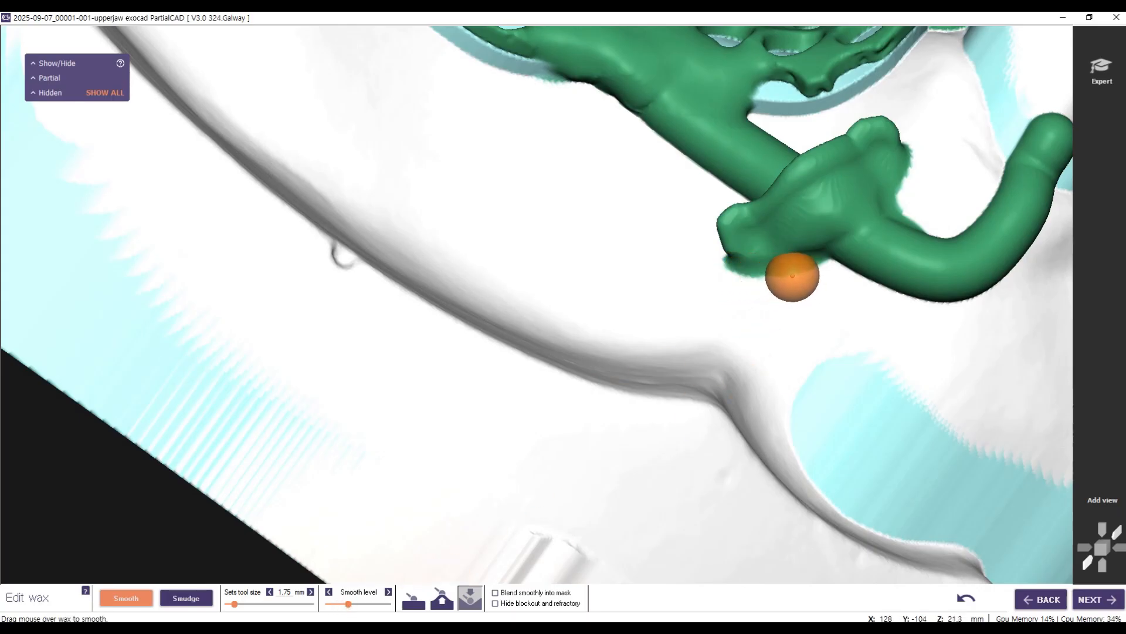
pyautogui.moveTo(756, 274)
pyautogui.mouseDown()
pyautogui.moveTo(749, 264)
pyautogui.moveTo(797, 266)
pyautogui.moveTo(899, 217)
pyautogui.moveTo(905, 181)
pyautogui.moveTo(729, 244)
pyautogui.moveTo(822, 265)
pyautogui.moveTo(800, 244)
pyautogui.moveTo(769, 250)
pyautogui.mouseUp()
pyautogui.moveTo(679, 289); pyautogui.dragTo(804, 307, button='right')
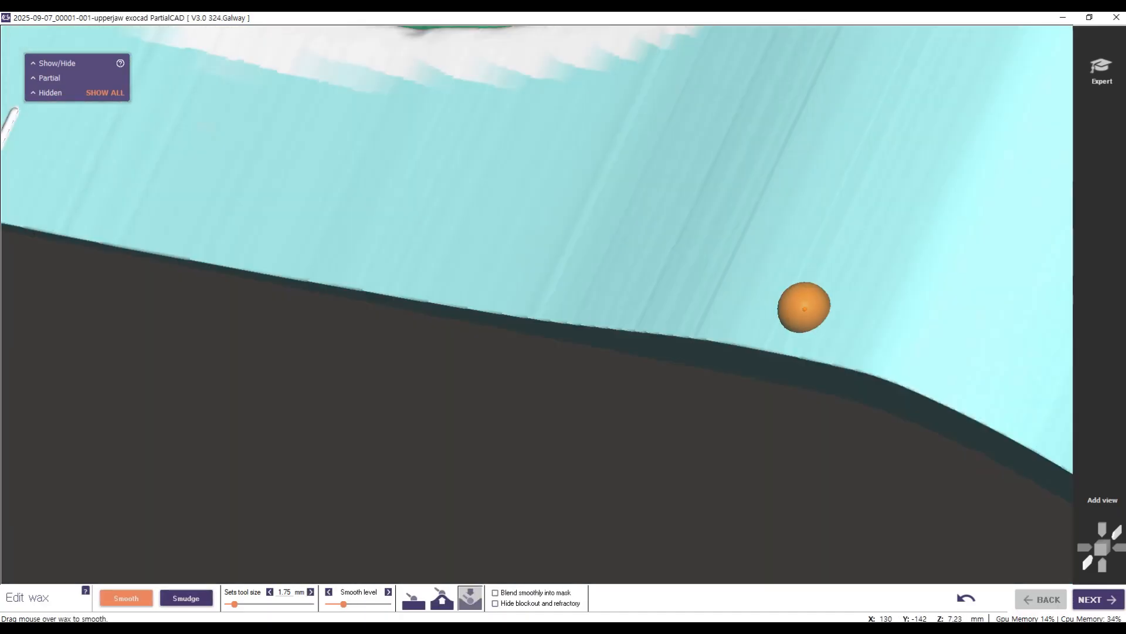
pyautogui.scroll(-5, 805, 307)
pyautogui.moveTo(745, 253); pyautogui.dragTo(762, 334, button='right')
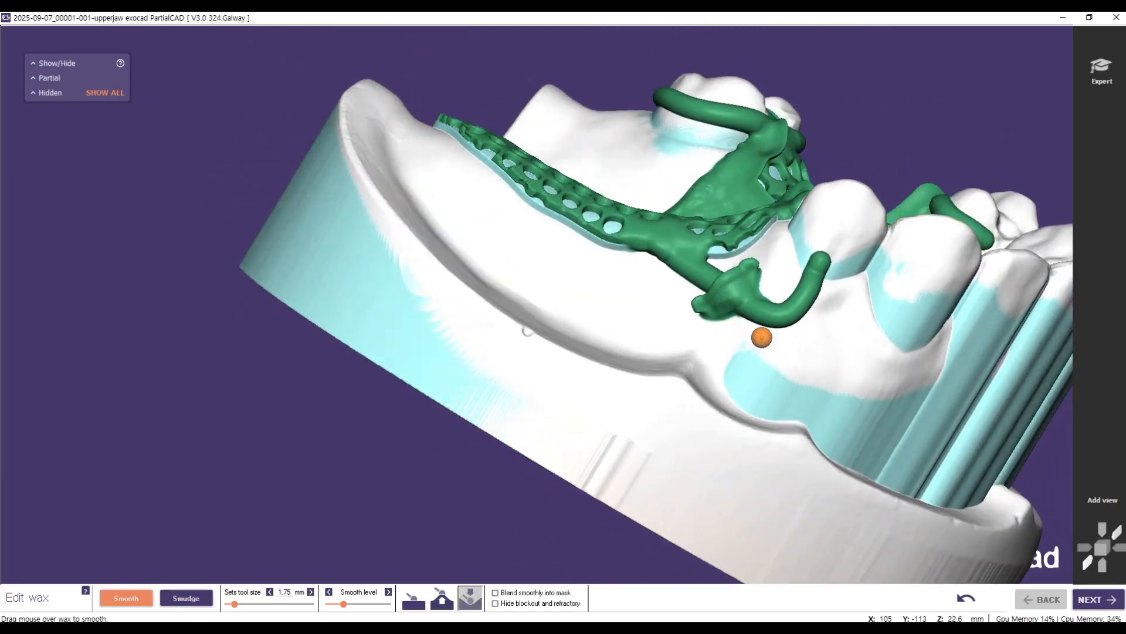
# Step: Smooth the clasp arm finish line's outer face, then level its raised ends with the peak-smoothing mode
pyautogui.scroll(6, 745, 275)
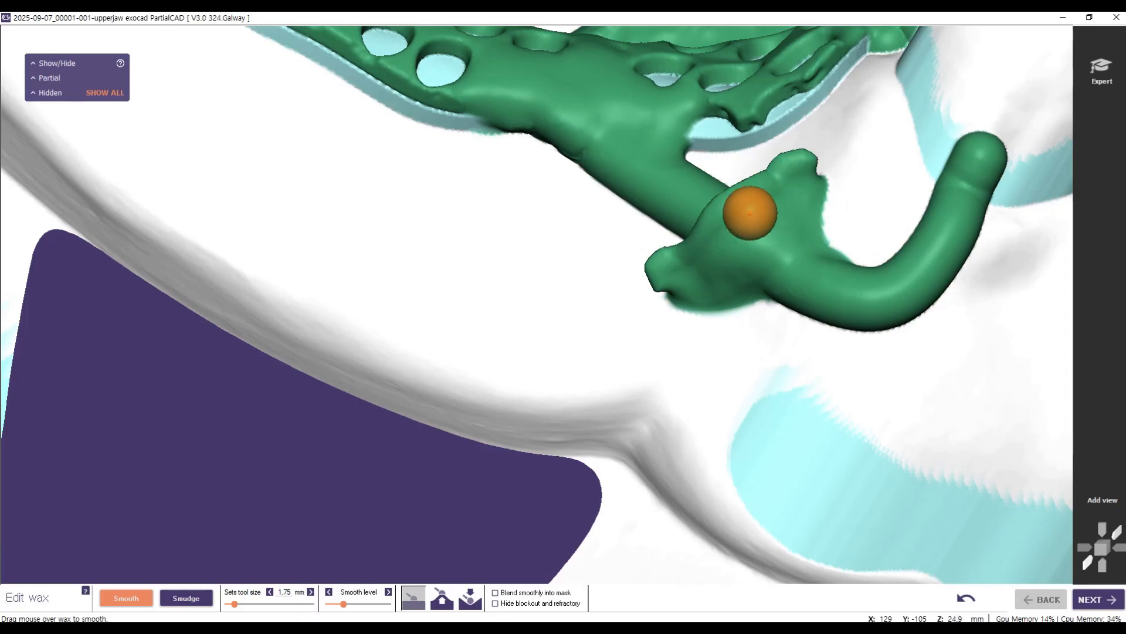
pyautogui.moveTo(726, 286); pyautogui.dragTo(829, 222, button='right')
pyautogui.click(439, 598)
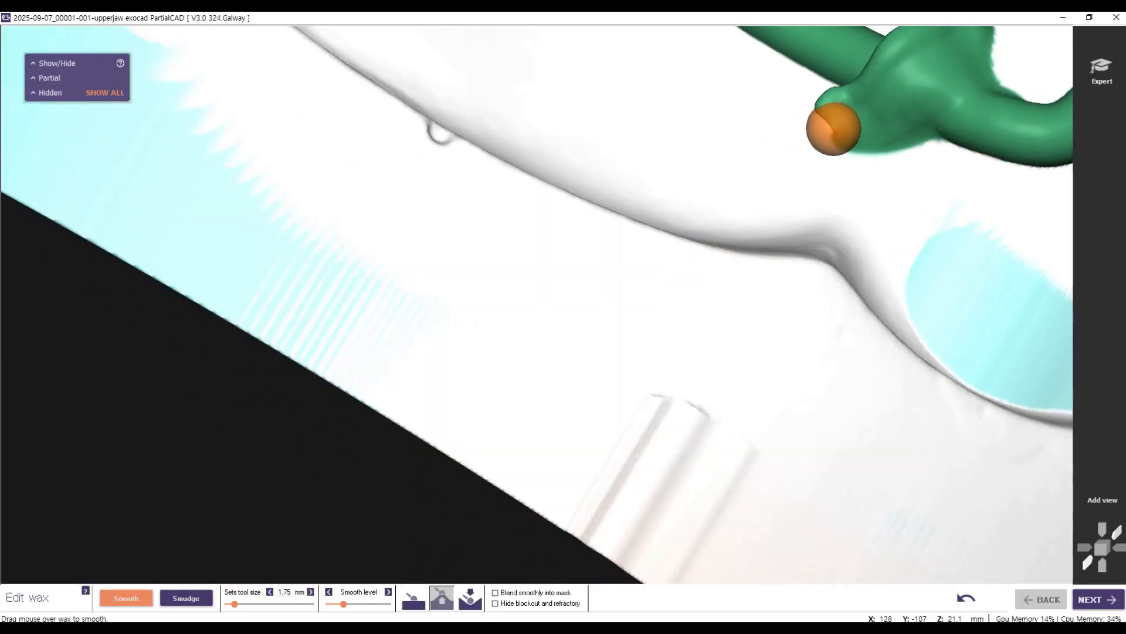
pyautogui.moveTo(586, 508); pyautogui.dragTo(710, 292, button='right')
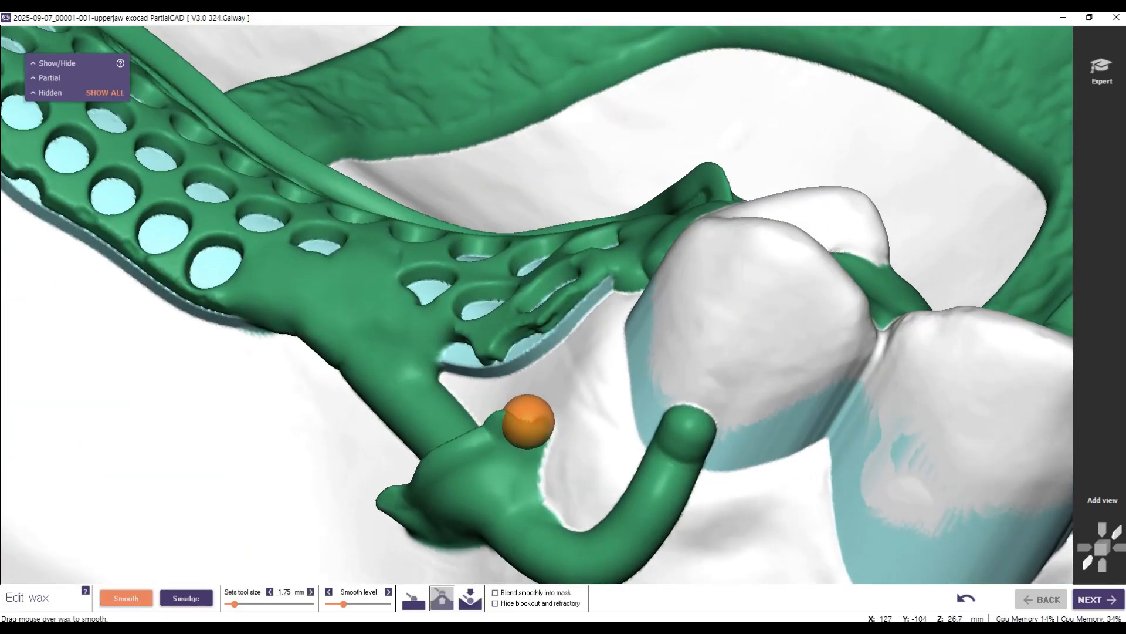
pyautogui.moveTo(573, 434); pyautogui.dragTo(588, 478, button='right')
pyautogui.moveTo(895, 392); pyautogui.dragTo(896, 393, button='right')
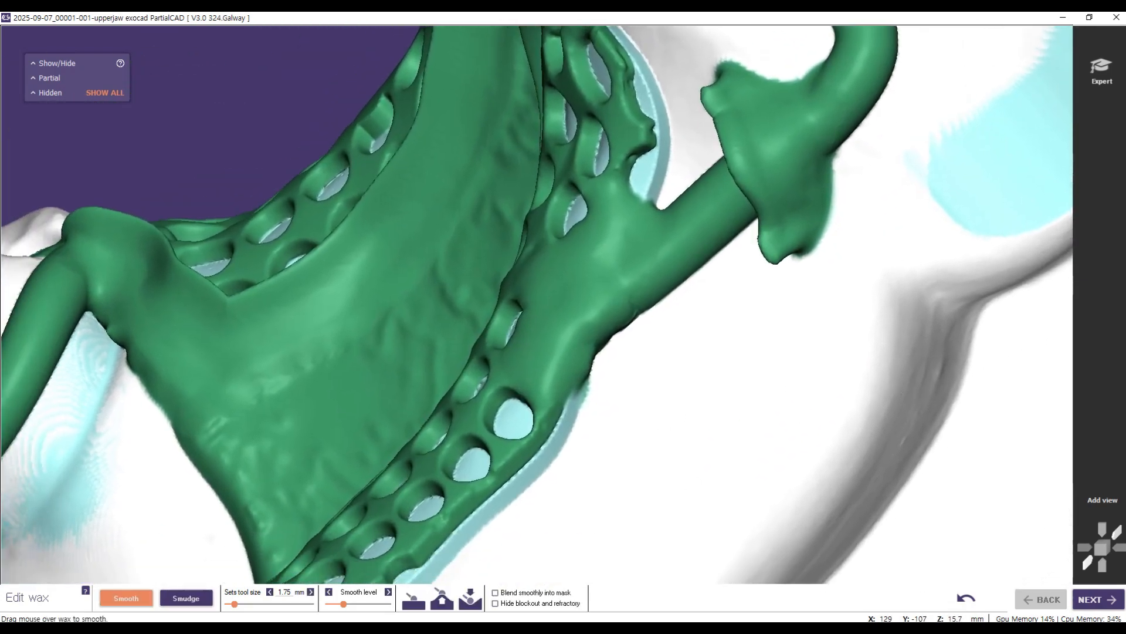
# Step: Level the raised ends of the bar clasp arm's finish line on both sides using the peak-smoothing mode
pyautogui.moveTo(749, 391)
pyautogui.mouseDown(button='right')
pyautogui.moveTo(754, 347)
pyautogui.moveTo(760, 371)
pyautogui.mouseUp(button='right')
pyautogui.scroll(-5, 756, 350)
pyautogui.moveTo(742, 235)
pyautogui.mouseDown(button='right')
pyautogui.moveTo(739, 222)
pyautogui.moveTo(740, 232)
pyautogui.mouseUp(button='right')
pyautogui.scroll(5, 934, 437)
pyautogui.moveTo(946, 389)
pyautogui.mouseDown(button='right')
pyautogui.moveTo(1023, 415)
pyautogui.moveTo(805, 320)
pyautogui.mouseUp(button='right')
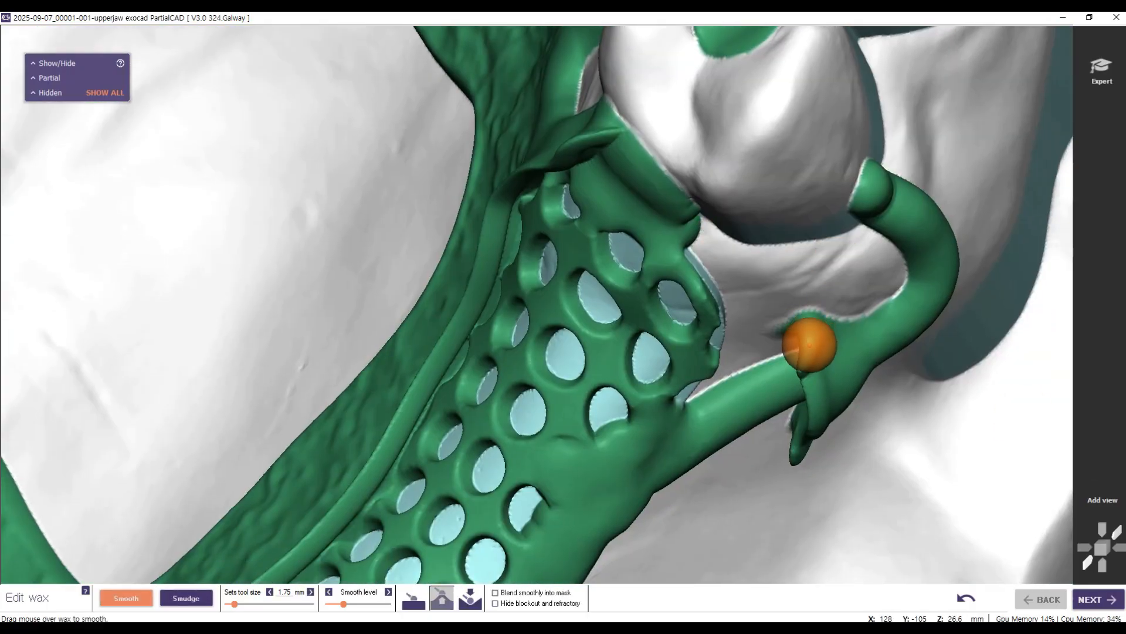
pyautogui.moveTo(859, 415); pyautogui.dragTo(768, 194, button='right')
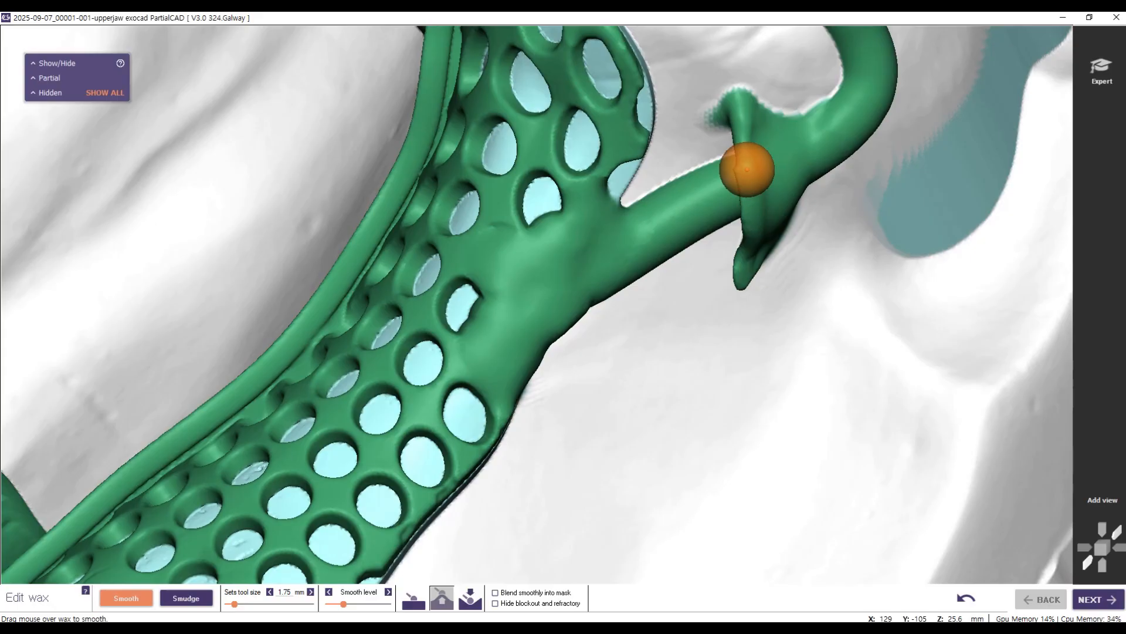
pyautogui.moveTo(744, 287)
pyautogui.mouseDown(button='right')
pyautogui.moveTo(739, 234)
pyautogui.moveTo(803, 269)
pyautogui.moveTo(729, 448)
pyautogui.moveTo(735, 437)
pyautogui.mouseUp(button='right')
pyautogui.scroll(-4, 874, 262)
pyautogui.moveTo(681, 353)
pyautogui.mouseDown()
pyautogui.moveTo(684, 327)
pyautogui.moveTo(680, 359)
pyautogui.mouseUp()
pyautogui.moveTo(782, 388)
pyautogui.mouseDown(button='right')
pyautogui.moveTo(738, 344)
pyautogui.moveTo(706, 338)
pyautogui.mouseUp(button='right')
# Step: Switch to the standard smoothing mode and even out the clasp arm finish line's transition into the arm
pyautogui.click(414, 598)
pyautogui.moveTo(440, 439)
pyautogui.mouseDown()
pyautogui.moveTo(430, 419)
pyautogui.moveTo(419, 515)
pyautogui.moveTo(453, 510)
pyautogui.moveTo(495, 458)
pyautogui.moveTo(457, 440)
pyautogui.moveTo(500, 397)
pyautogui.moveTo(489, 460)
pyautogui.moveTo(533, 465)
pyautogui.mouseUp()
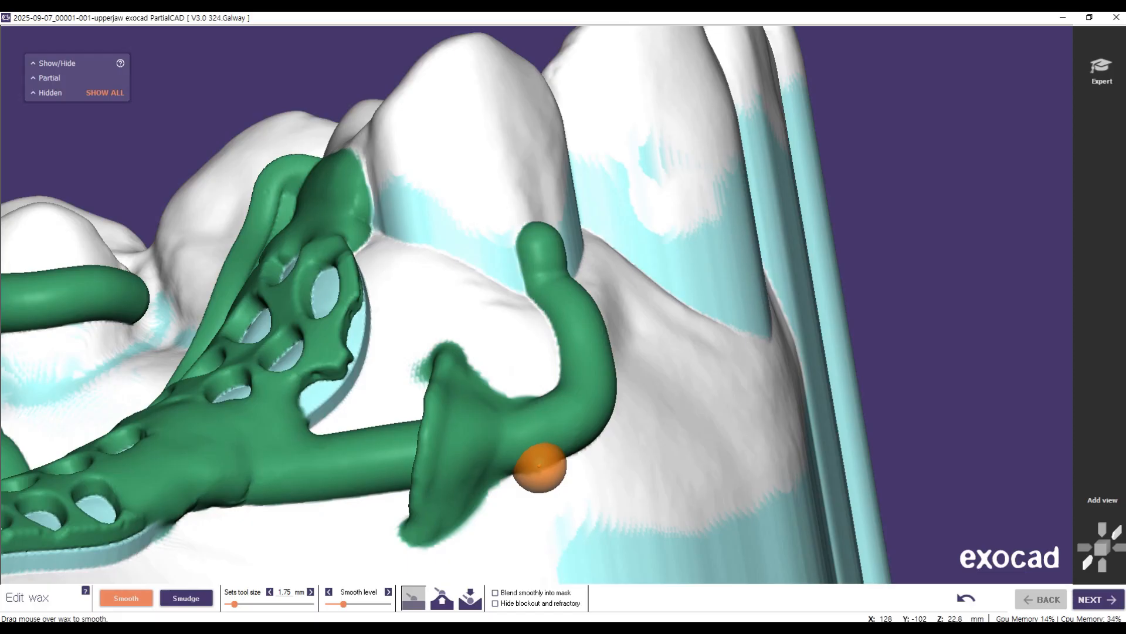
pyautogui.scroll(-5, 583, 523)
pyautogui.moveTo(709, 371)
pyautogui.mouseDown(button='right')
pyautogui.moveTo(804, 130)
pyautogui.moveTo(742, 346)
pyautogui.moveTo(560, 264)
pyautogui.mouseUp(button='right')
pyautogui.scroll(5, 559, 263)
pyautogui.scroll(3, 558, 263)
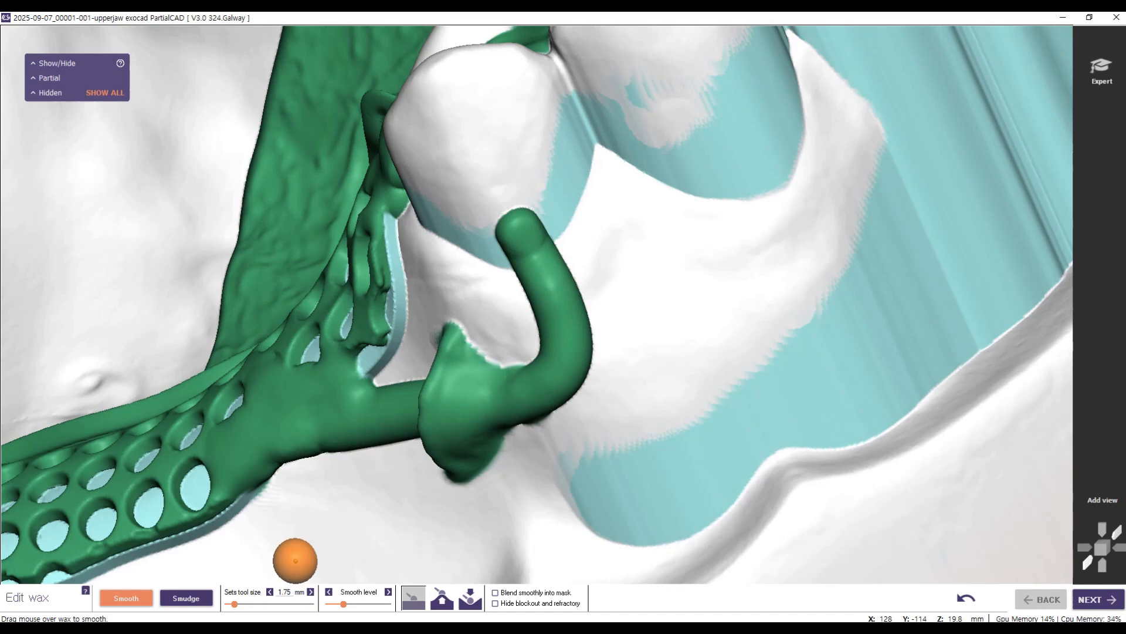
pyautogui.moveTo(460, 511); pyautogui.dragTo(477, 505, button='right')
# Step: Hide the block-out and refractory, then examine the framework's fitting surface and connector edges from beneath
pyautogui.scroll(-6, 478, 505)
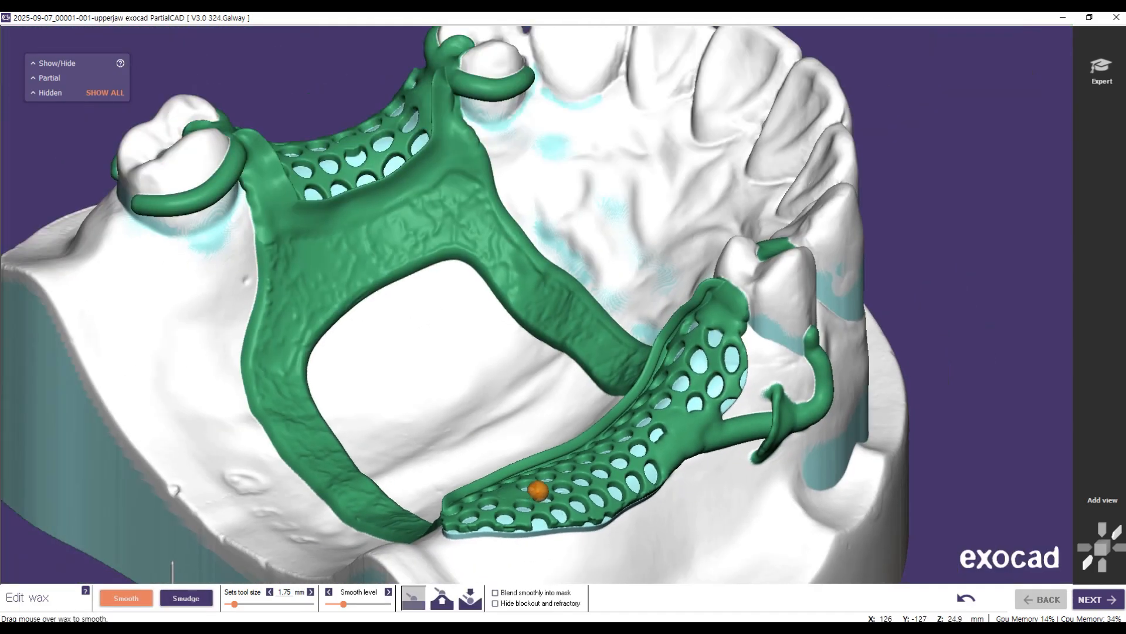
pyautogui.moveTo(347, 452); pyautogui.dragTo(461, 396, button='right')
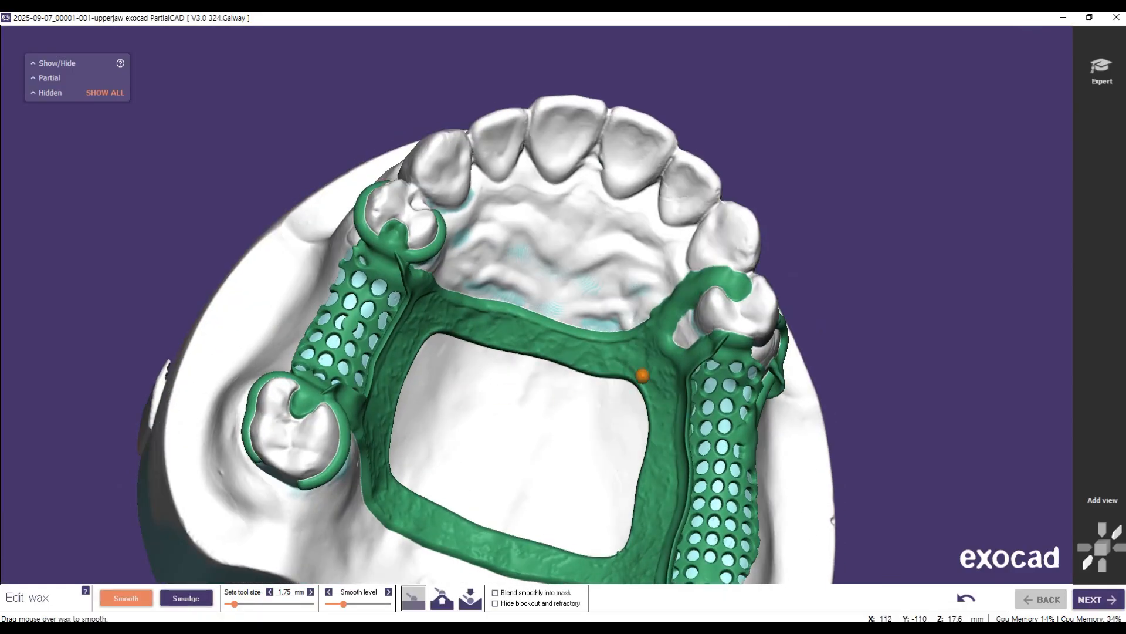
pyautogui.keyDown('shift'); pyautogui.moveTo(542, 438); pyautogui.dragTo(557, 375, button='right'); pyautogui.keyUp('shift')
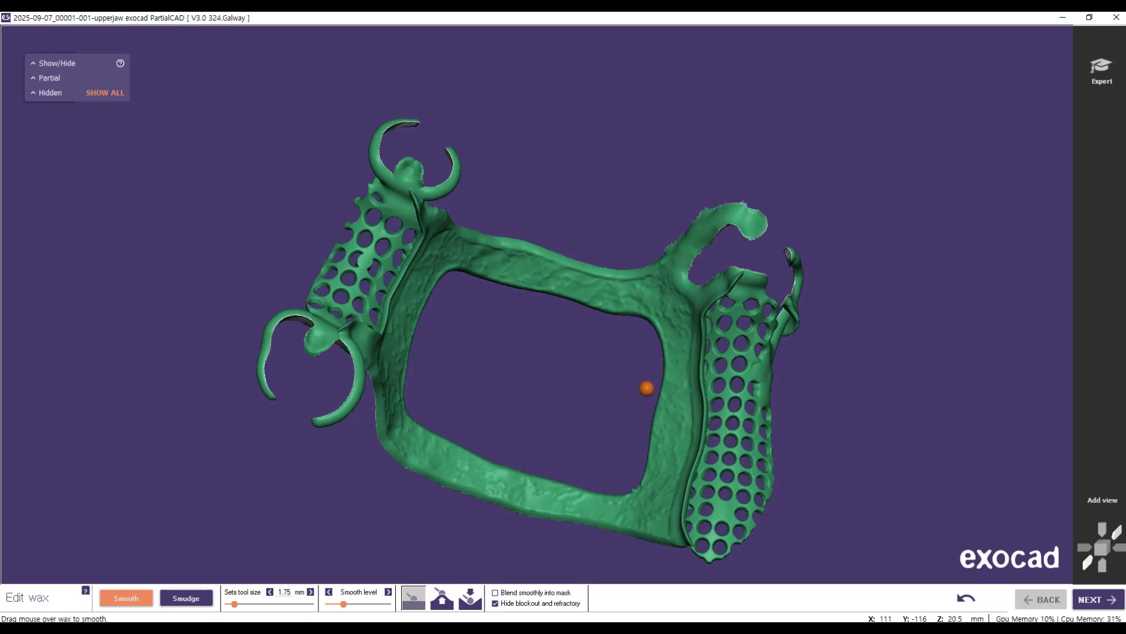
pyautogui.moveTo(646, 388); pyautogui.dragTo(574, 248, button='right')
pyautogui.scroll(5, 575, 247)
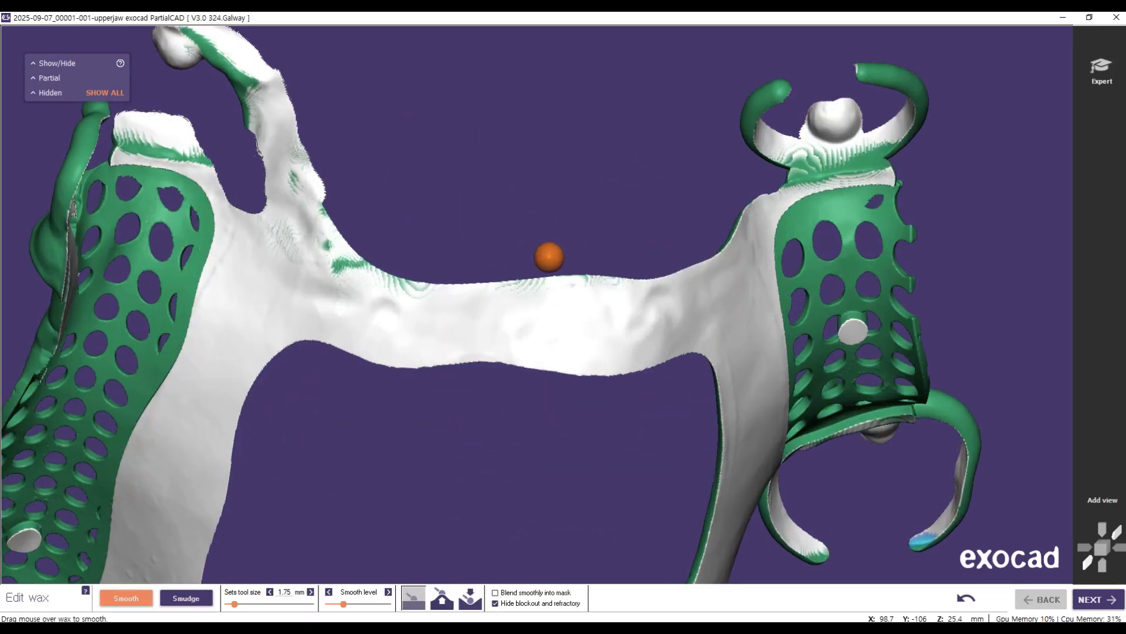
pyautogui.scroll(2, 896, 399)
pyautogui.scroll(2, 732, 340)
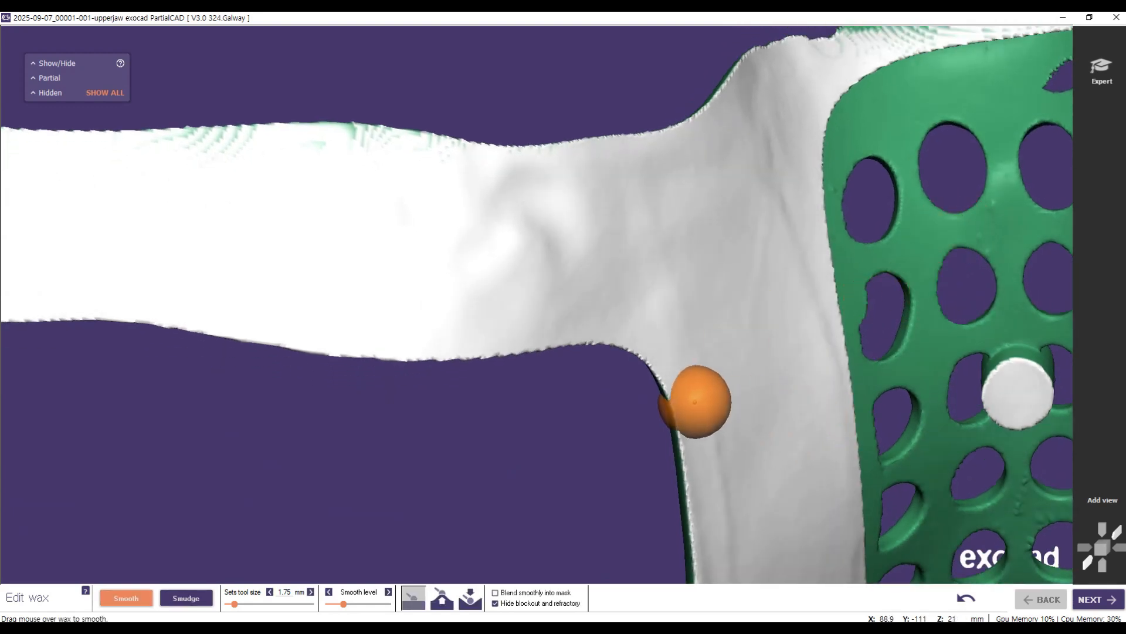
pyautogui.scroll(-2, 604, 366)
pyautogui.scroll(-3, 607, 360)
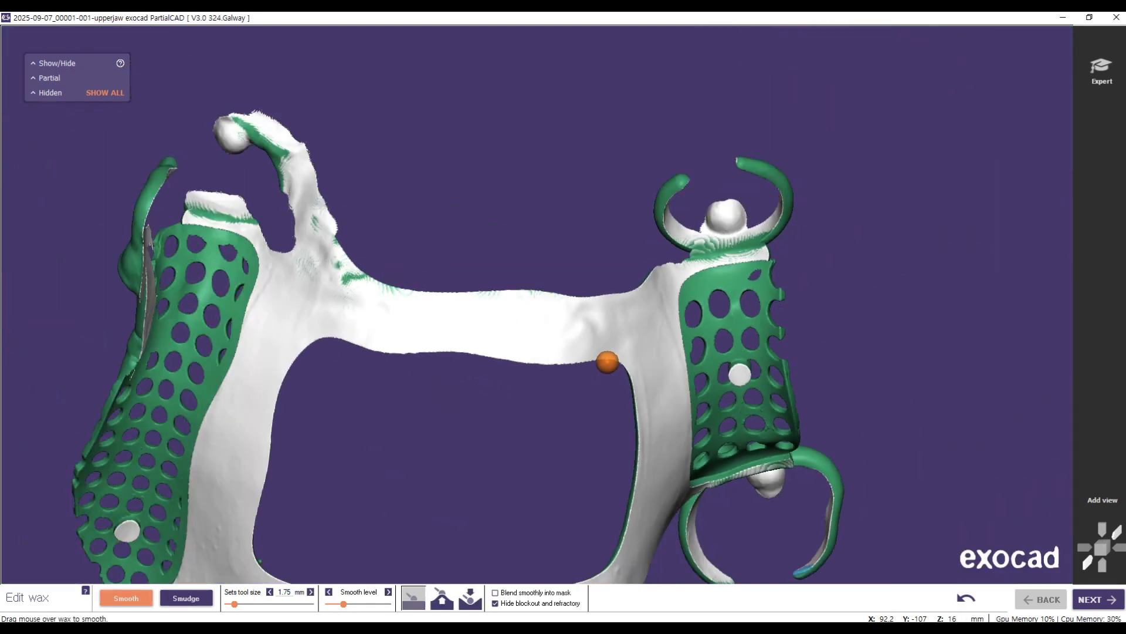
# Step: Set the smoothing tool size to 1.00 mm at the lowest smooth level and start smoothing the rest arm's jagged outer edge
pyautogui.scroll(4, 443, 234)
pyautogui.moveTo(387, 157); pyautogui.dragTo(390, 159, button='right')
pyautogui.scroll(3, 411, 196)
pyautogui.scroll(2, 411, 199)
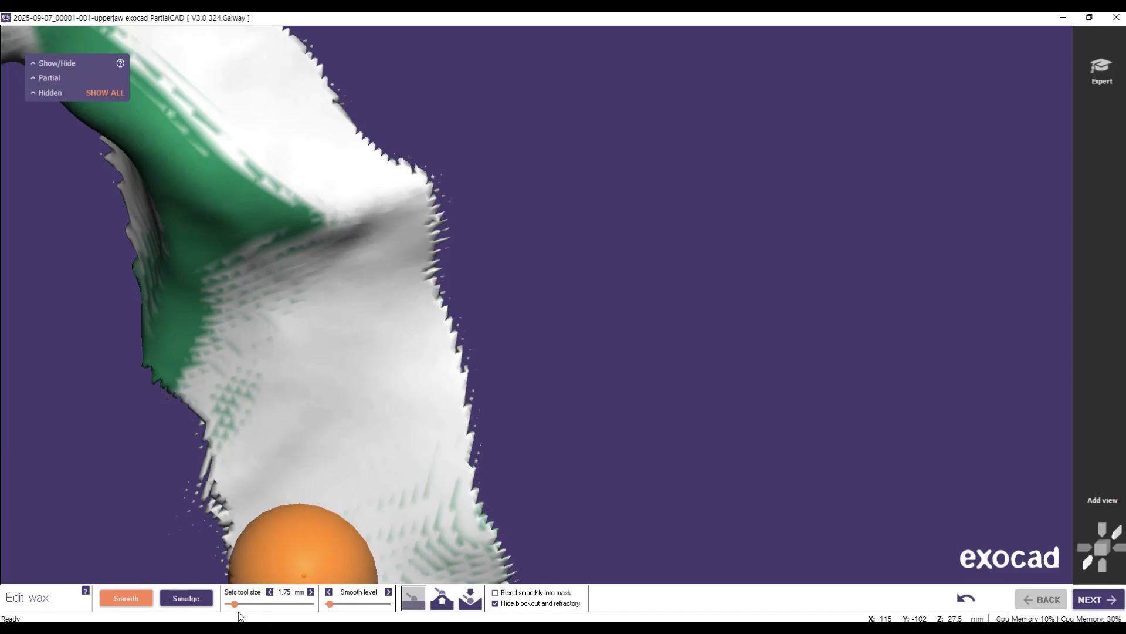
pyautogui.moveTo(235, 605); pyautogui.dragTo(229, 605)
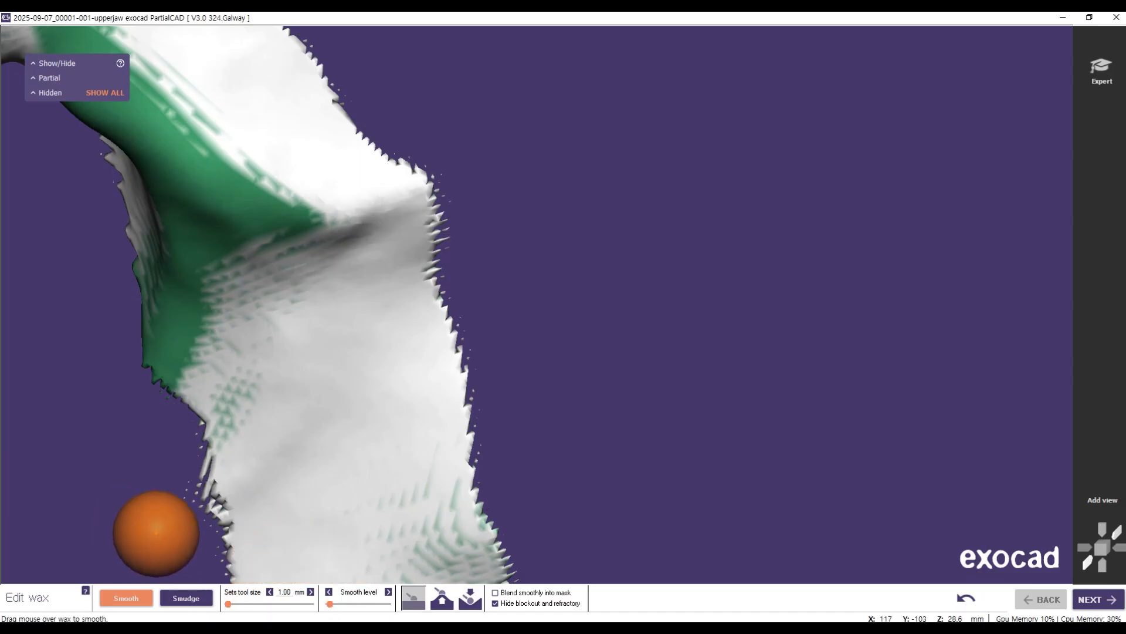
pyautogui.moveTo(458, 469); pyautogui.dragTo(543, 377)
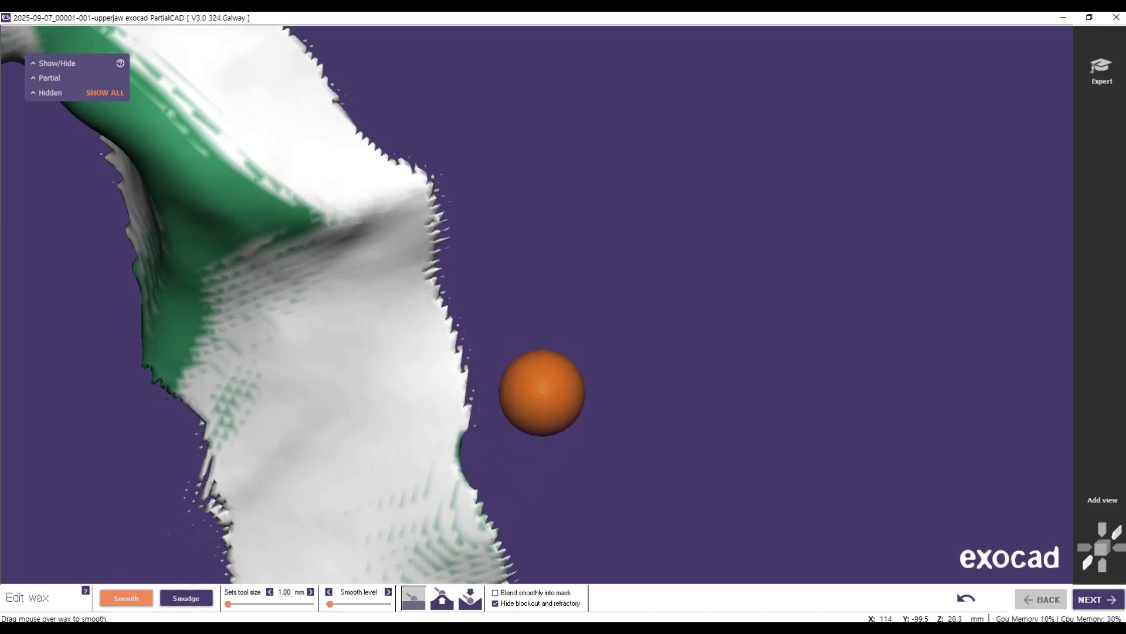
# Step: Smooth the remaining jagged wax along the outer edge of the arm that joins the rest to the connector
pyautogui.moveTo(754, 383); pyautogui.dragTo(711, 382, button='right')
pyautogui.moveTo(563, 331); pyautogui.dragTo(586, 327, button='right')
pyautogui.moveTo(736, 305)
pyautogui.mouseDown(button='right')
pyautogui.moveTo(868, 293)
pyautogui.moveTo(796, 317)
pyautogui.moveTo(815, 335)
pyautogui.moveTo(634, 341)
pyautogui.mouseUp(button='right')
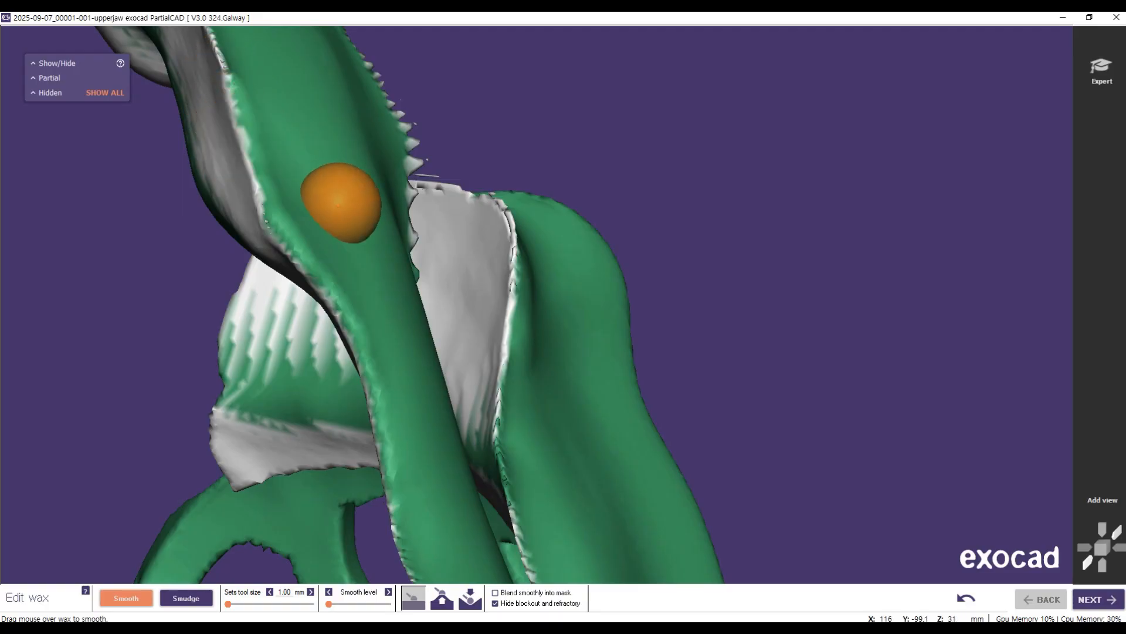
pyautogui.moveTo(441, 328); pyautogui.dragTo(440, 331, button='right')
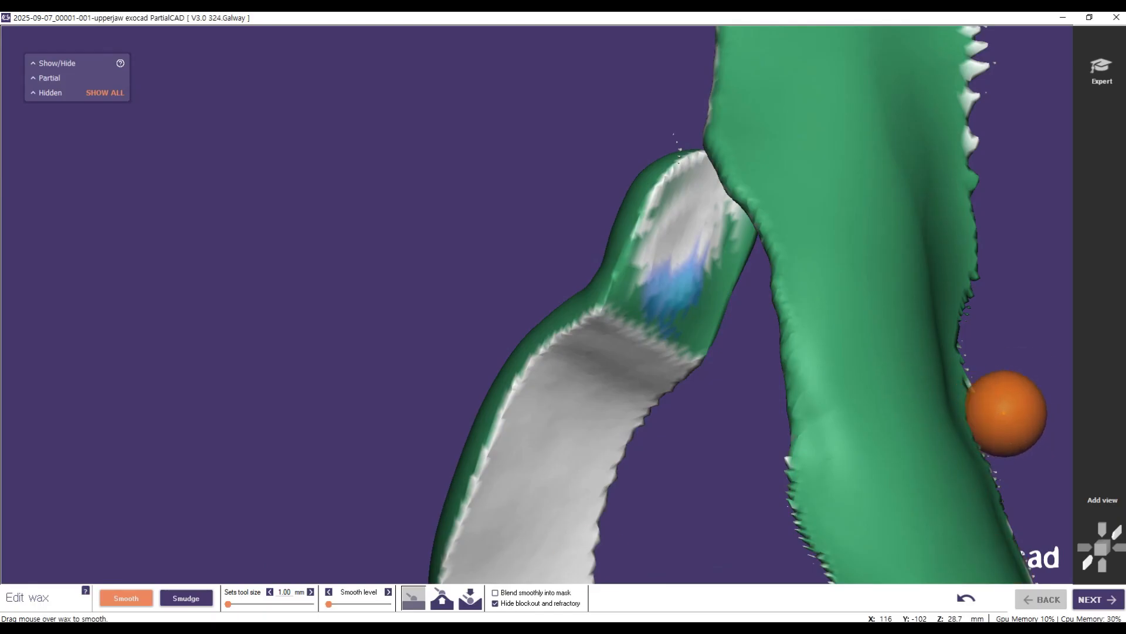
pyautogui.moveTo(980, 287)
pyautogui.mouseDown()
pyautogui.moveTo(963, 193)
pyautogui.moveTo(978, 96)
pyautogui.moveTo(959, 239)
pyautogui.moveTo(963, 356)
pyautogui.moveTo(977, 396)
pyautogui.mouseUp()
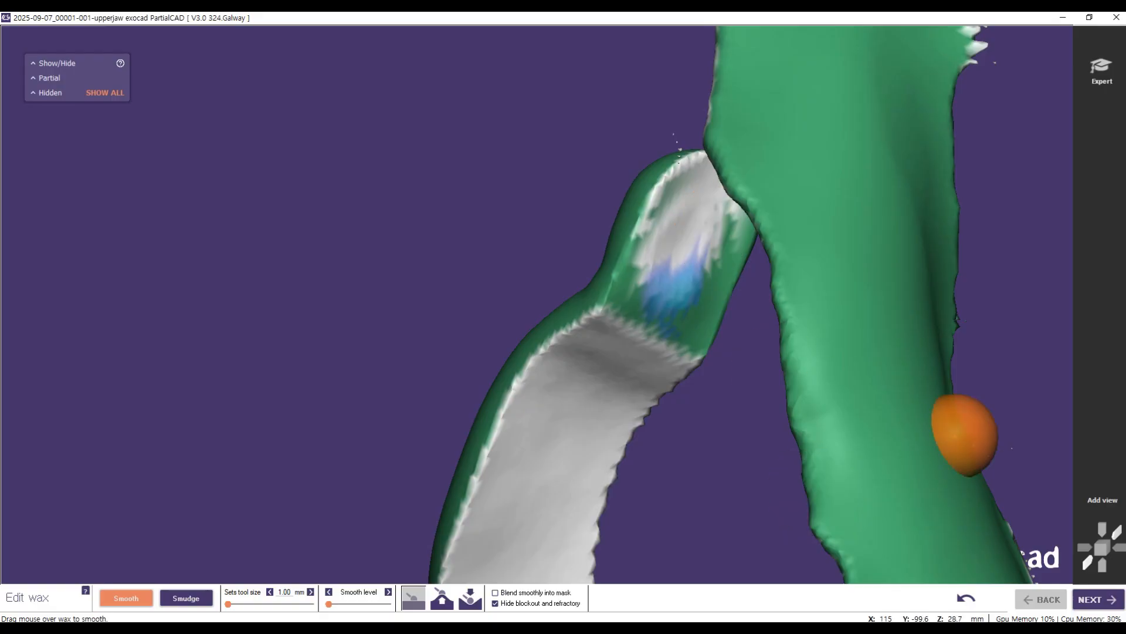
# Step: Smooth the jagged inner edge of the rest arm near its tip, where the rest narrows into the arm
pyautogui.scroll(-5, 1018, 405)
pyautogui.moveTo(774, 298); pyautogui.dragTo(874, 302, button='right')
pyautogui.scroll(-4, 874, 302)
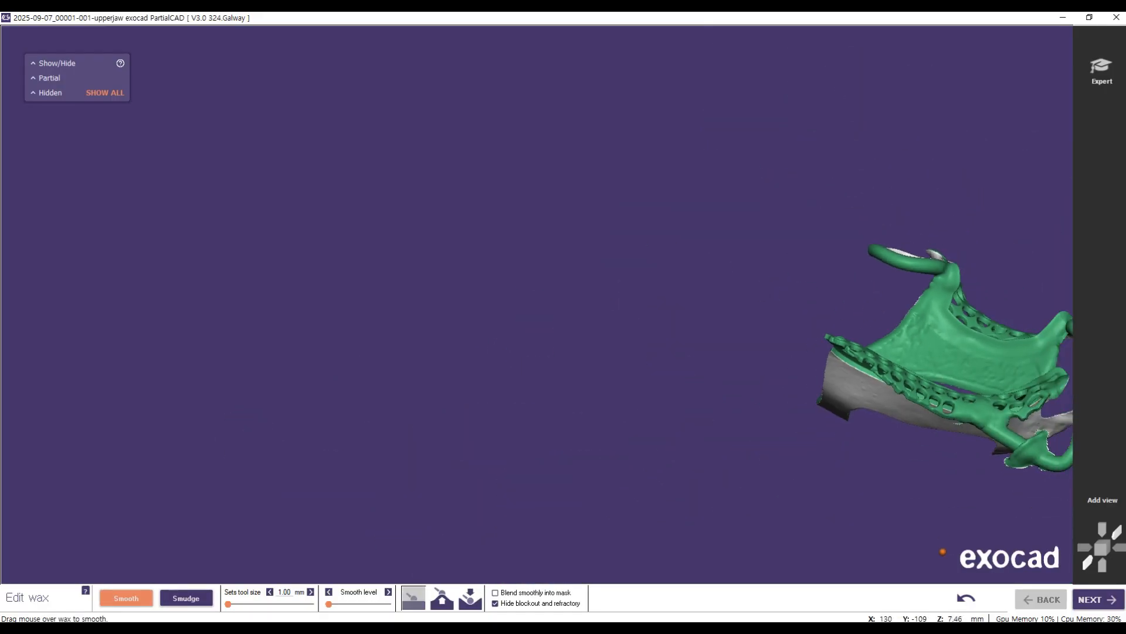
pyautogui.moveTo(872, 445); pyautogui.dragTo(889, 428, button='right')
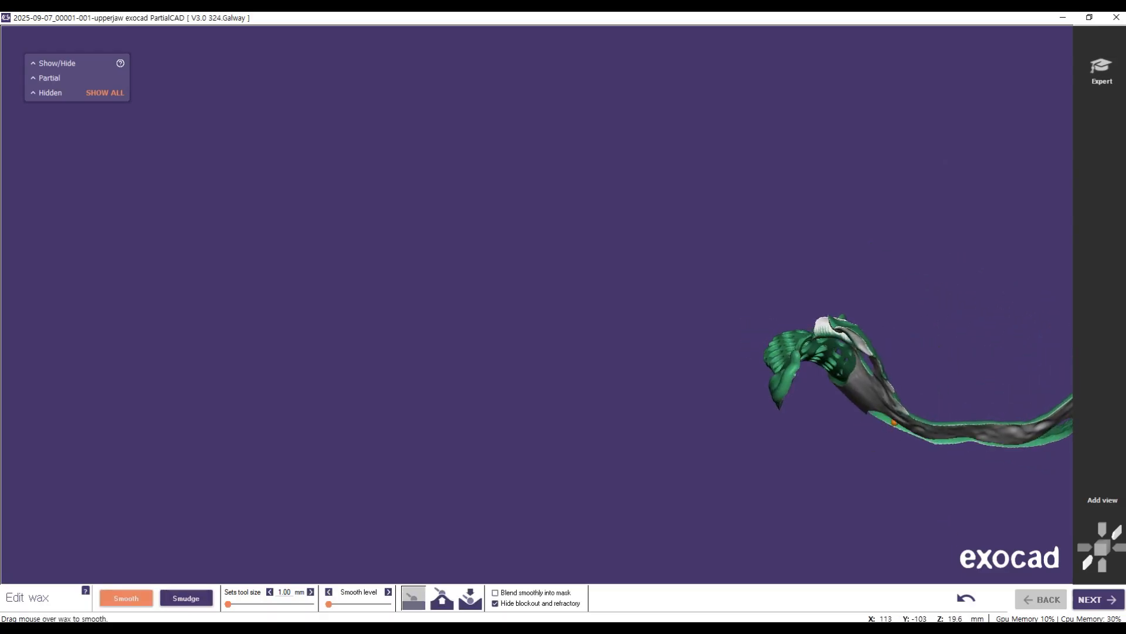
pyautogui.scroll(3, 888, 428)
pyautogui.scroll(6, 821, 329)
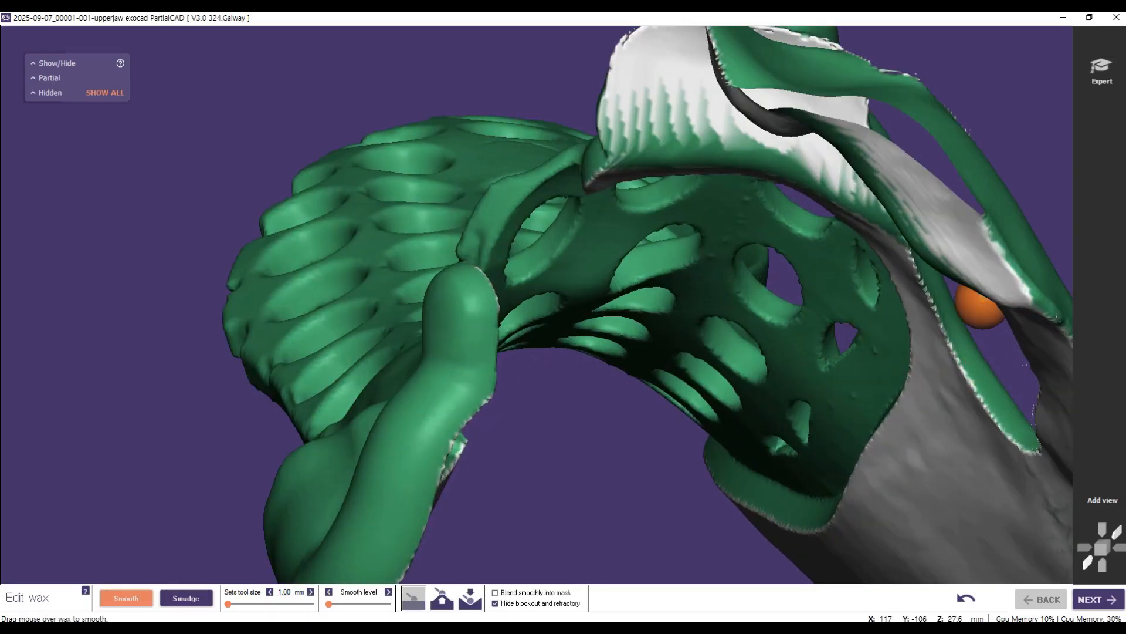
pyautogui.moveTo(1059, 157); pyautogui.dragTo(1061, 161, button='middle')
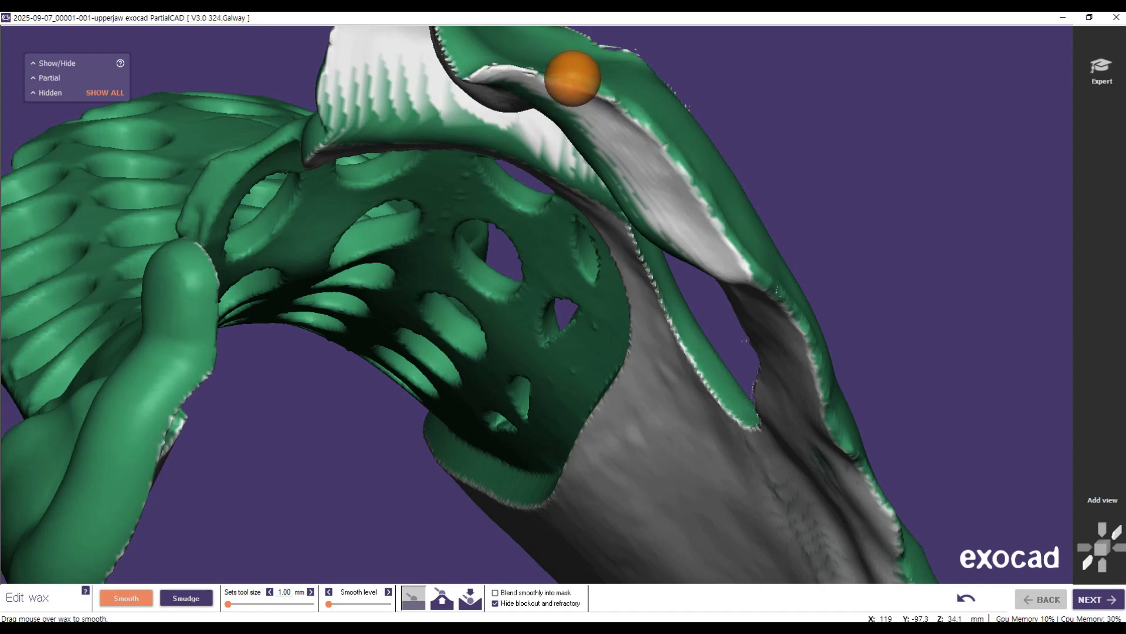
pyautogui.moveTo(727, 181)
pyautogui.mouseDown(button='right')
pyautogui.moveTo(589, 210)
pyautogui.moveTo(588, 240)
pyautogui.mouseUp(button='right')
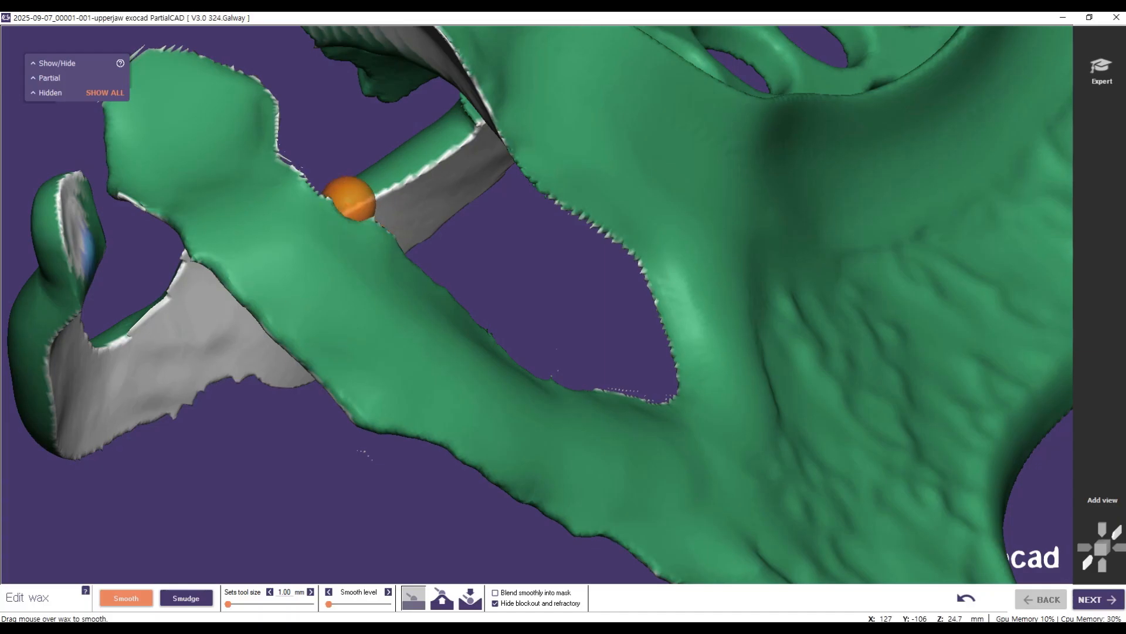
pyautogui.moveTo(319, 199); pyautogui.dragTo(280, 161)
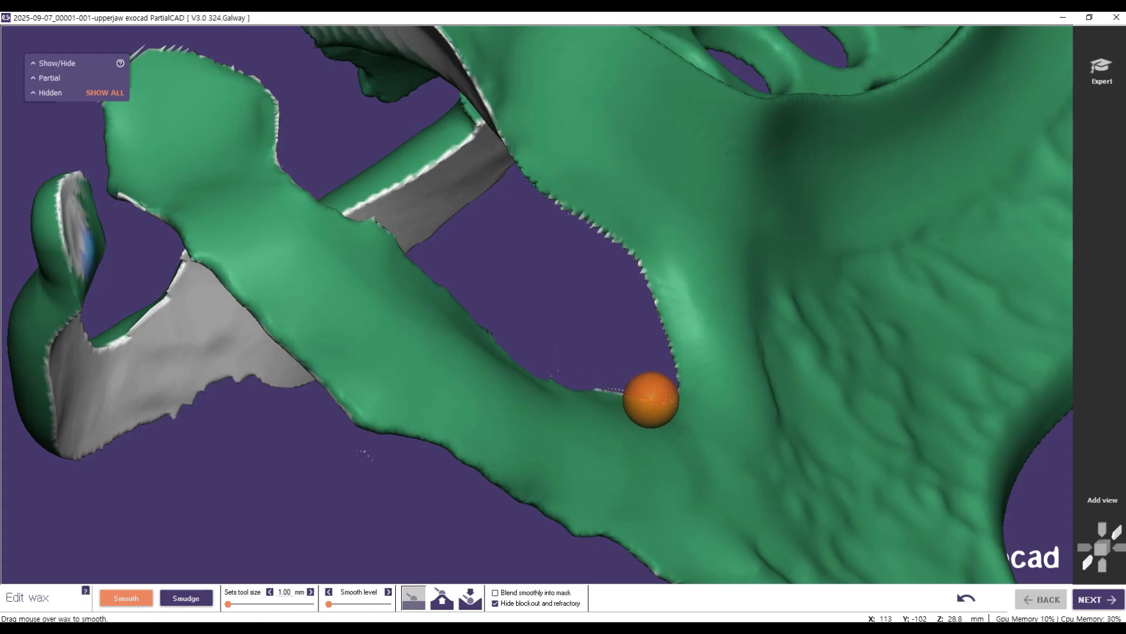
# Step: Smooth the rest arm's inner edge along the opening between the arm and the mesh-side connector
pyautogui.scroll(-3, 435, 209)
pyautogui.moveTo(417, 240); pyautogui.dragTo(382, 322, button='right')
pyautogui.scroll(3, 387, 404)
pyautogui.scroll(3, 386, 445)
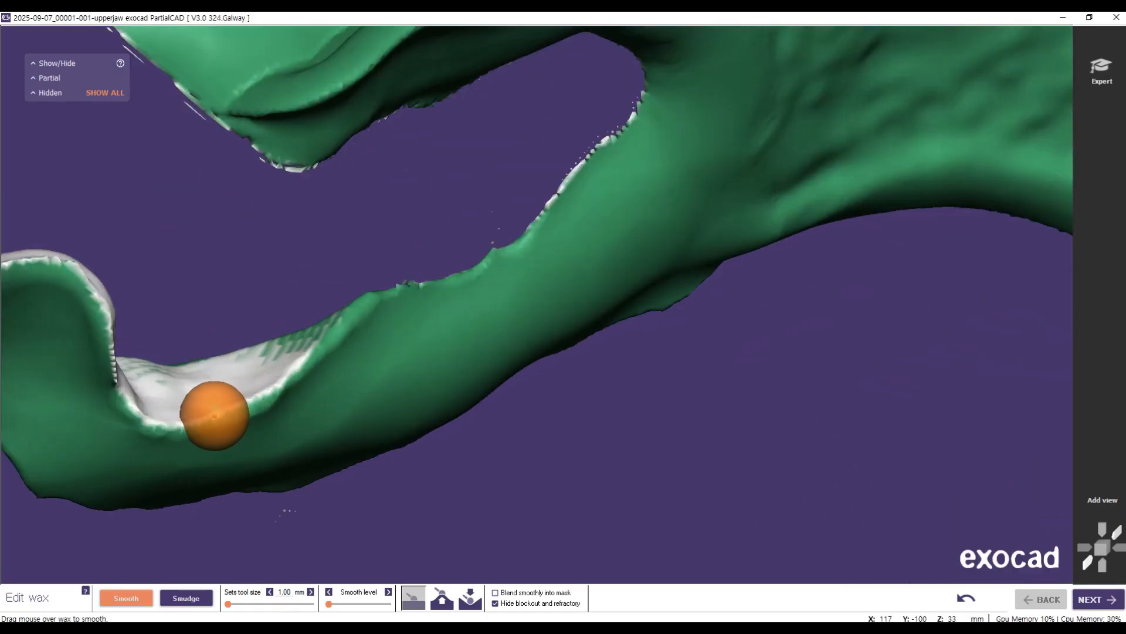
pyautogui.moveTo(394, 282)
pyautogui.mouseDown()
pyautogui.moveTo(378, 294)
pyautogui.moveTo(490, 267)
pyautogui.moveTo(530, 193)
pyautogui.moveTo(602, 137)
pyautogui.moveTo(628, 96)
pyautogui.moveTo(628, 128)
pyautogui.moveTo(579, 181)
pyautogui.mouseUp()
# Step: Examine the whole framework from above and beneath, with the block-out and refractory both shown and hidden
pyautogui.scroll(-5, 170, 437)
pyautogui.moveTo(301, 499); pyautogui.dragTo(236, 329, button='right')
pyautogui.scroll(-7, 237, 329)
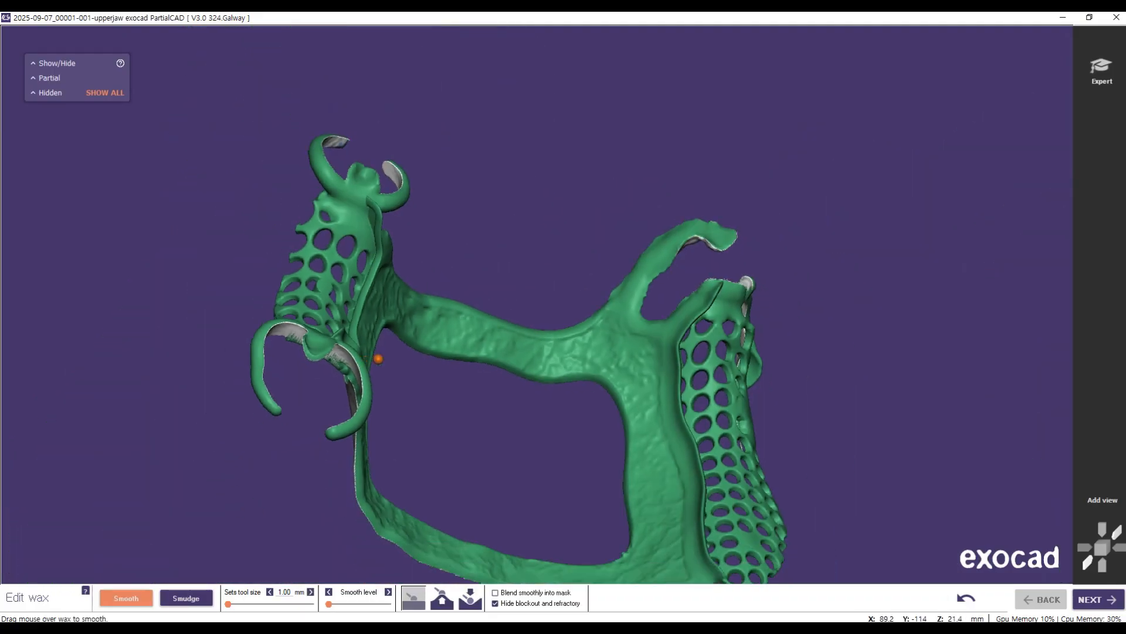
pyautogui.moveTo(481, 337); pyautogui.dragTo(460, 358, button='right')
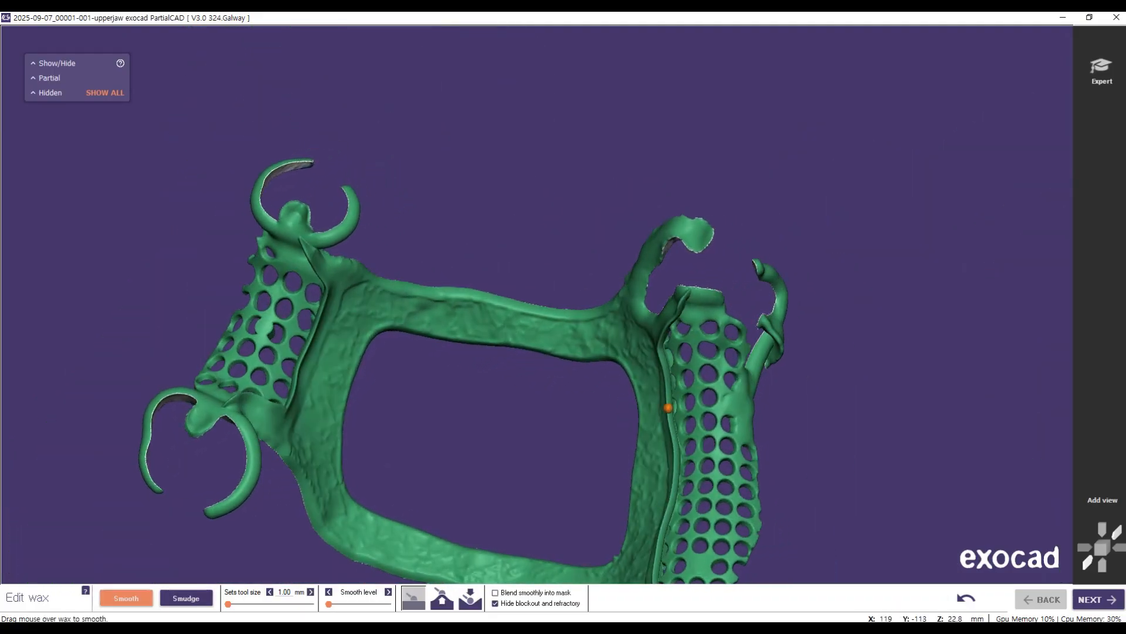
pyautogui.moveTo(547, 419); pyautogui.dragTo(617, 258, button='middle')
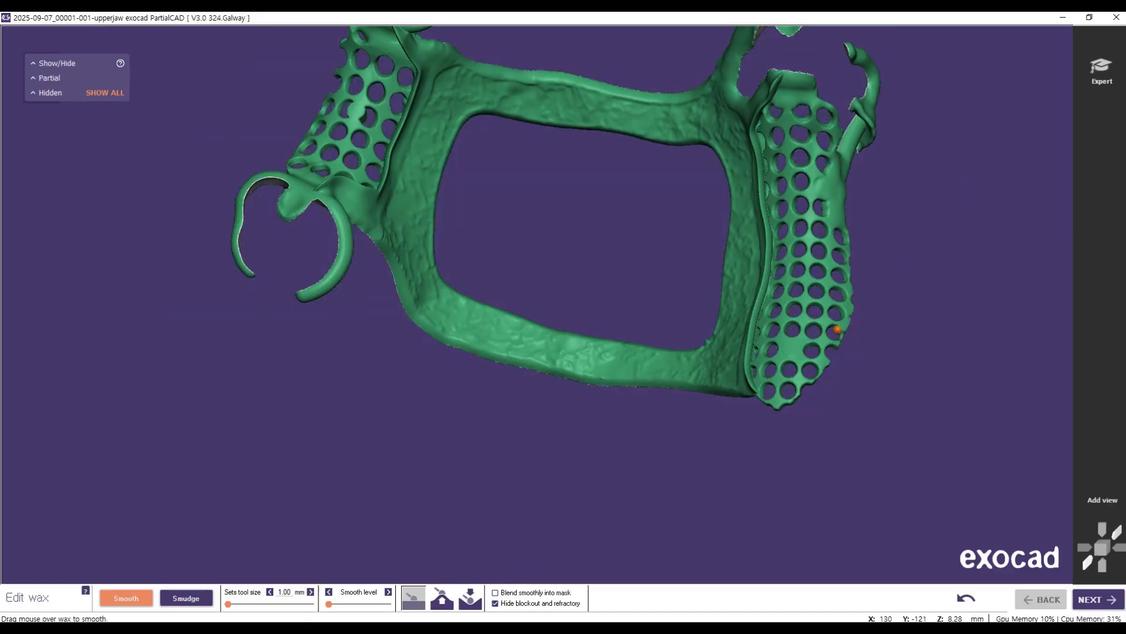
pyautogui.moveTo(838, 330); pyautogui.dragTo(724, 285, button='right')
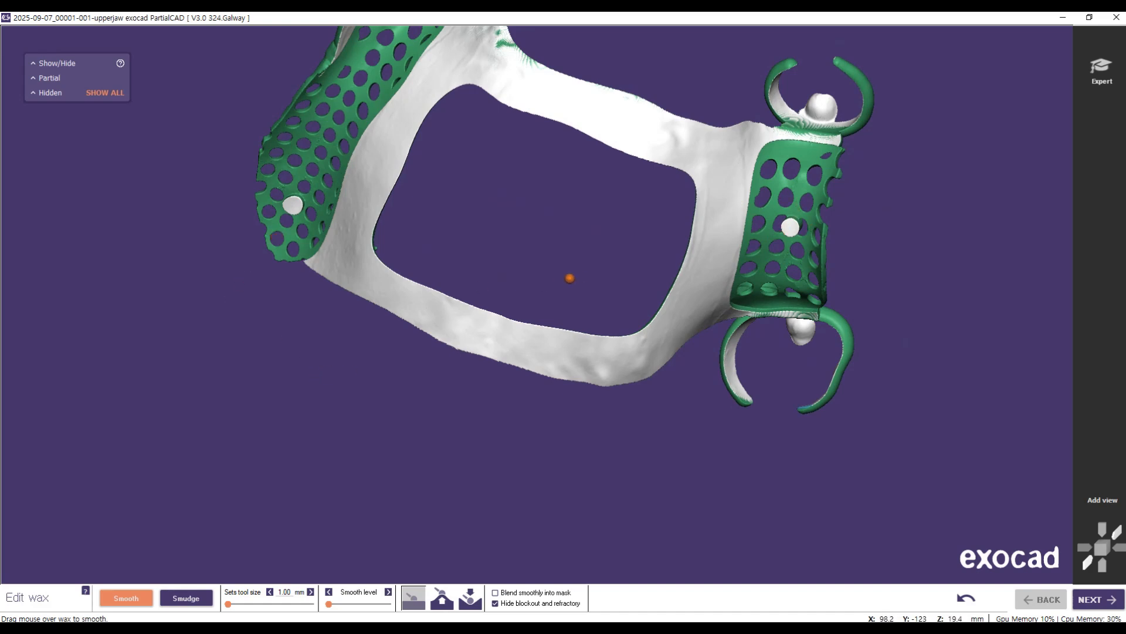
pyautogui.moveTo(603, 310); pyautogui.dragTo(664, 322, button='right')
pyautogui.scroll(-6, 603, 309)
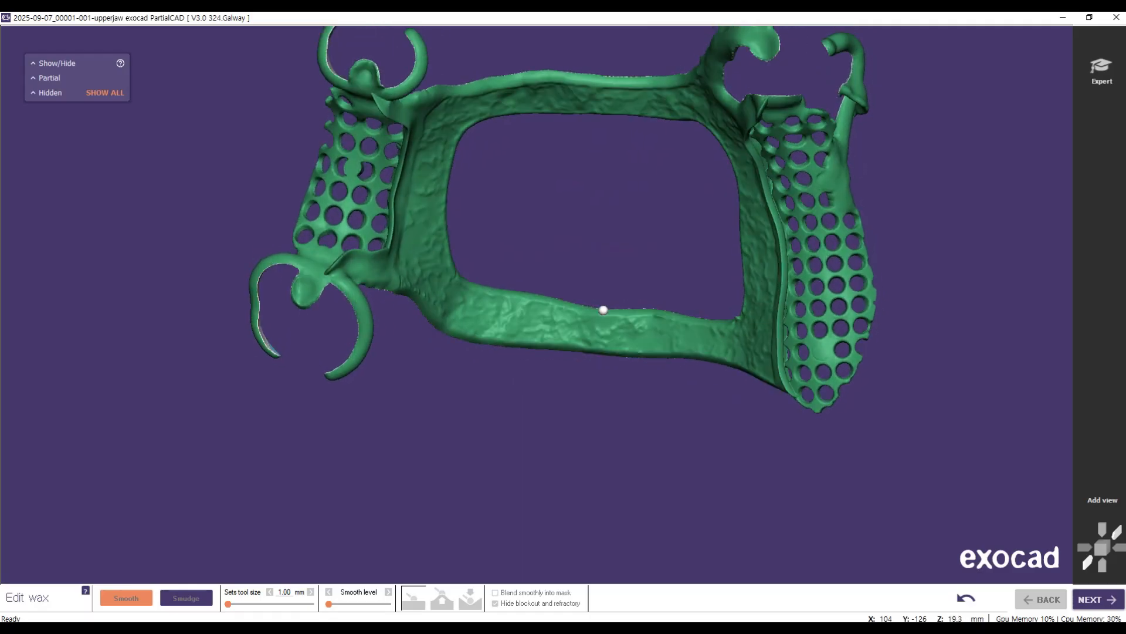
pyautogui.moveTo(612, 455)
pyautogui.mouseDown(button='right')
pyautogui.moveTo(653, 452)
pyautogui.moveTo(644, 464)
pyautogui.moveTo(600, 458)
pyautogui.mouseUp(button='right')
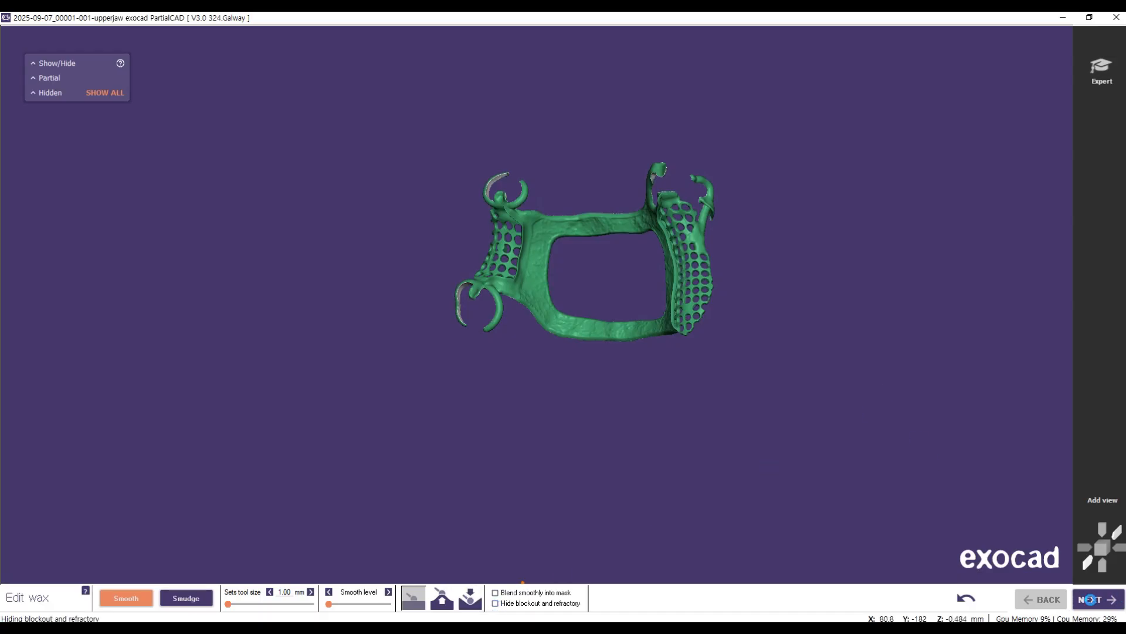
# Step: Show the block-out and refractory again, finish the wax editing and advance to the support bar drawing stage
pyautogui.click(1092, 600)
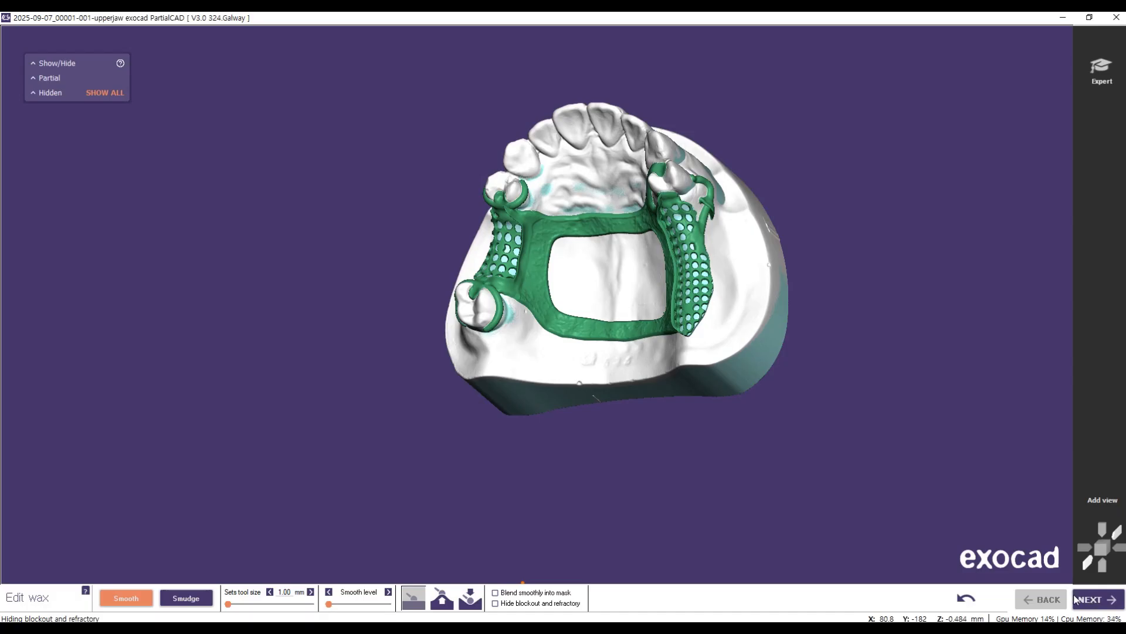
pyautogui.moveTo(738, 467); pyautogui.dragTo(762, 460, button='right')
pyautogui.scroll(5, 651, 410)
pyautogui.moveTo(829, 349)
pyautogui.mouseDown(button='right')
pyautogui.moveTo(785, 332)
pyautogui.moveTo(781, 345)
pyautogui.mouseUp(button='right')
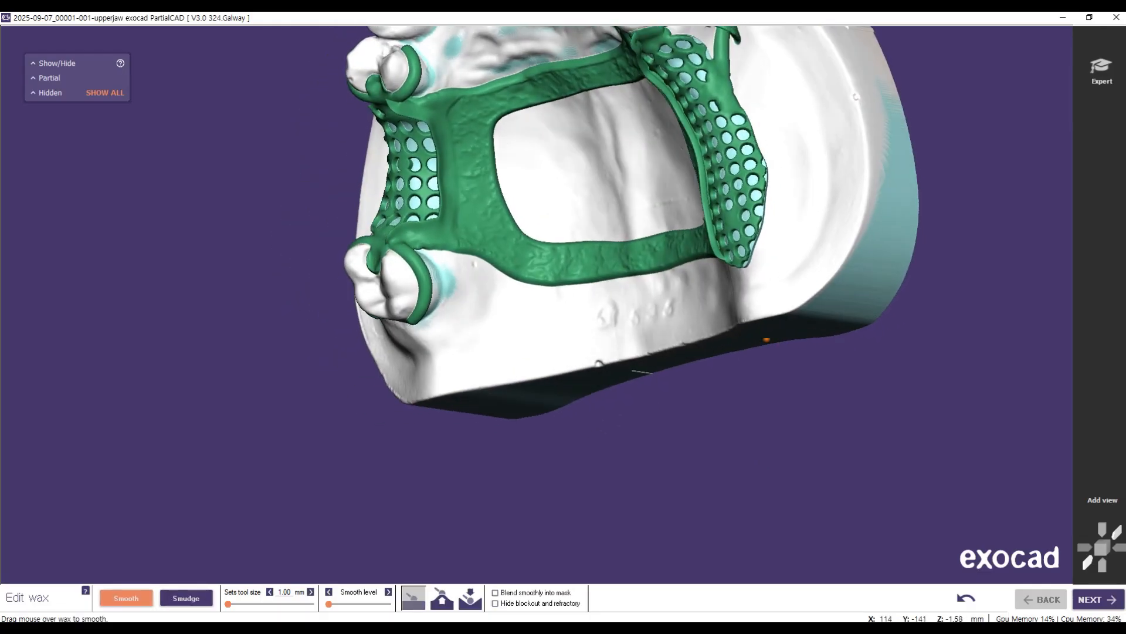
pyautogui.moveTo(495, 309); pyautogui.dragTo(577, 343, button='right')
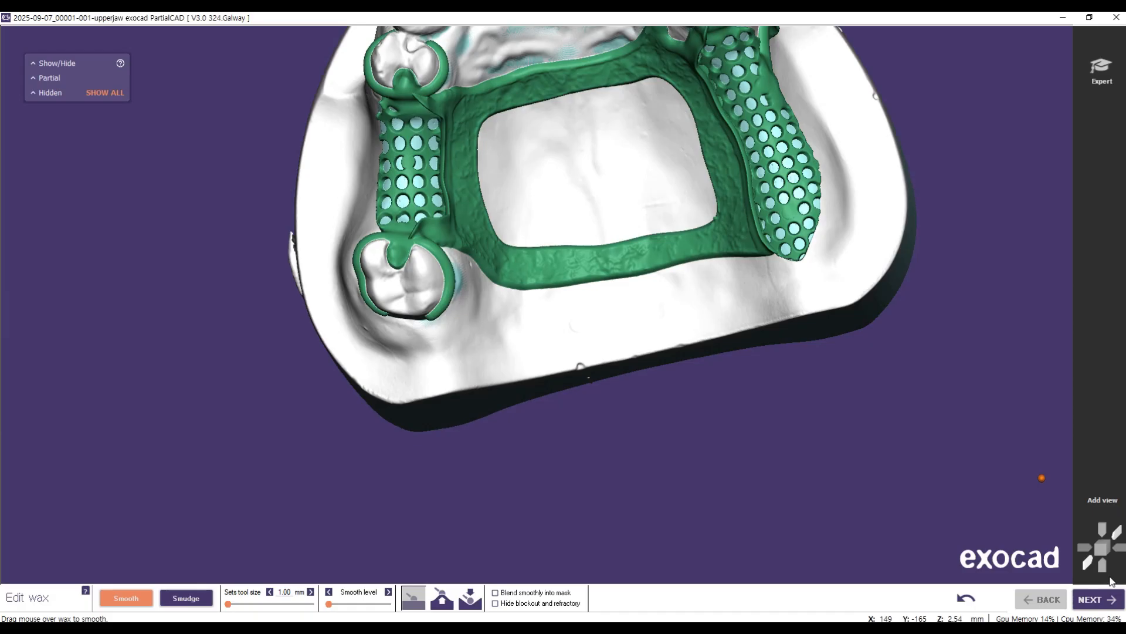
pyautogui.click(1084, 603)
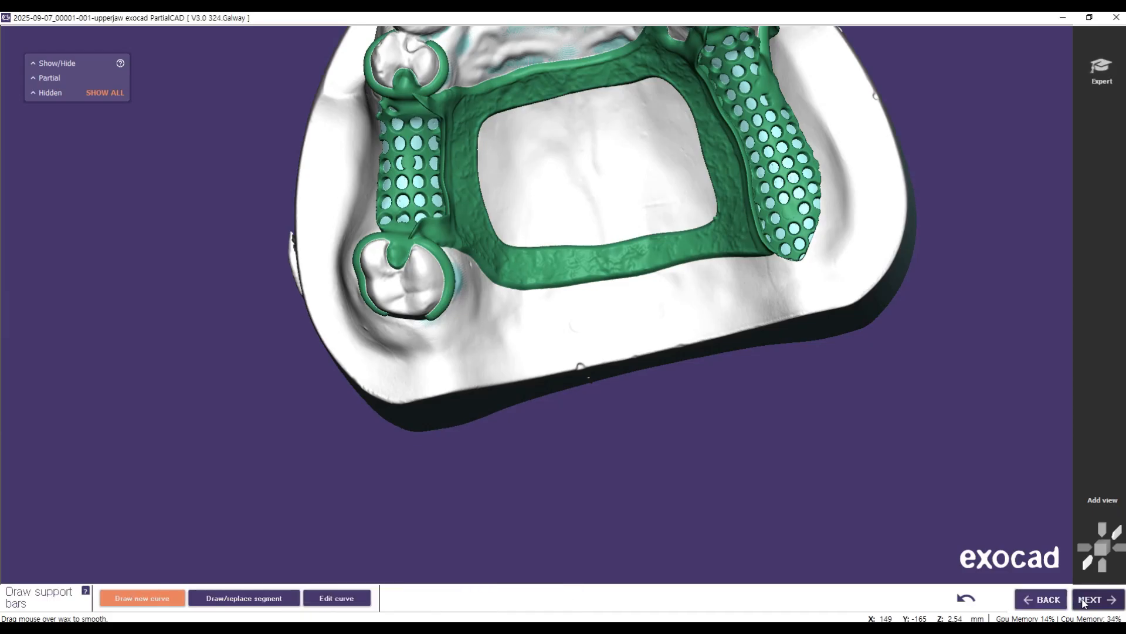